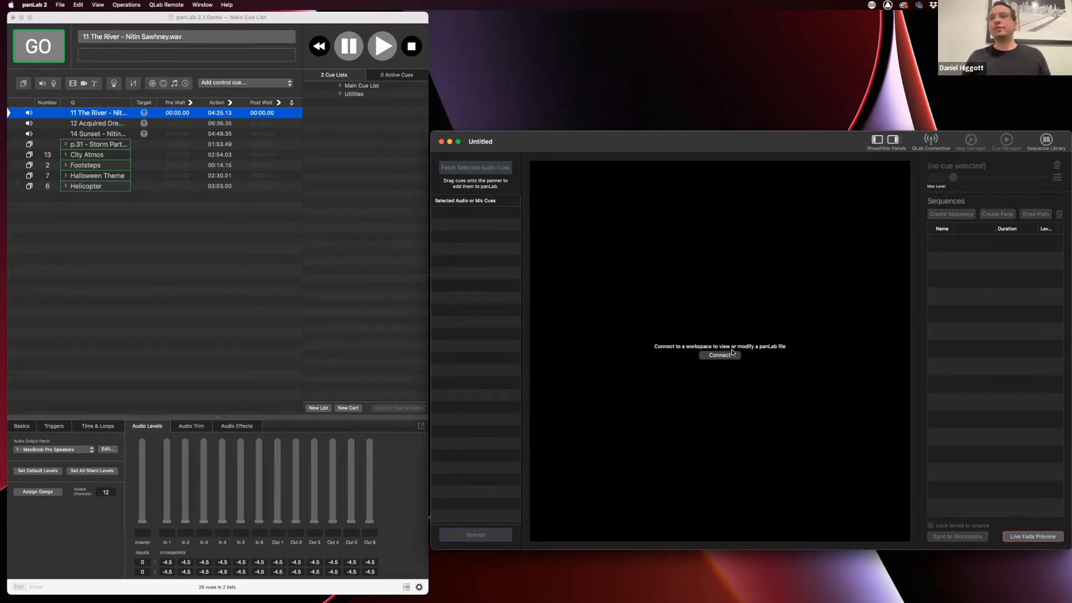
Connect and link the panLab file to the panLab 2.1 Demo QLab workspace
{"action": "left_click", "coordinate": [711, 354]}
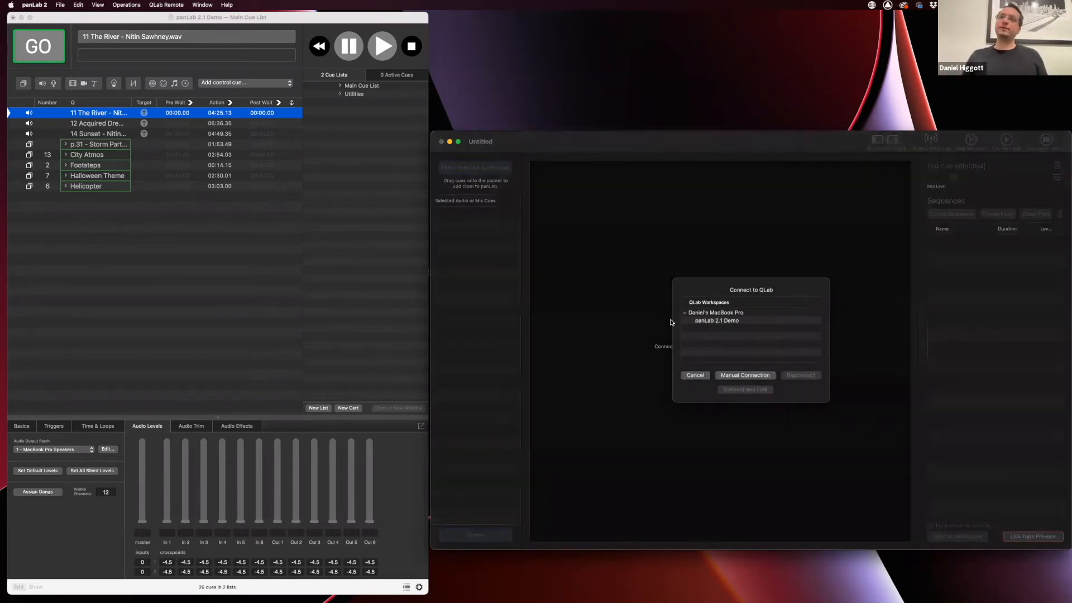
{"action": "left_click", "coordinate": [702, 376]}
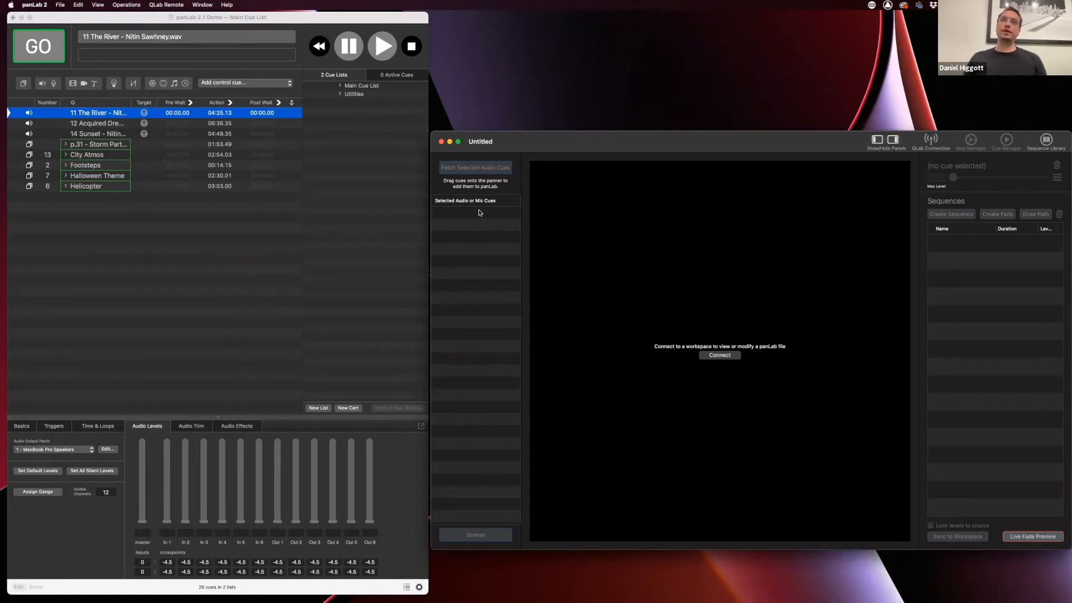
{"action": "left_click", "coordinate": [720, 356]}
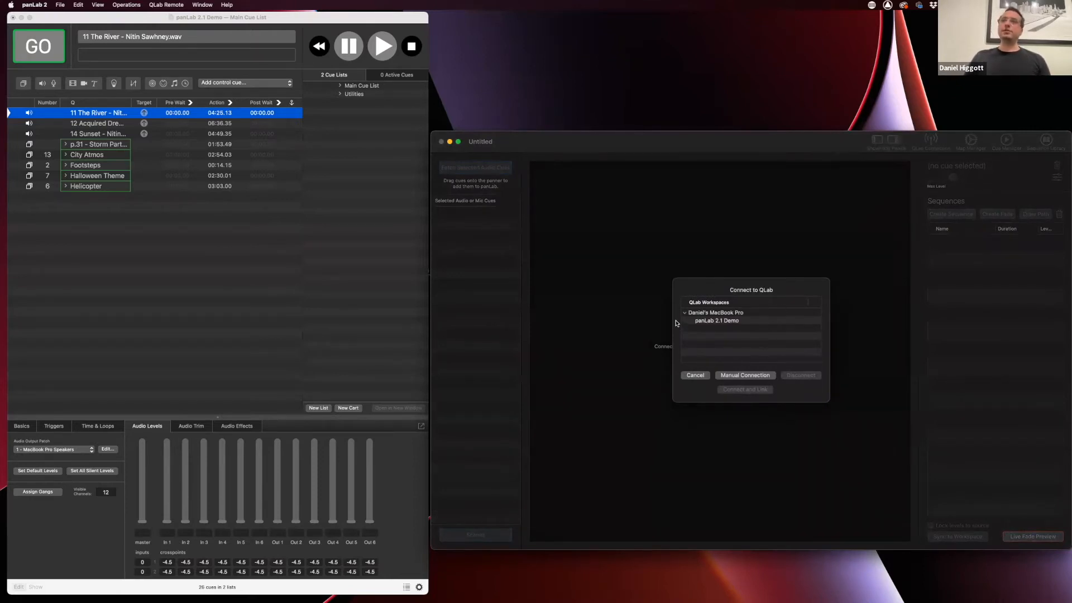
{"action": "left_click", "coordinate": [729, 321]}
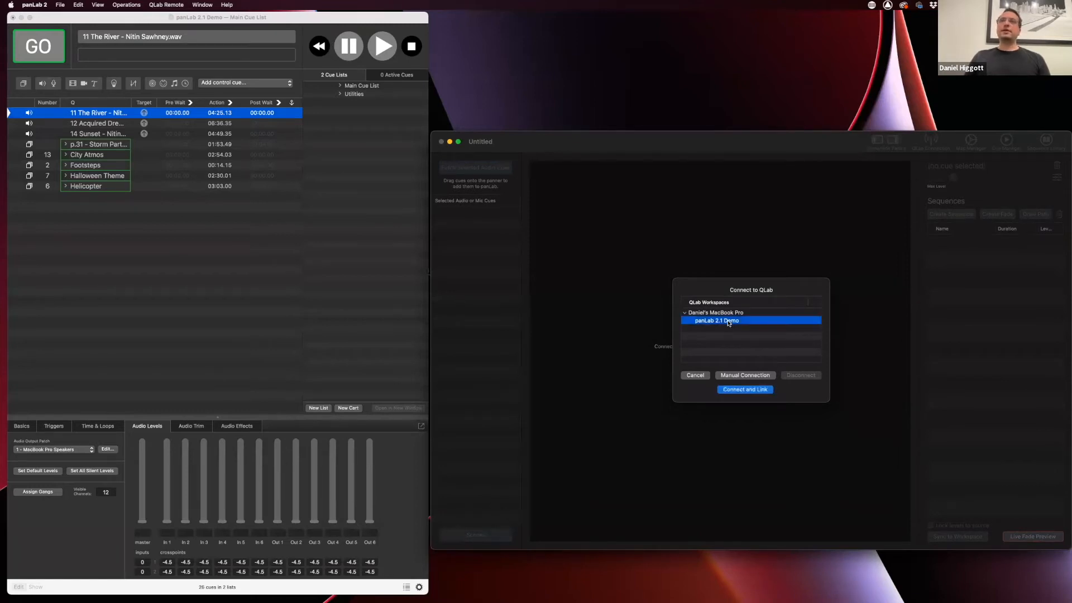
{"action": "left_click", "coordinate": [738, 391]}
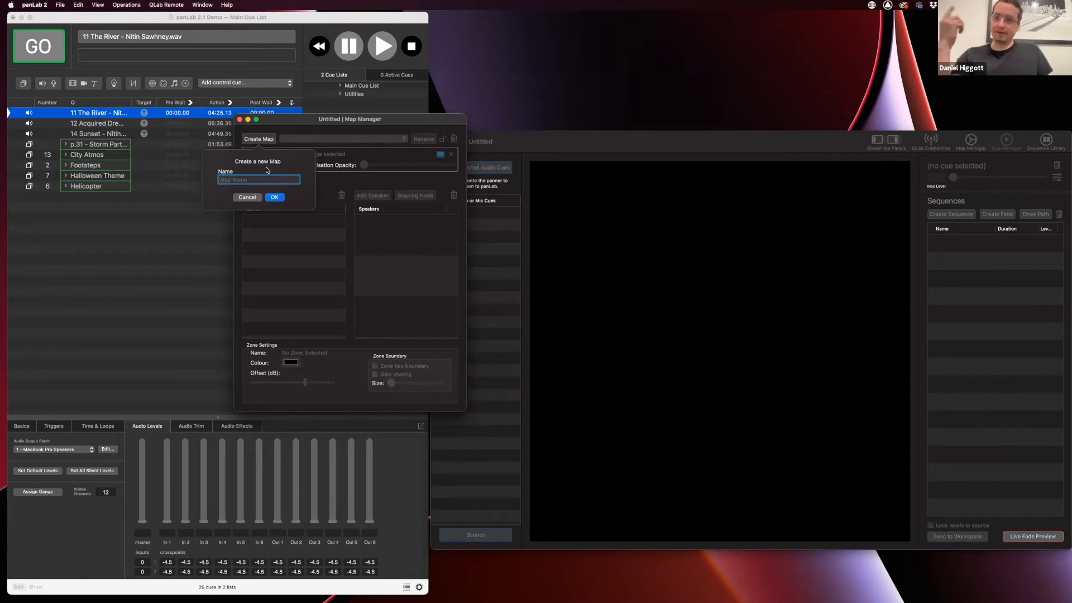
Name the new map Auditorium and rename its Untitled Zone to Inner Zone
{"action": "type", "text": "Auditorium"}
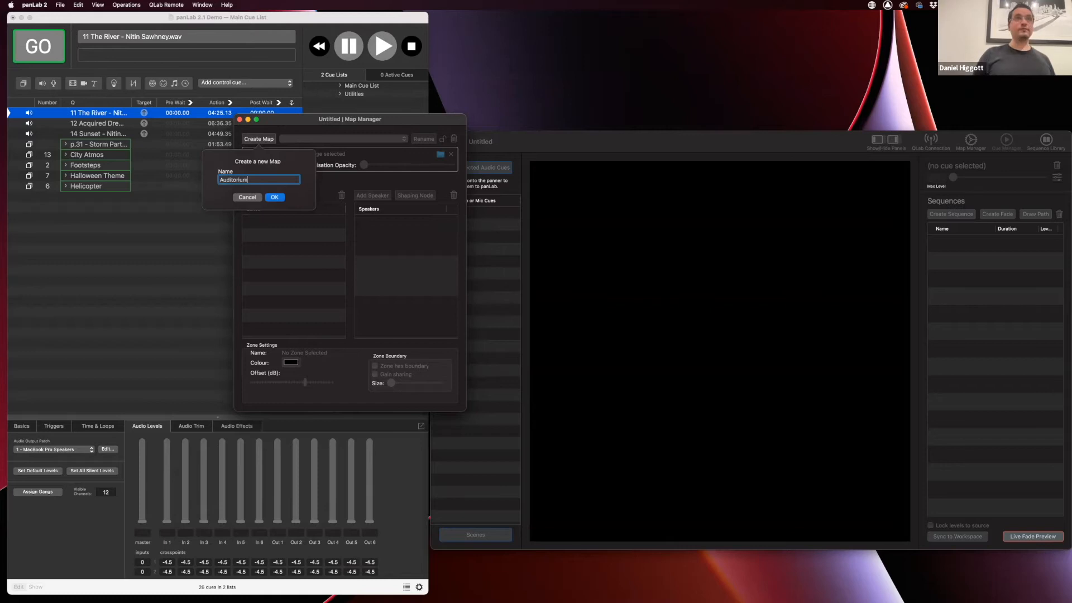
{"action": "key", "text": "Return"}
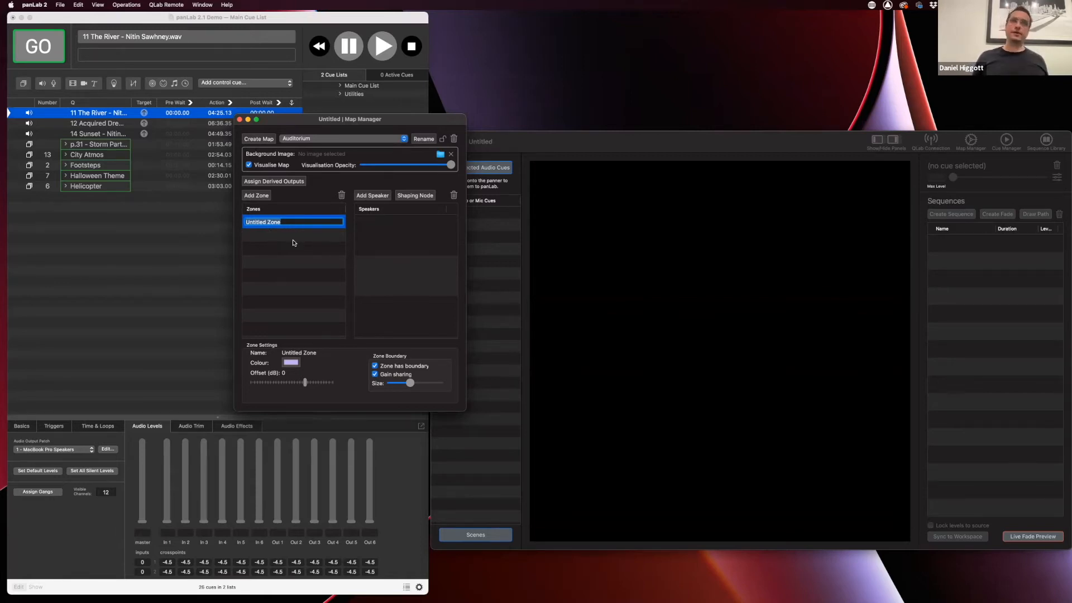
{"action": "type", "text": "Inner Zone"}
{"action": "key", "text": "Return"}
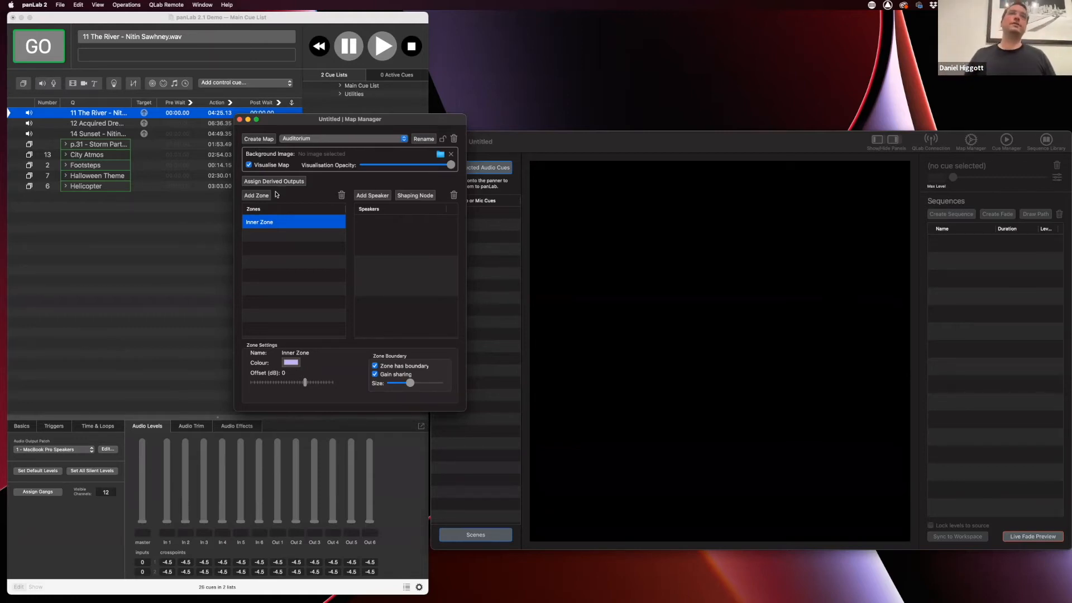
Add six speakers, In 1 to In 6, to Inner Zone
{"action": "left_click", "coordinate": [370, 197]}
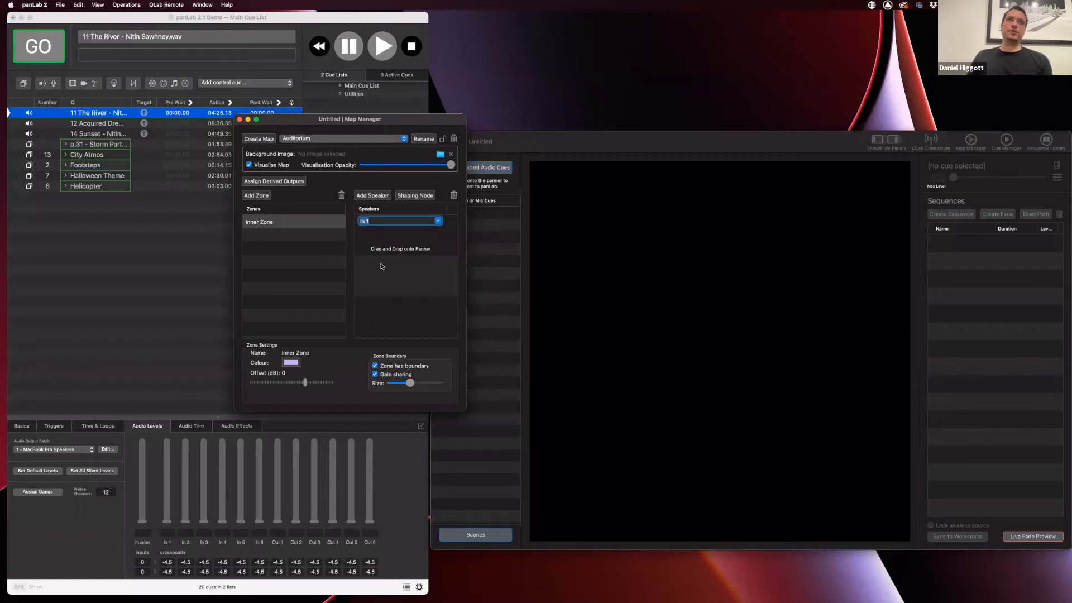
{"action": "left_click", "coordinate": [373, 198]}
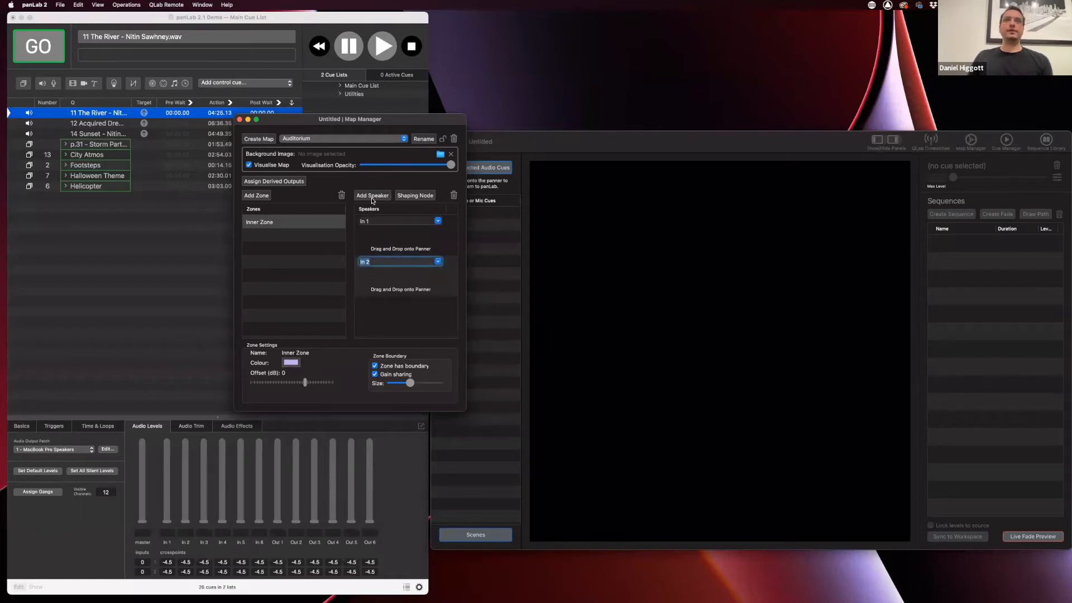
{"action": "left_click", "coordinate": [373, 199]}
{"action": "left_click", "coordinate": [373, 196]}
{"action": "left_click", "coordinate": [372, 196]}
{"action": "left_click", "coordinate": [373, 197]}
Arrange speakers In 1–In 6 in a ring on the panner and close the Map Manager
{"action": "scroll", "coordinate": [382, 290], "scroll_direction": "up", "scroll_amount": 5}
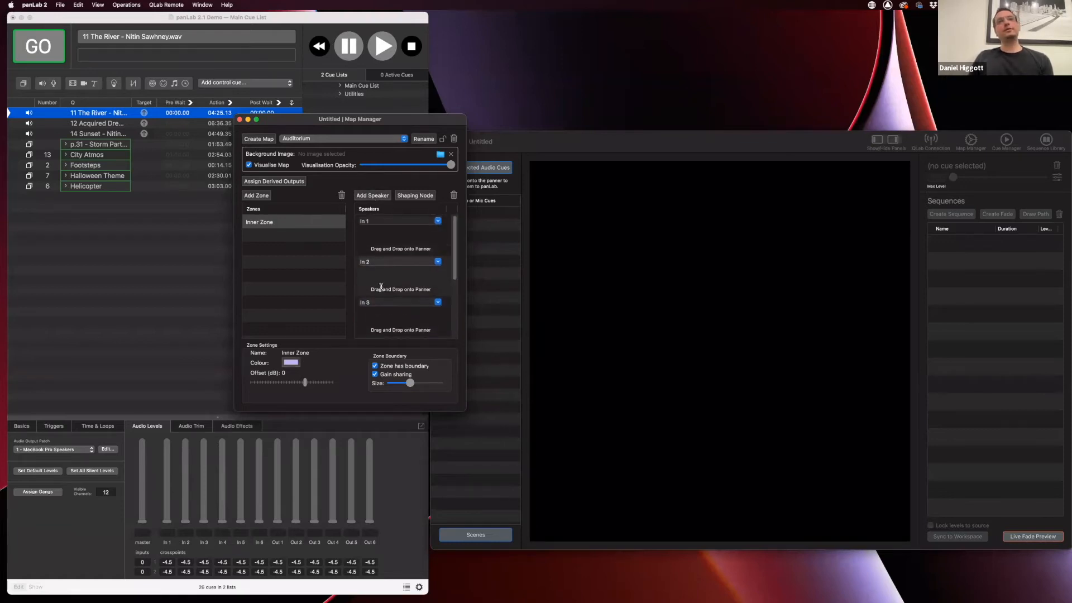
{"action": "mouse_move", "coordinate": [373, 238]}
{"action": "left_mouse_down"}
{"action": "mouse_move", "coordinate": [646, 321]}
{"action": "mouse_move", "coordinate": [764, 319]}
{"action": "left_mouse_up"}
{"action": "scroll", "coordinate": [394, 311], "scroll_direction": "down", "scroll_amount": 1}
{"action": "scroll", "coordinate": [395, 312], "scroll_direction": "down", "scroll_amount": 1}
{"action": "left_click_drag", "start_coordinate": [383, 310], "coordinate": [792, 378]}
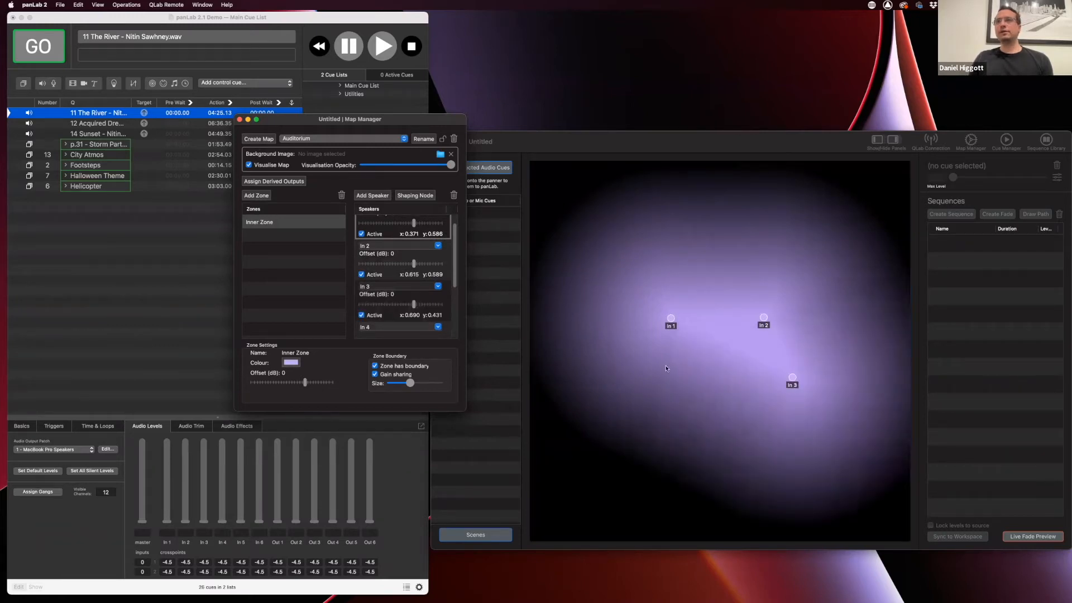
{"action": "scroll", "coordinate": [394, 313], "scroll_direction": "down", "scroll_amount": 2}
{"action": "left_click_drag", "start_coordinate": [388, 326], "coordinate": [752, 424]}
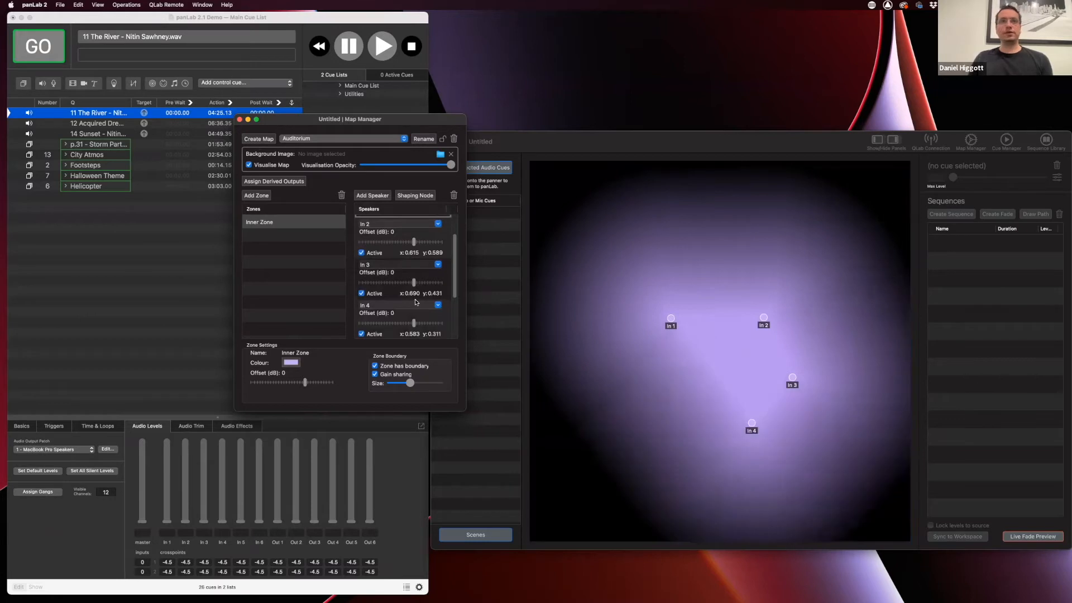
{"action": "scroll", "coordinate": [416, 302], "scroll_direction": "down", "scroll_amount": 2}
{"action": "left_click_drag", "start_coordinate": [393, 327], "coordinate": [670, 427]}
{"action": "scroll", "coordinate": [371, 264], "scroll_direction": "down", "scroll_amount": 2}
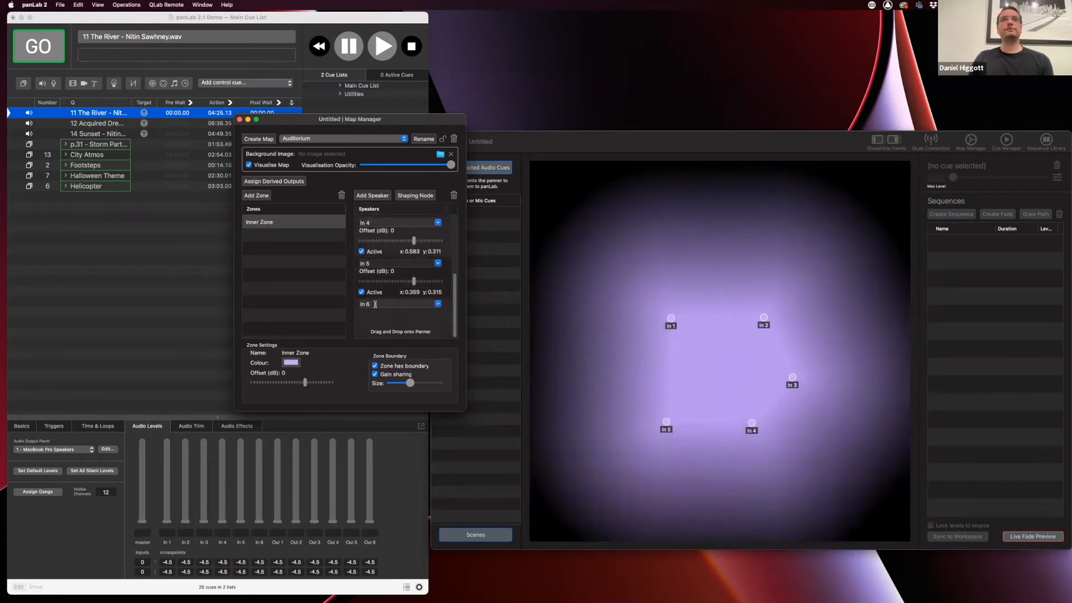
{"action": "left_click_drag", "start_coordinate": [374, 313], "coordinate": [635, 369]}
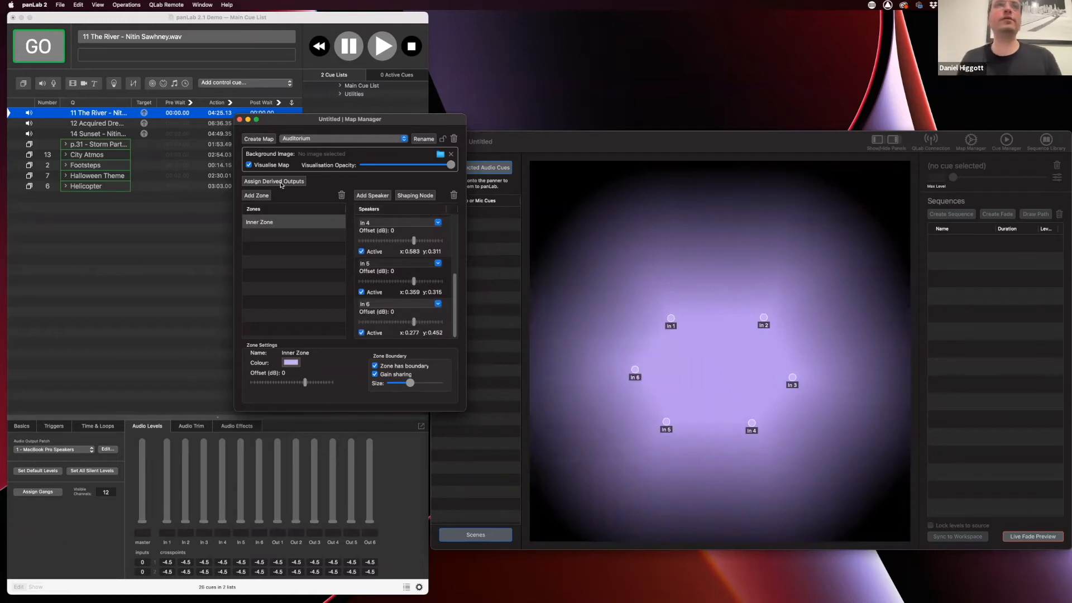
{"action": "left_click", "coordinate": [240, 120]}
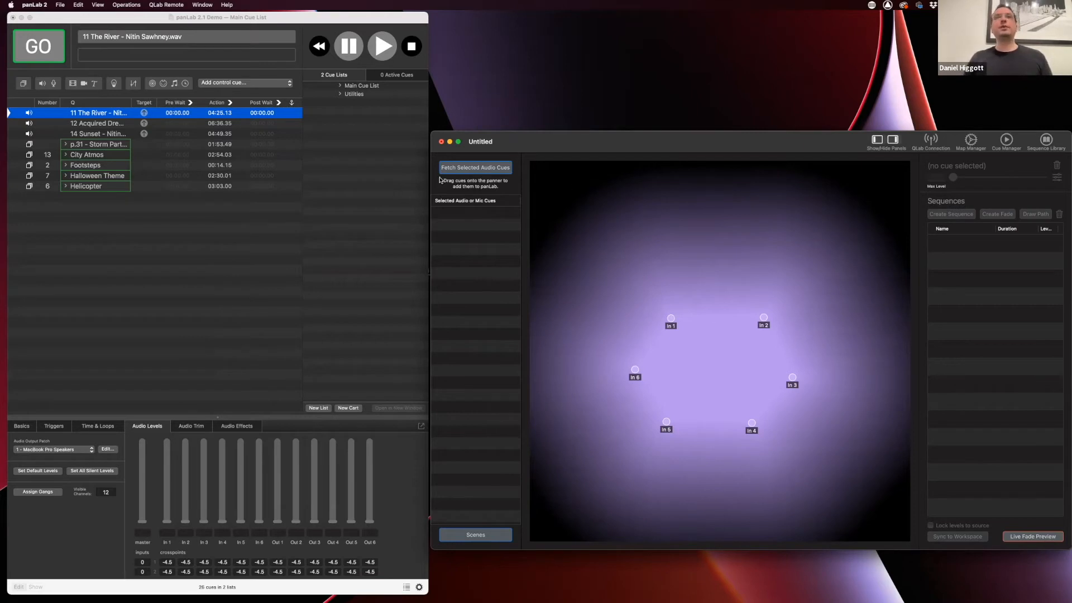
Fetch the 11 The River cue onto the panner and place it near centre (x 0.465, y 0.507)
{"action": "left_click", "coordinate": [471, 168]}
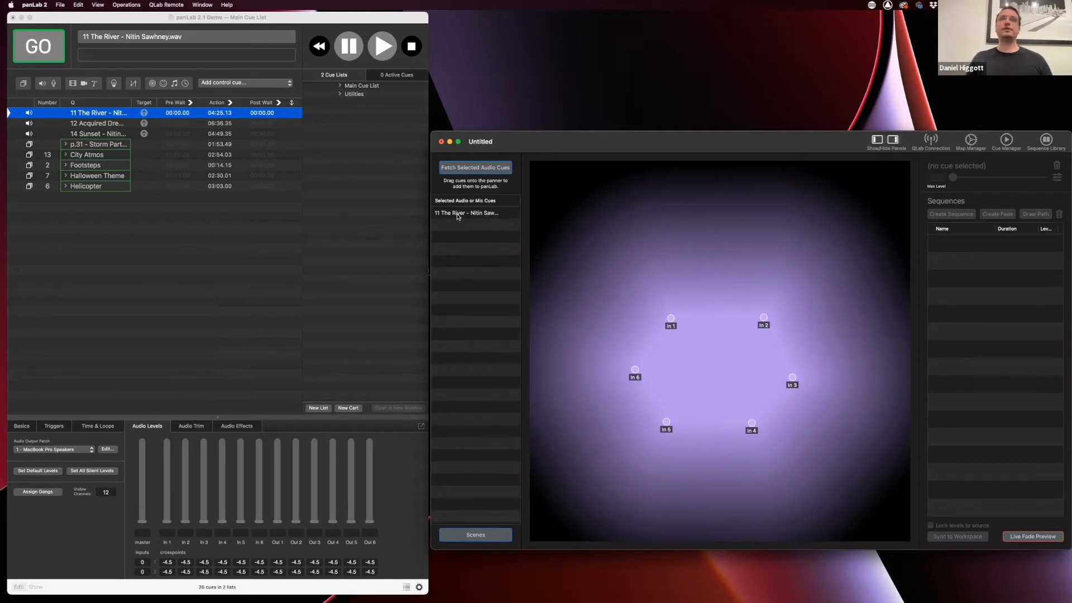
{"action": "left_click_drag", "start_coordinate": [455, 214], "coordinate": [711, 372]}
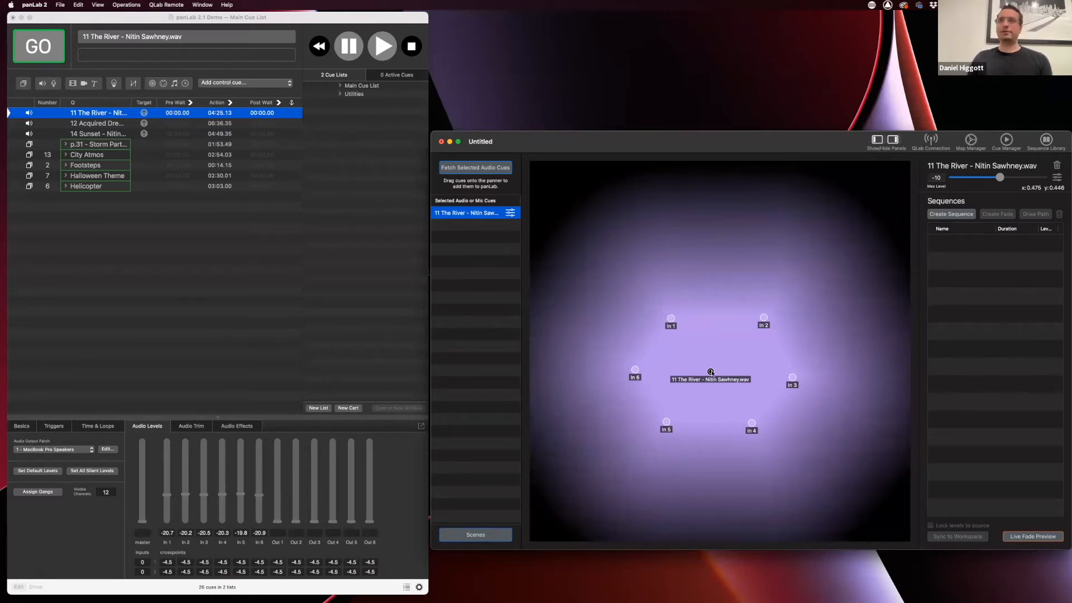
{"action": "left_click_drag", "start_coordinate": [711, 372], "coordinate": [715, 328]}
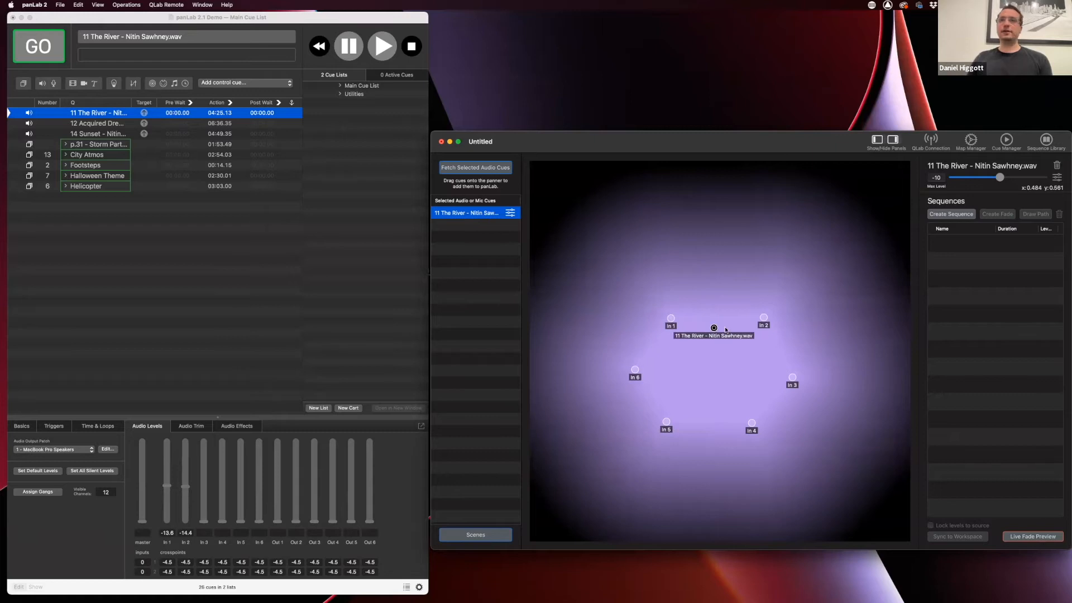
{"action": "left_click_drag", "start_coordinate": [713, 327], "coordinate": [714, 368]}
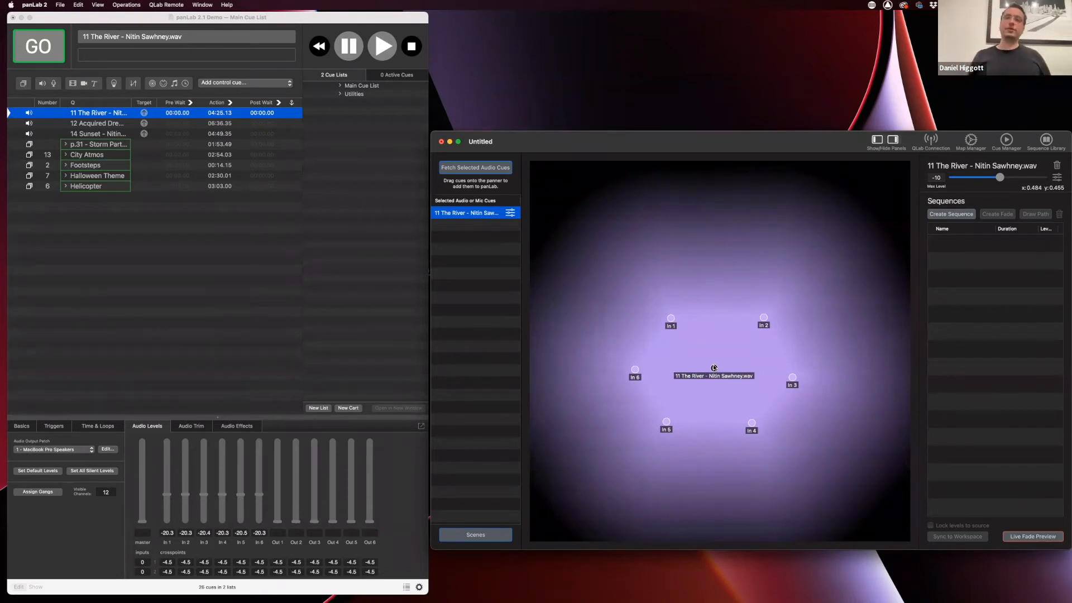
{"action": "left_click_drag", "start_coordinate": [715, 367], "coordinate": [717, 374]}
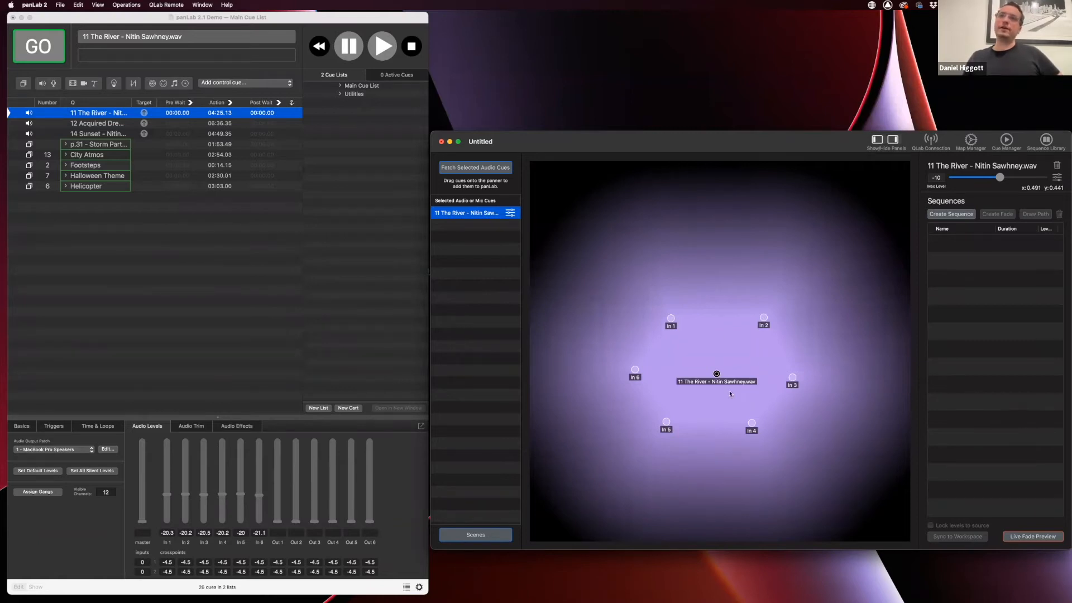
{"action": "left_click_drag", "start_coordinate": [718, 374], "coordinate": [707, 350]}
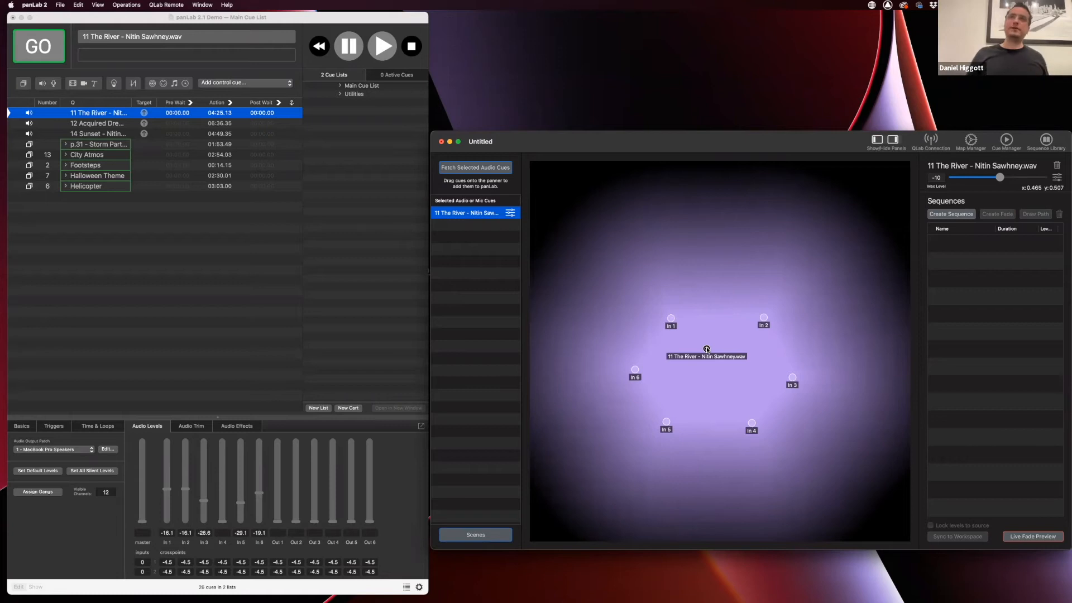
Add a second zone named Outer Zone to the Auditorium map
{"action": "left_click", "coordinate": [972, 141]}
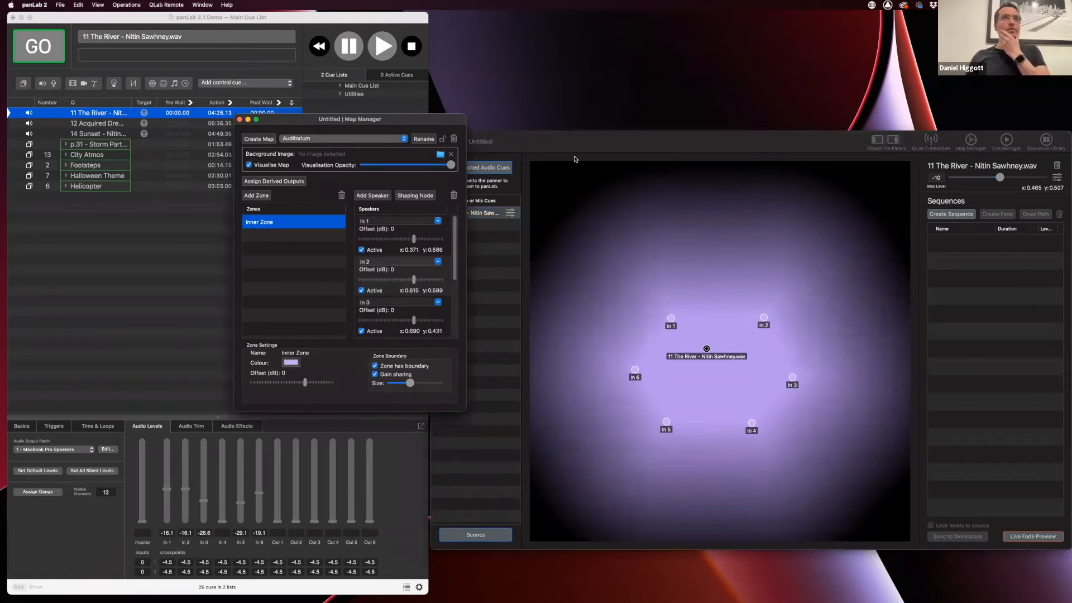
{"action": "left_click_drag", "start_coordinate": [372, 114], "coordinate": [366, 136]}
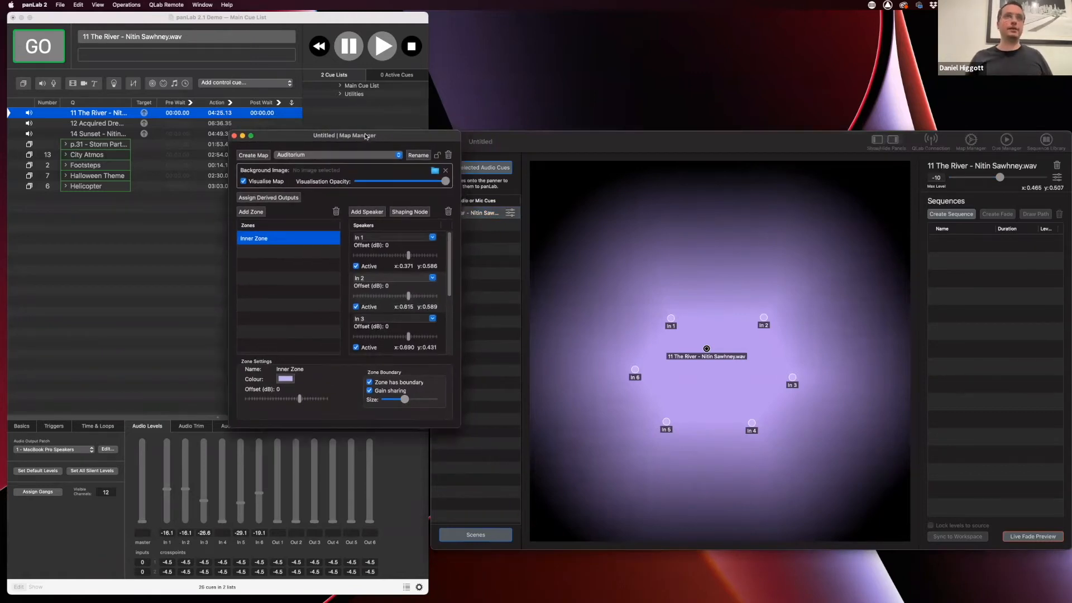
{"action": "left_click", "coordinate": [251, 212]}
{"action": "type", "text": "Outer Zone"}
{"action": "key", "text": "Return"}
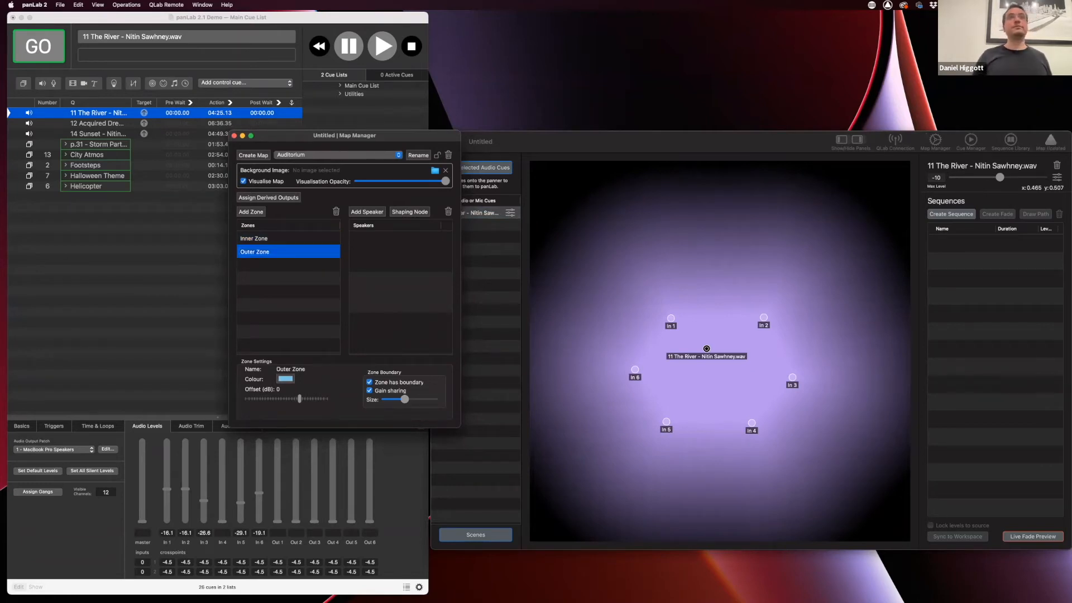
Add six speakers, Out 1 to Out 6, to Outer Zone
{"action": "left_click", "coordinate": [363, 212]}
{"action": "left_click", "coordinate": [367, 212]}
{"action": "left_click", "coordinate": [367, 212]}
{"action": "left_click", "coordinate": [367, 212]}
{"action": "left_click", "coordinate": [367, 212]}
{"action": "left_click", "coordinate": [367, 212]}
Place Out 1–Out 6 around the outer ring of the panner
{"action": "scroll", "coordinate": [406, 338], "scroll_direction": "up", "scroll_amount": 5}
{"action": "left_click_drag", "start_coordinate": [373, 251], "coordinate": [641, 278]}
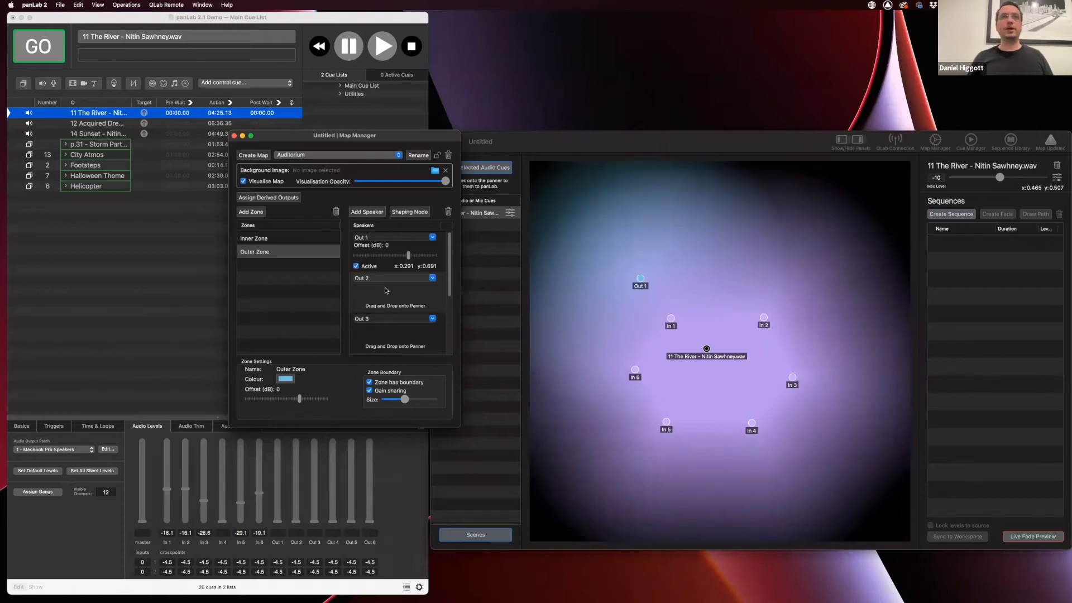
{"action": "left_click_drag", "start_coordinate": [378, 296], "coordinate": [803, 279]}
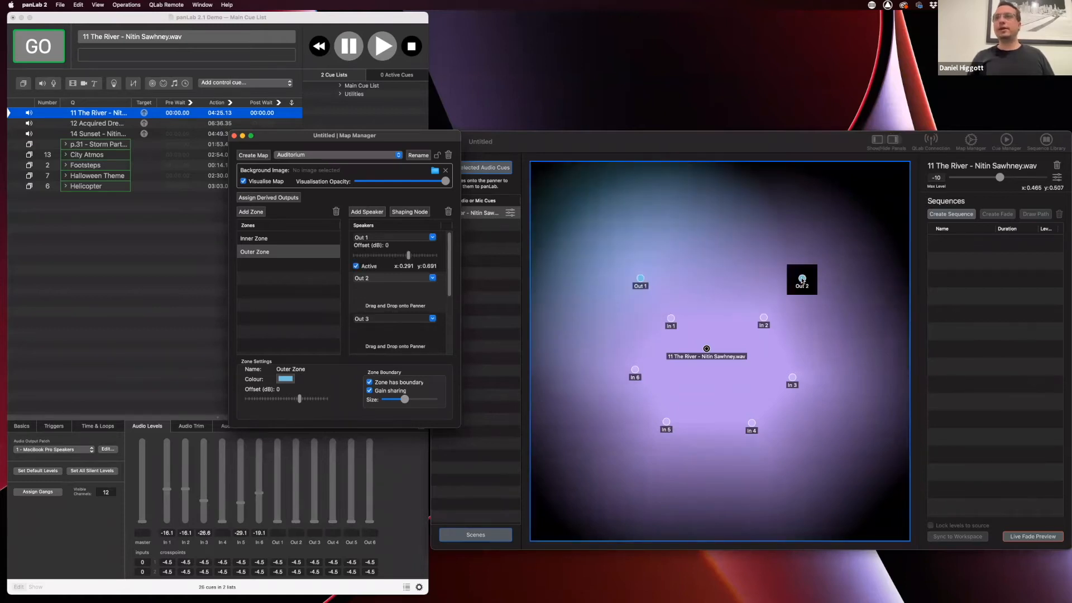
{"action": "scroll", "coordinate": [397, 329], "scroll_direction": "down", "scroll_amount": 2}
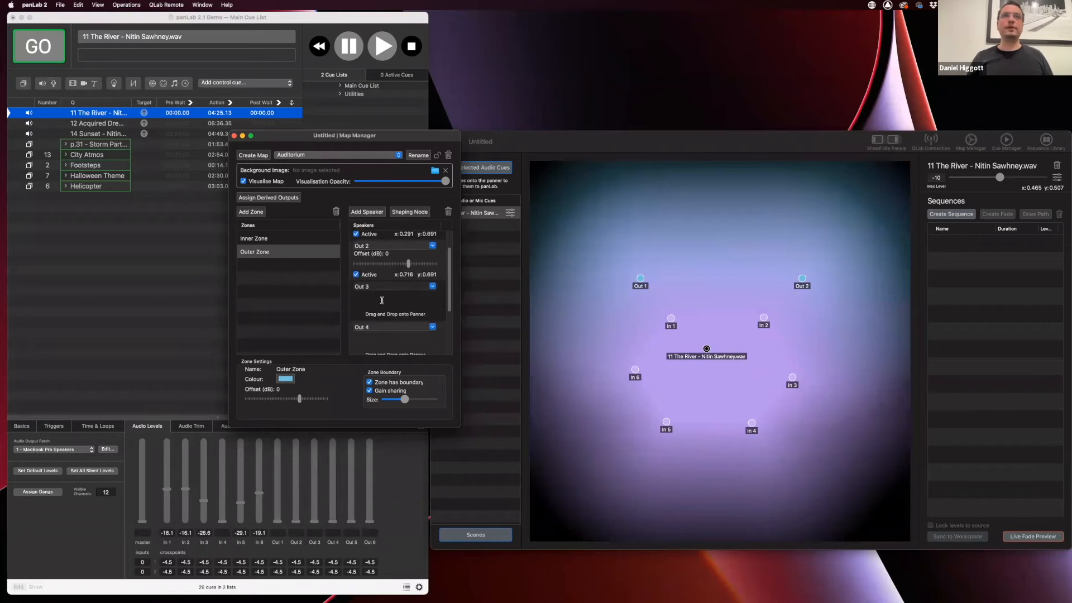
{"action": "left_click_drag", "start_coordinate": [376, 303], "coordinate": [852, 373]}
{"action": "scroll", "coordinate": [391, 318], "scroll_direction": "down", "scroll_amount": 2}
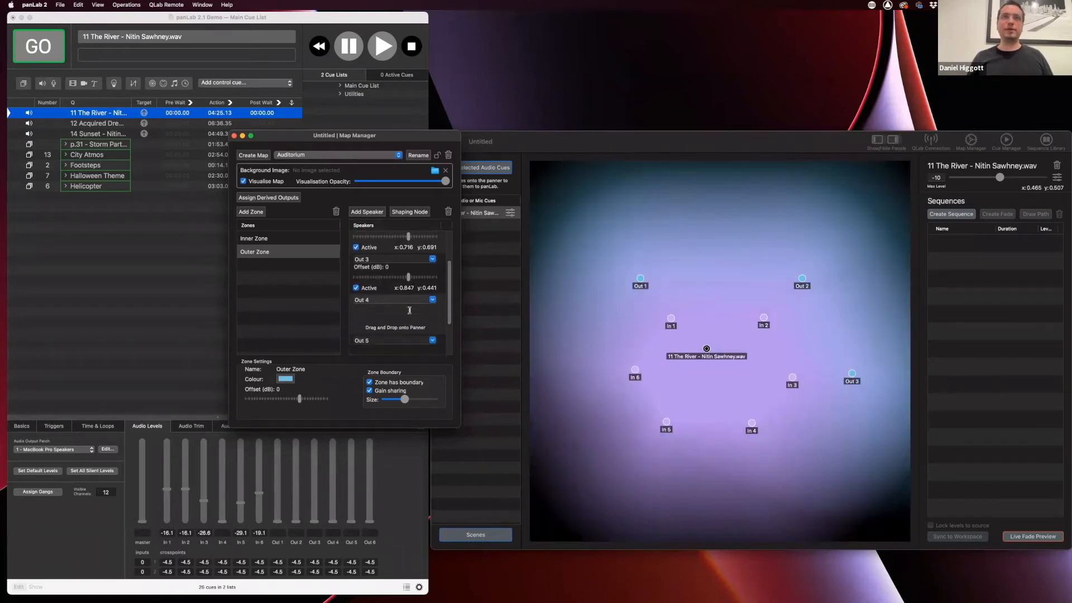
{"action": "left_click_drag", "start_coordinate": [377, 316], "coordinate": [802, 458]}
{"action": "scroll", "coordinate": [382, 306], "scroll_direction": "down", "scroll_amount": 1}
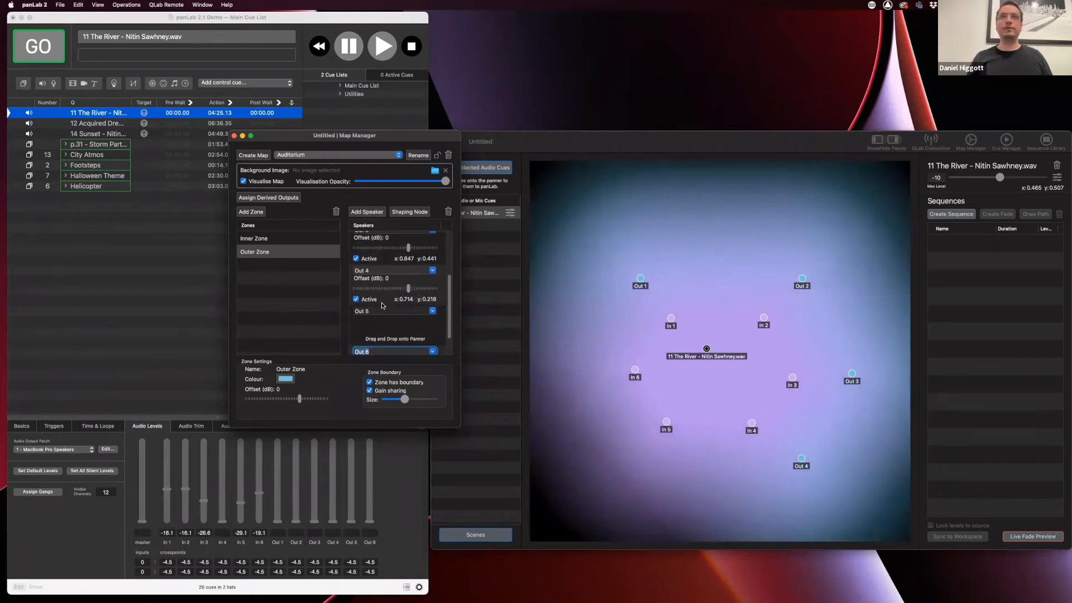
{"action": "left_click_drag", "start_coordinate": [376, 328], "coordinate": [641, 458]}
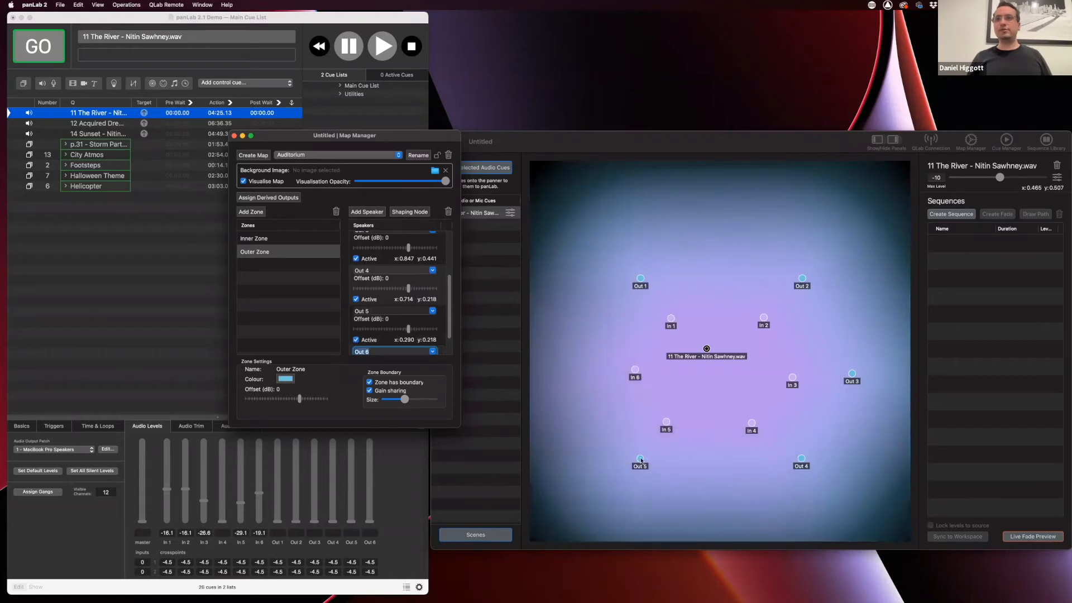
{"action": "scroll", "coordinate": [363, 351], "scroll_direction": "down", "scroll_amount": 1}
{"action": "left_click_drag", "start_coordinate": [377, 333], "coordinate": [589, 372]}
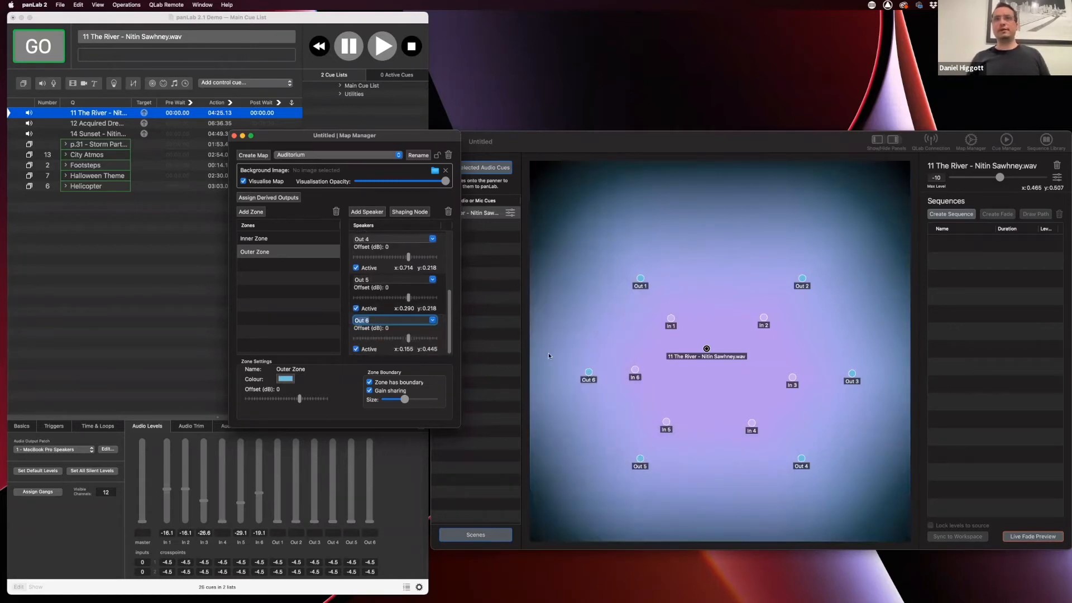
Shrink the Inner Zone boundary size so both zones show
{"action": "left_click", "coordinate": [286, 239]}
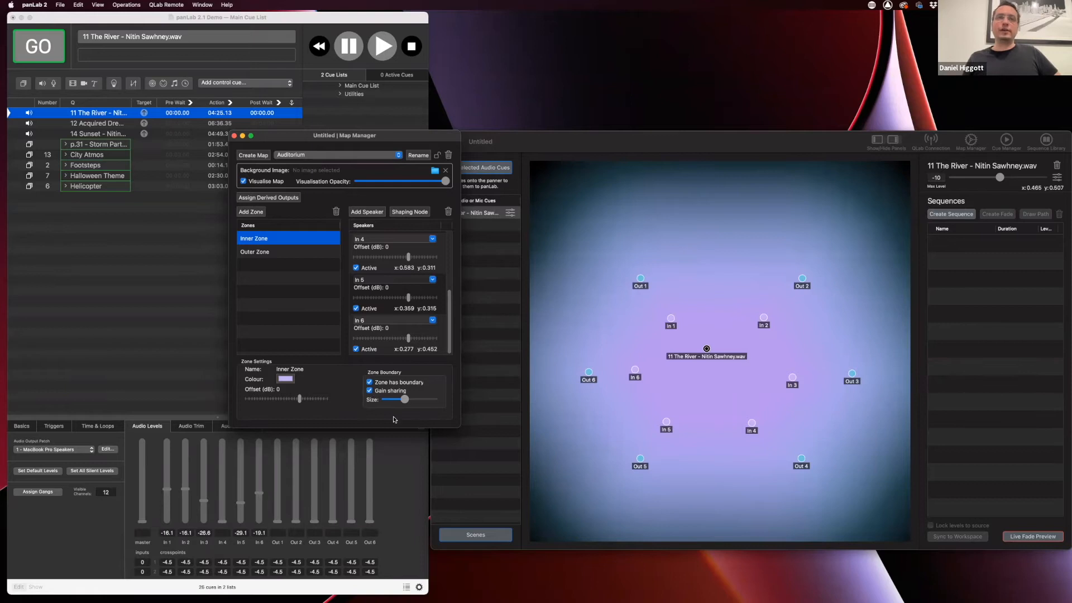
{"action": "left_click", "coordinate": [255, 253]}
{"action": "left_click", "coordinate": [257, 239]}
{"action": "left_click_drag", "start_coordinate": [405, 400], "coordinate": [390, 400]}
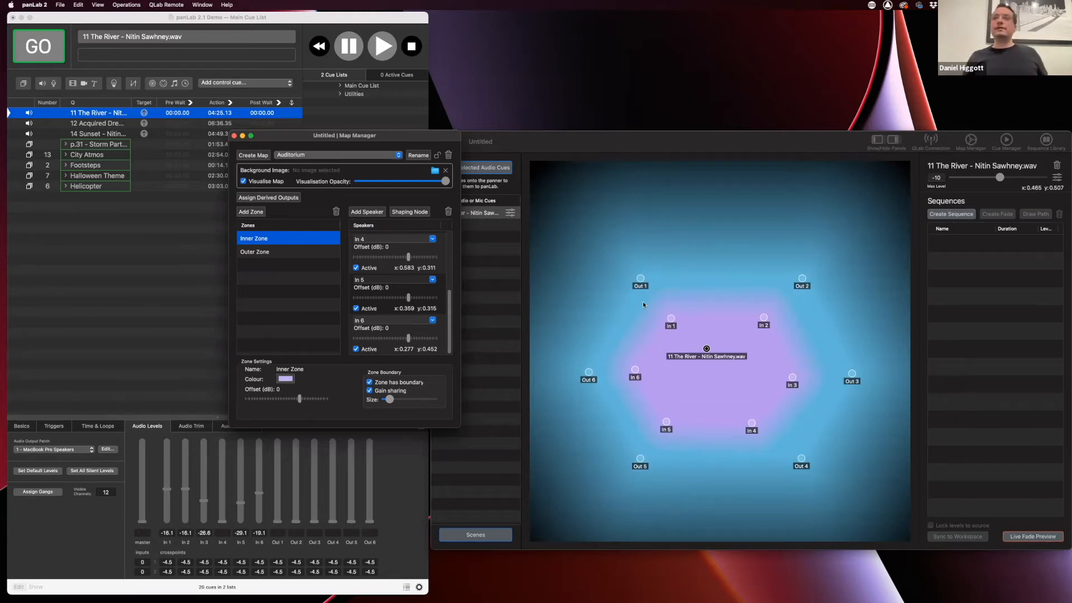
Move the River cue down between In 5 and In 4, then back to x 0.472, y 0.438
{"action": "left_click_drag", "start_coordinate": [707, 350], "coordinate": [711, 375]}
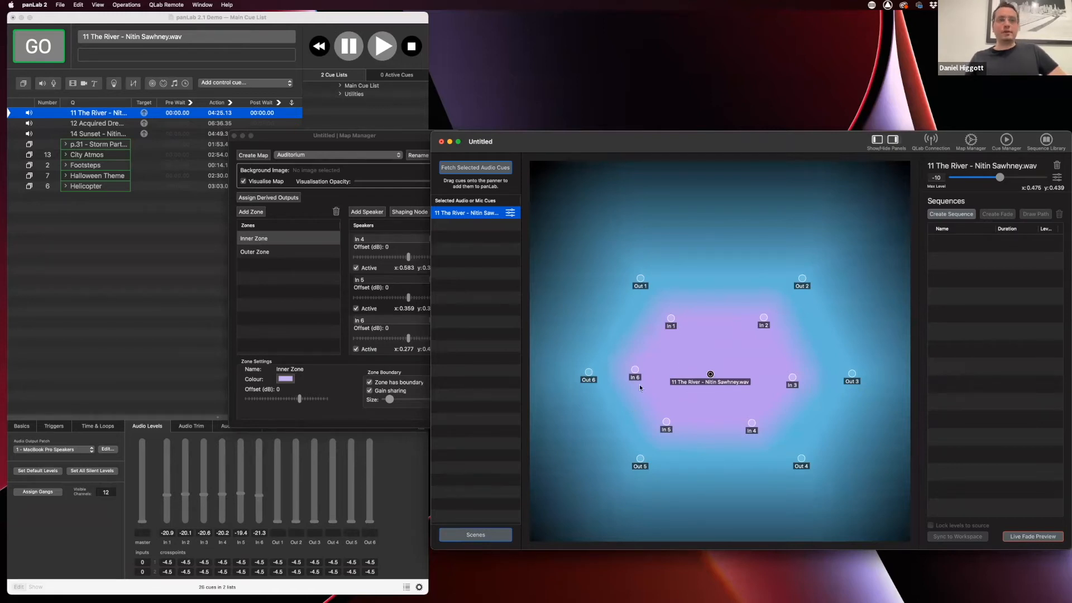
{"action": "left_click_drag", "start_coordinate": [711, 374], "coordinate": [704, 456]}
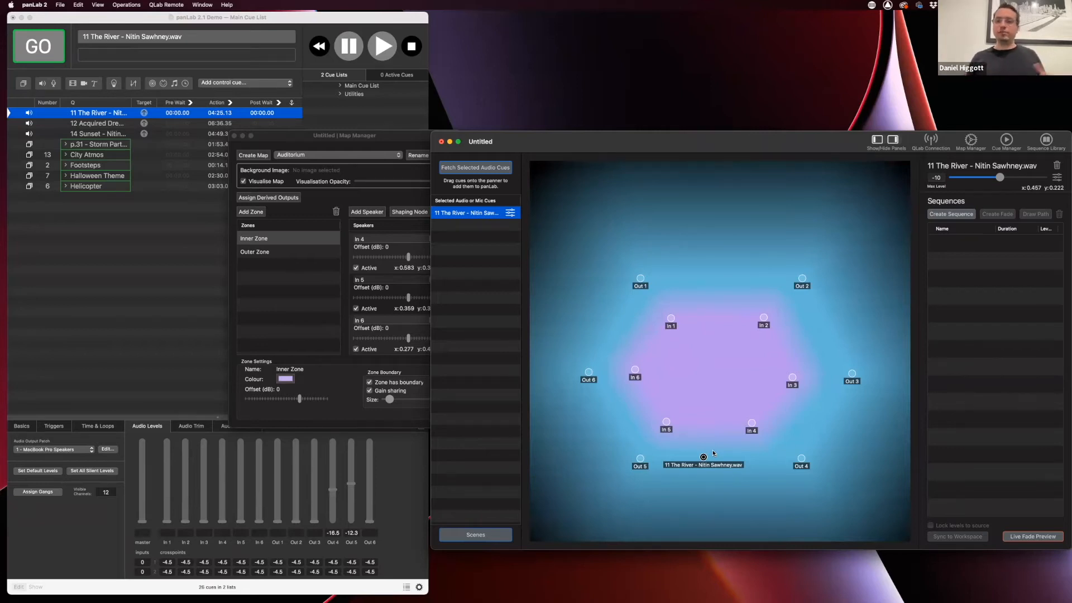
{"action": "left_click_drag", "start_coordinate": [704, 458], "coordinate": [710, 376]}
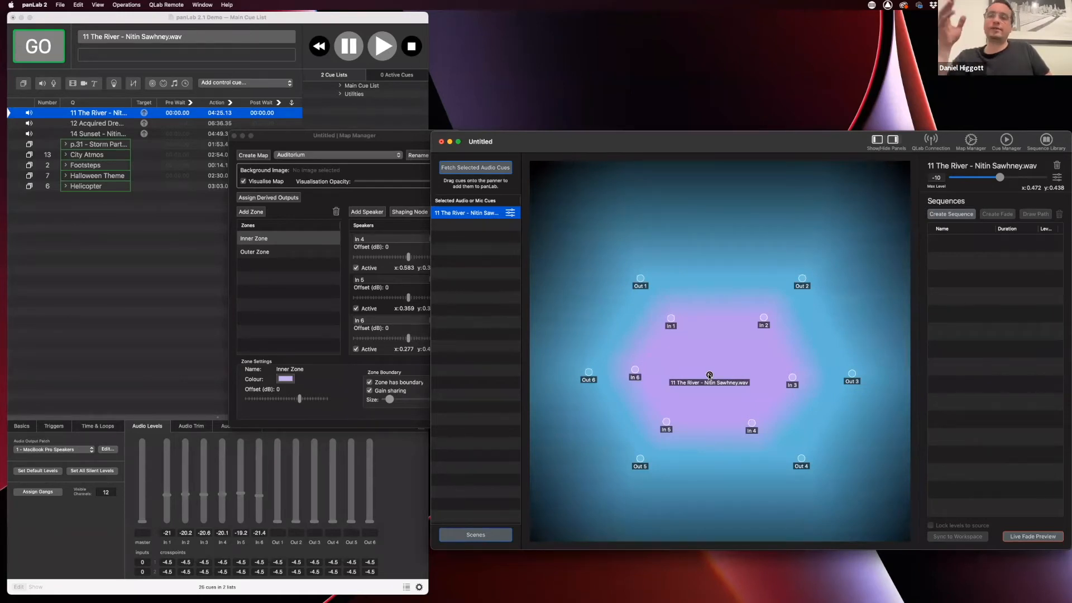
Re-centre the River cue in the inner zone at x 0.479, y 0.436, with Map Manager in front
{"action": "left_click_drag", "start_coordinate": [710, 375], "coordinate": [710, 400]}
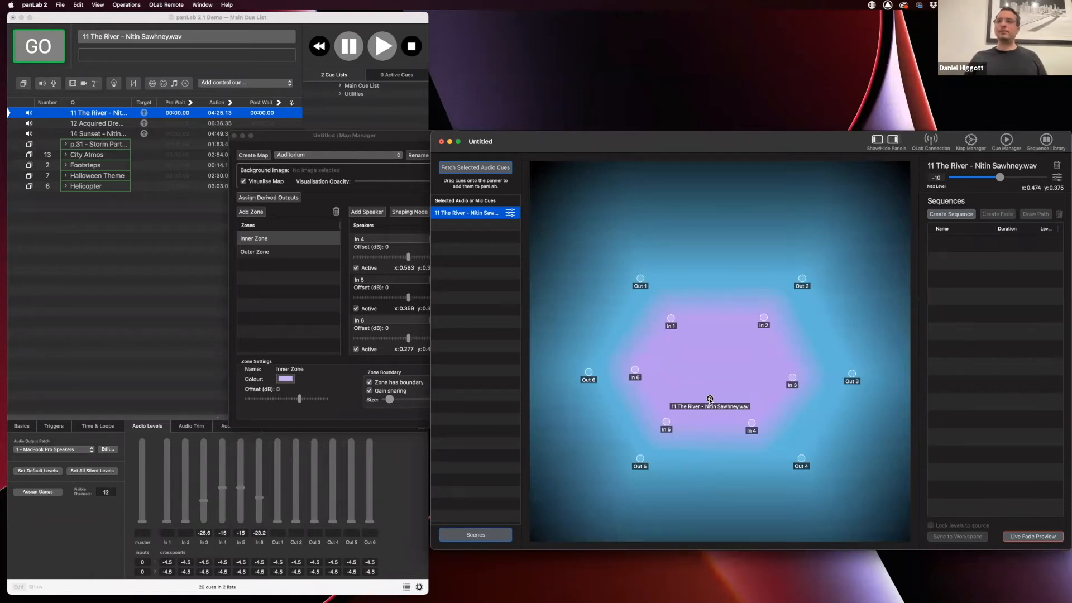
{"action": "left_click_drag", "start_coordinate": [710, 399], "coordinate": [712, 377]}
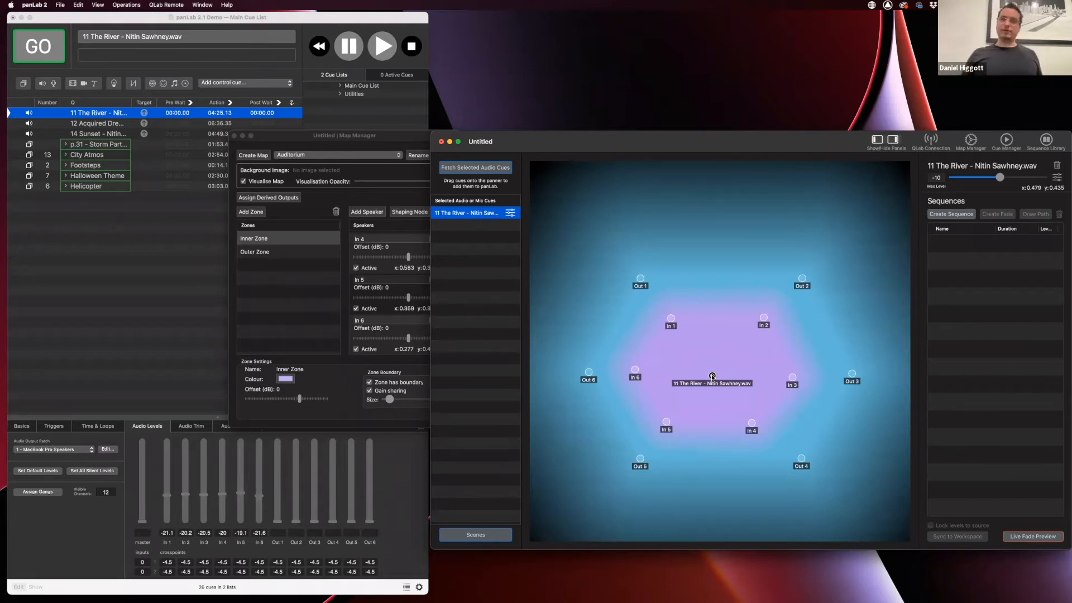
{"action": "left_click_drag", "start_coordinate": [357, 140], "coordinate": [330, 152]}
Test In 1's offset at +10 dB and -20 dB, then return it to 0 dB
{"action": "scroll", "coordinate": [357, 292], "scroll_direction": "up", "scroll_amount": 1}
{"action": "scroll", "coordinate": [358, 292], "scroll_direction": "up", "scroll_amount": 4}
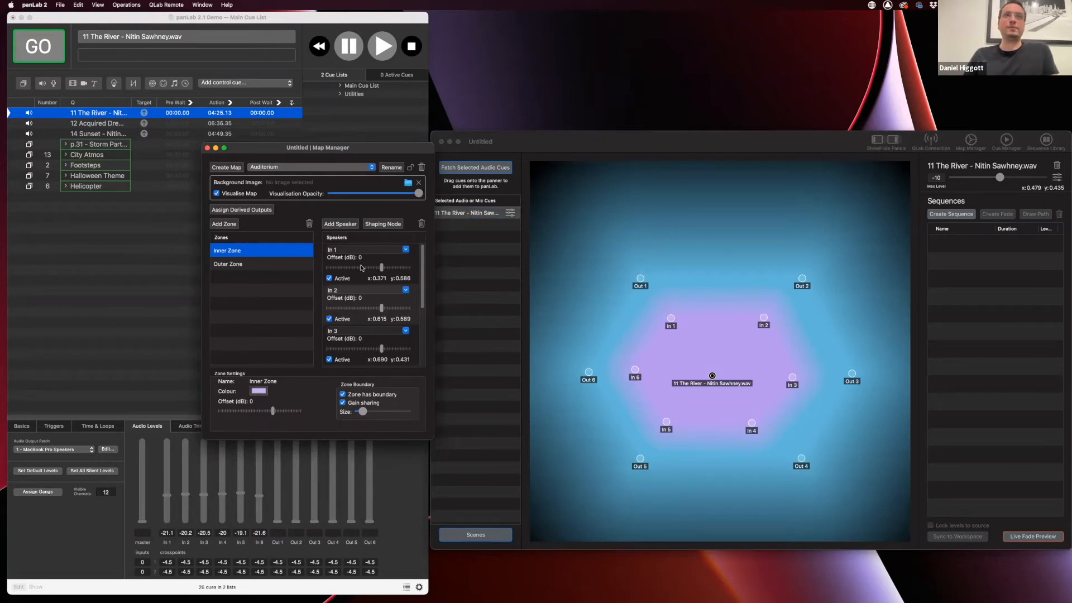
{"action": "left_click_drag", "start_coordinate": [383, 269], "coordinate": [409, 270]}
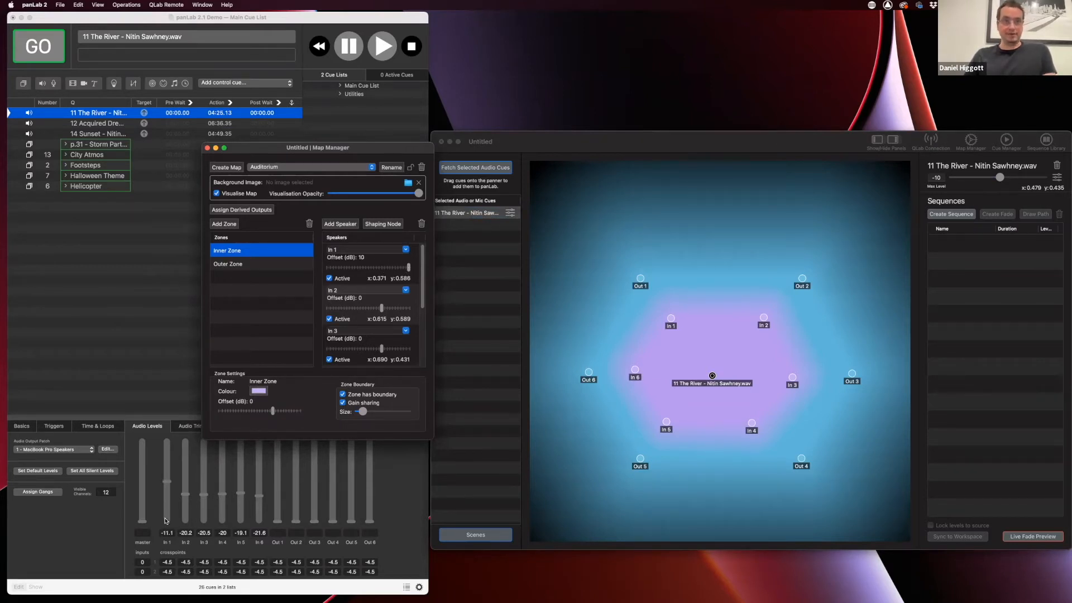
{"action": "left_click_drag", "start_coordinate": [407, 274], "coordinate": [325, 267]}
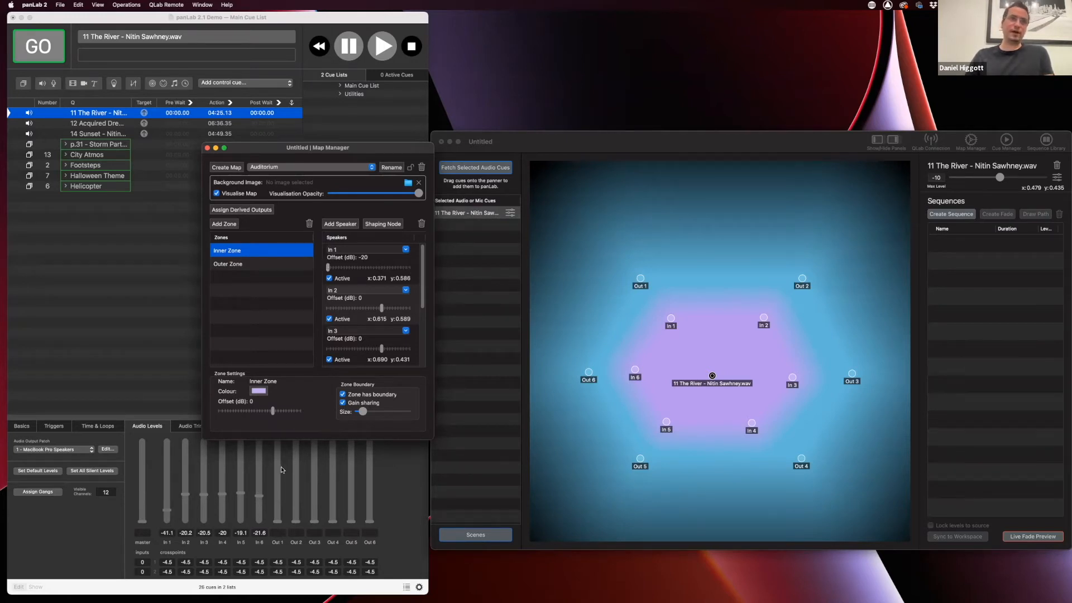
{"action": "left_click_drag", "start_coordinate": [328, 267], "coordinate": [382, 268]}
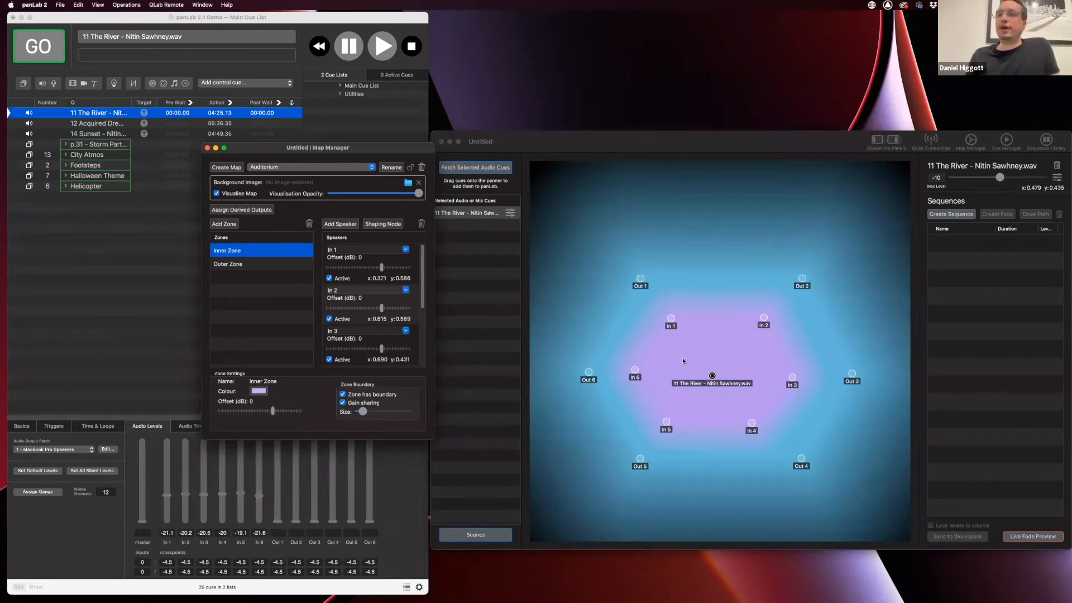
Nudge the River cue slightly left to x 0.469, y 0.448
{"action": "left_click", "coordinate": [712, 376]}
{"action": "mouse_move", "coordinate": [712, 376]}
{"action": "left_mouse_down"}
{"action": "mouse_move", "coordinate": [689, 375]}
{"action": "mouse_move", "coordinate": [709, 371]}
{"action": "left_mouse_up"}
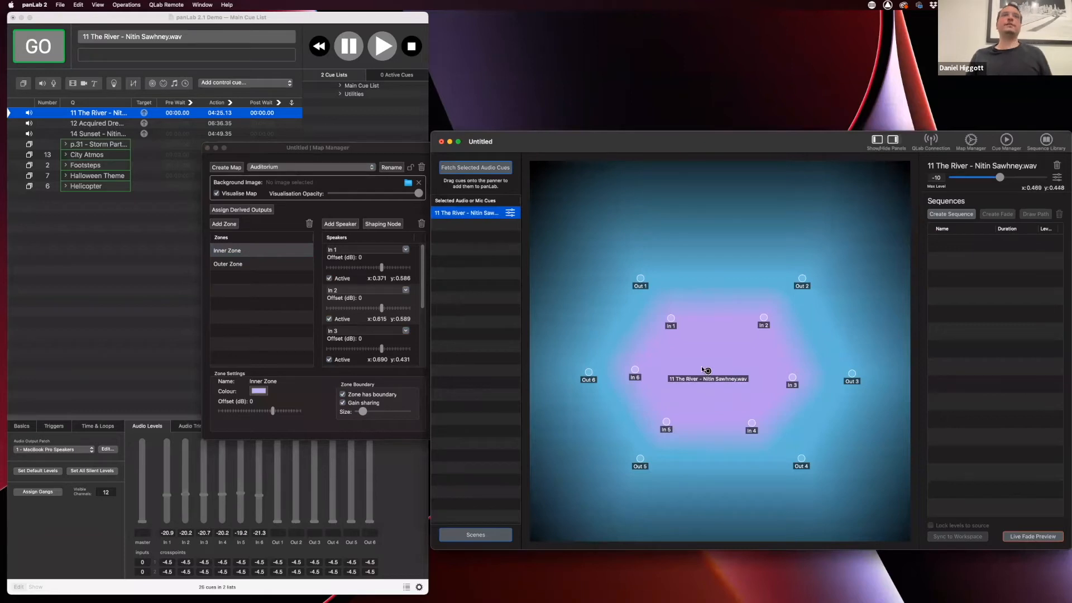
{"action": "left_click_drag", "start_coordinate": [369, 149], "coordinate": [355, 150]}
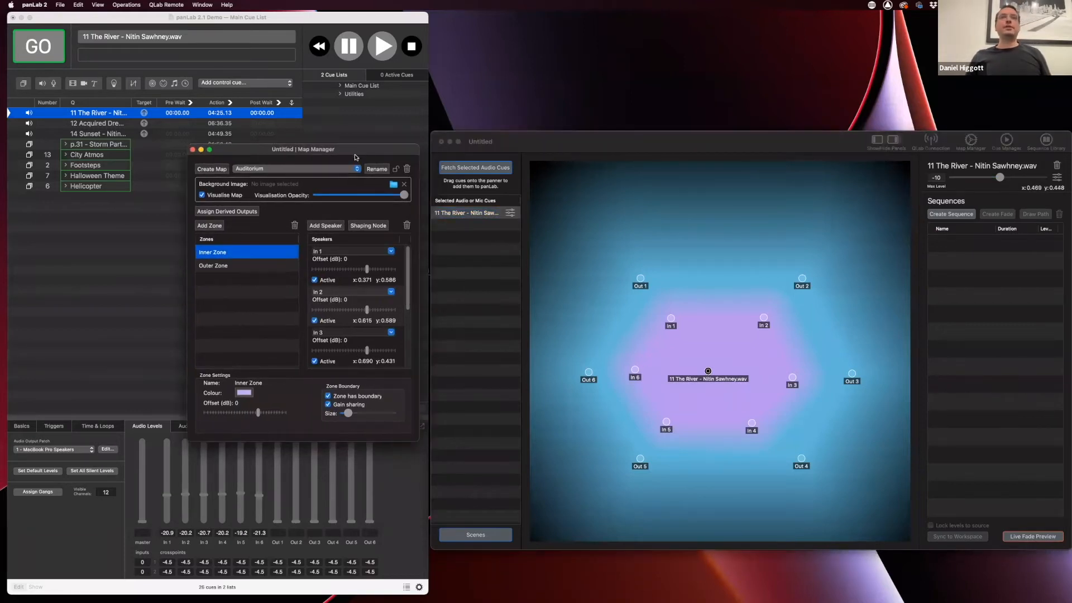
Lock the Auditorium map against edits, check Outer Zone, and close the Map Manager
{"action": "left_click", "coordinate": [396, 168]}
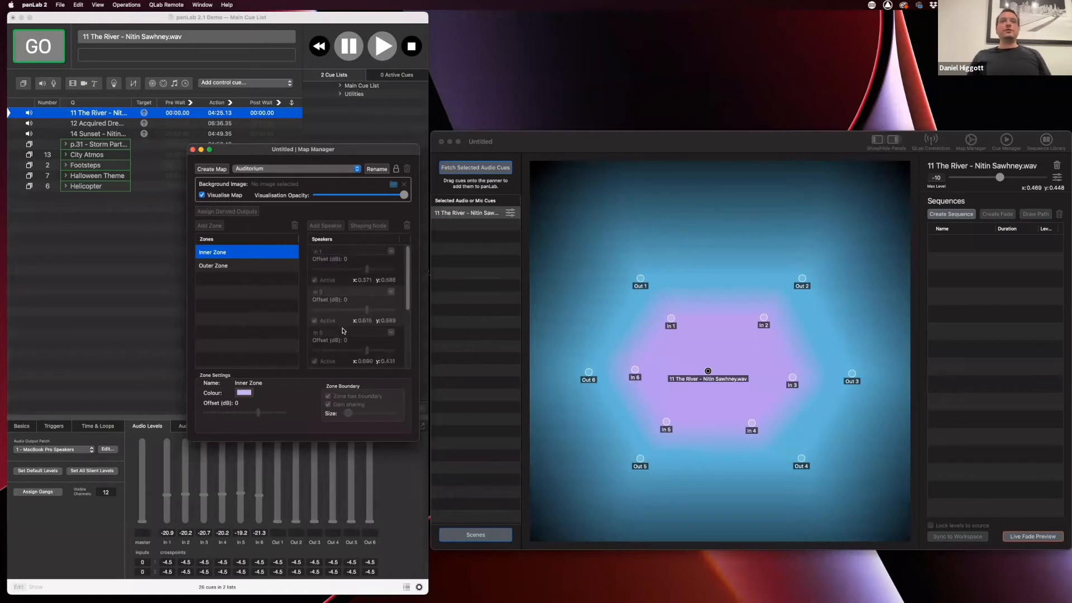
{"action": "left_click", "coordinate": [233, 269]}
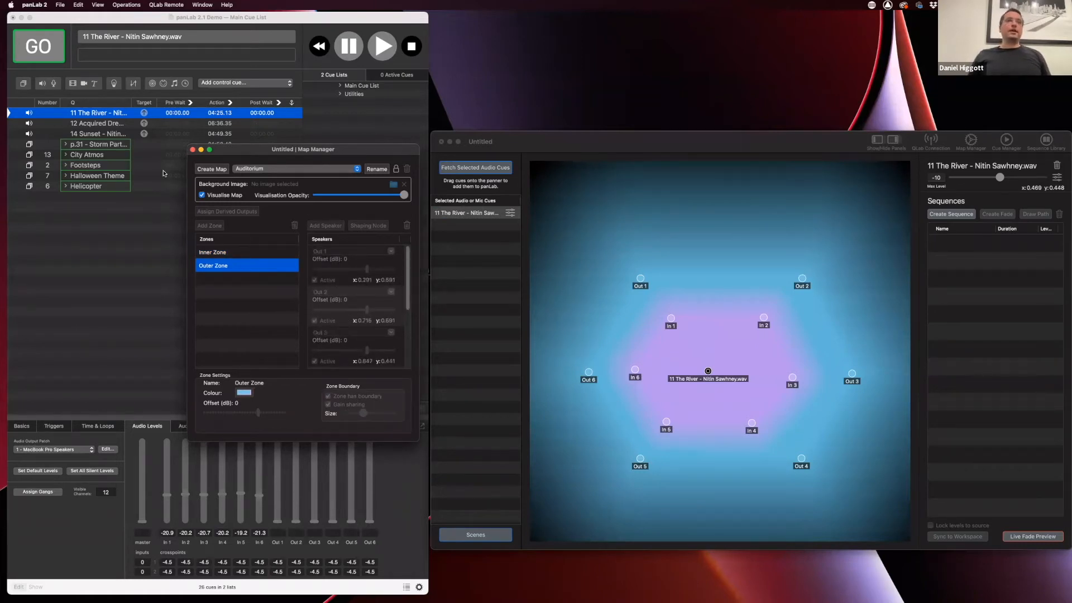
{"action": "left_click", "coordinate": [193, 149]}
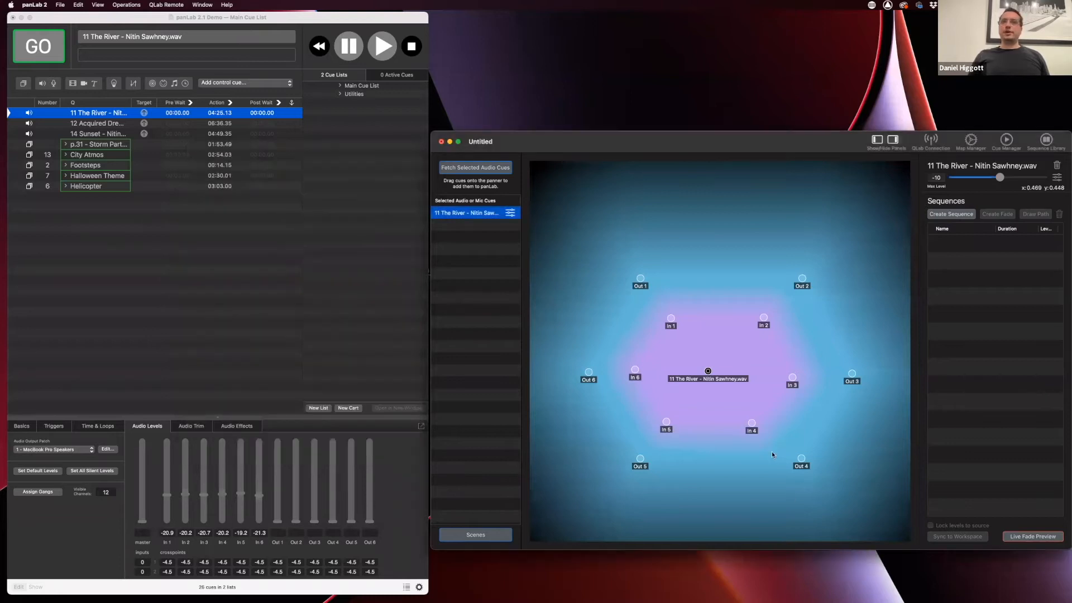
Nudge the River cue up-left to x 0.461, y 0.454 and raise the panLab window slightly
{"action": "left_click", "coordinate": [649, 309]}
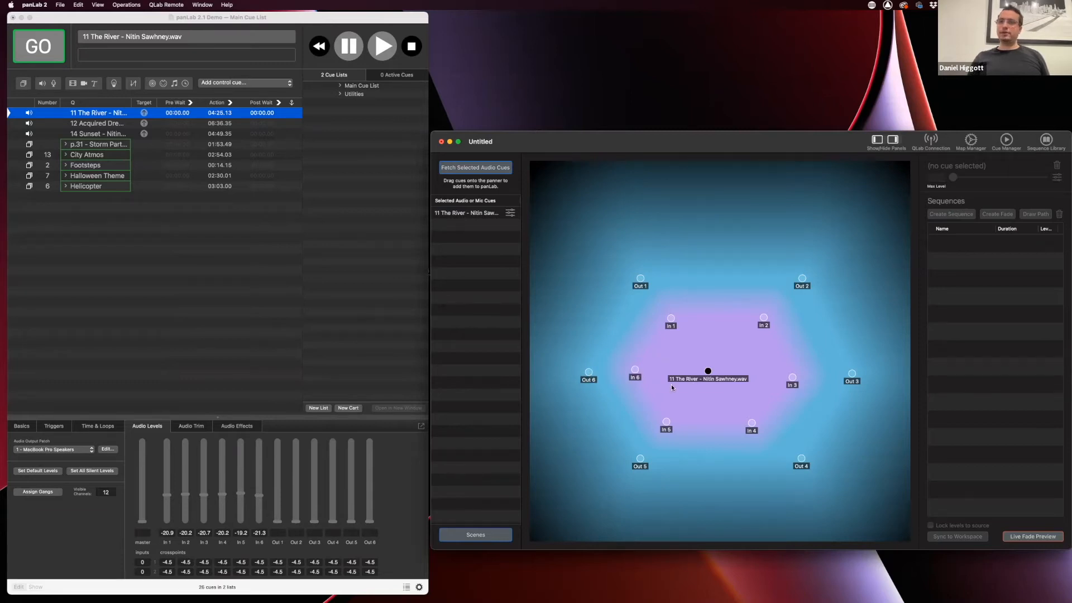
{"action": "mouse_move", "coordinate": [708, 371]}
{"action": "left_mouse_down"}
{"action": "mouse_move", "coordinate": [689, 360]}
{"action": "mouse_move", "coordinate": [706, 370]}
{"action": "left_mouse_up"}
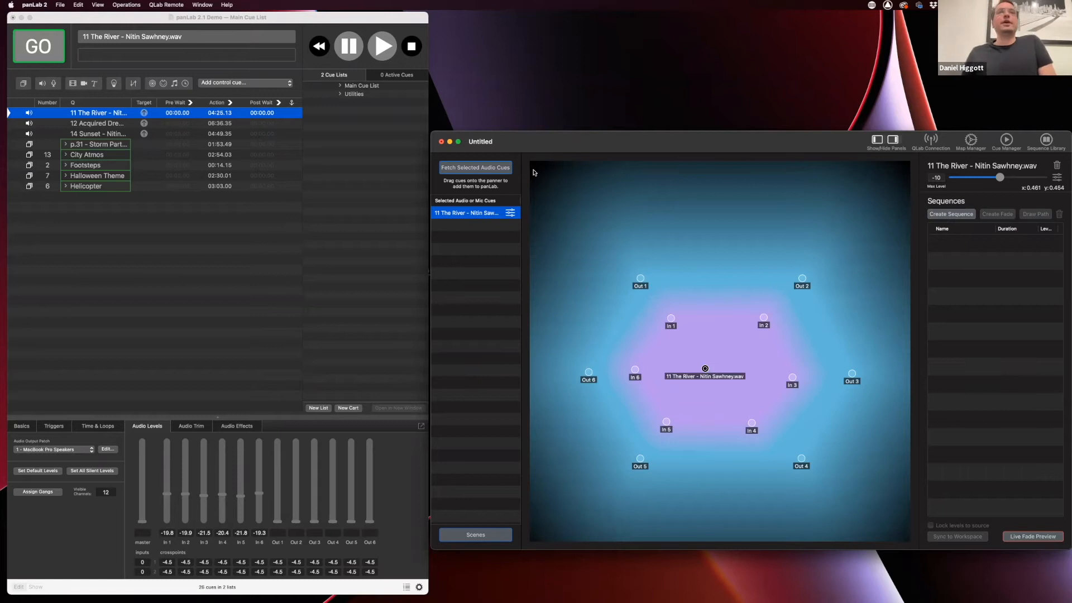
{"action": "left_click_drag", "start_coordinate": [554, 147], "coordinate": [555, 136]}
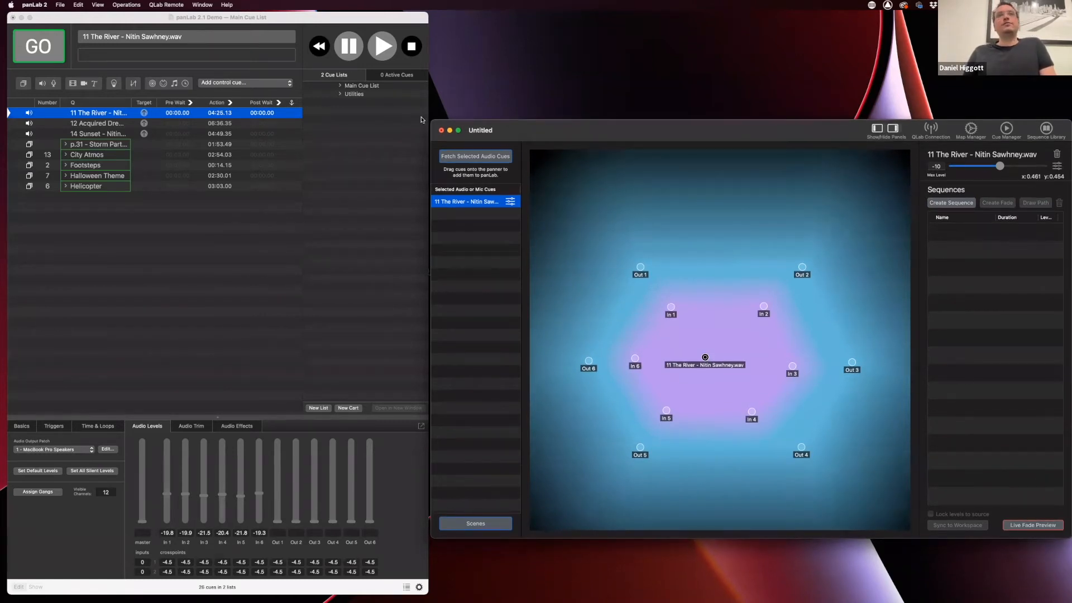
Fetch The River, Acquired Dreams and Sunset into panLab, placing Acquired Dreams above and Sunset below The River
{"action": "left_click", "coordinate": [110, 127]}
{"action": "left_click", "coordinate": [105, 123]}
{"action": "left_click", "coordinate": [104, 135]}
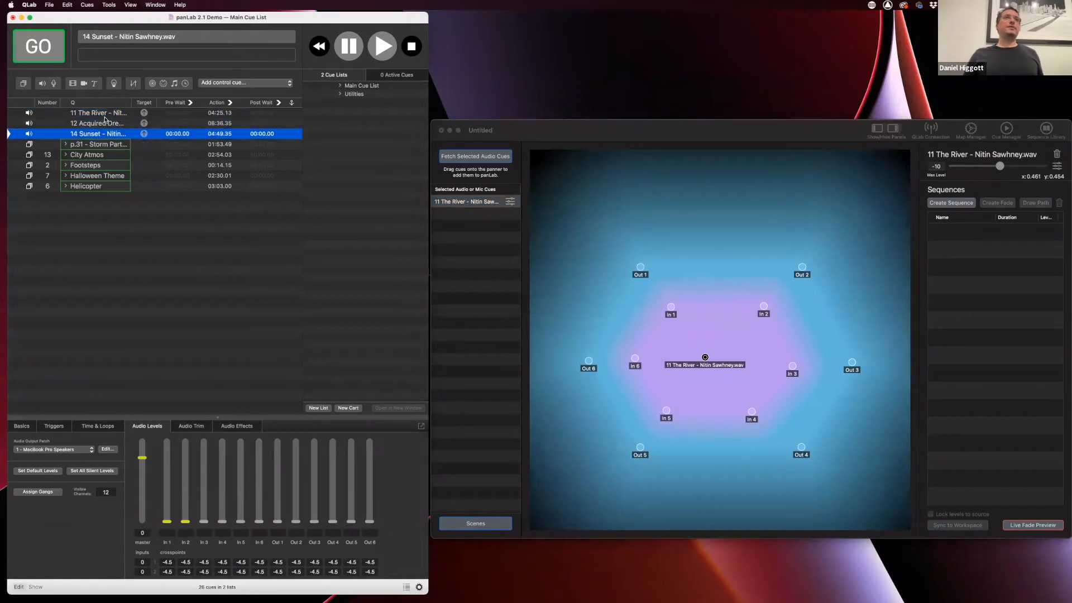
{"action": "left_click", "coordinate": [106, 114], "text": "shift"}
{"action": "left_click", "coordinate": [529, 130]}
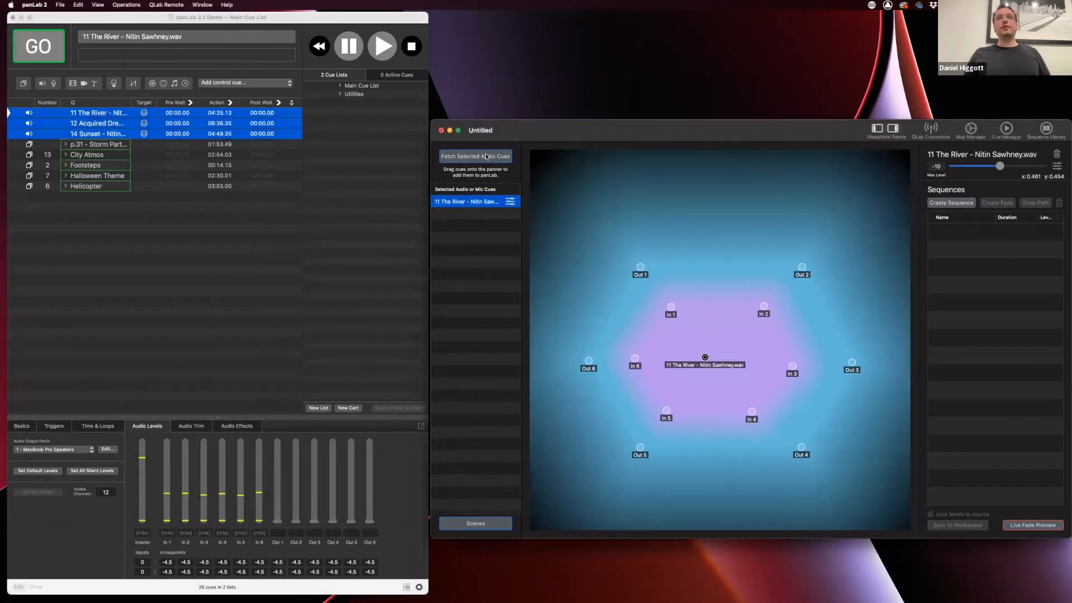
{"action": "left_click", "coordinate": [486, 156]}
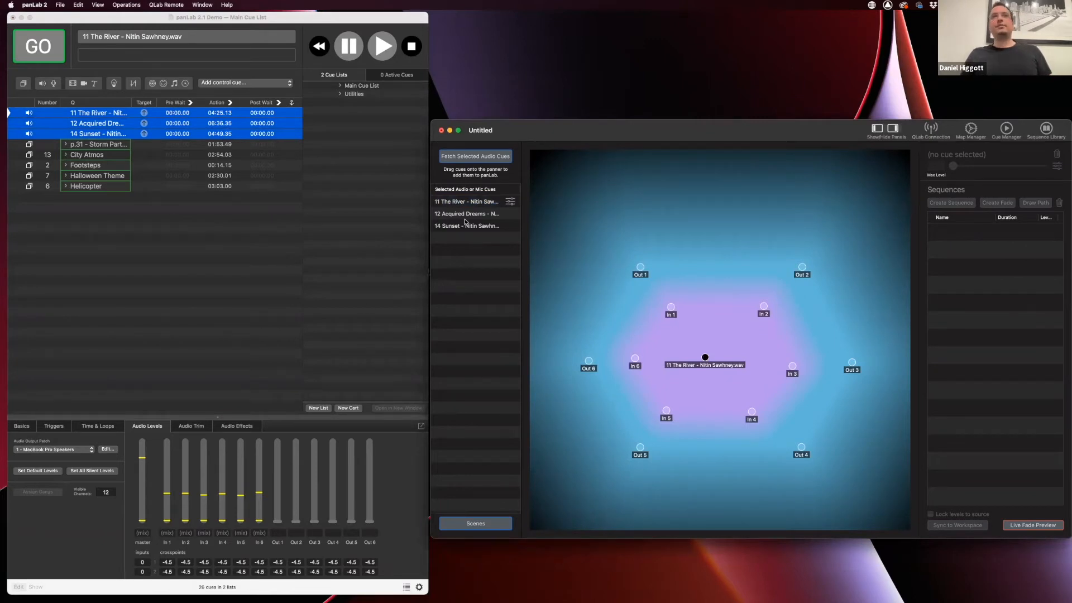
{"action": "left_click_drag", "start_coordinate": [474, 216], "coordinate": [718, 332]}
{"action": "left_click_drag", "start_coordinate": [468, 225], "coordinate": [734, 397]}
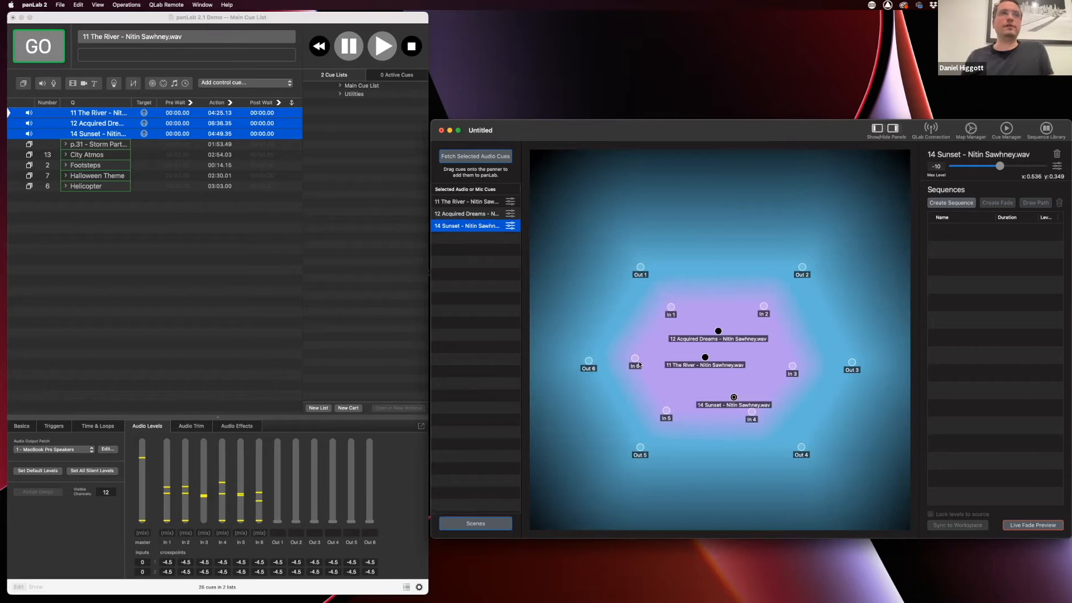
Expand the storm group in QLab and select the Sea Feedback Loop Dry cue
{"action": "left_click", "coordinate": [67, 146]}
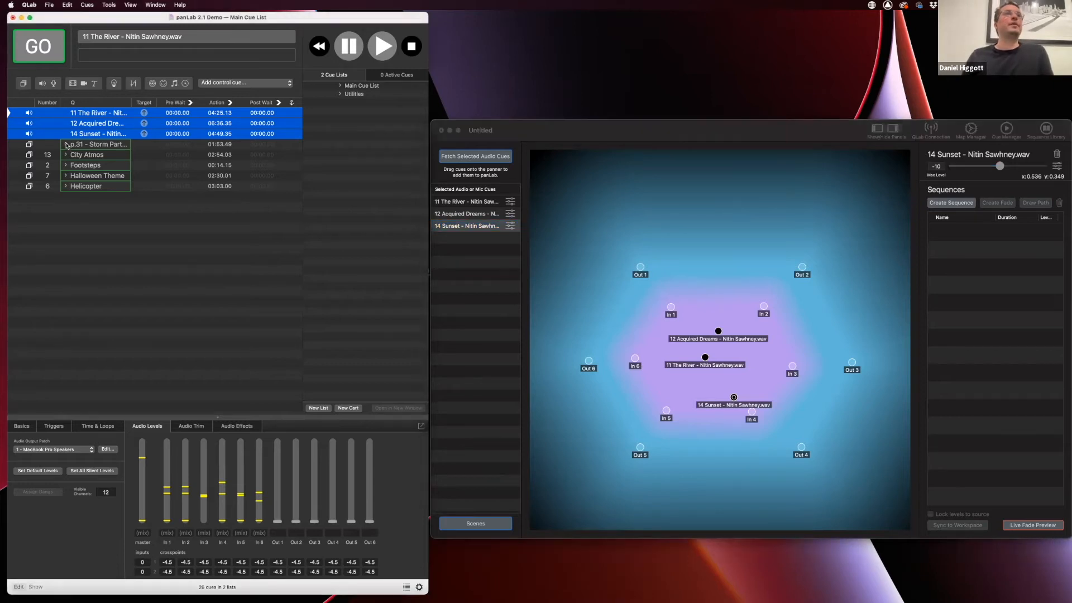
{"action": "left_click", "coordinate": [67, 146]}
{"action": "left_click", "coordinate": [102, 157]}
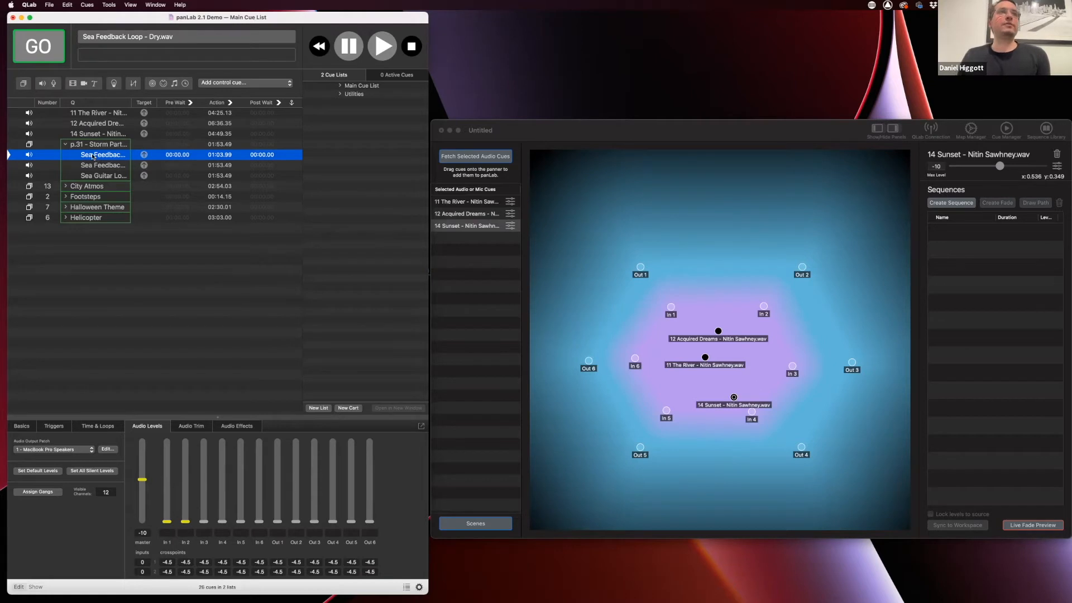
Drop Sea Feedback Loop Dry near Out 1 and Wet near Out 2, then bring up the OSC Dictionary
{"action": "left_click_drag", "start_coordinate": [111, 155], "coordinate": [699, 272]}
{"action": "left_click", "coordinate": [678, 267]}
{"action": "left_click", "coordinate": [107, 167]}
{"action": "left_click_drag", "start_coordinate": [100, 166], "coordinate": [799, 309]}
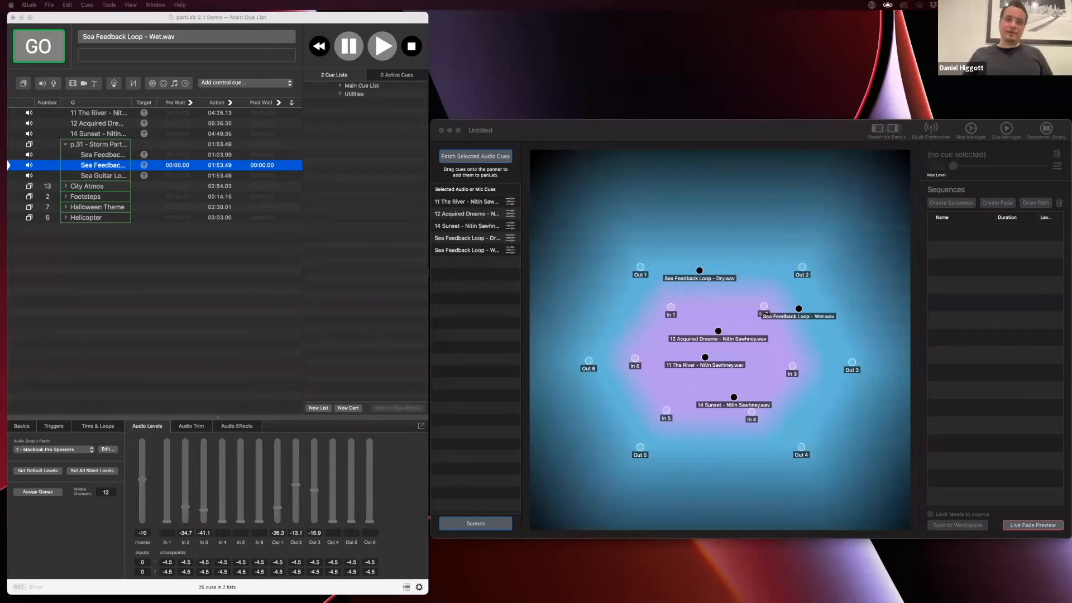
{"action": "left_click_drag", "start_coordinate": [491, 602], "coordinate": [591, 95]}
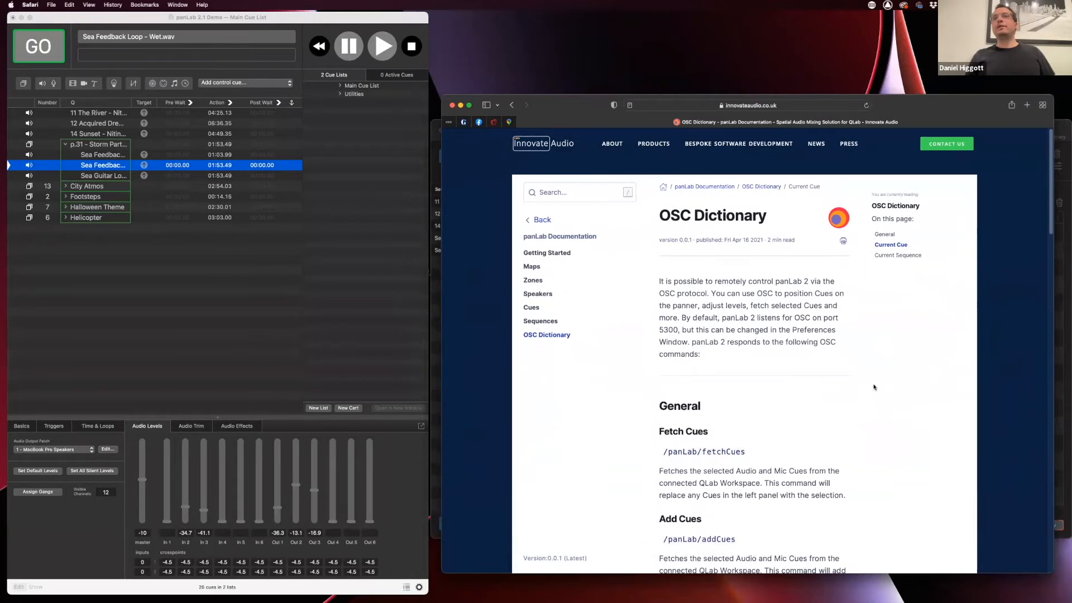
Scroll the OSC Dictionary and select the /panLab/fetchCues address
{"action": "scroll", "coordinate": [738, 327], "scroll_direction": "down", "scroll_amount": 2}
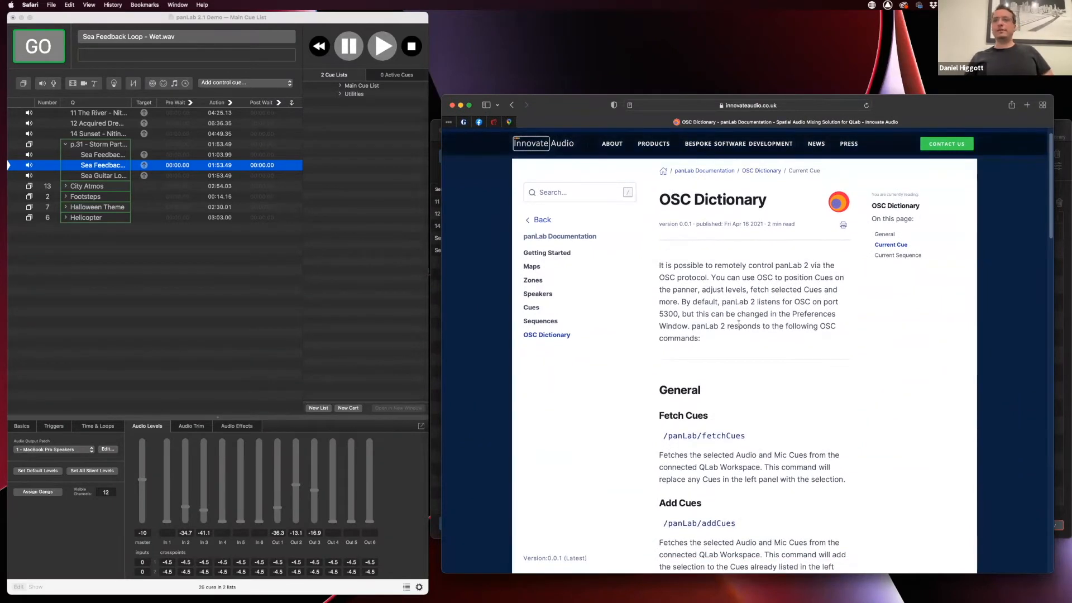
{"action": "scroll", "coordinate": [748, 379], "scroll_direction": "down", "scroll_amount": 10}
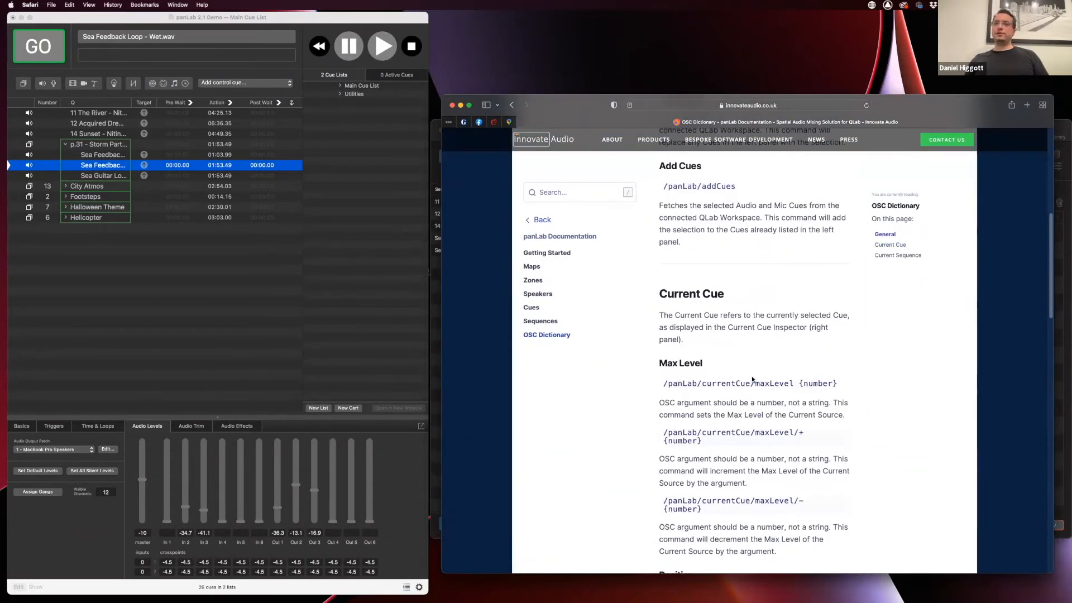
{"action": "scroll", "coordinate": [754, 379], "scroll_direction": "up", "scroll_amount": 12}
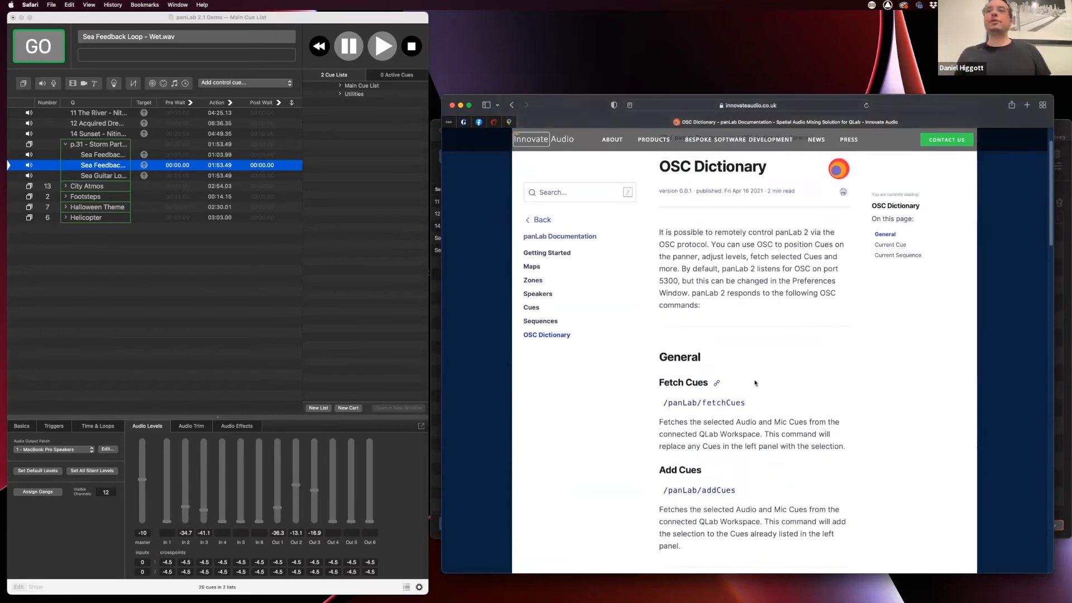
{"action": "left_click_drag", "start_coordinate": [744, 403], "coordinate": [663, 402]}
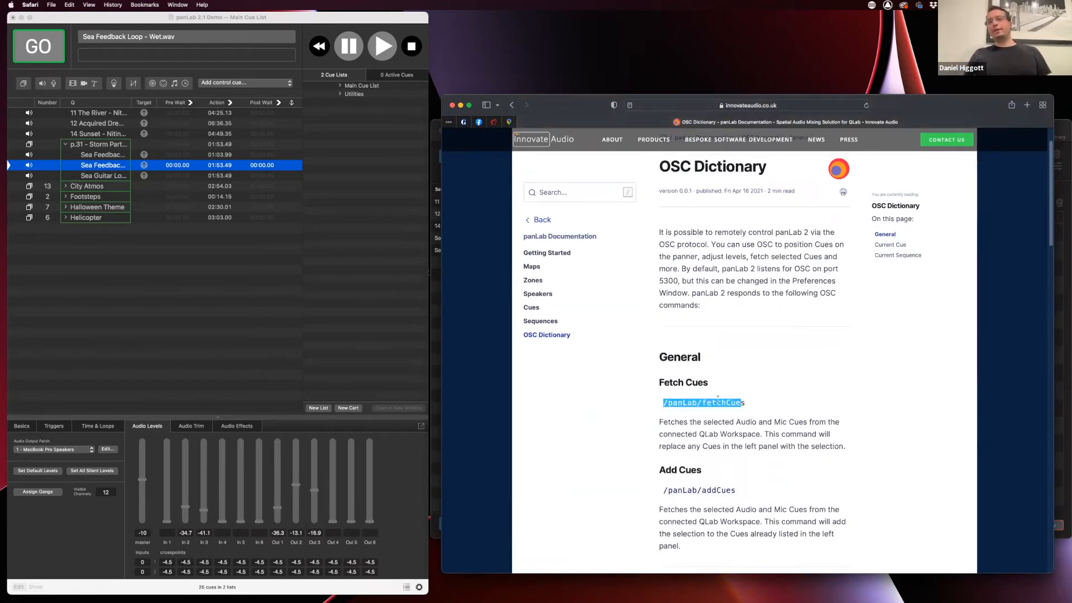
{"action": "left_click", "coordinate": [750, 401]}
{"action": "left_click_drag", "start_coordinate": [749, 403], "coordinate": [663, 403]}
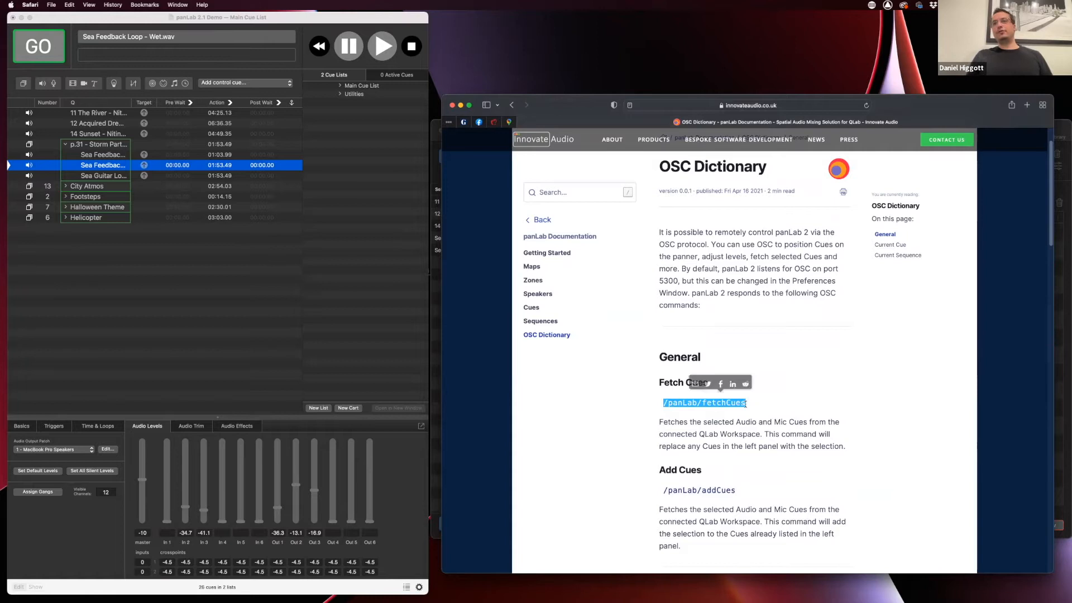
Clear the selection, move the documentation aside and bring the panLab map back to front
{"action": "left_click", "coordinate": [760, 373]}
{"action": "left_click_drag", "start_coordinate": [560, 110], "coordinate": [382, 602]}
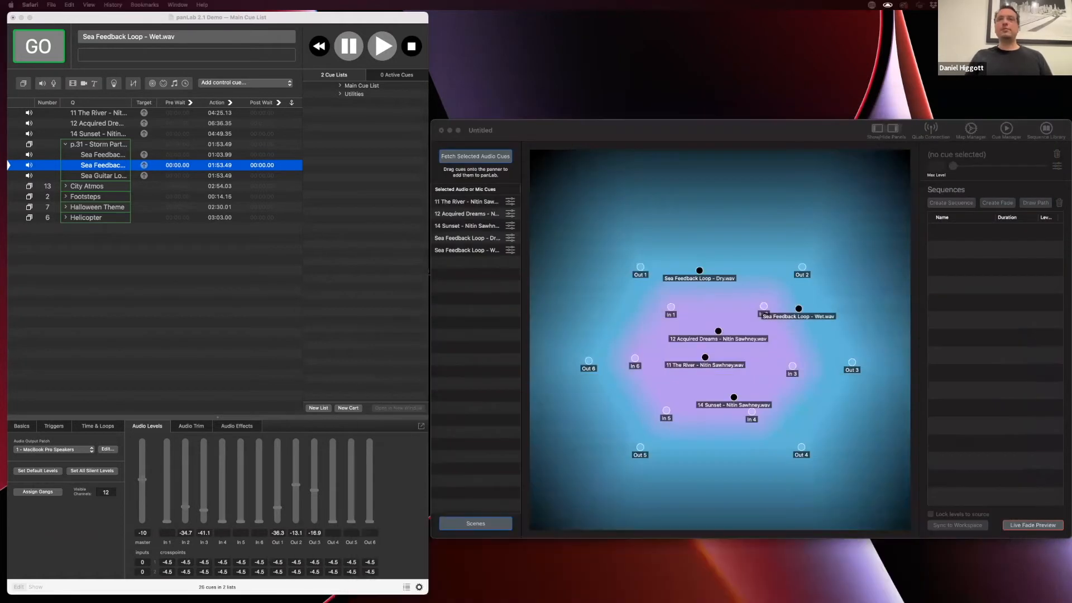
{"action": "left_click", "coordinate": [579, 138]}
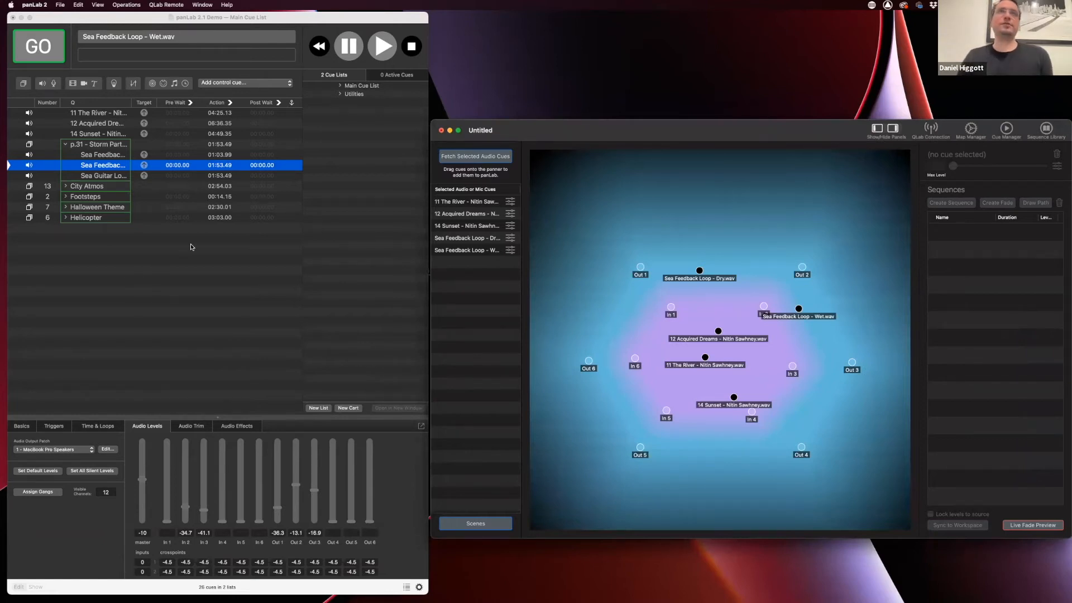
{"action": "left_click", "coordinate": [352, 126]}
{"action": "left_click", "coordinate": [353, 94]}
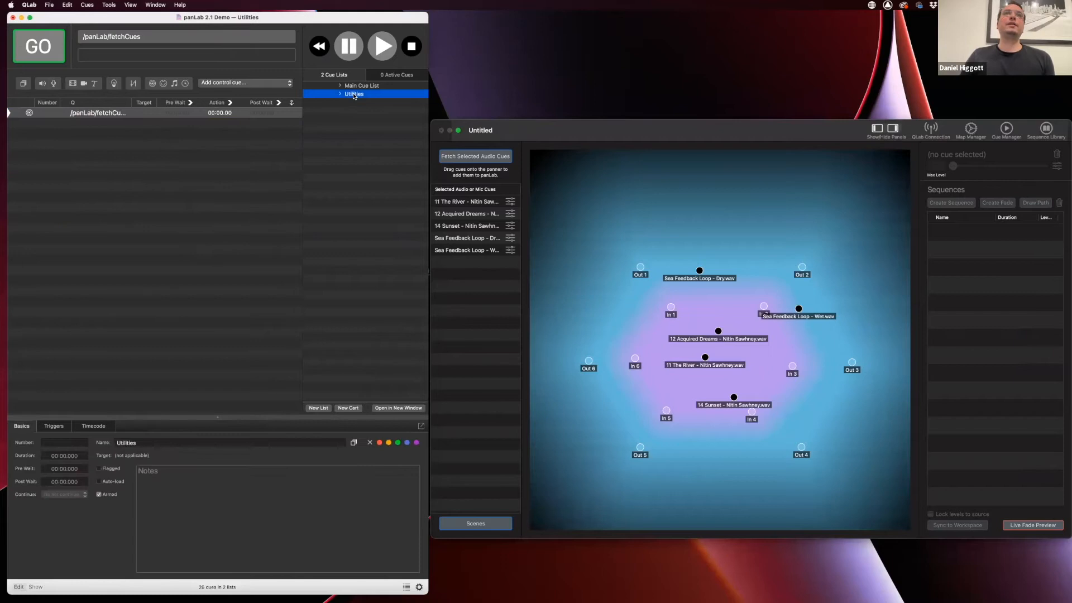
{"action": "left_click", "coordinate": [81, 121]}
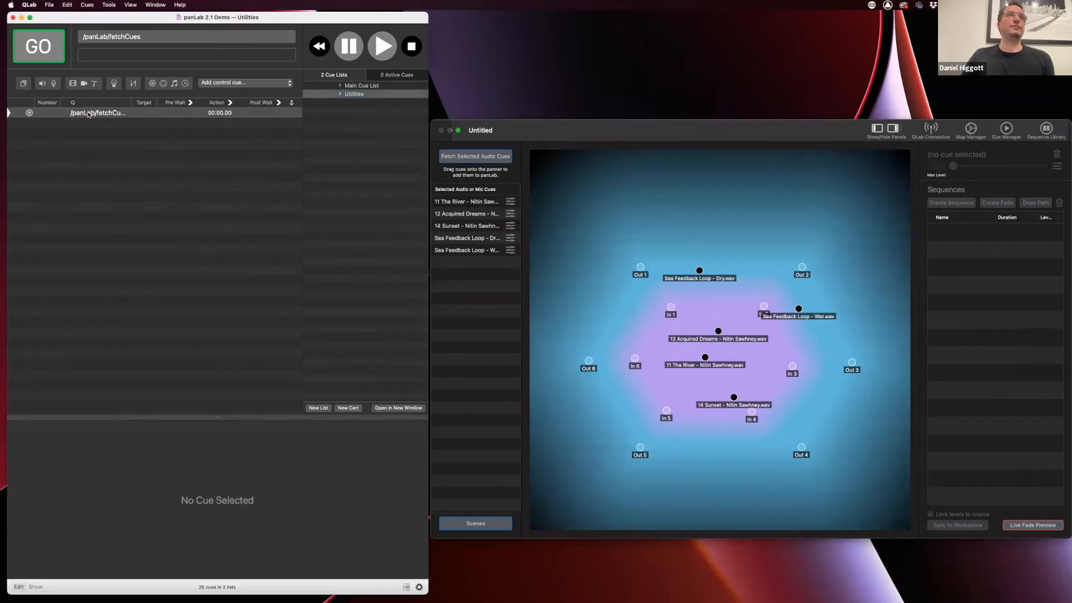
{"action": "left_click", "coordinate": [87, 115]}
{"action": "left_click", "coordinate": [85, 428]}
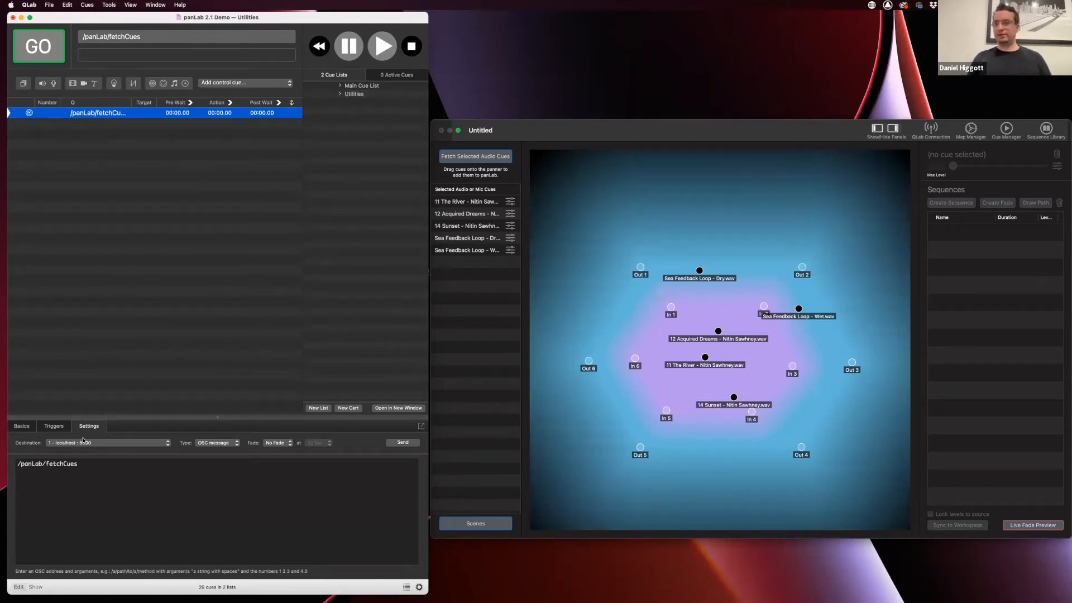
{"action": "left_click", "coordinate": [56, 429]}
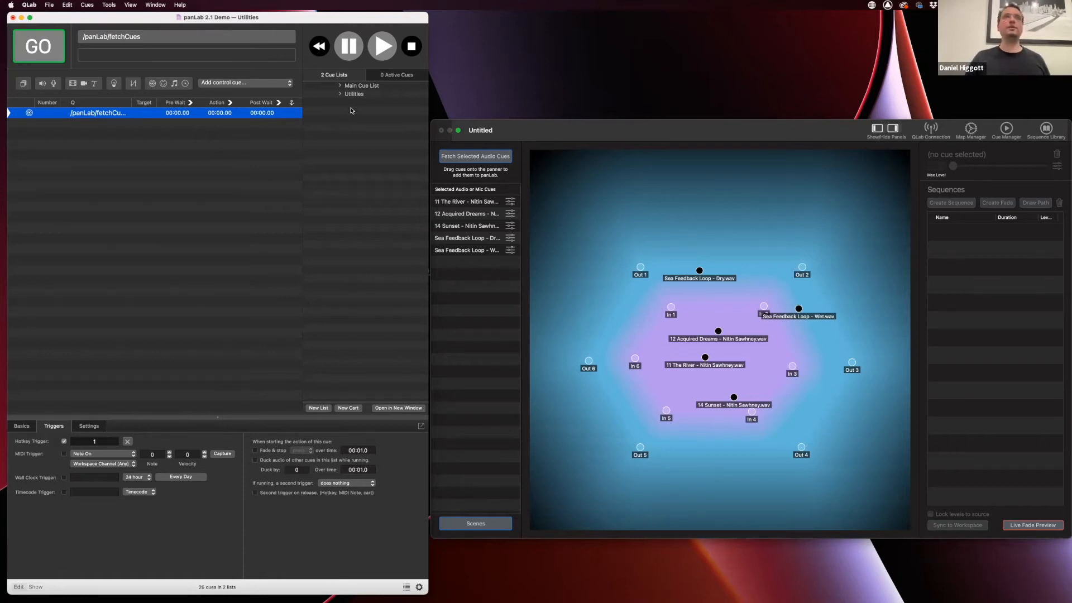
{"action": "left_click", "coordinate": [358, 86]}
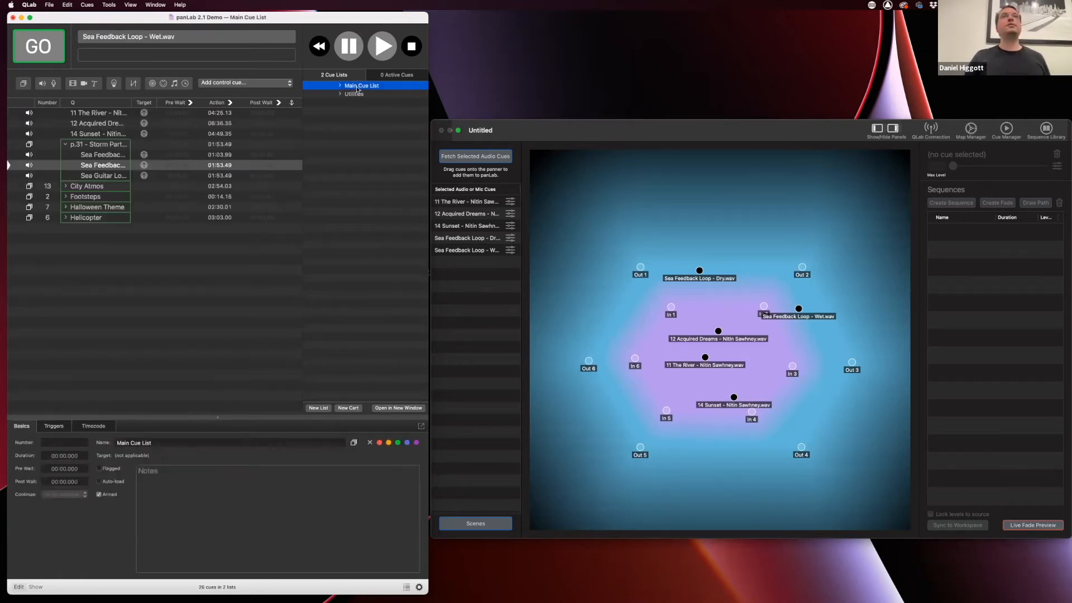
Select The River, Acquired Dreams and Sunset one by one, then all three together, and check them in panLab
{"action": "left_click", "coordinate": [96, 115]}
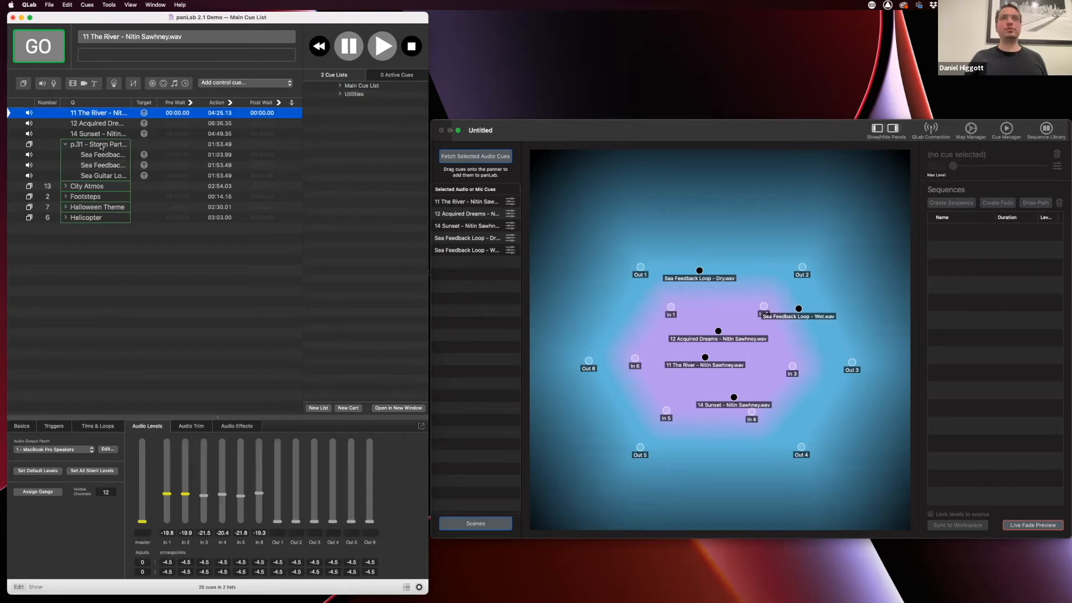
{"action": "left_click", "coordinate": [246, 28]}
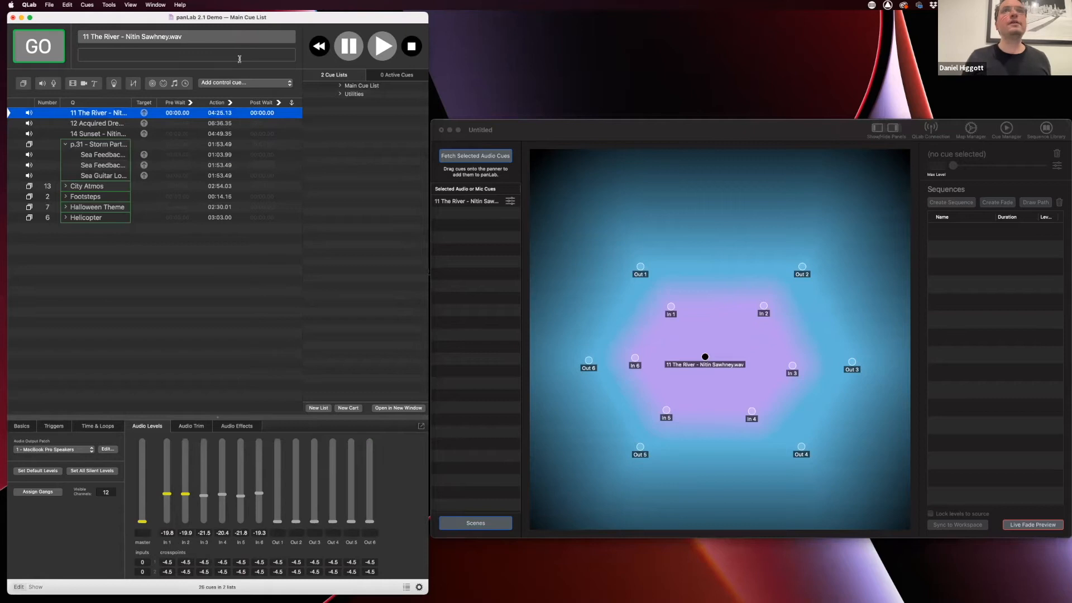
{"action": "left_click", "coordinate": [94, 126]}
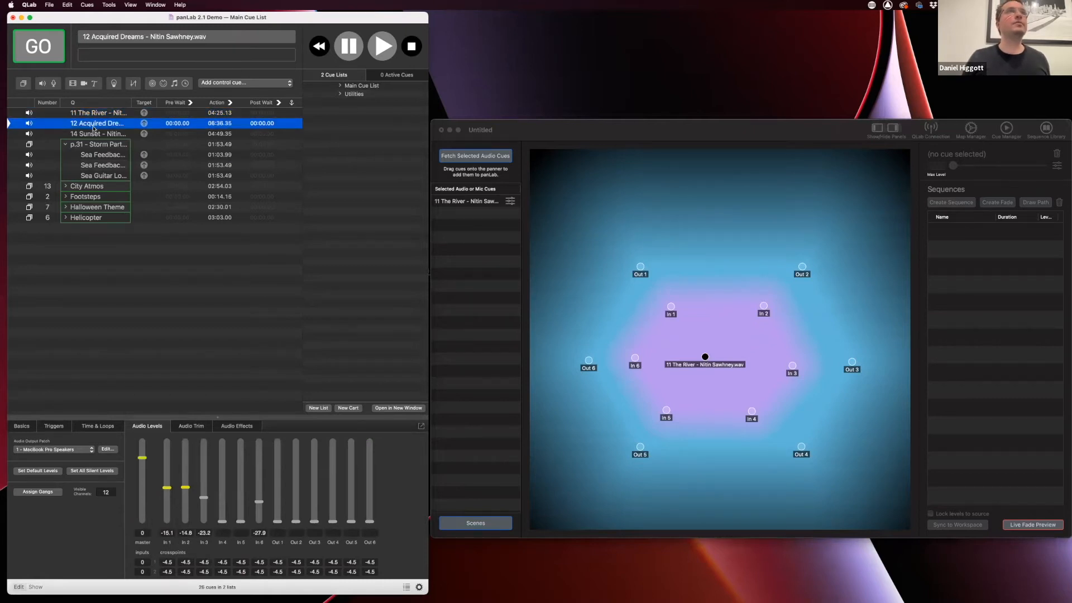
{"action": "left_click", "coordinate": [96, 135]}
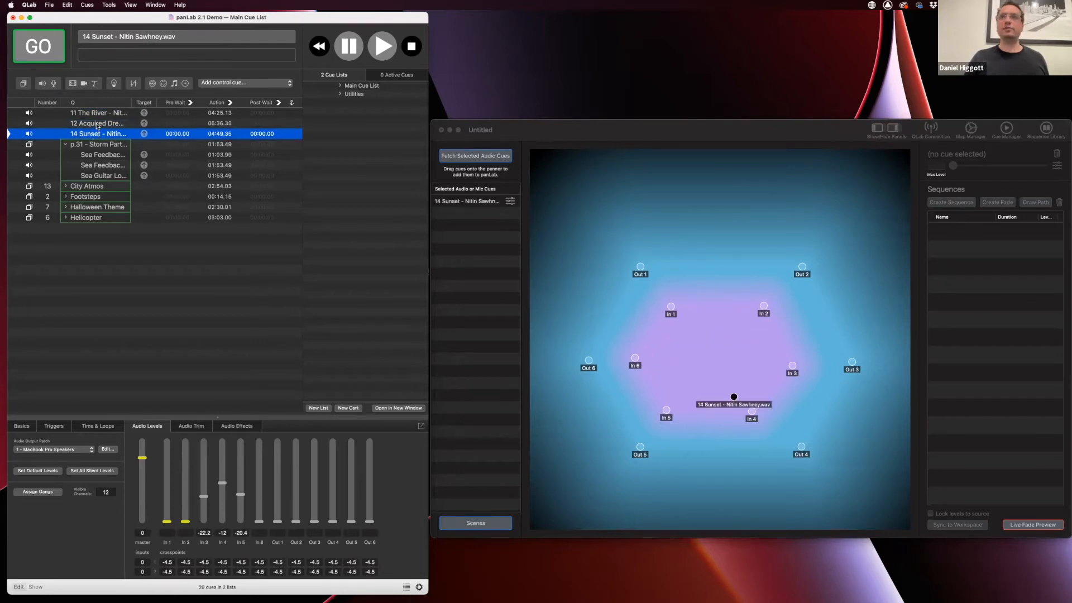
{"action": "left_click", "coordinate": [97, 125]}
{"action": "left_click", "coordinate": [98, 114]}
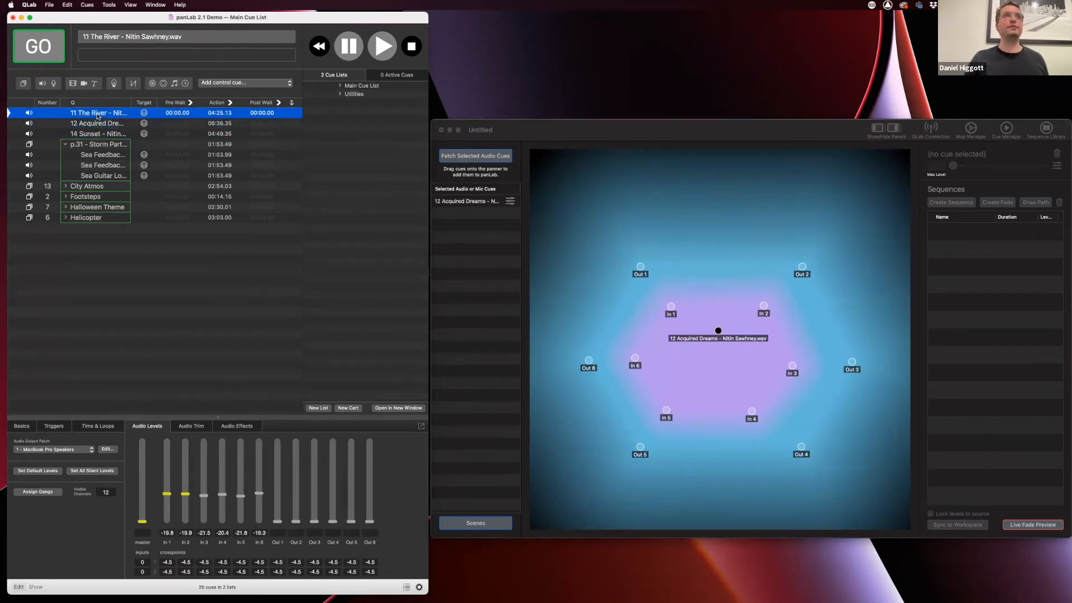
{"action": "left_click", "coordinate": [94, 135], "text": "shift"}
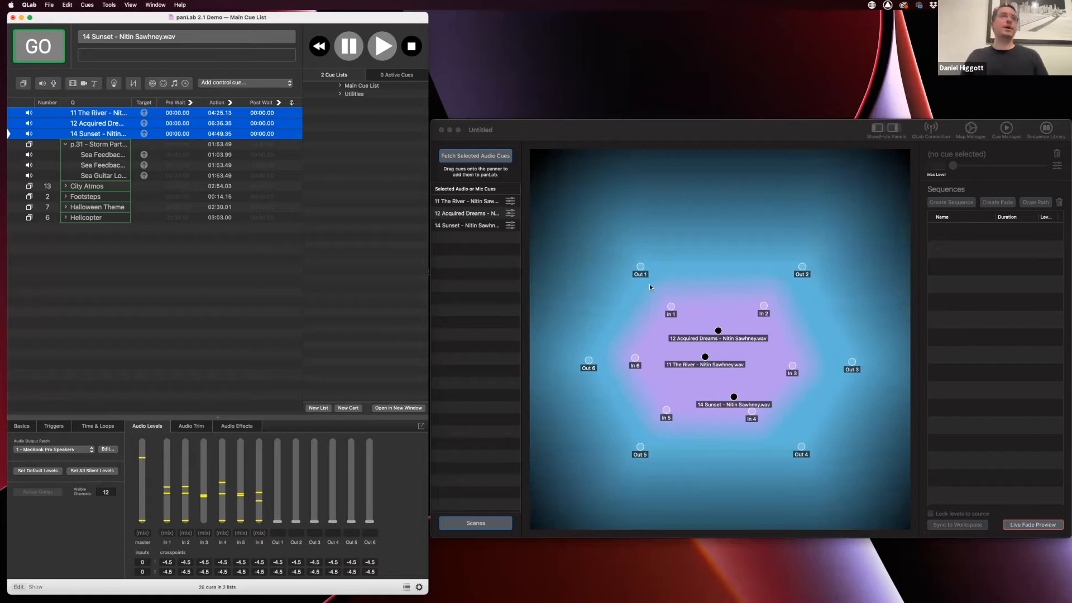
{"action": "left_click", "coordinate": [652, 133]}
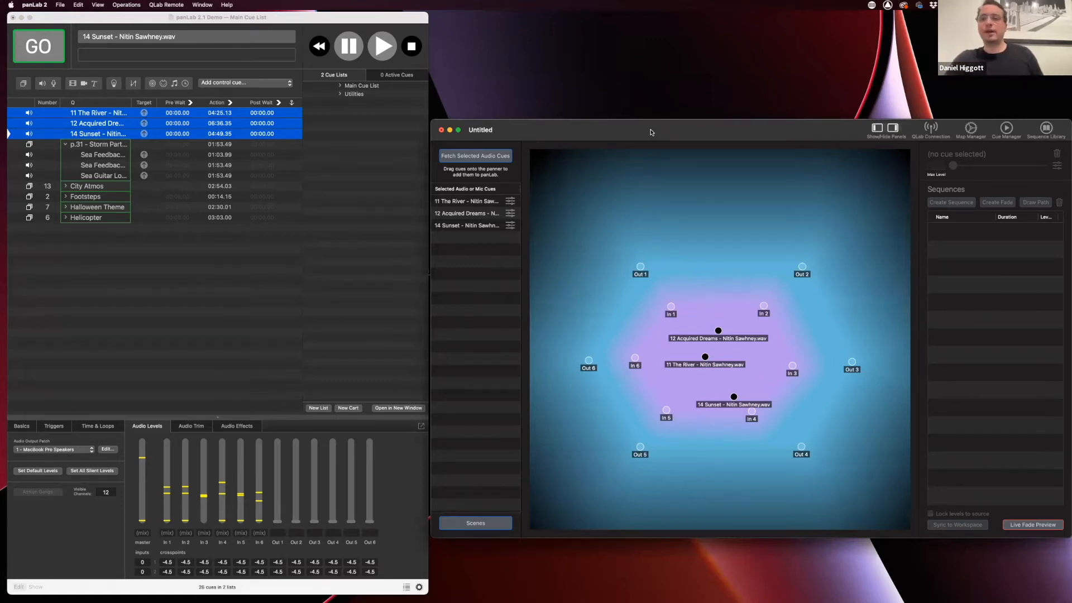
Select the Sea Feedback and Sea Guitar Loop cues and fetch them into panLab
{"action": "left_click", "coordinate": [101, 150]}
{"action": "left_click", "coordinate": [101, 156]}
{"action": "left_click", "coordinate": [99, 176], "text": "shift"}
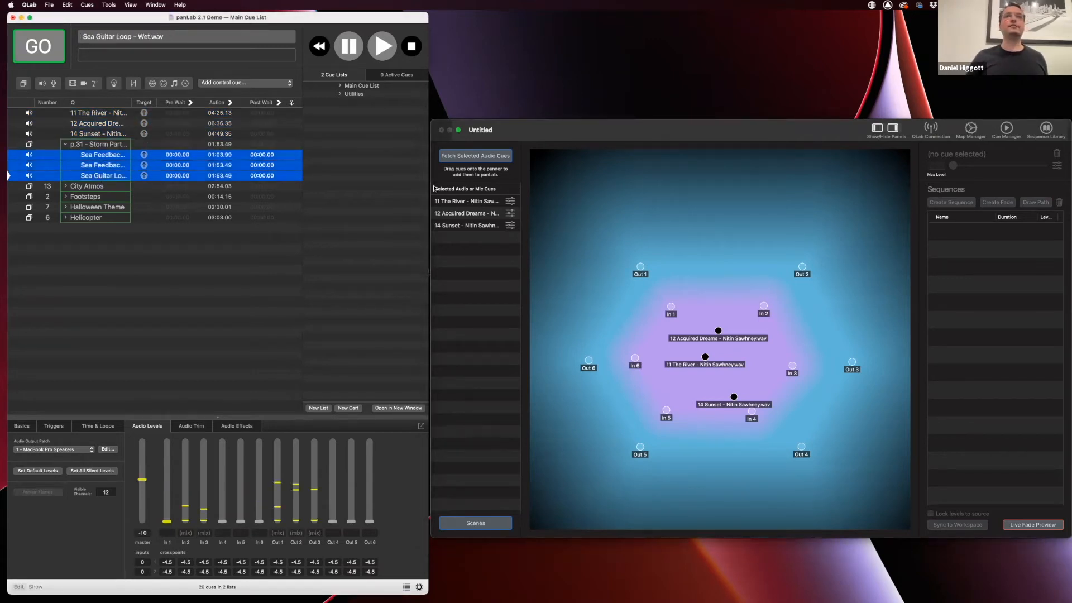
{"action": "left_click", "coordinate": [476, 158]}
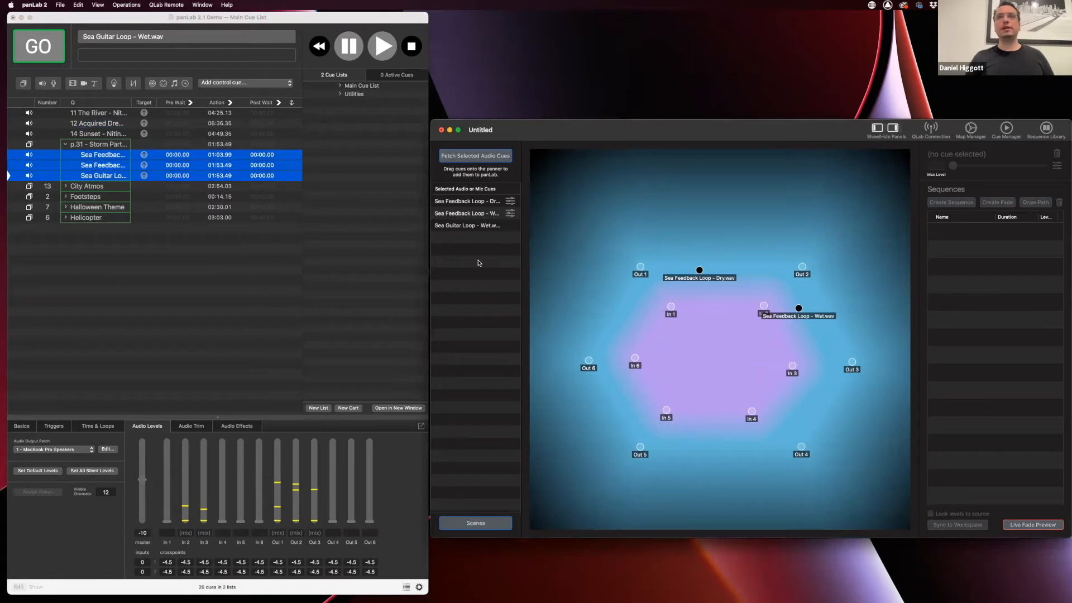
Put Sea Guitar Loop - Wet.wav near Out 5, then store a new scene named 'Storm'
{"action": "left_click_drag", "start_coordinate": [472, 226], "coordinate": [603, 430]}
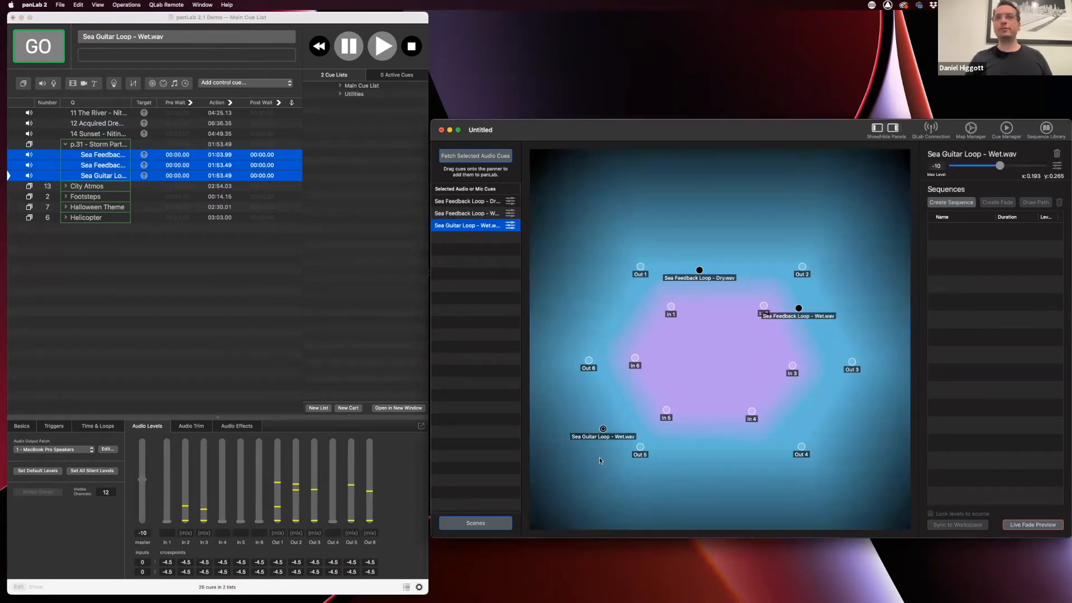
{"action": "left_click", "coordinate": [482, 523]}
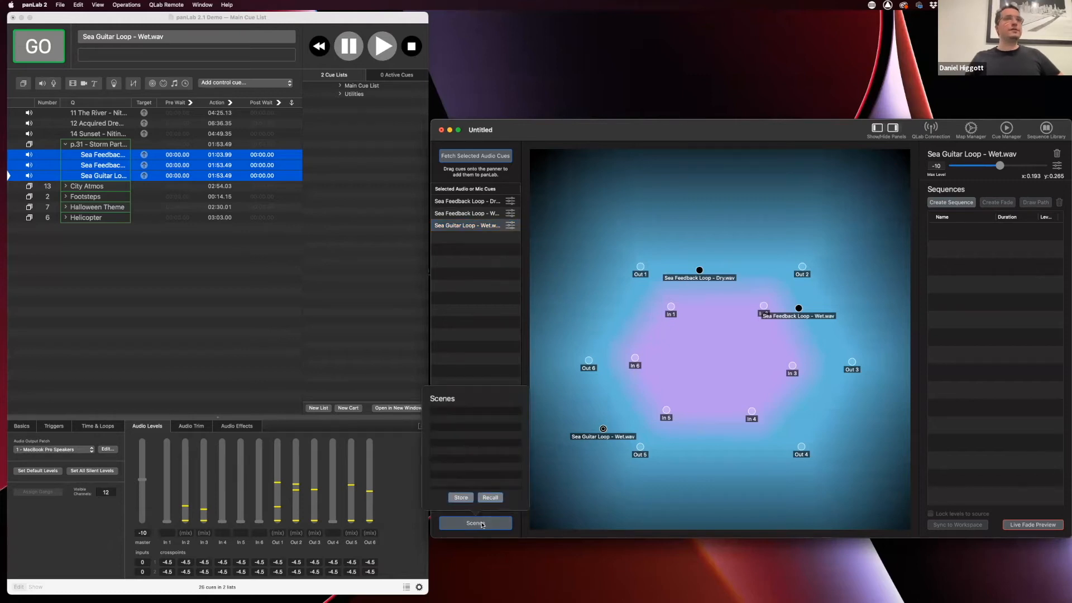
{"action": "left_click", "coordinate": [459, 498]}
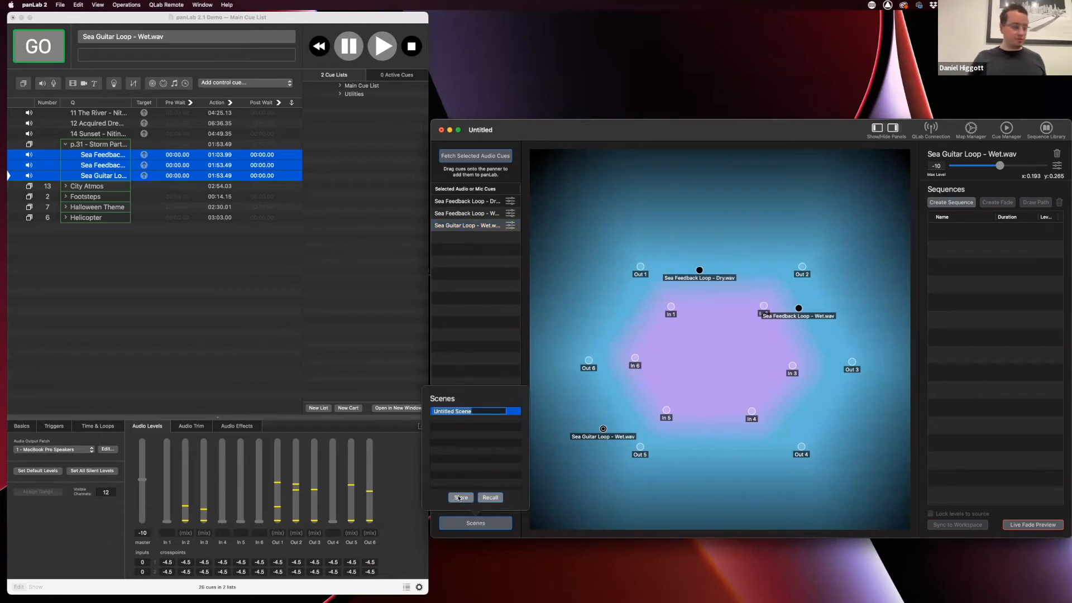
{"action": "type", "text": "Storm"}
{"action": "key", "text": "Return"}
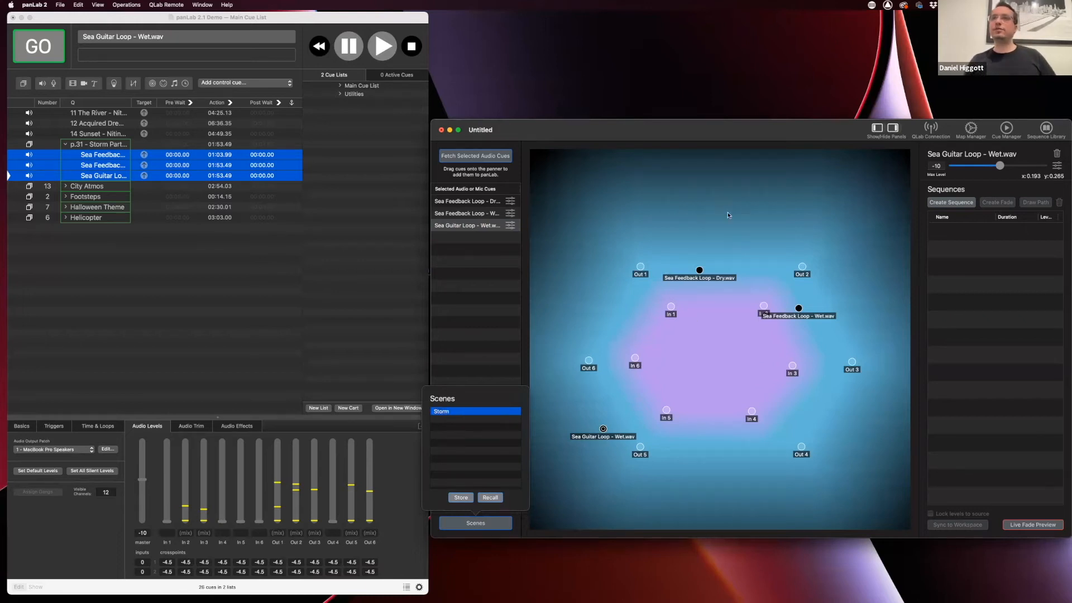
{"action": "left_click", "coordinate": [485, 270]}
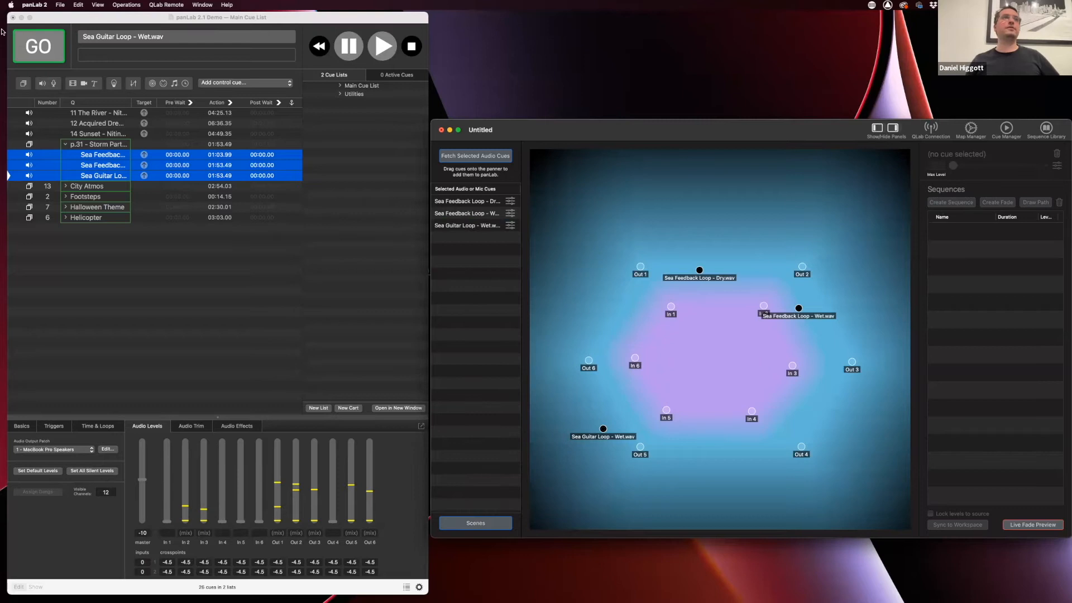
Fetch 12 Acquired Dreams, then recall the Storm scene's positions
{"action": "left_click", "coordinate": [115, 124]}
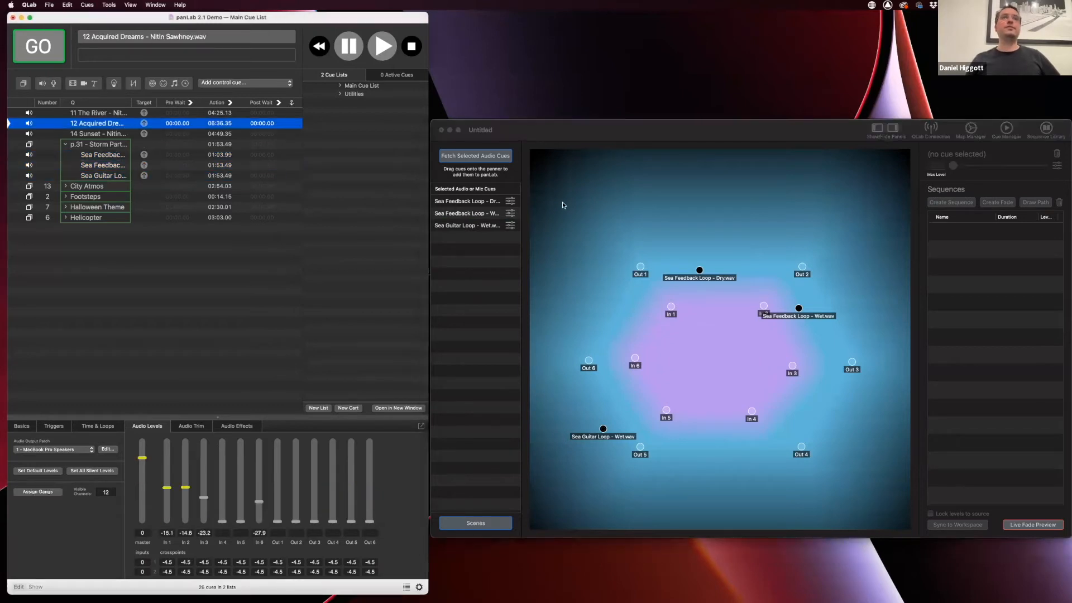
{"action": "left_click", "coordinate": [480, 159]}
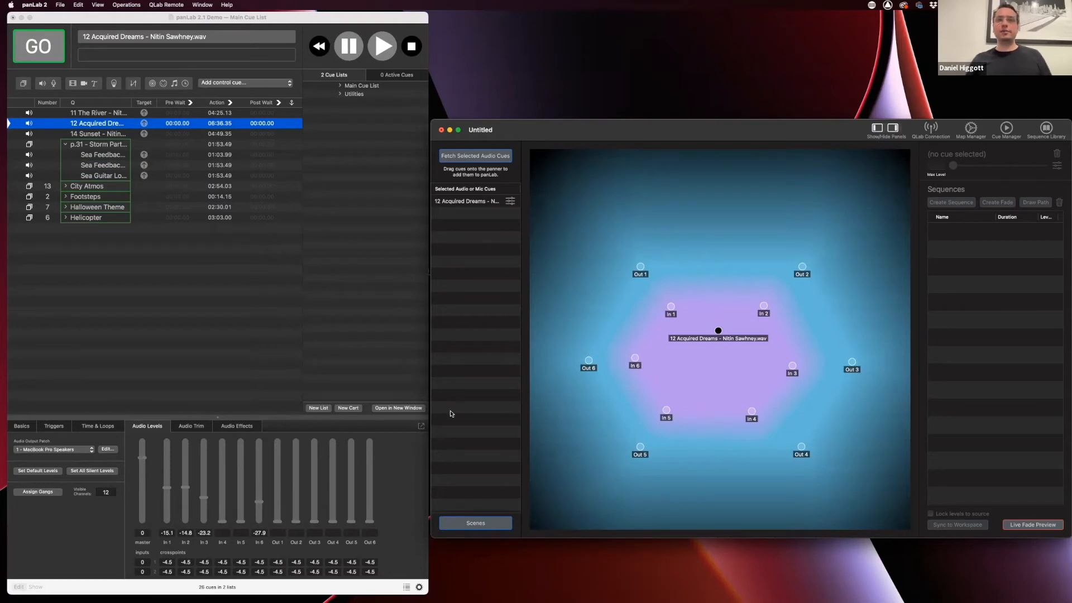
{"action": "left_click", "coordinate": [476, 524]}
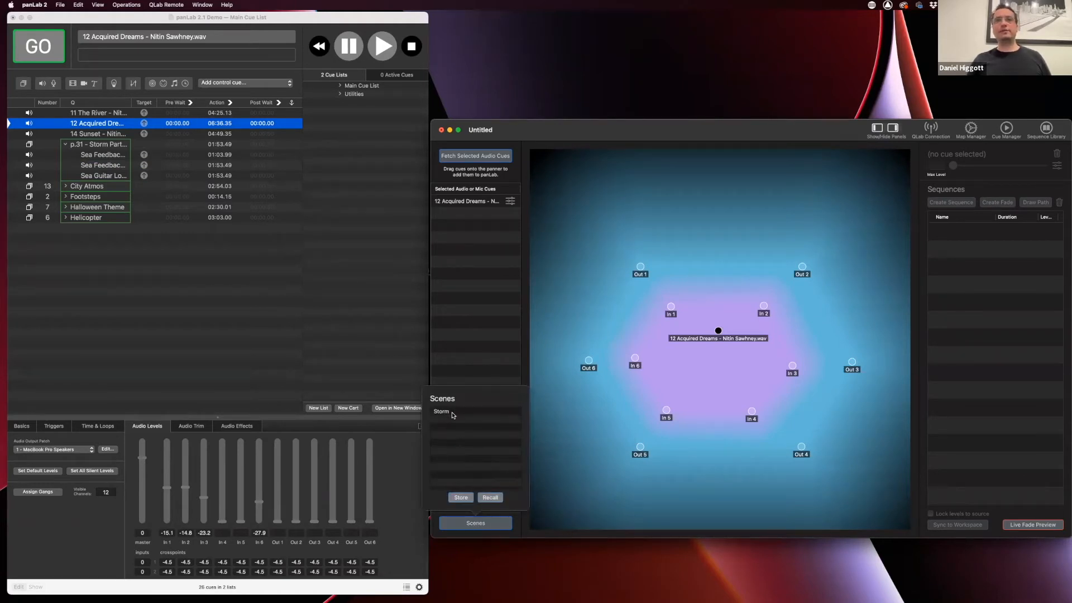
{"action": "left_click", "coordinate": [451, 412]}
{"action": "left_click", "coordinate": [491, 498]}
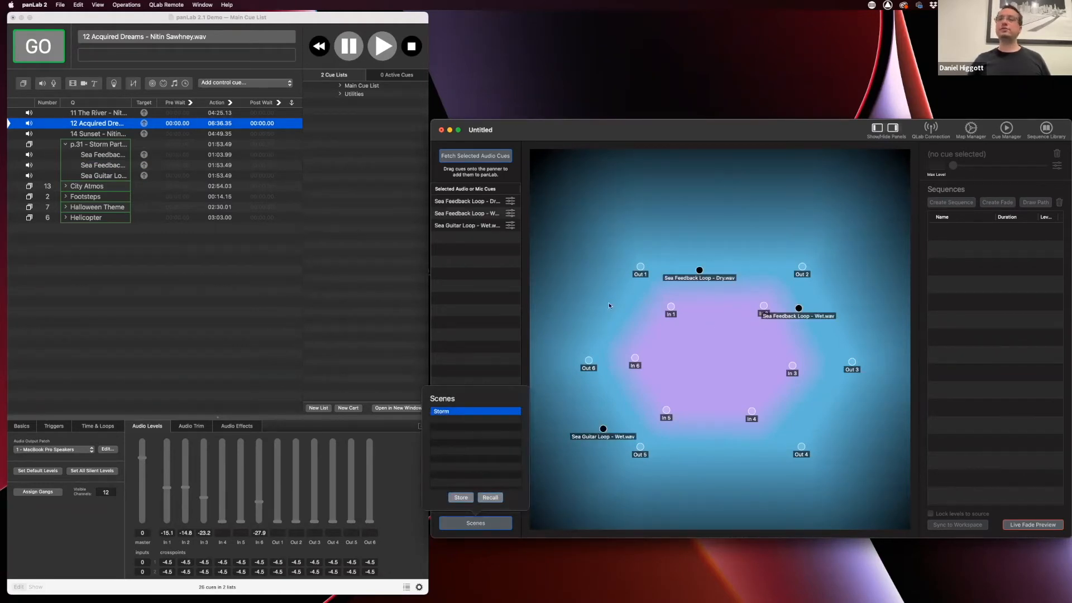
Fetch 12 Acquired Dreams back into the panner and select the p.31 Storm Part group
{"action": "left_click", "coordinate": [604, 403]}
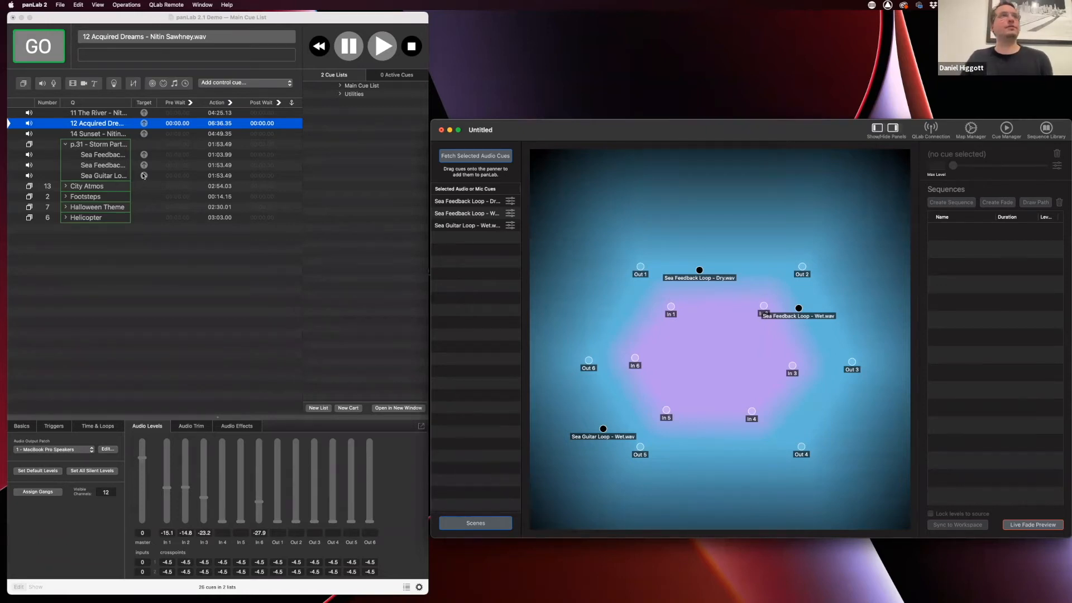
{"action": "left_click", "coordinate": [465, 156]}
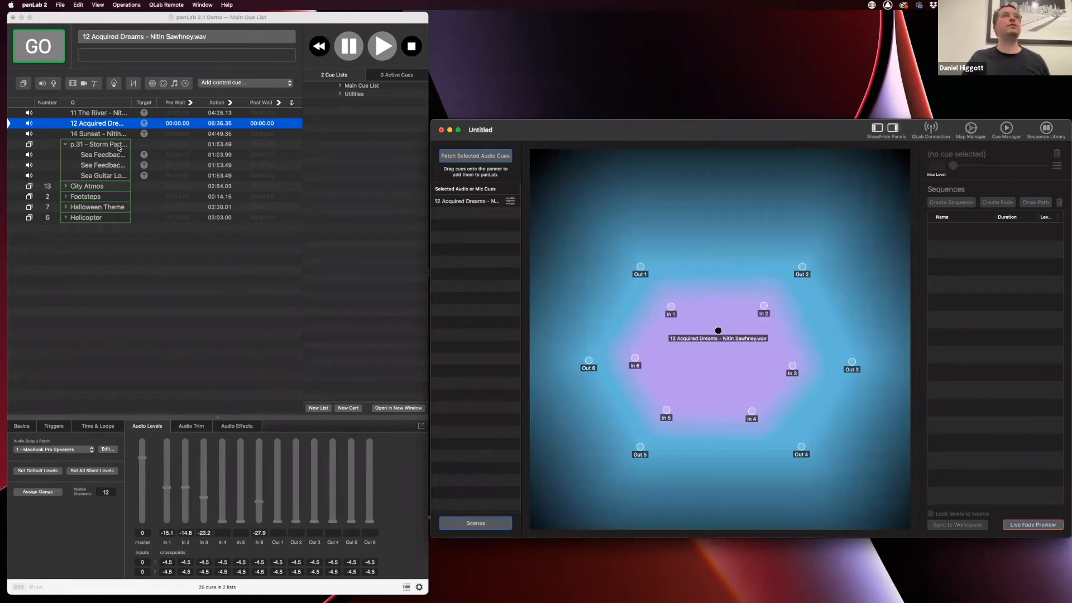
{"action": "left_click", "coordinate": [89, 146]}
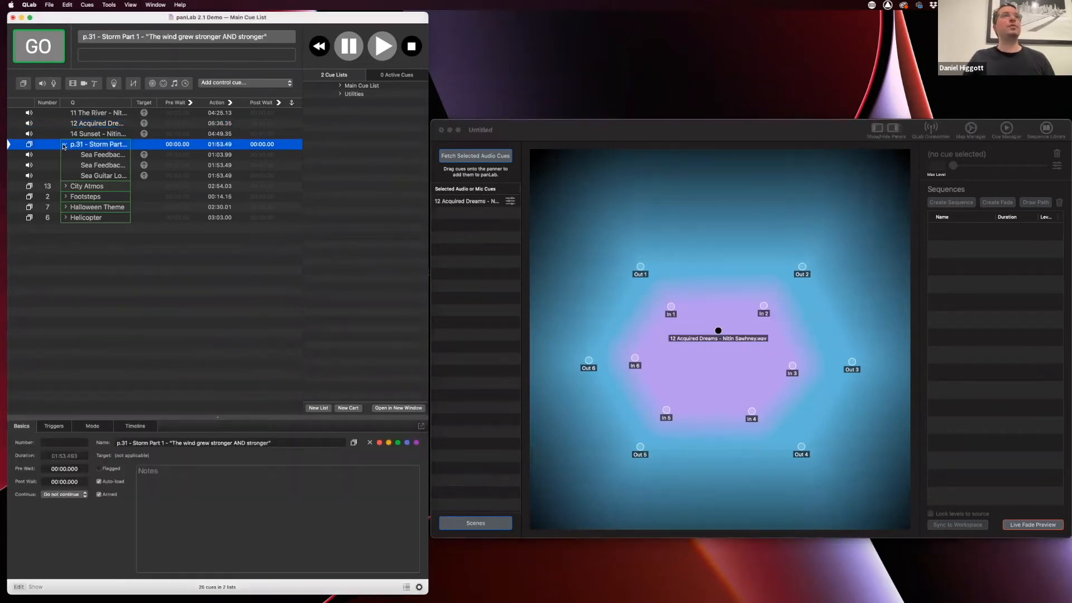
Collapse p.31 Storm Part and fetch its three Sea cues, landing near Out 1, Out 2 and Out 5
{"action": "left_click", "coordinate": [64, 146]}
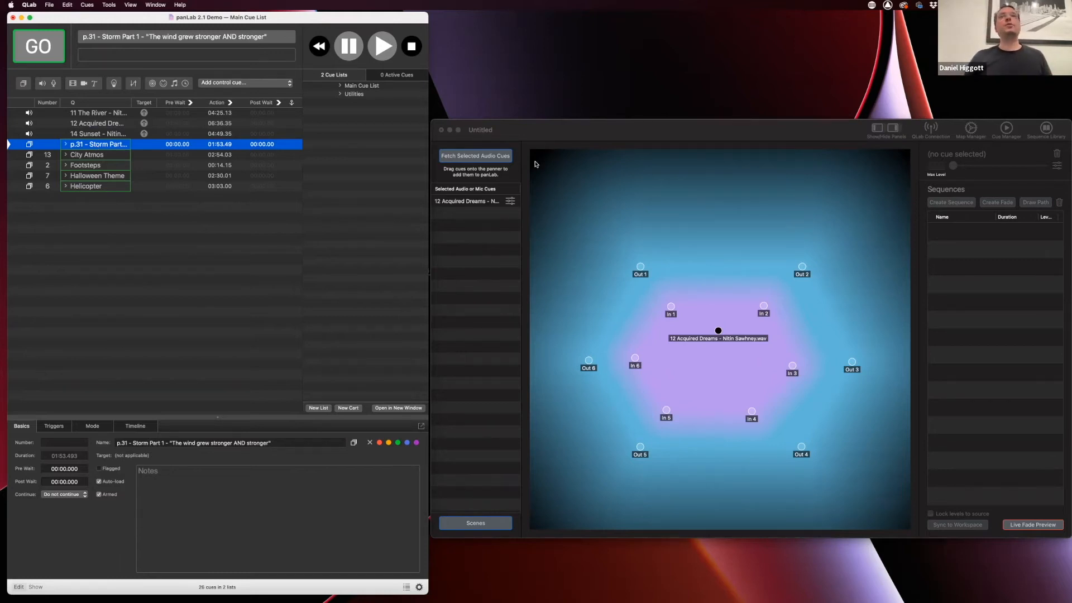
{"action": "left_click", "coordinate": [565, 138]}
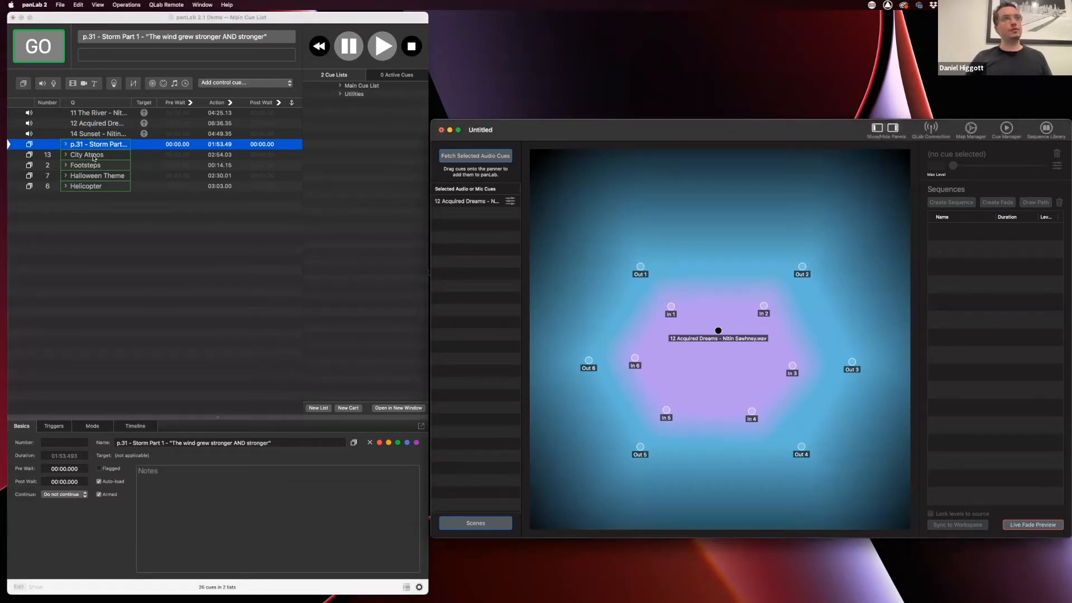
{"action": "left_click", "coordinate": [483, 158]}
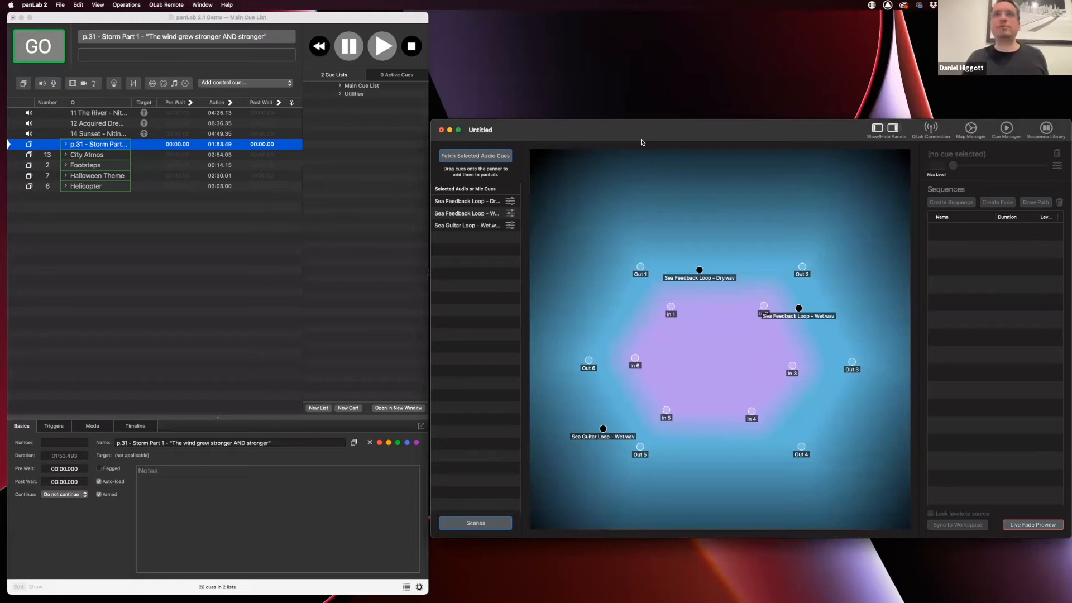
Inspect the Dry and Wet dots, ending on Sea Feedback Loop - Dry (x 0.446, y 0.882)
{"action": "left_click", "coordinate": [700, 270]}
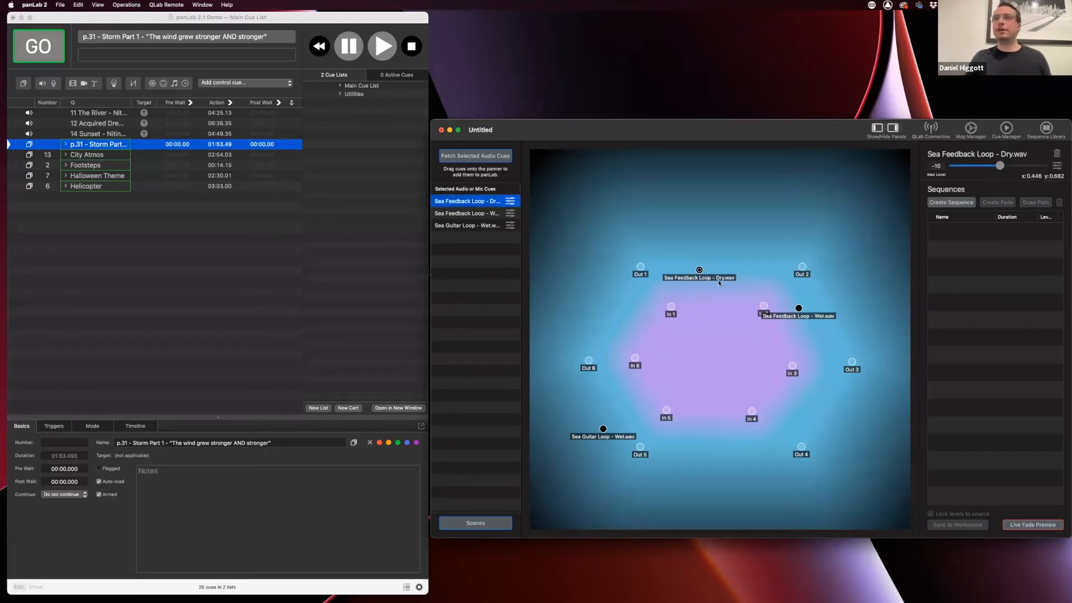
{"action": "left_click", "coordinate": [799, 309]}
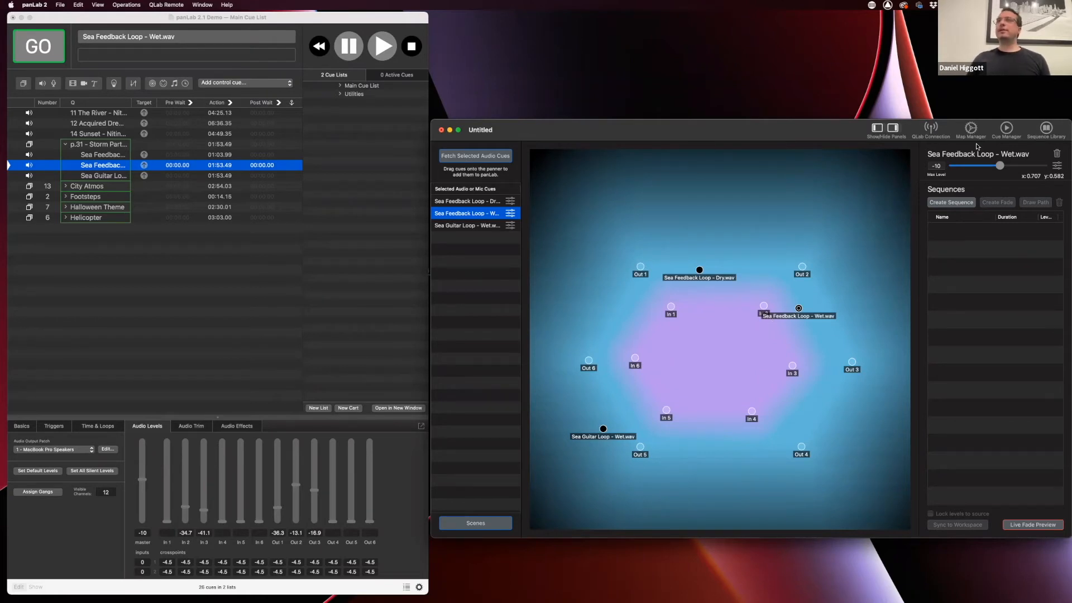
{"action": "left_click", "coordinate": [699, 269]}
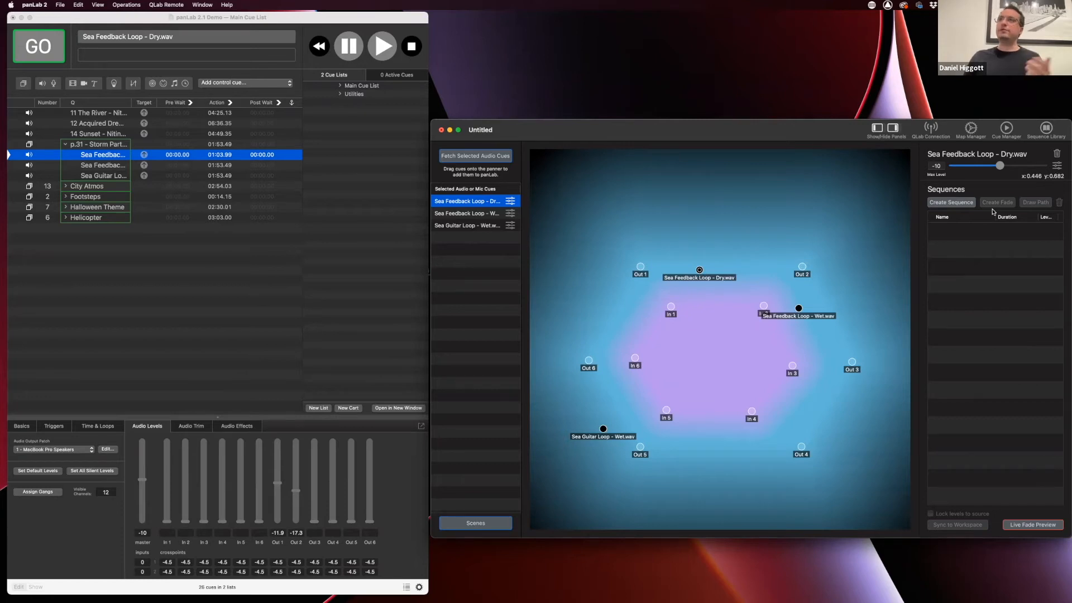
Set the Dry cue's Max Level to -11.8 and present the panLab 2 Webinar deck from slide 5, Sequences
{"action": "mouse_move", "coordinate": [1000, 166]}
{"action": "left_mouse_down"}
{"action": "mouse_move", "coordinate": [976, 165]}
{"action": "mouse_move", "coordinate": [1015, 165]}
{"action": "mouse_move", "coordinate": [997, 165]}
{"action": "left_mouse_up"}
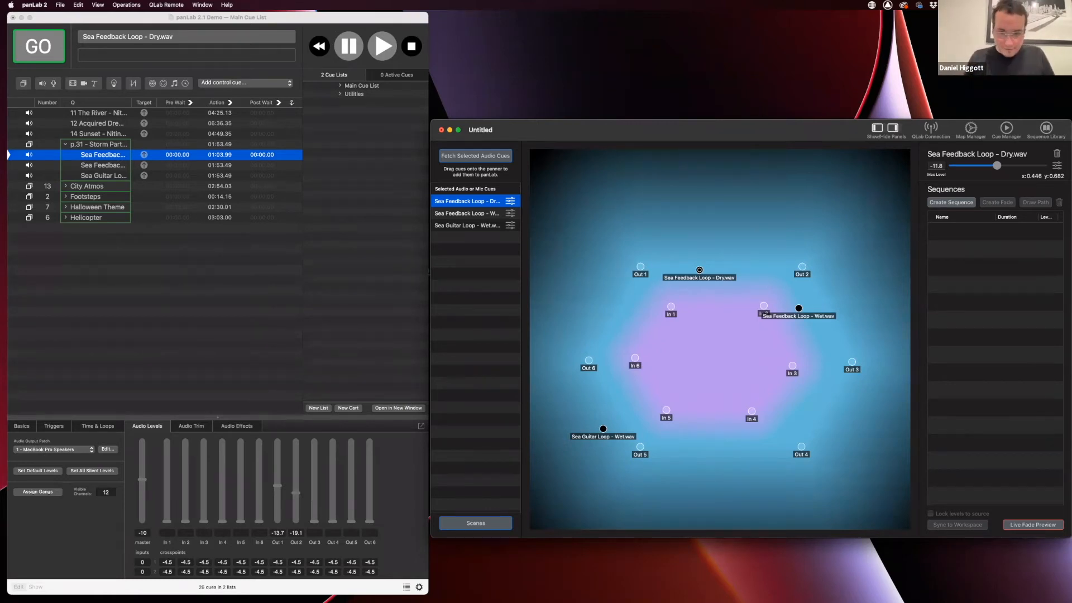
{"action": "left_click", "coordinate": [693, 599]}
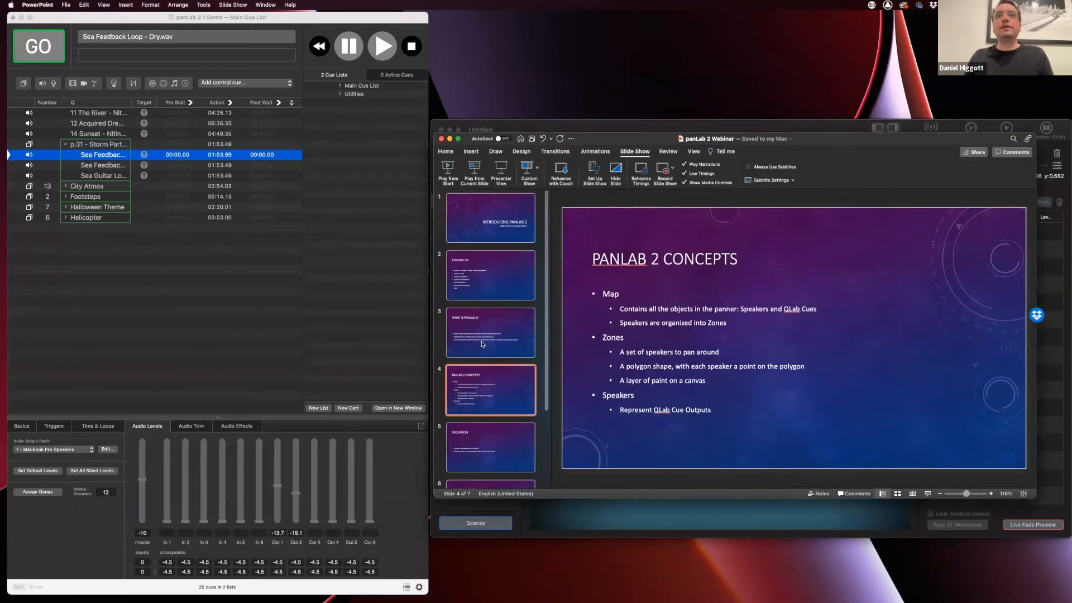
{"action": "left_click", "coordinate": [485, 433]}
{"action": "left_click", "coordinate": [477, 168]}
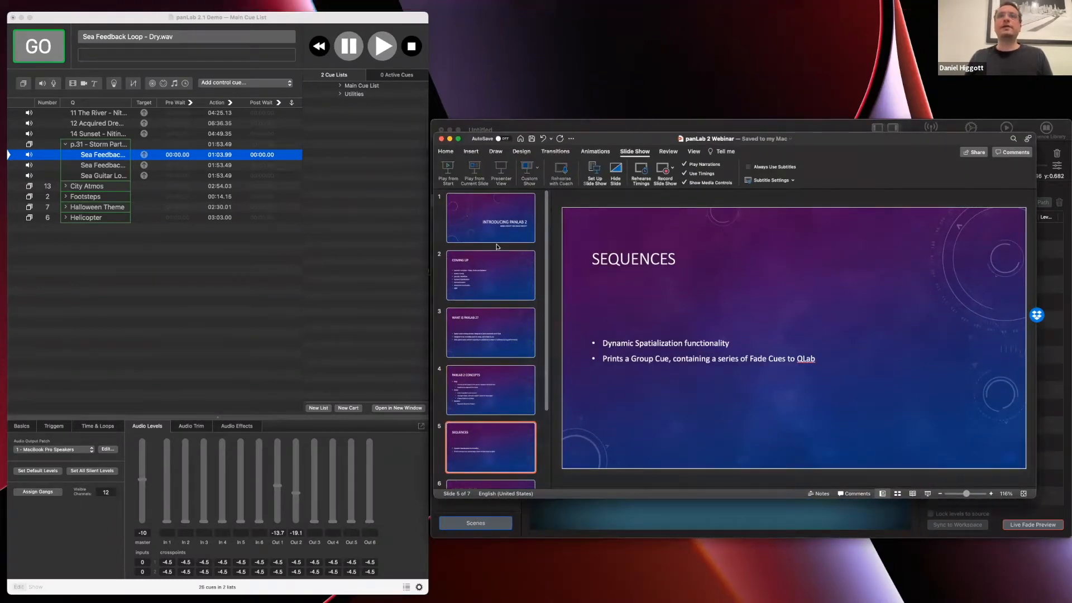
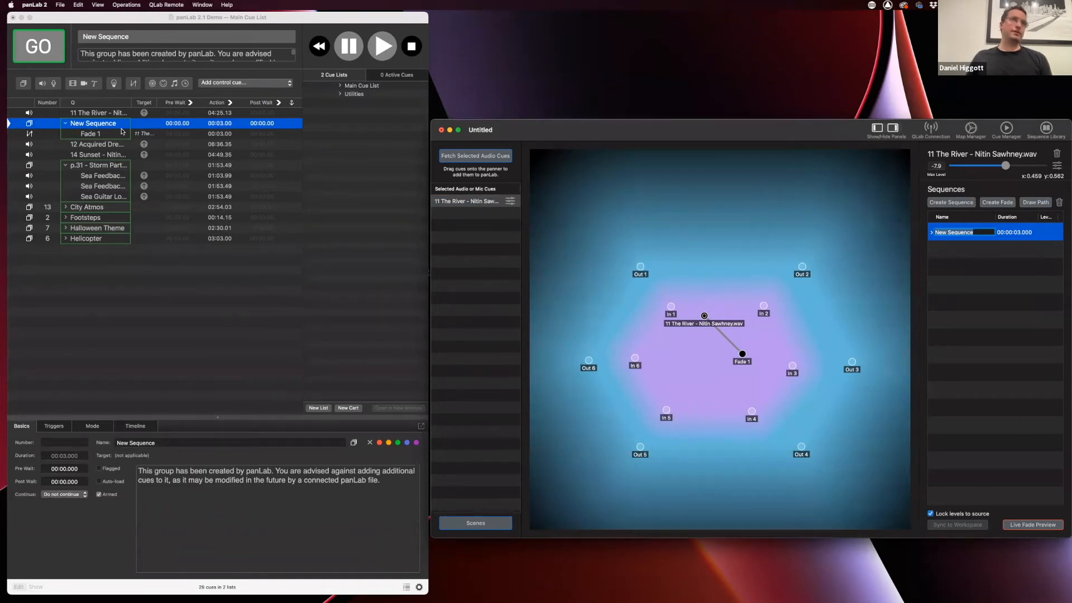
Move the Fade 1 point just below the source and rename the sequence 'Wizz Around'
{"action": "left_click_drag", "start_coordinate": [743, 354], "coordinate": [724, 331]}
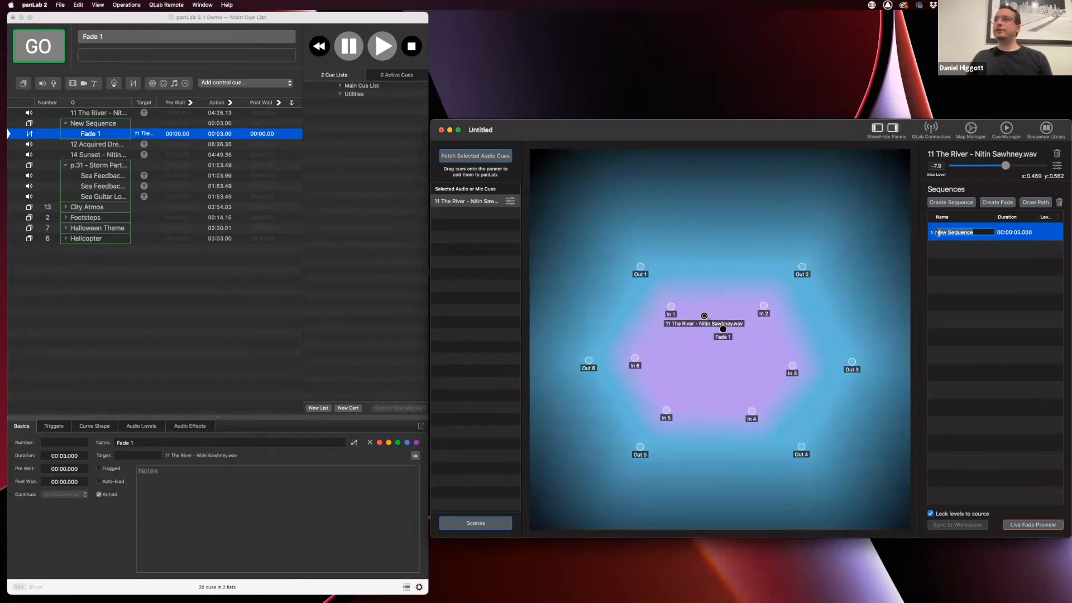
{"action": "type", "text": "Wizz Around"}
{"action": "key", "text": "Return"}
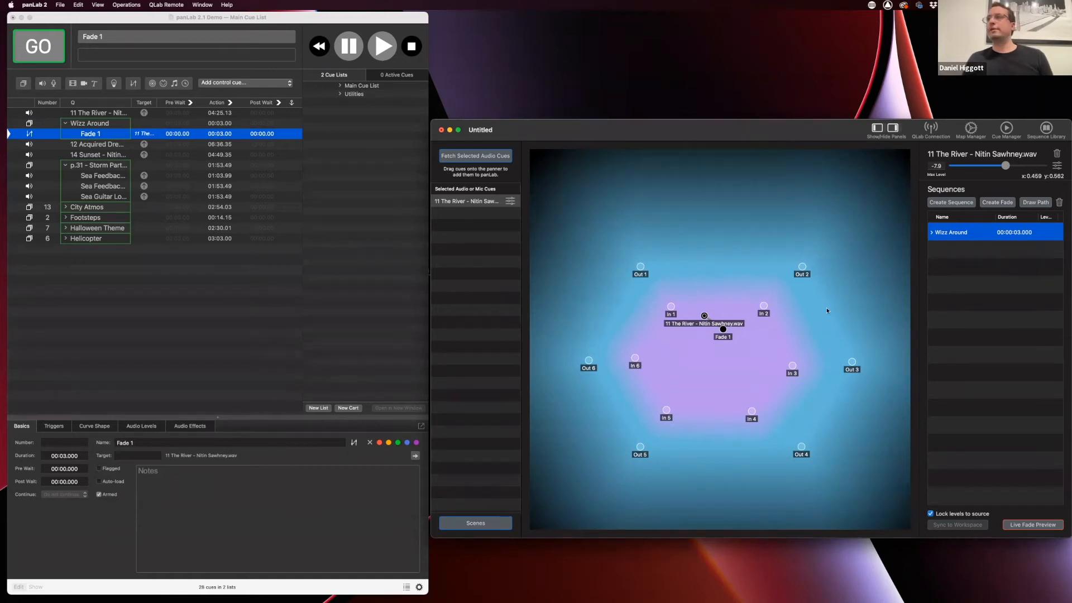
Expand Wizz Around and set Fade 1's duration to 0.5 seconds
{"action": "left_click", "coordinate": [931, 233]}
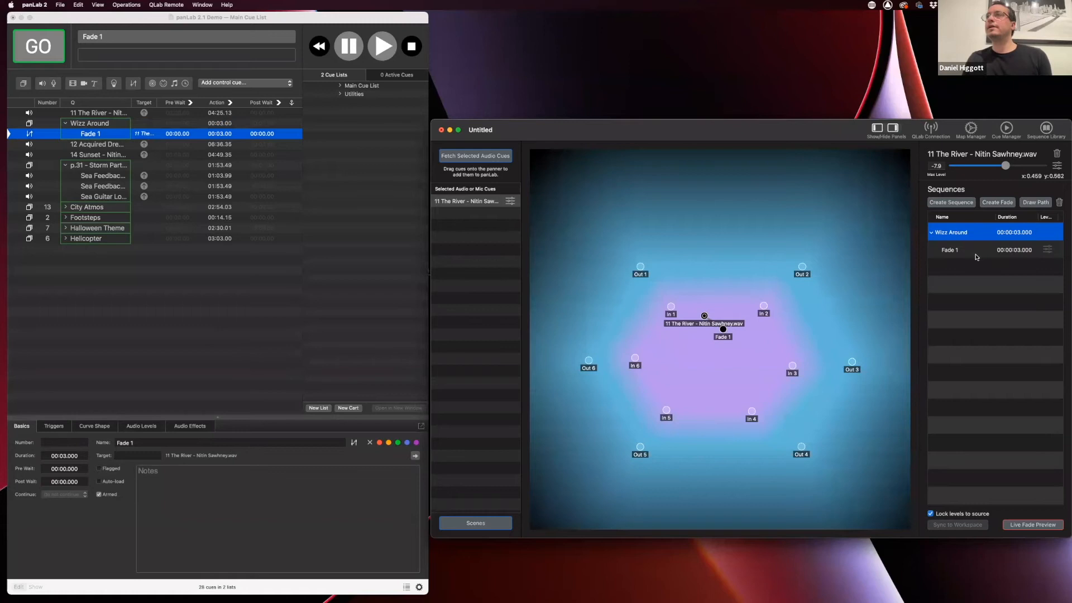
{"action": "left_click", "coordinate": [1018, 250]}
{"action": "left_click", "coordinate": [1018, 250]}
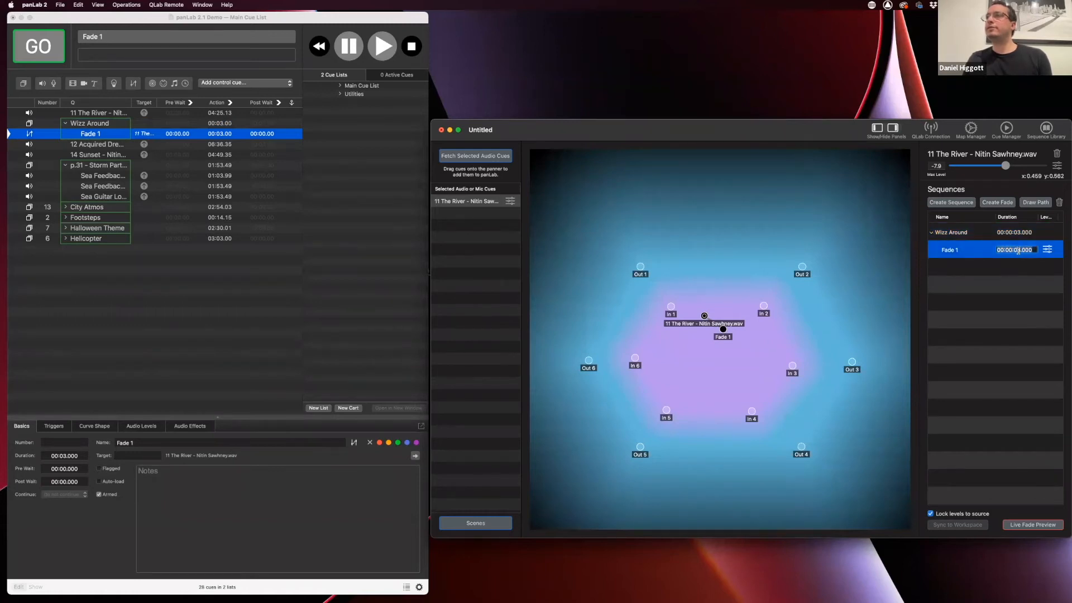
{"action": "type", "text": "0.5"}
{"action": "key", "text": "Return"}
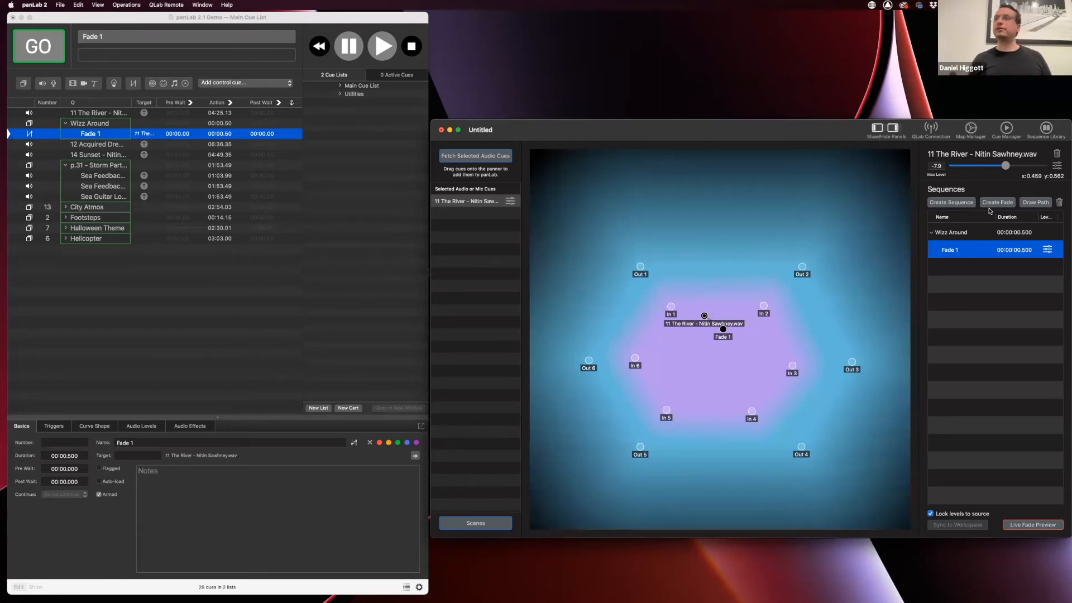
Draw a path sweeping around the speaker map, generating 31 fades totalling 18.447 seconds
{"action": "left_click", "coordinate": [1040, 204]}
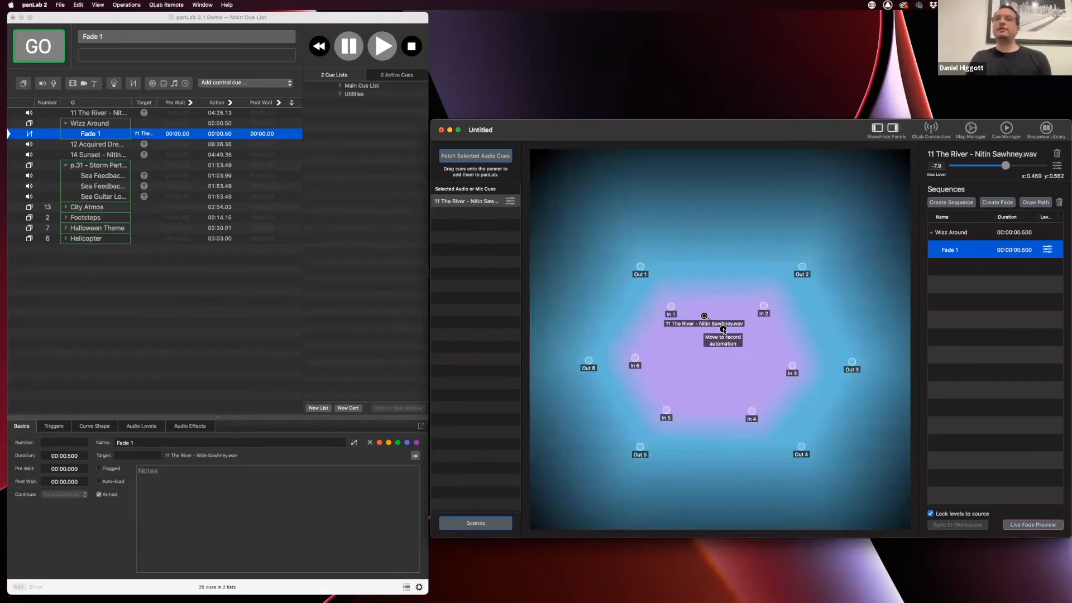
{"action": "mouse_move", "coordinate": [723, 330]}
{"action": "left_mouse_down"}
{"action": "mouse_move", "coordinate": [749, 340]}
{"action": "mouse_move", "coordinate": [780, 393]}
{"action": "mouse_move", "coordinate": [826, 386]}
{"action": "mouse_move", "coordinate": [835, 331]}
{"action": "mouse_move", "coordinate": [818, 307]}
{"action": "mouse_move", "coordinate": [722, 276]}
{"action": "mouse_move", "coordinate": [676, 244]}
{"action": "mouse_move", "coordinate": [620, 248]}
{"action": "mouse_move", "coordinate": [603, 281]}
{"action": "mouse_move", "coordinate": [598, 396]}
{"action": "mouse_move", "coordinate": [579, 416]}
{"action": "left_mouse_up"}
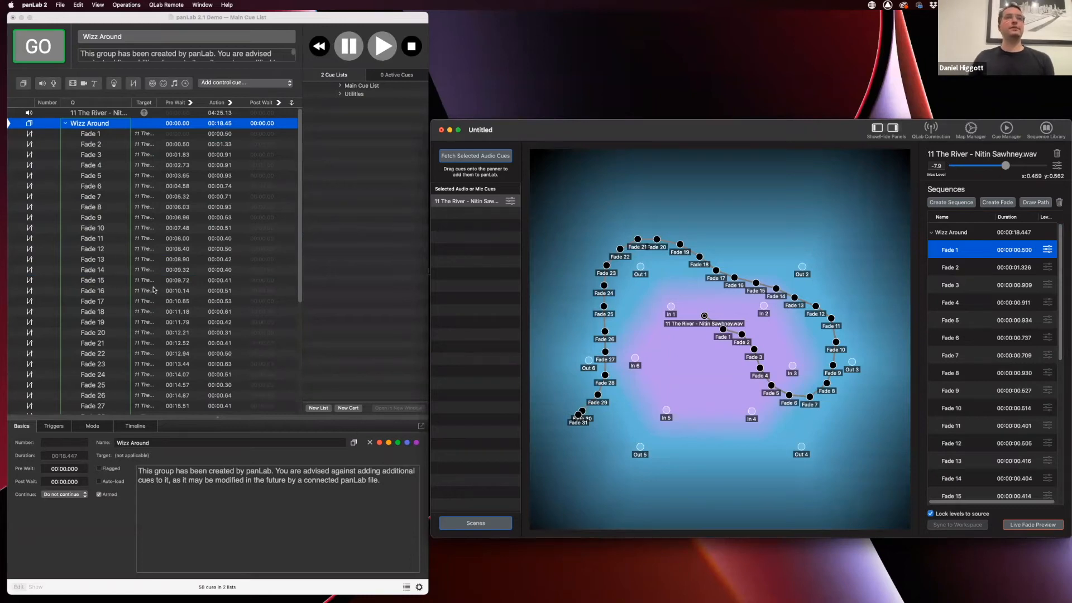
Collapse the Wizz Around group in QLab, then reselect the Wizz Around sequence in panLab
{"action": "scroll", "coordinate": [152, 288], "scroll_direction": "down", "scroll_amount": 5}
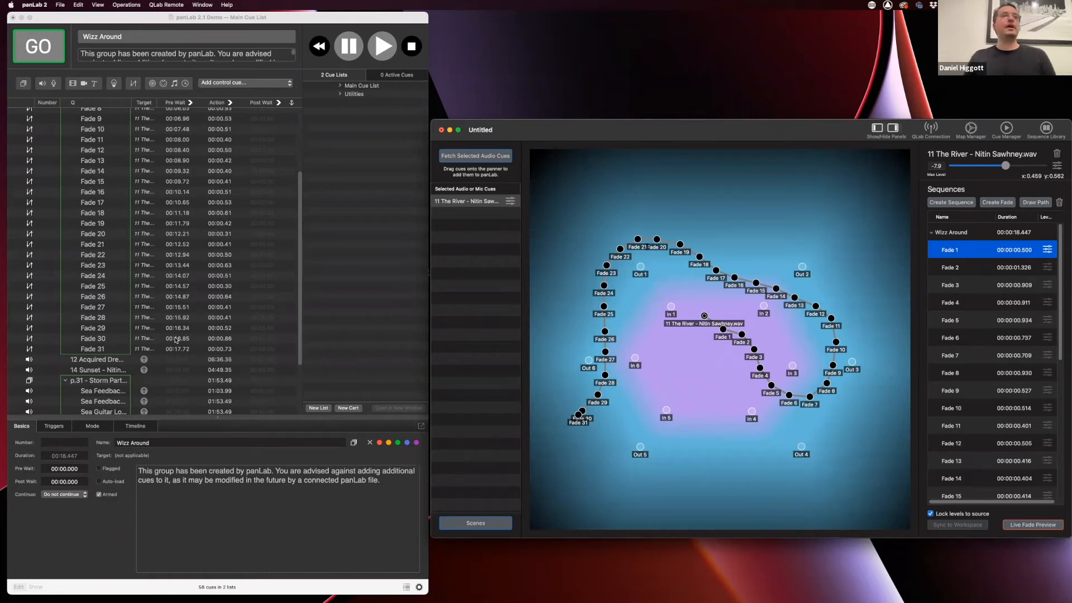
{"action": "scroll", "coordinate": [195, 327], "scroll_direction": "up", "scroll_amount": 5}
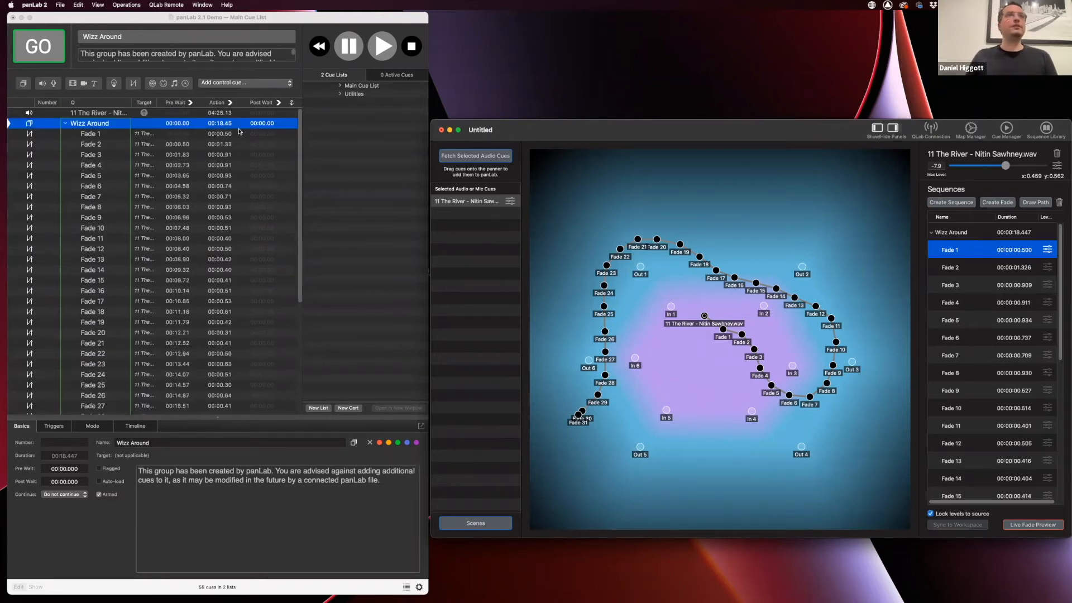
{"action": "scroll", "coordinate": [203, 293], "scroll_direction": "down", "scroll_amount": 8}
{"action": "scroll", "coordinate": [207, 246], "scroll_direction": "up", "scroll_amount": 8}
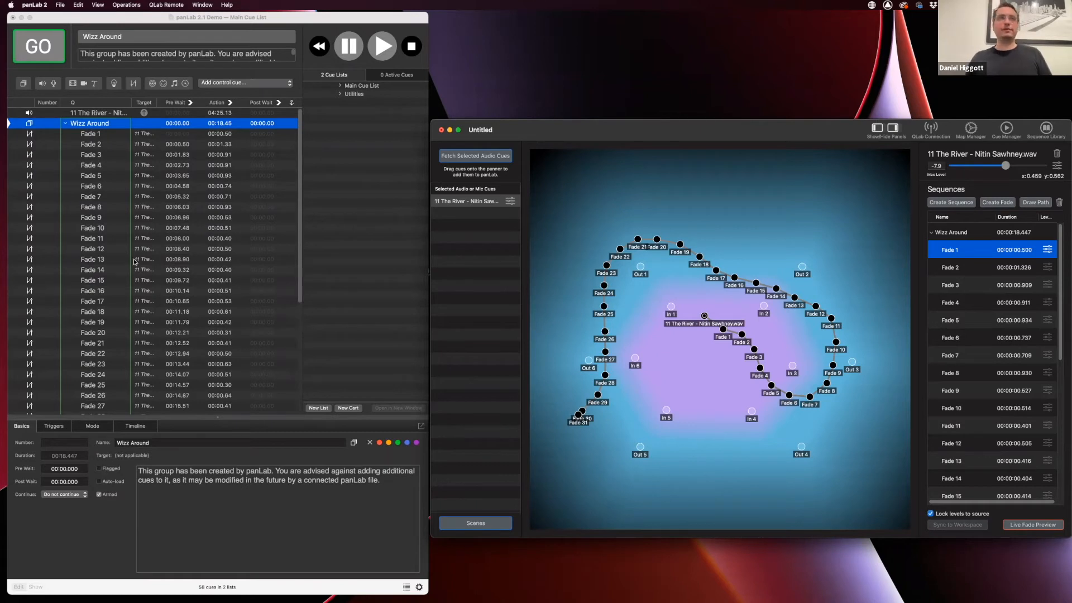
{"action": "left_click", "coordinate": [67, 125]}
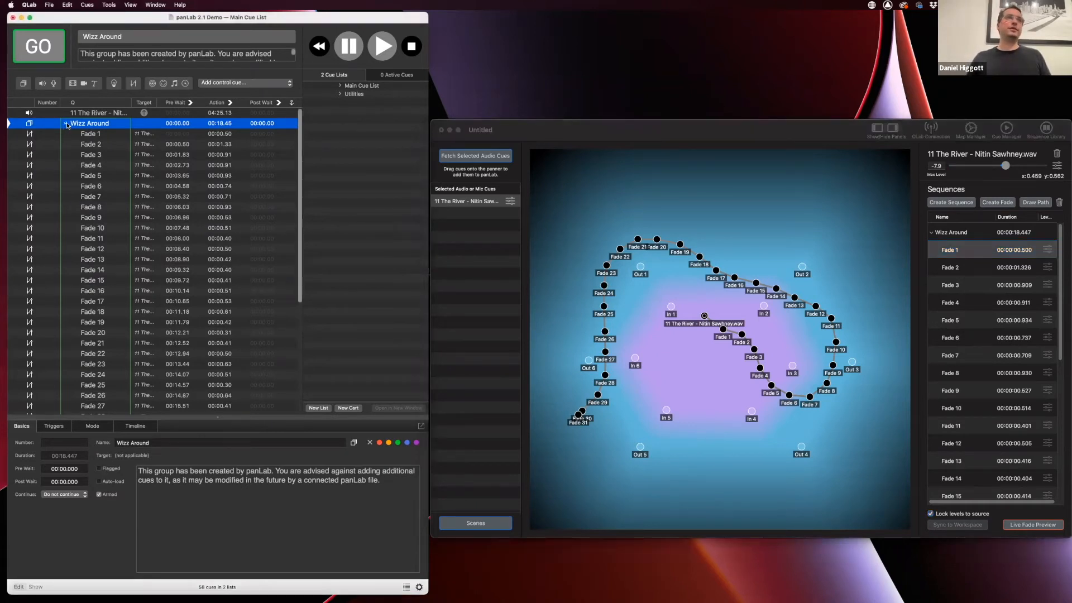
{"action": "left_click", "coordinate": [66, 124]}
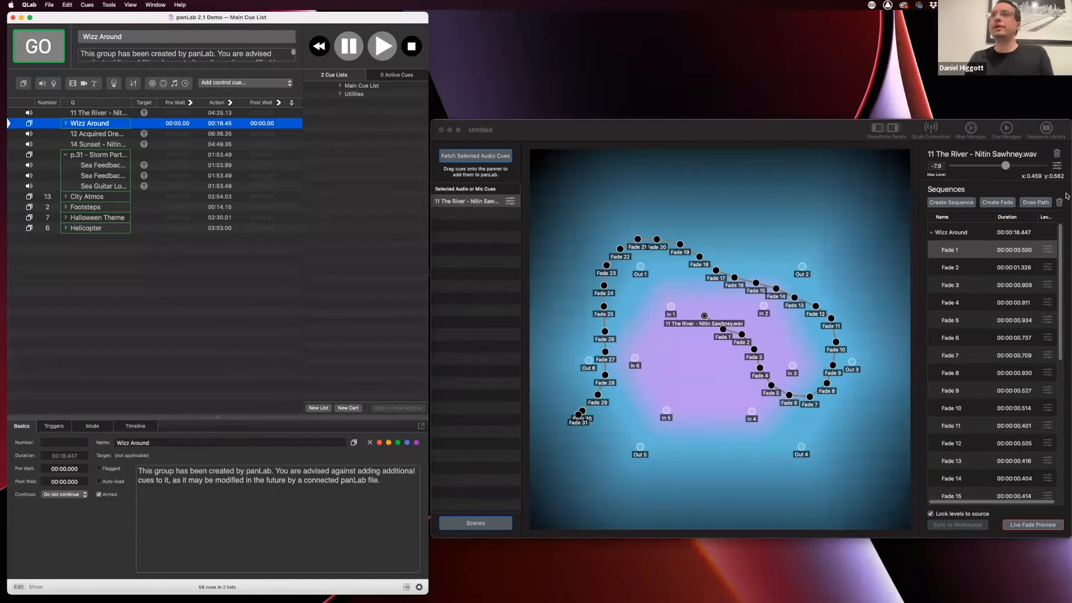
{"action": "left_click", "coordinate": [980, 233]}
{"action": "left_click", "coordinate": [977, 237]}
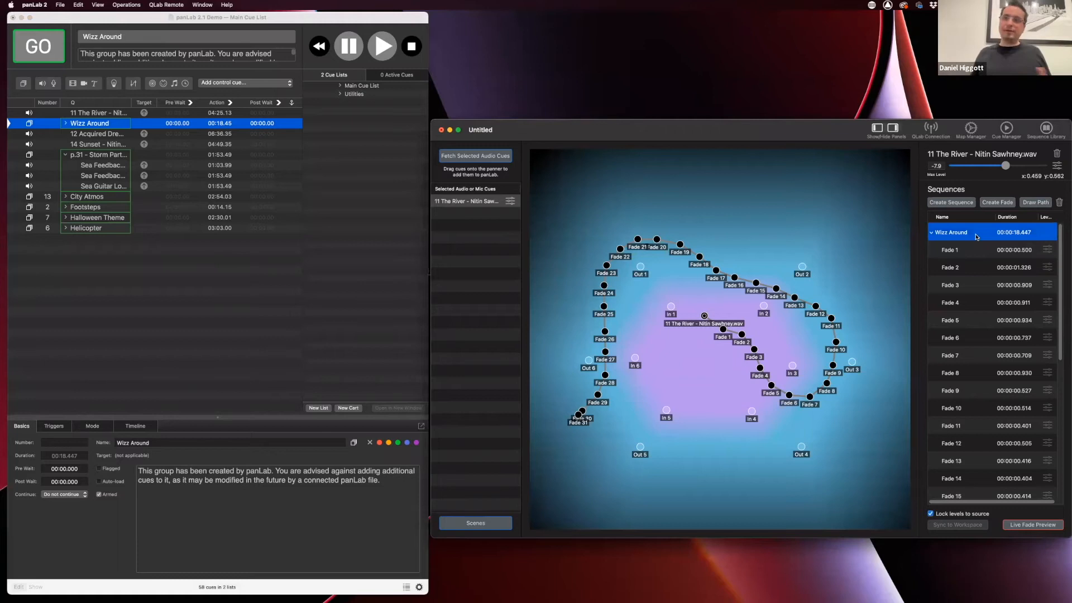
Set Wizz Around's total duration to 10 seconds, scaling every fade proportionally
{"action": "double_click", "coordinate": [1016, 232]}
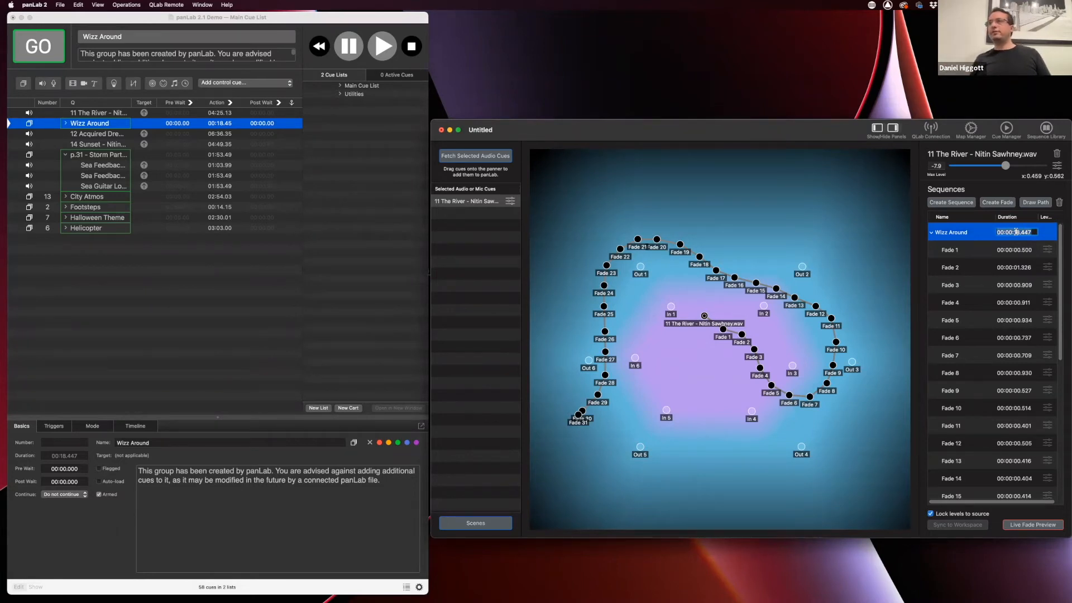
{"action": "type", "text": "10"}
{"action": "key", "text": "Return"}
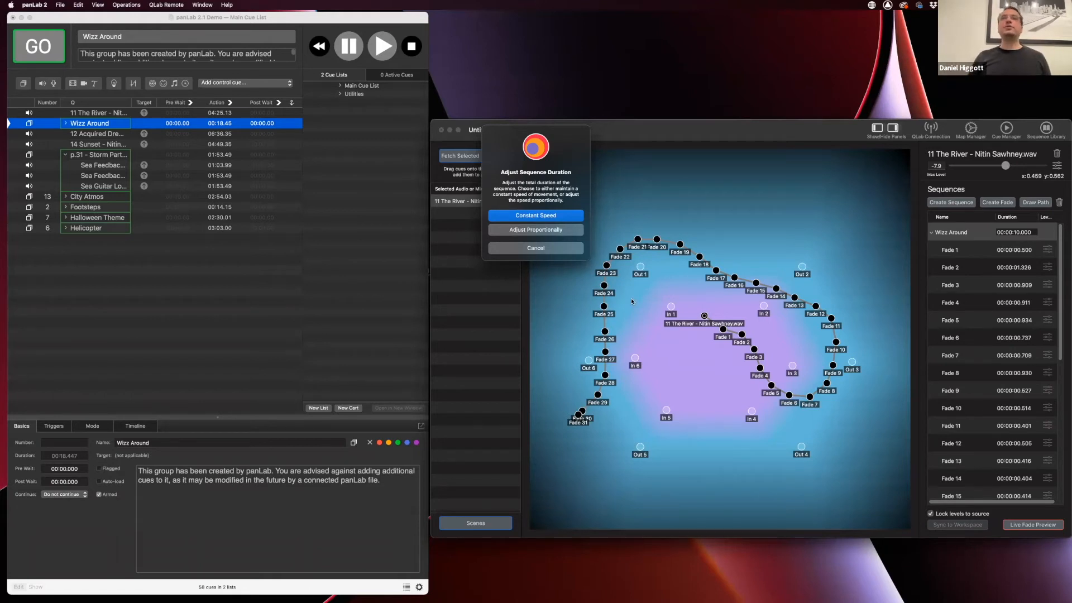
{"action": "left_click", "coordinate": [517, 230]}
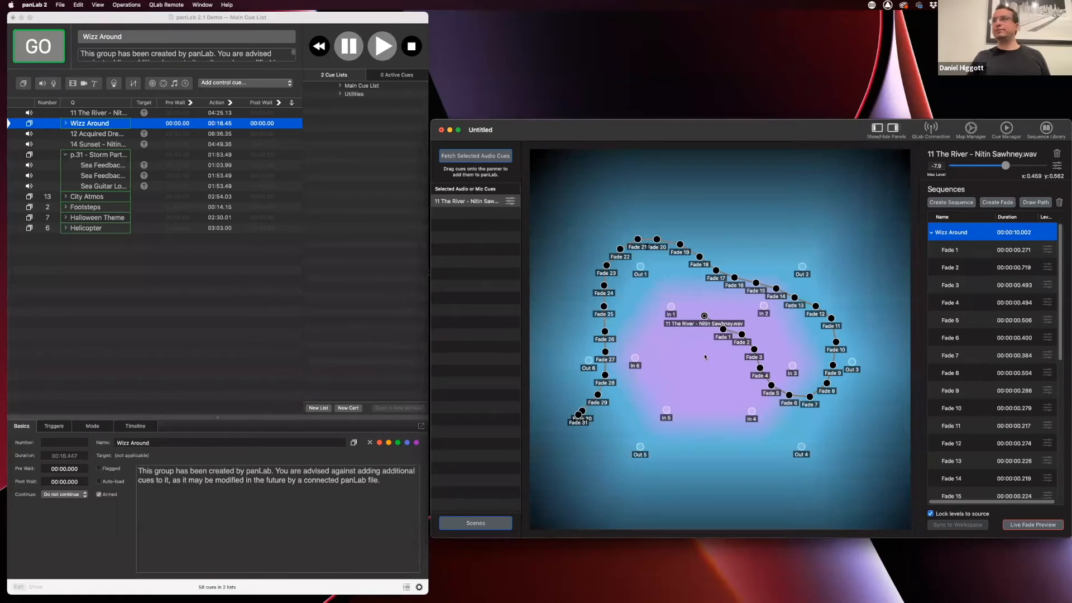
{"action": "left_click", "coordinate": [693, 384]}
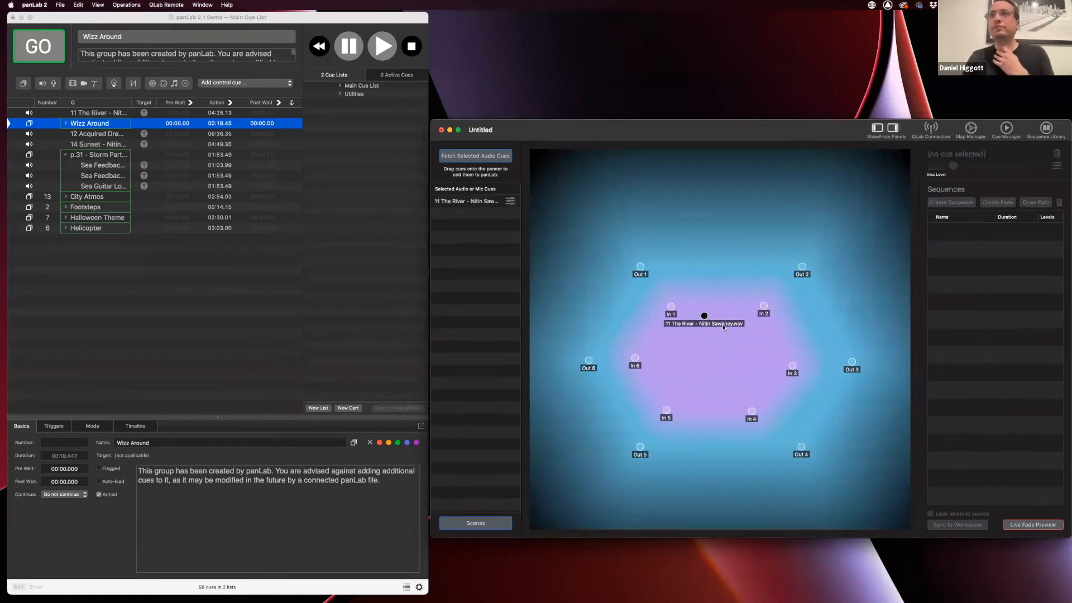
Select the Wizz Around sequence on the River source and copy it
{"action": "left_click", "coordinate": [704, 317]}
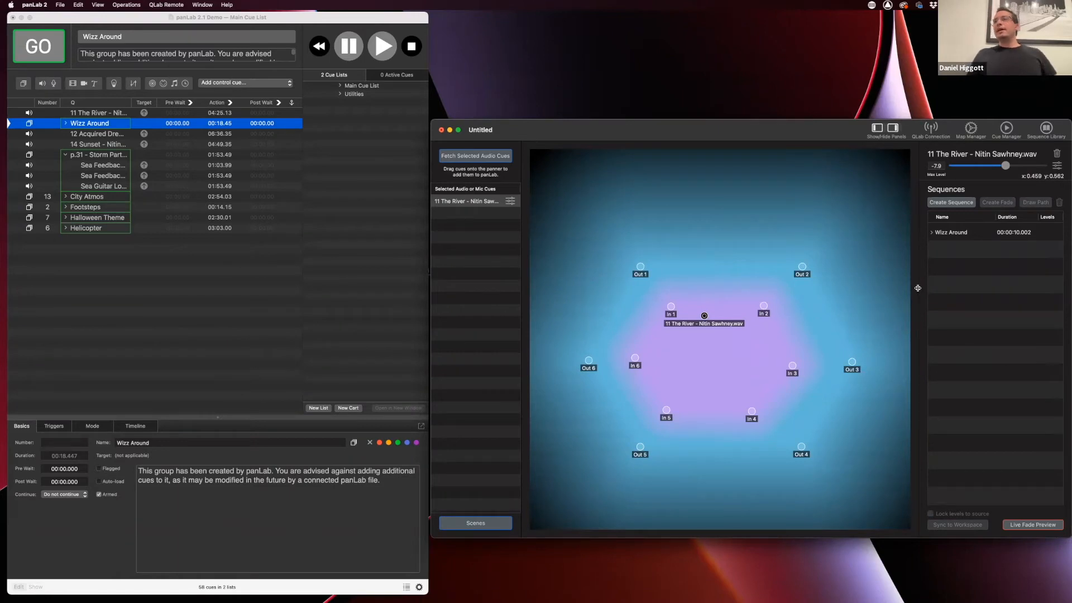
{"action": "left_click", "coordinate": [114, 134]}
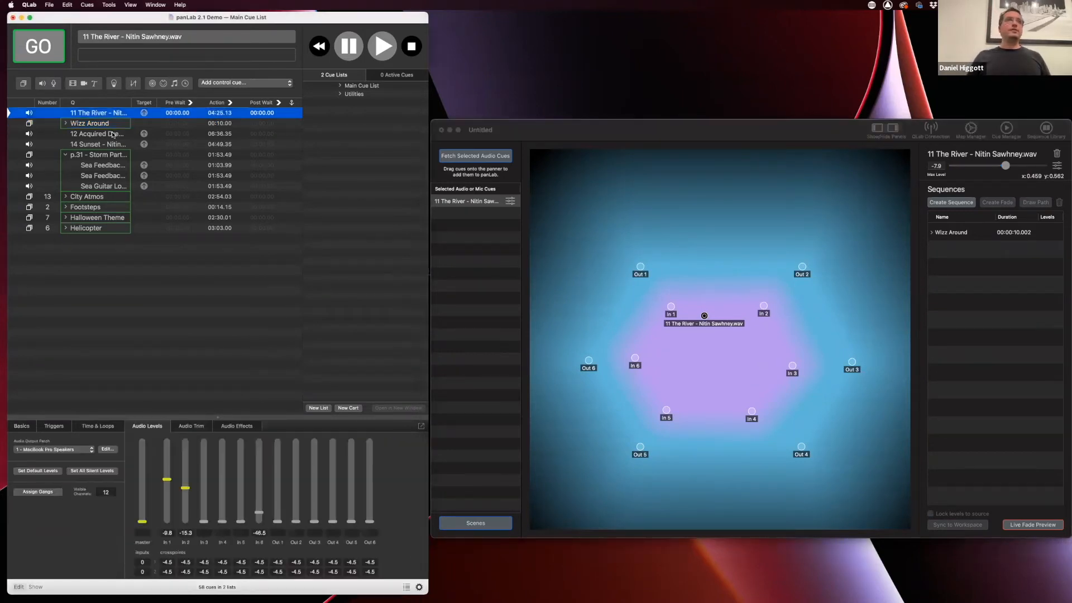
{"action": "left_click", "coordinate": [104, 133]}
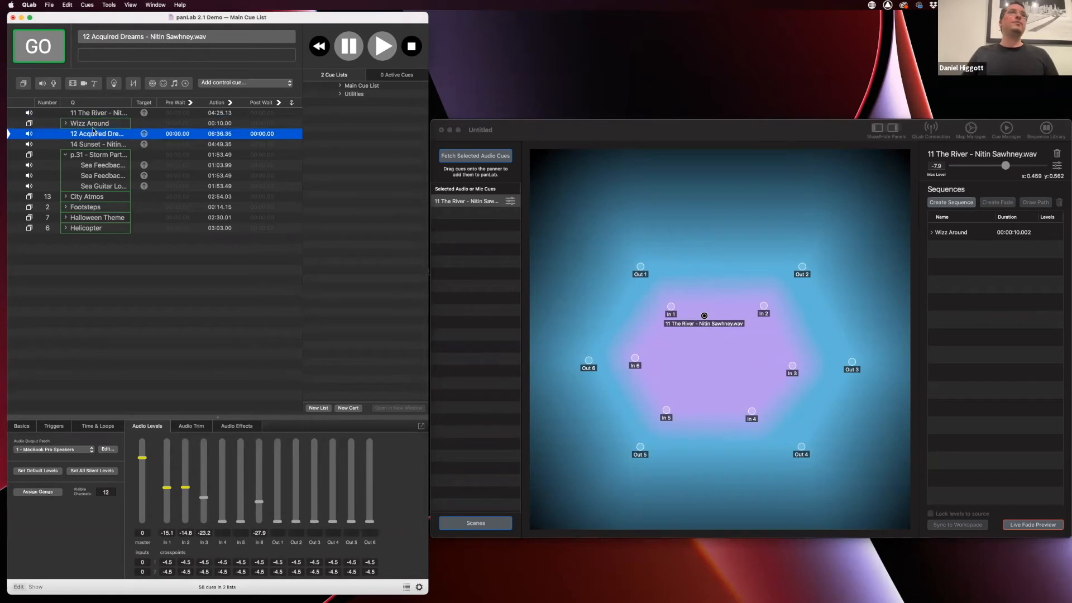
{"action": "left_click", "coordinate": [75, 123]}
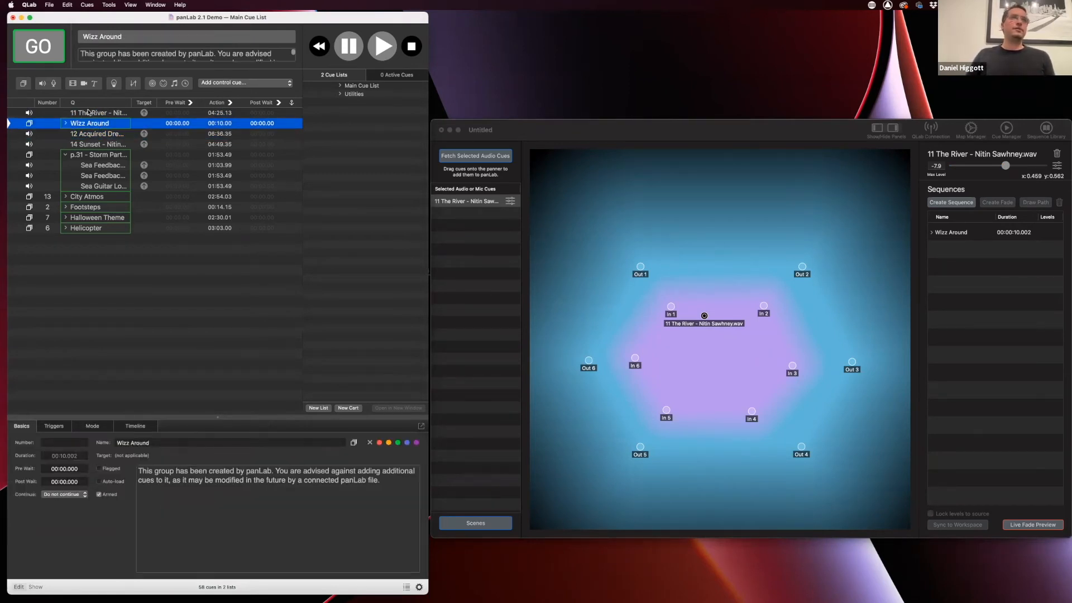
{"action": "left_click", "coordinate": [87, 136]}
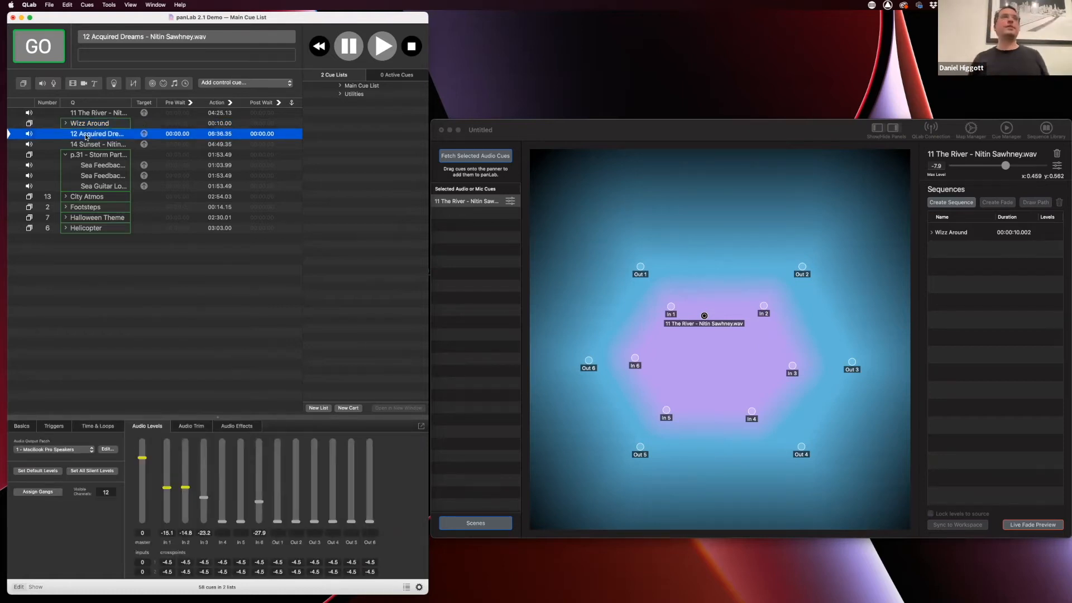
{"action": "left_click", "coordinate": [960, 236]}
{"action": "left_click", "coordinate": [962, 236]}
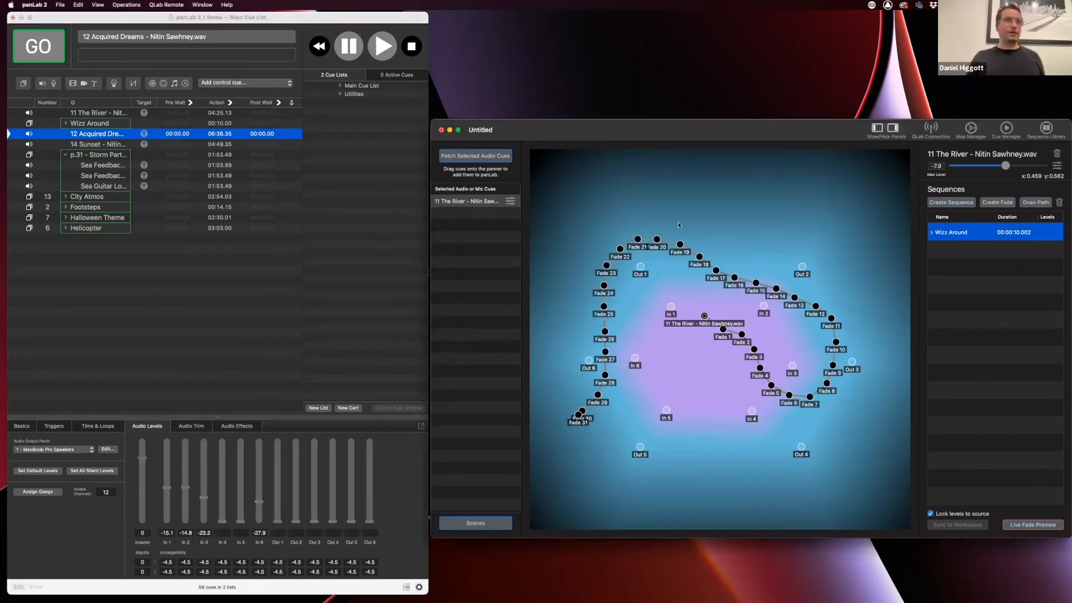
{"action": "left_click", "coordinate": [81, 7]}
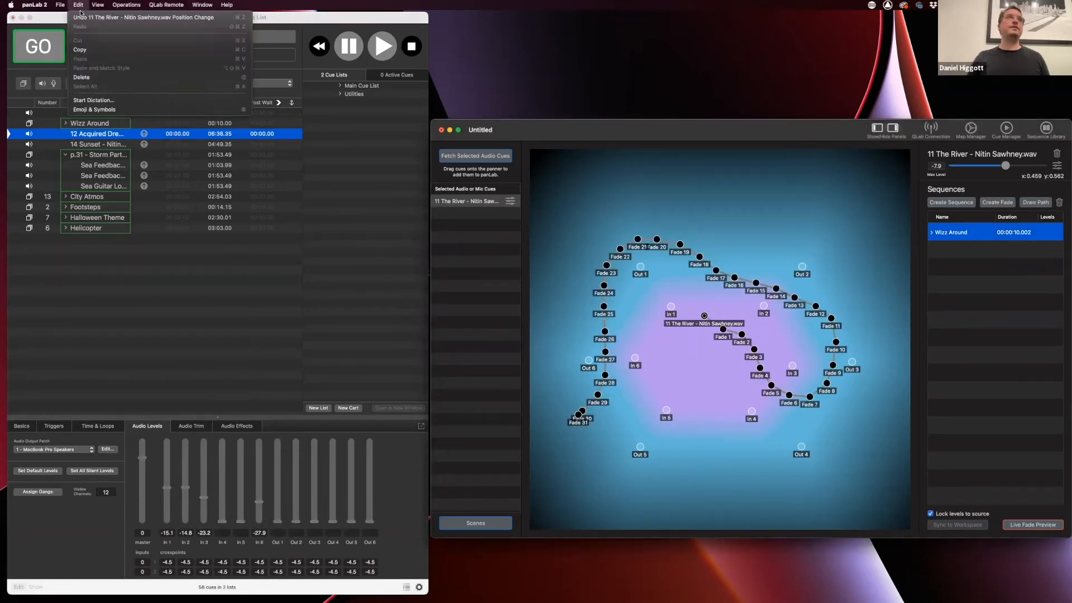
{"action": "left_click", "coordinate": [87, 50]}
Fetch 12 Acquired Dreams into panLab, paste Wizz Around onto it, and collapse the new group
{"action": "left_click", "coordinate": [105, 146]}
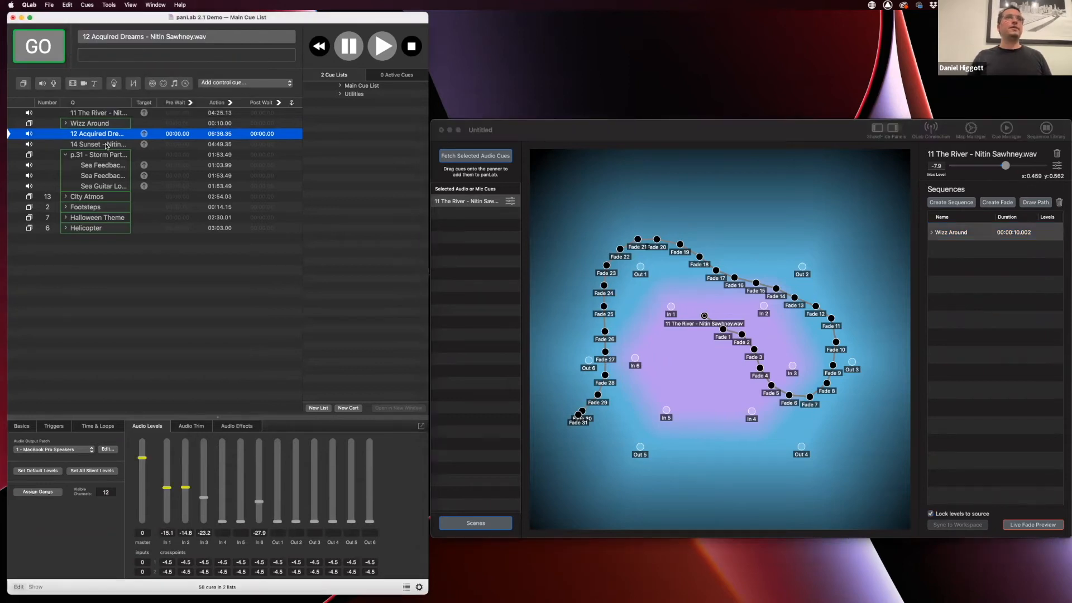
{"action": "left_click", "coordinate": [106, 144]}
{"action": "left_click", "coordinate": [106, 135]}
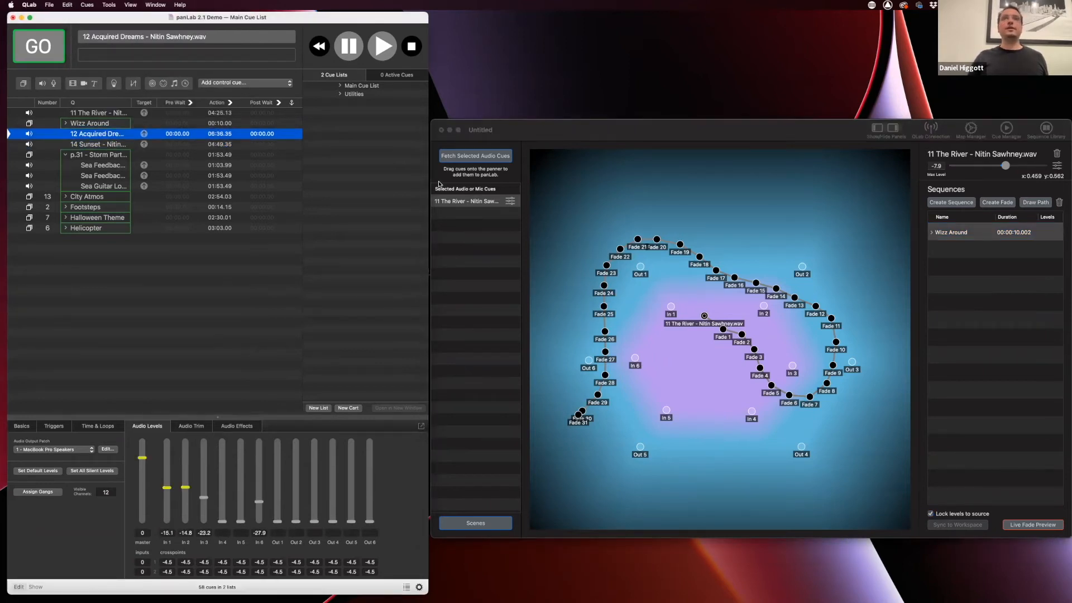
{"action": "left_click", "coordinate": [474, 156]}
{"action": "left_click", "coordinate": [475, 202]}
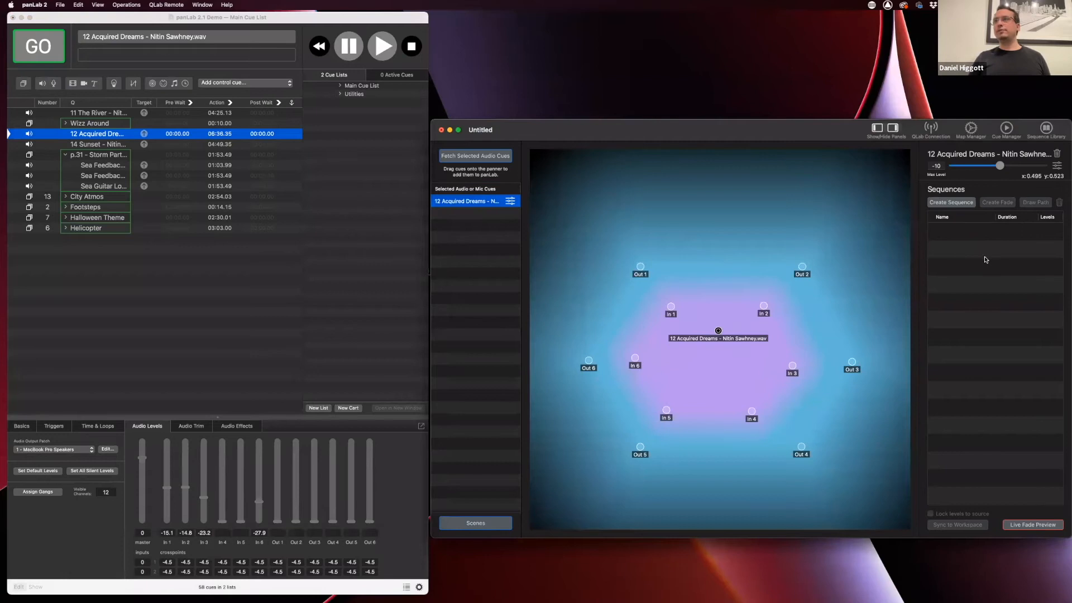
{"action": "left_click", "coordinate": [78, 5]}
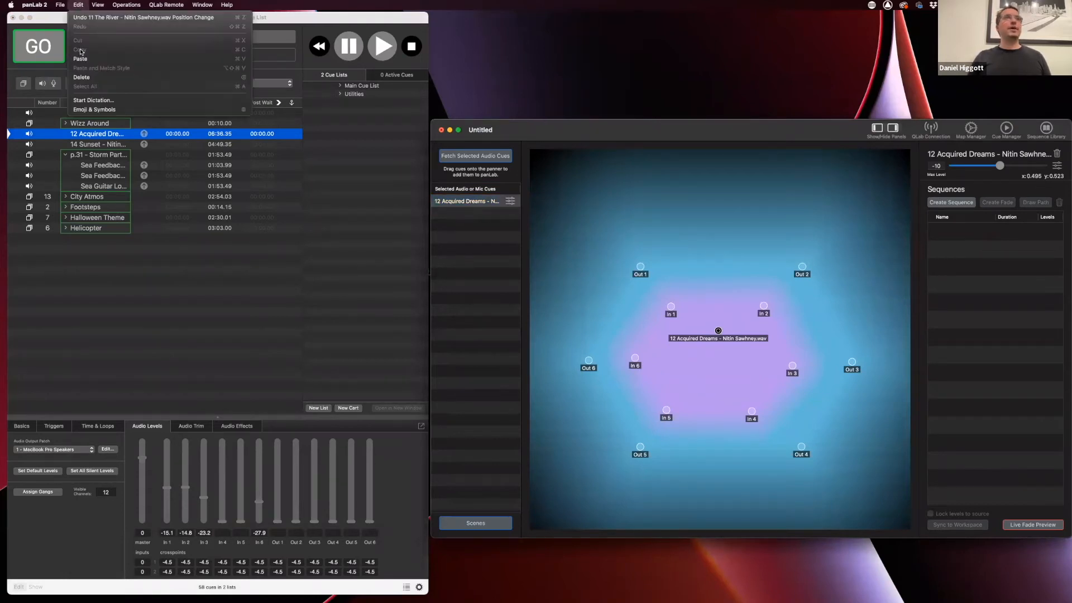
{"action": "left_click", "coordinate": [81, 59]}
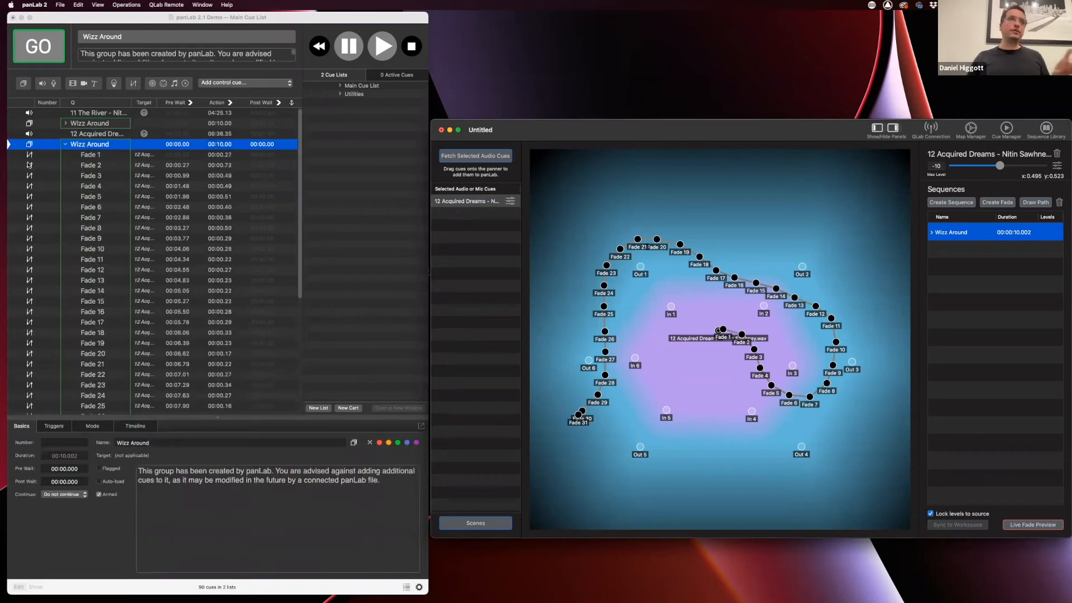
{"action": "left_click", "coordinate": [65, 147]}
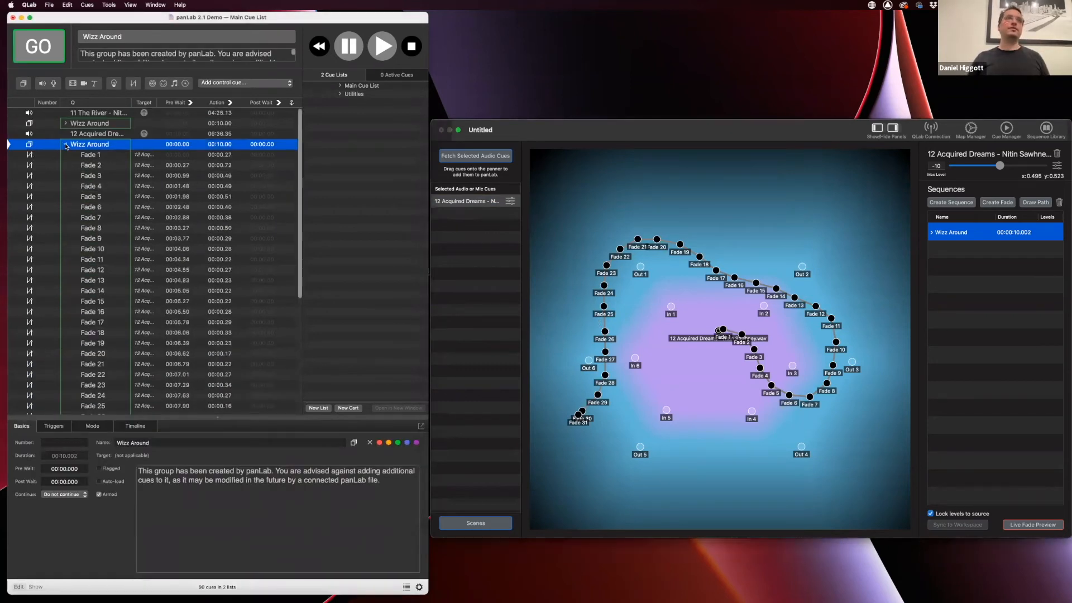
{"action": "left_click", "coordinate": [65, 146]}
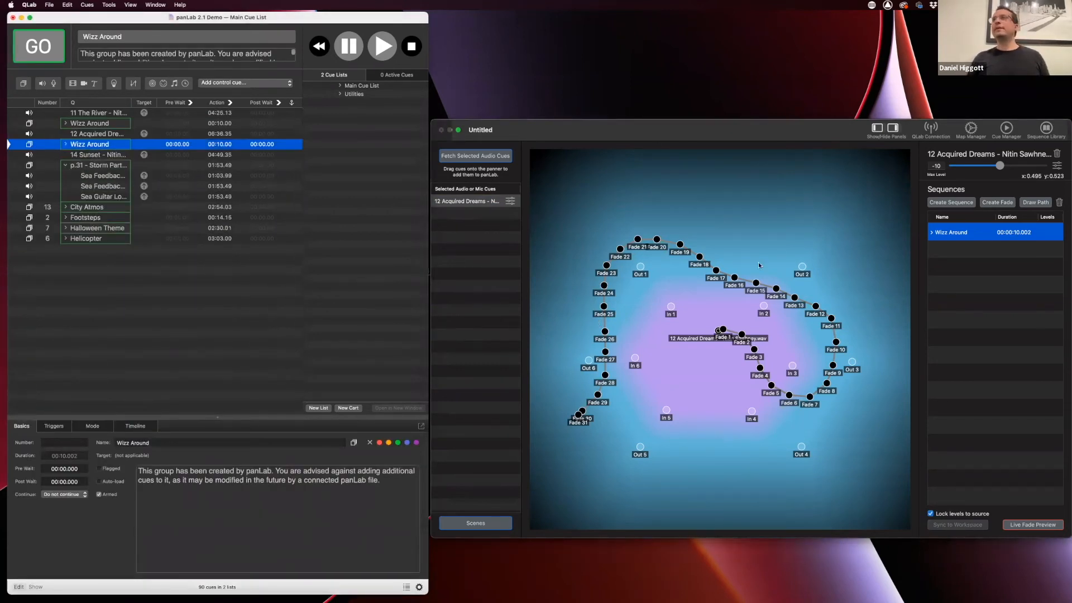
{"action": "left_click", "coordinate": [803, 136]}
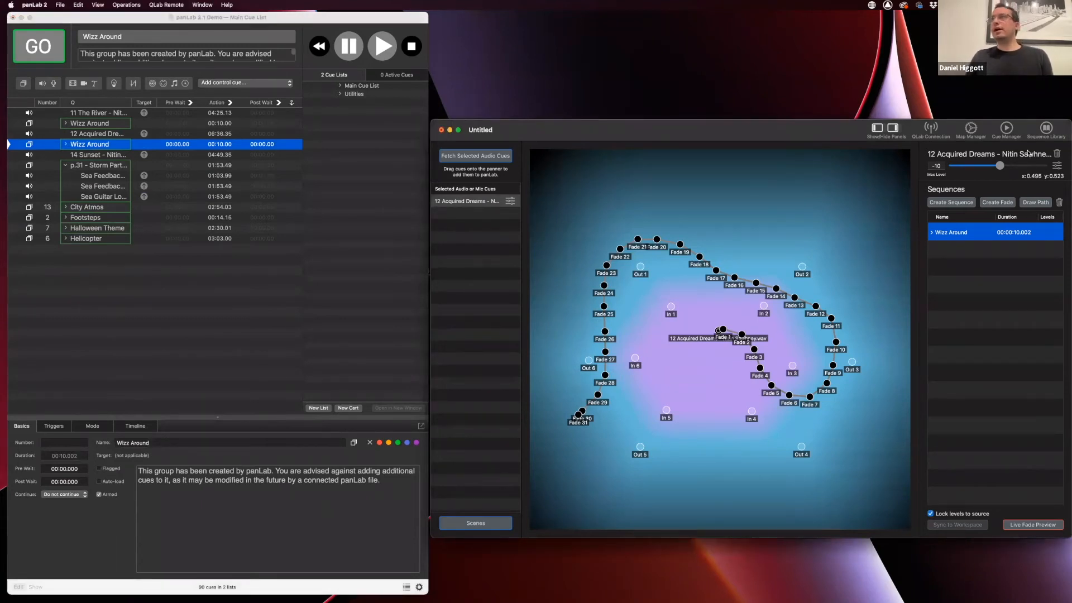
Save Wizz Around into the sequence library and fetch 14 Sunset into panLab
{"action": "left_click", "coordinate": [1047, 128]}
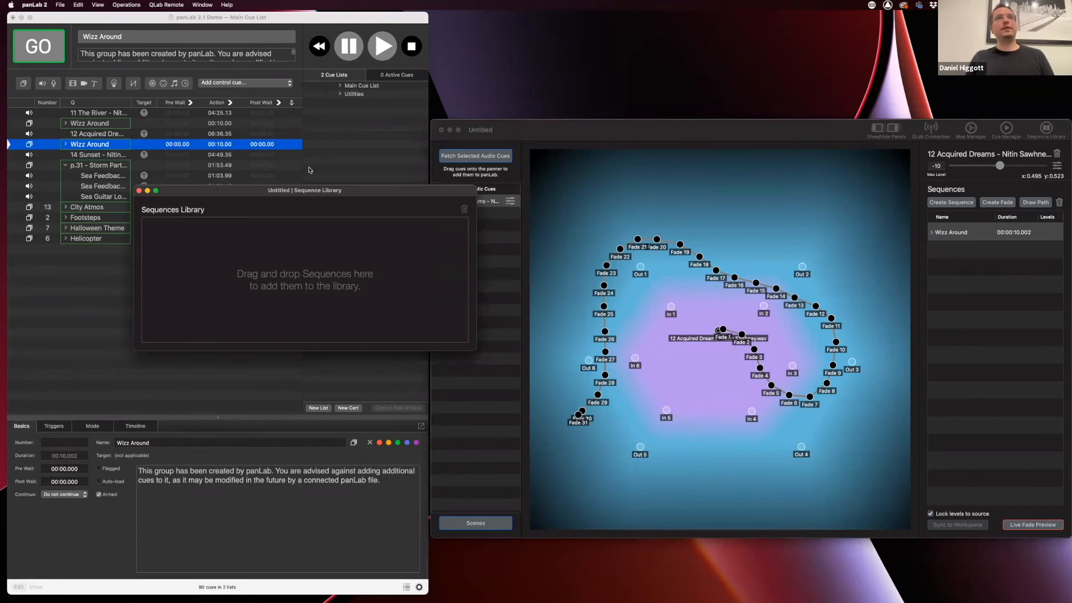
{"action": "left_click_drag", "start_coordinate": [971, 233], "coordinate": [292, 274]}
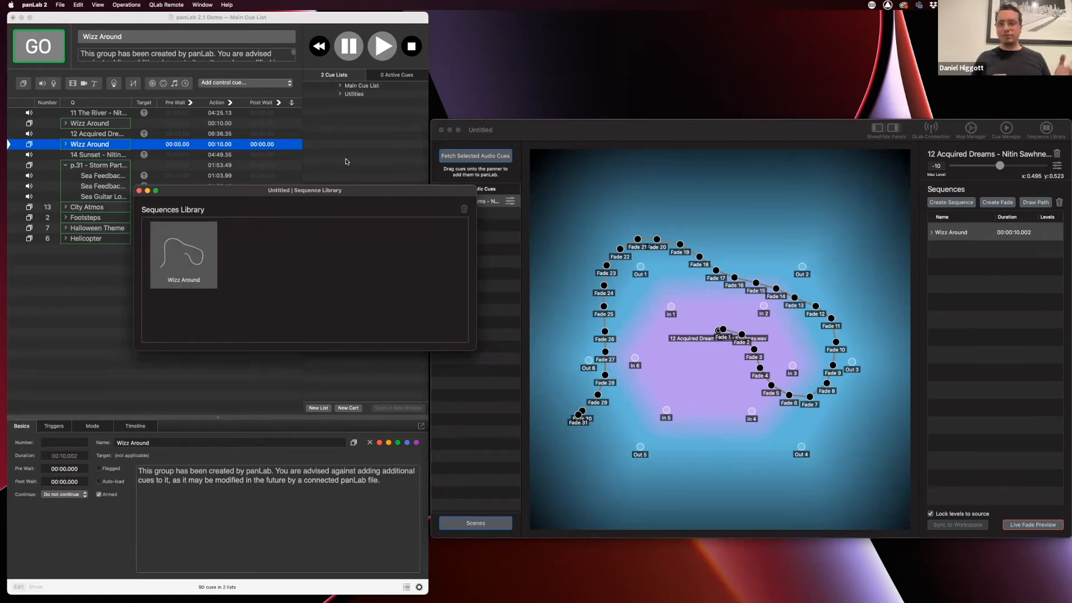
{"action": "left_click", "coordinate": [96, 156]}
{"action": "left_click", "coordinate": [97, 157]}
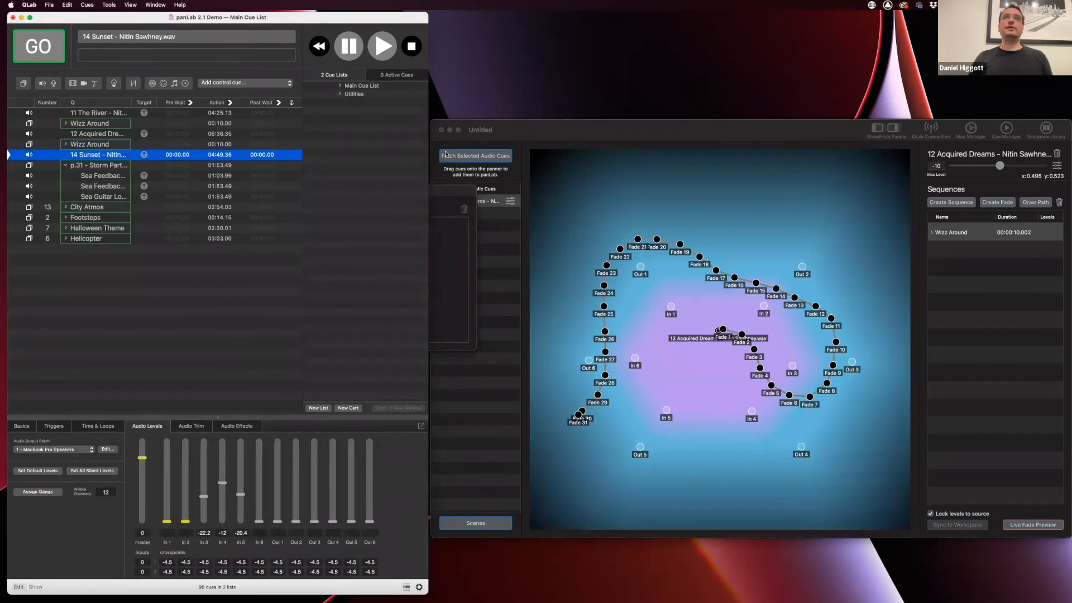
{"action": "left_click", "coordinate": [454, 159]}
{"action": "left_click", "coordinate": [468, 201]}
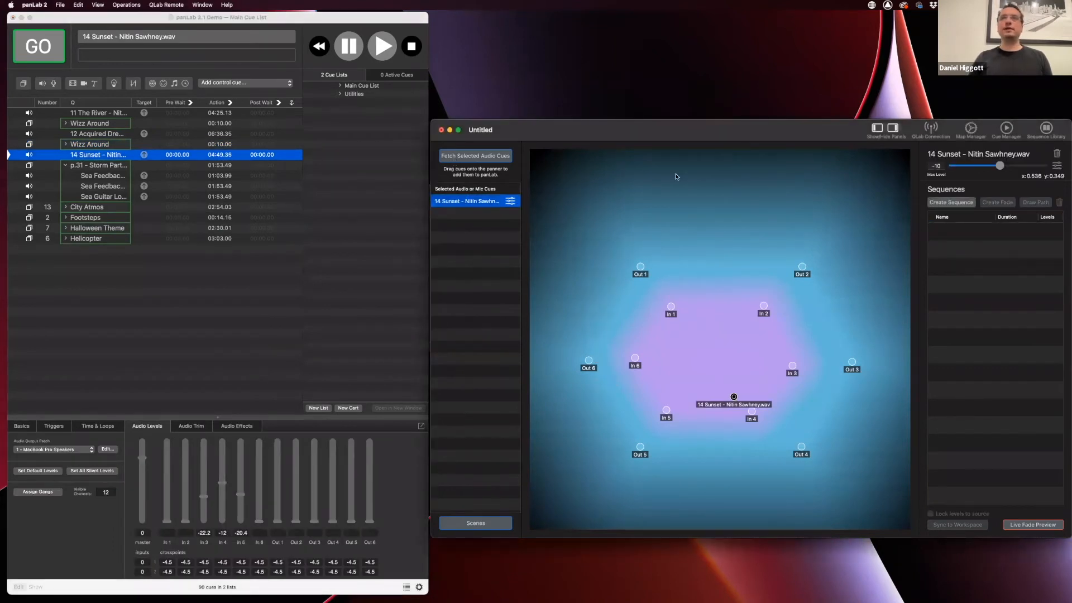
Apply the library's Wizz Around to 14 Sunset, then collapse its group and the storm group in QLab
{"action": "left_click", "coordinate": [1047, 131]}
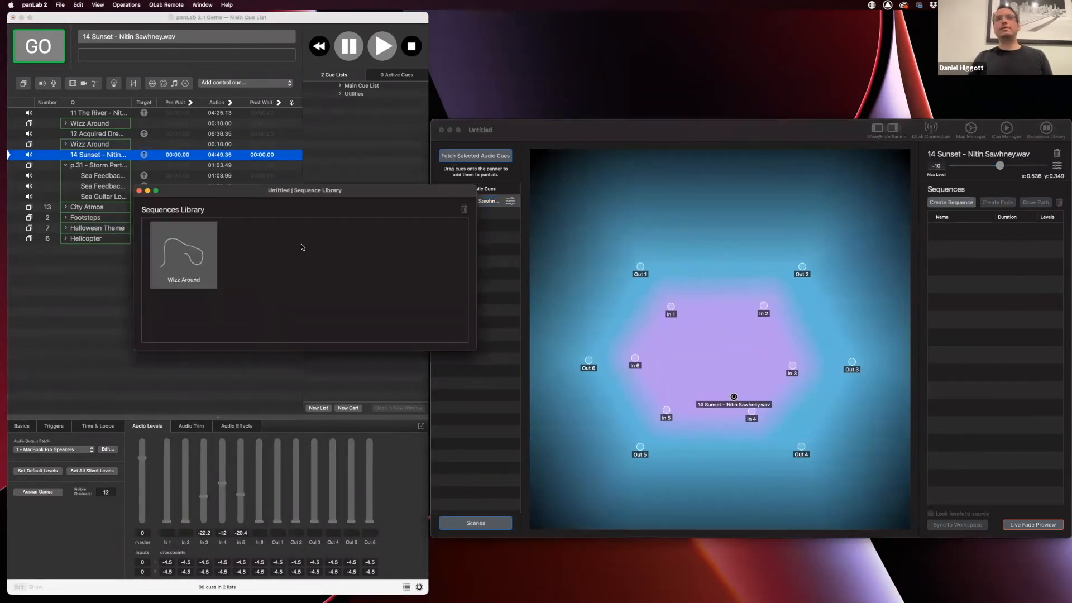
{"action": "left_click_drag", "start_coordinate": [179, 253], "coordinate": [949, 237]}
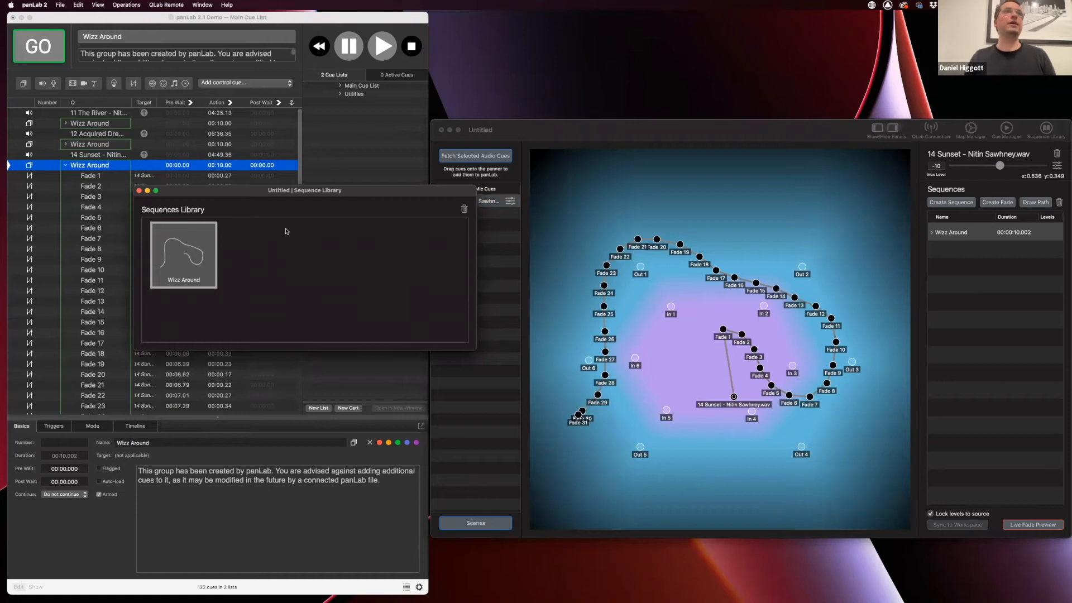
{"action": "left_click", "coordinate": [140, 191]}
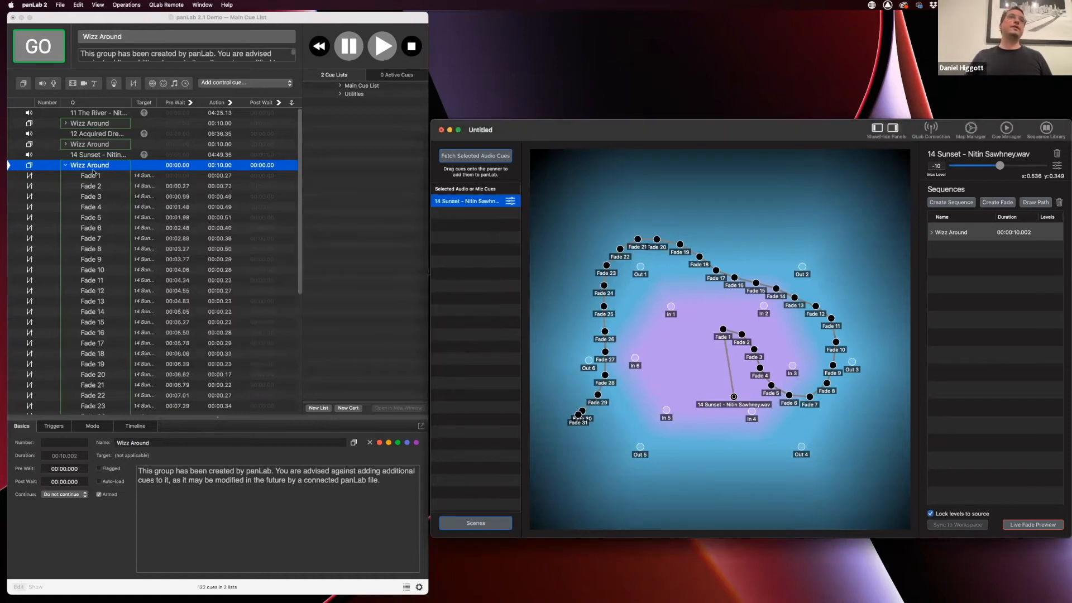
{"action": "left_click", "coordinate": [66, 167]}
{"action": "left_click", "coordinate": [66, 167]}
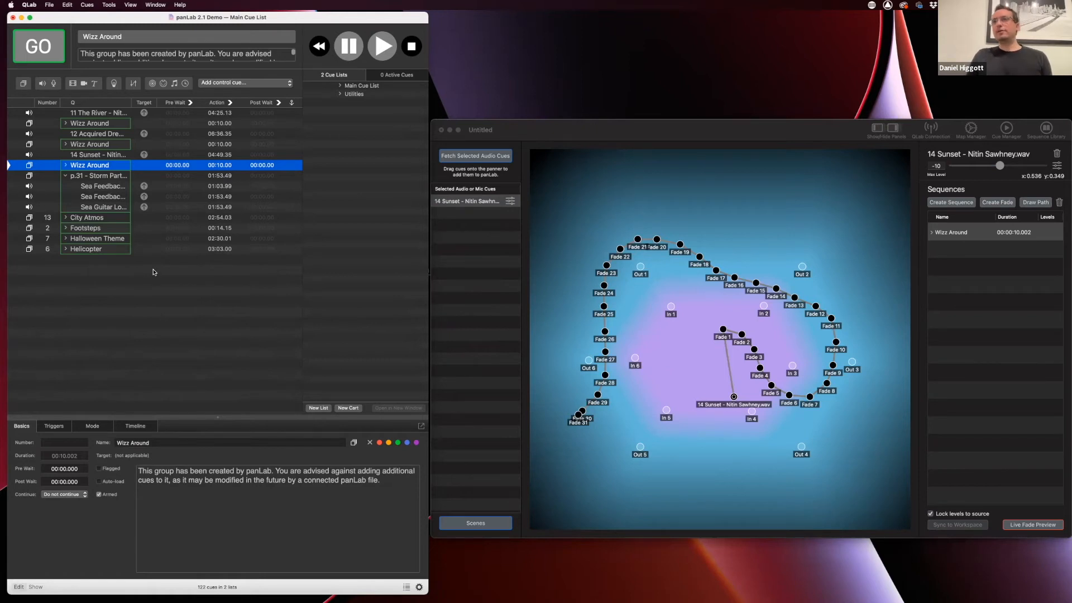
{"action": "left_click", "coordinate": [65, 176]}
{"action": "left_click", "coordinate": [698, 198]}
{"action": "left_click", "coordinate": [702, 335]}
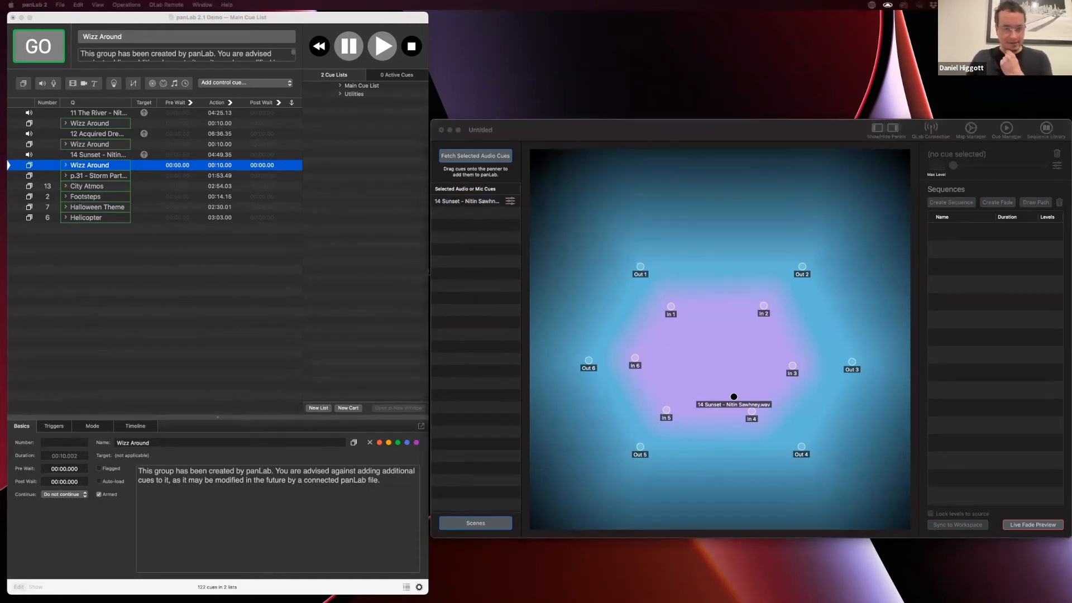
Play the PowerPoint slideshow from slide 6, Derived Outputs
{"action": "left_click_drag", "start_coordinate": [517, 524], "coordinate": [530, 183]}
{"action": "scroll", "coordinate": [401, 437], "scroll_direction": "down", "scroll_amount": 2}
{"action": "left_click", "coordinate": [412, 520]}
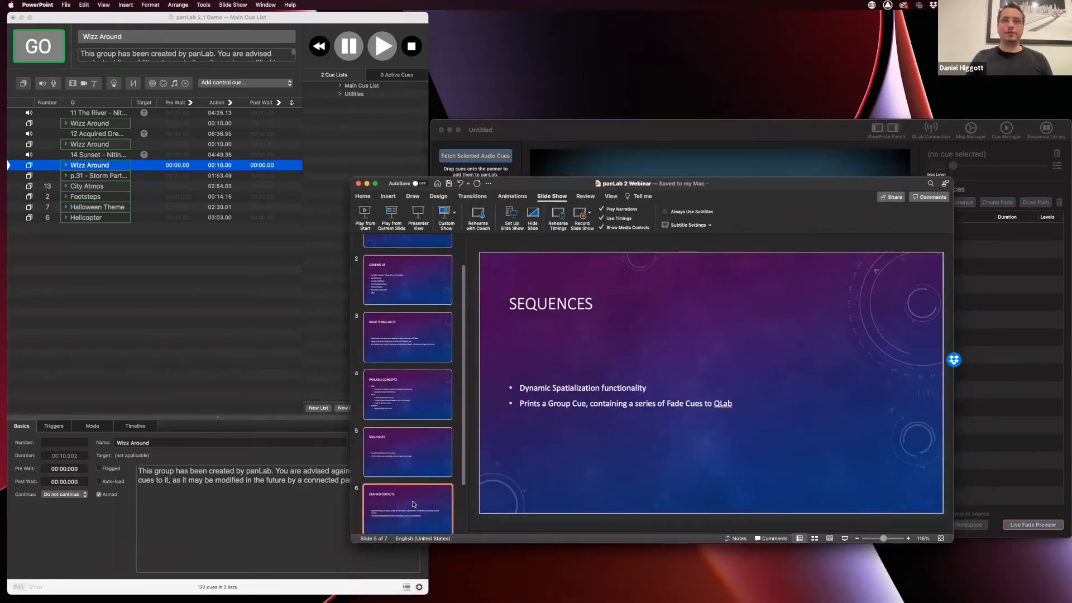
{"action": "left_click", "coordinate": [393, 215]}
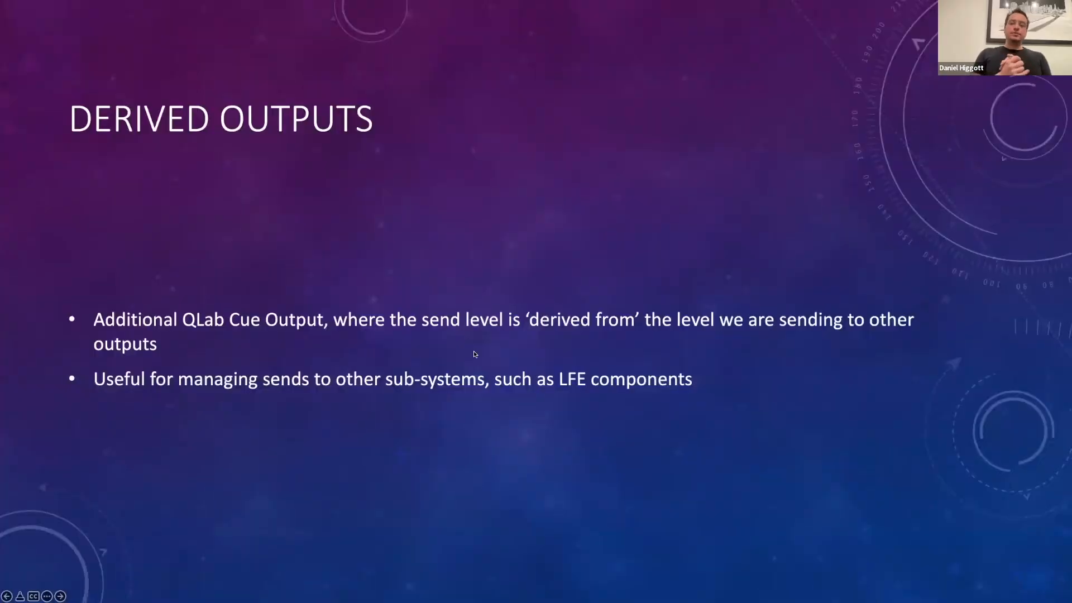
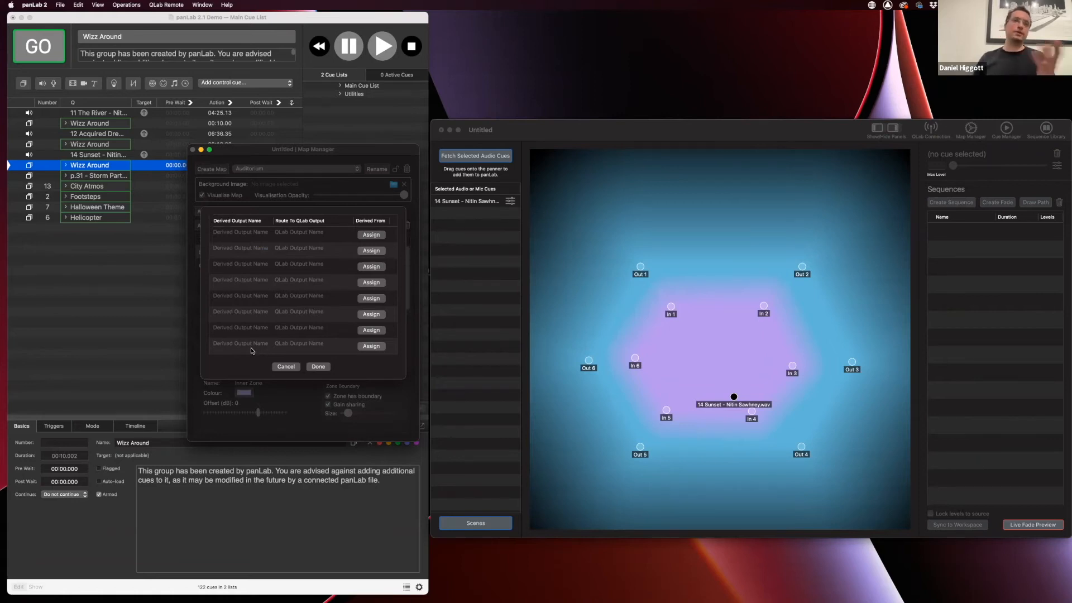
Dismiss Derived Outputs and set QLab cue 11 The River to 13 visible channels
{"action": "left_click", "coordinate": [283, 369]}
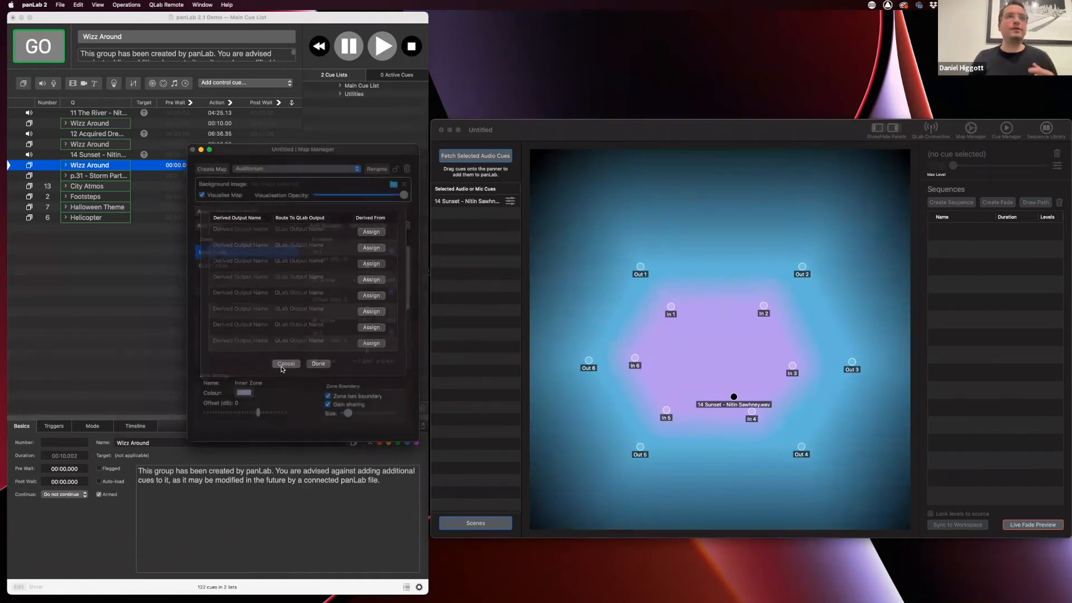
{"action": "left_click", "coordinate": [120, 285]}
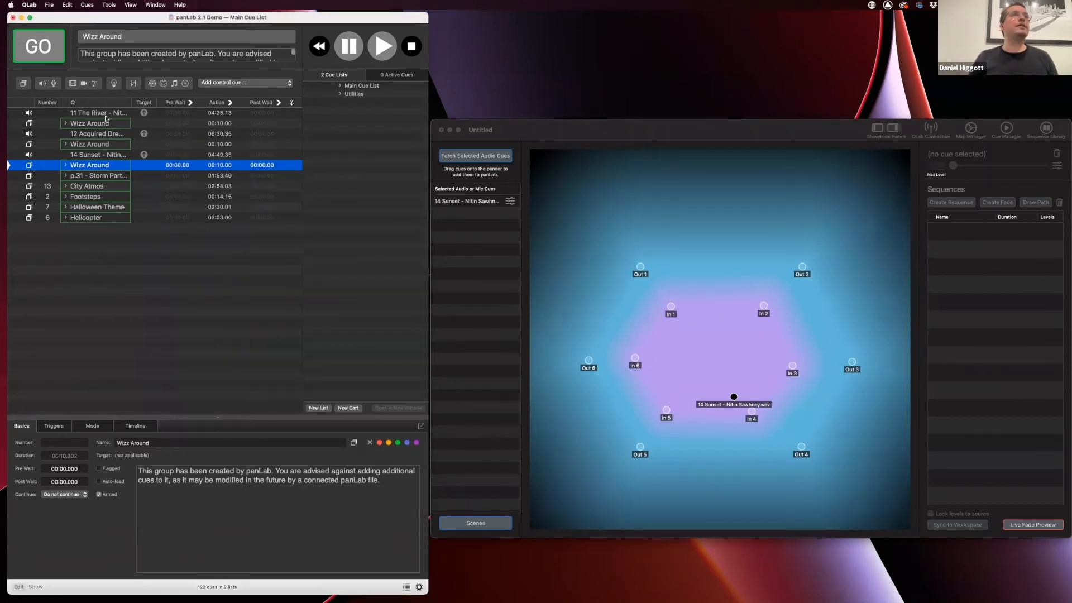
{"action": "left_click", "coordinate": [108, 114]}
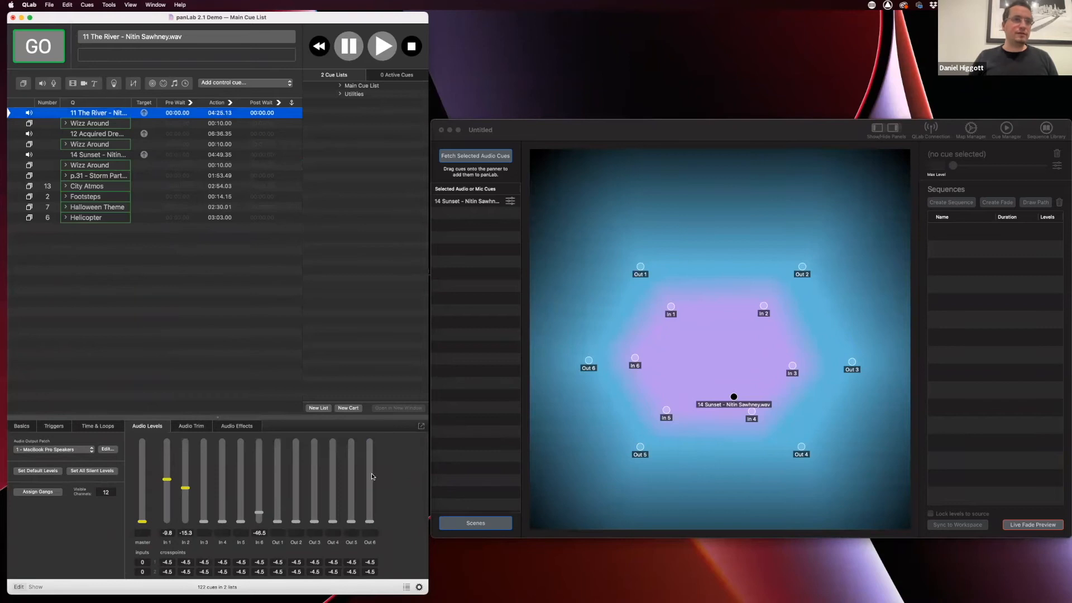
{"action": "left_click", "coordinate": [112, 492]}
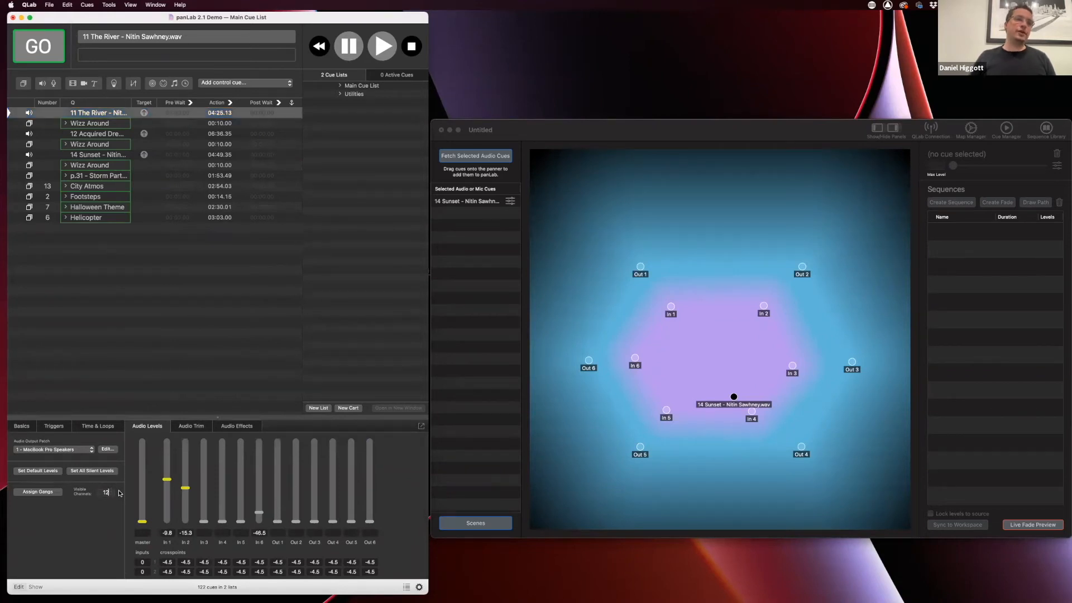
{"action": "key", "text": "BackSpace"}
{"action": "type", "text": "3"}
{"action": "key", "text": "Return"}
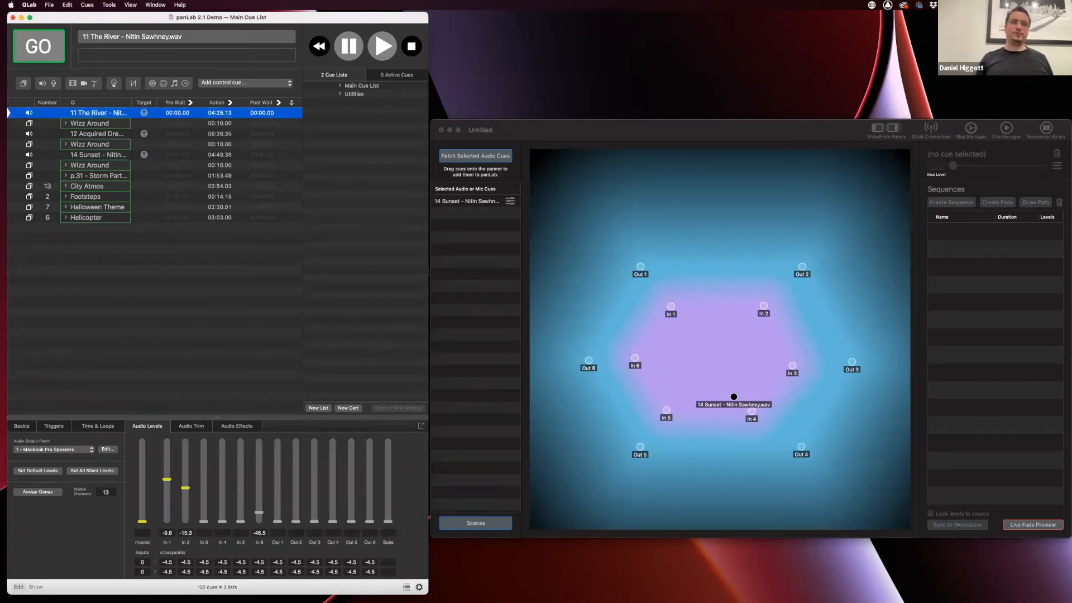
{"action": "left_click", "coordinate": [767, 133]}
Create a derived output named LFE routed to QLab's Subs output
{"action": "left_click", "coordinate": [972, 130]}
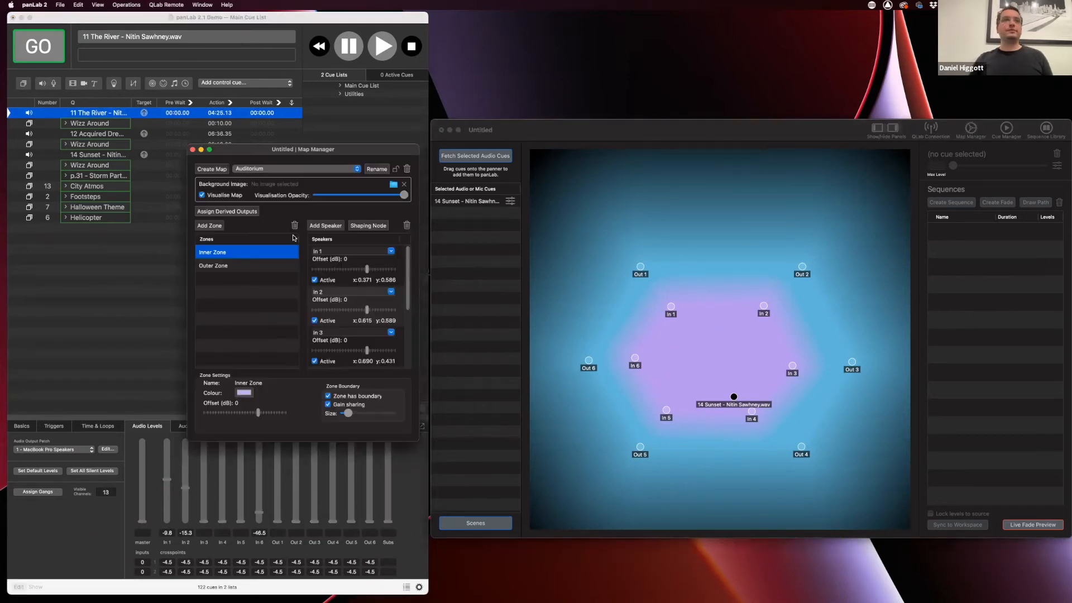
{"action": "left_click", "coordinate": [219, 212]}
{"action": "left_click", "coordinate": [235, 232]}
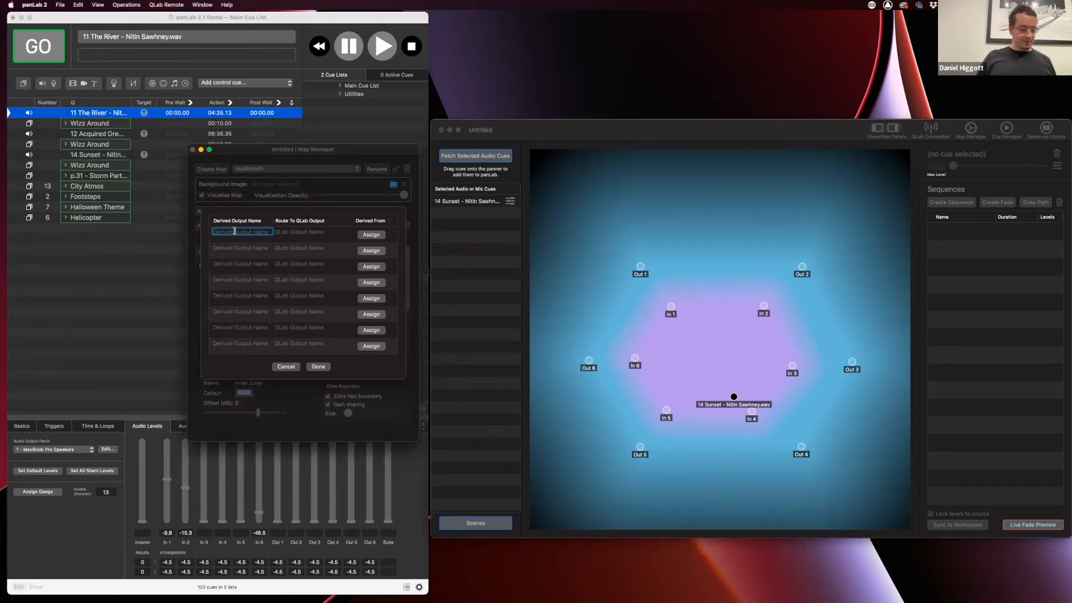
{"action": "type", "text": "LFE"}
{"action": "key", "text": "Tab"}
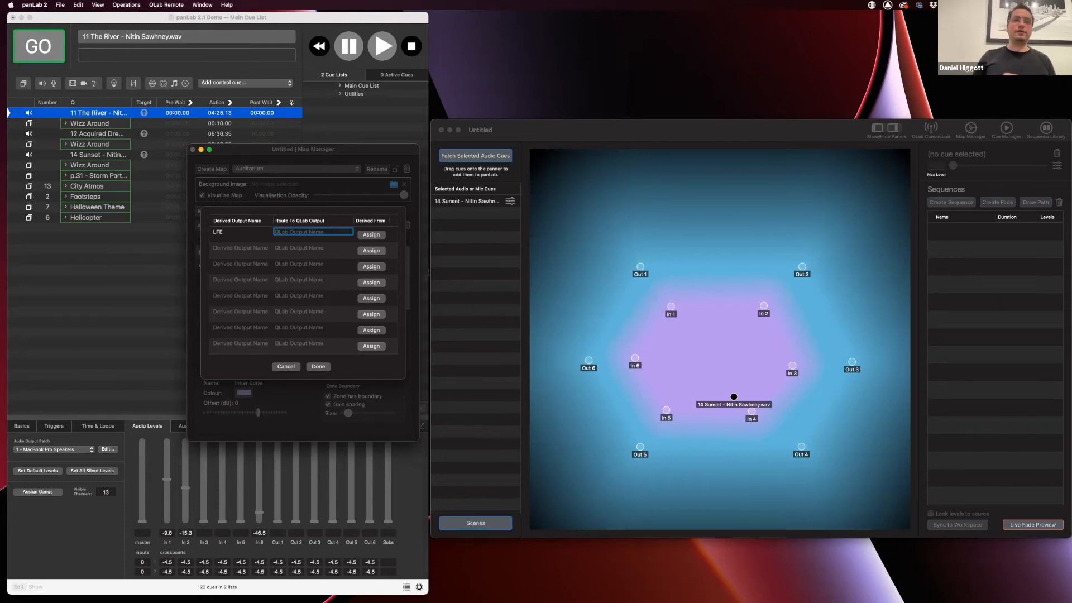
{"action": "type", "text": "Subs"}
{"action": "key", "text": "Return"}
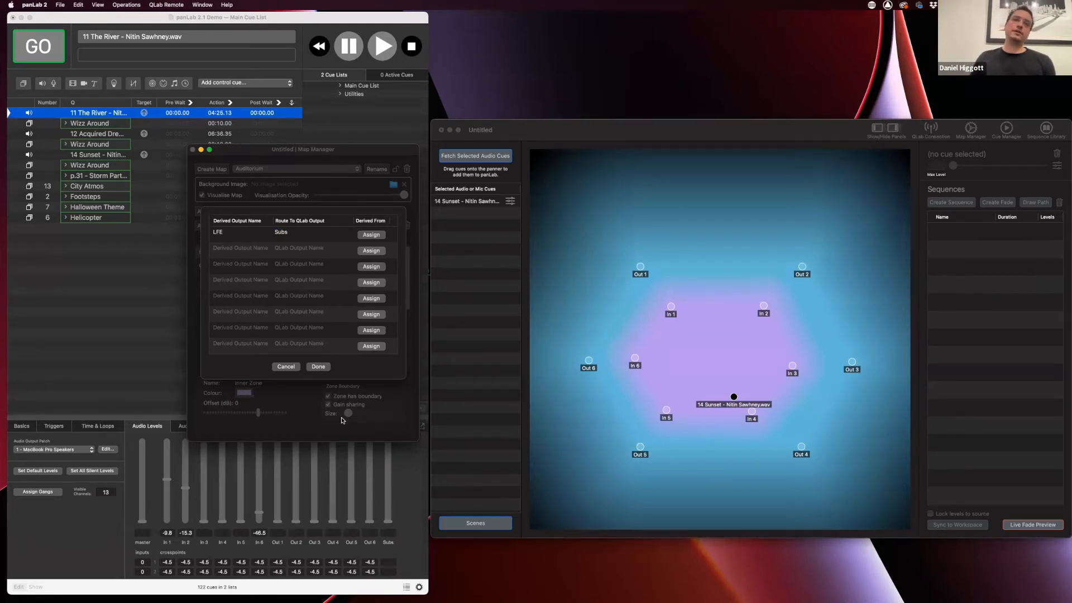
Feed the LFE output from inner-zone speakers In 1 to In 5 and confirm
{"action": "left_click", "coordinate": [371, 236]}
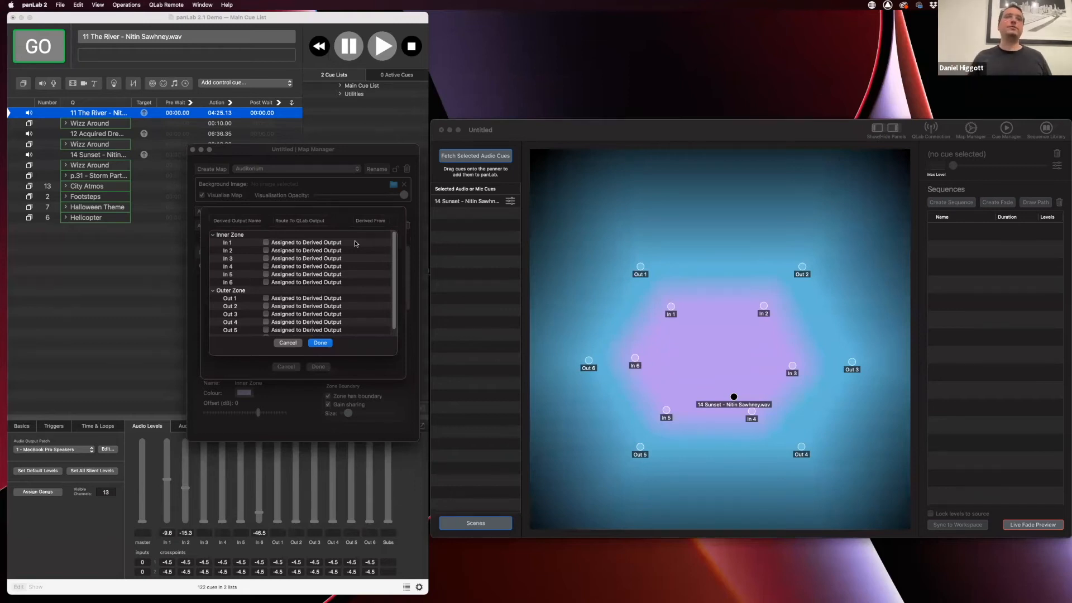
{"action": "left_click", "coordinate": [268, 243]}
{"action": "left_click", "coordinate": [275, 250]}
{"action": "left_click", "coordinate": [275, 258]}
{"action": "left_click", "coordinate": [276, 267]}
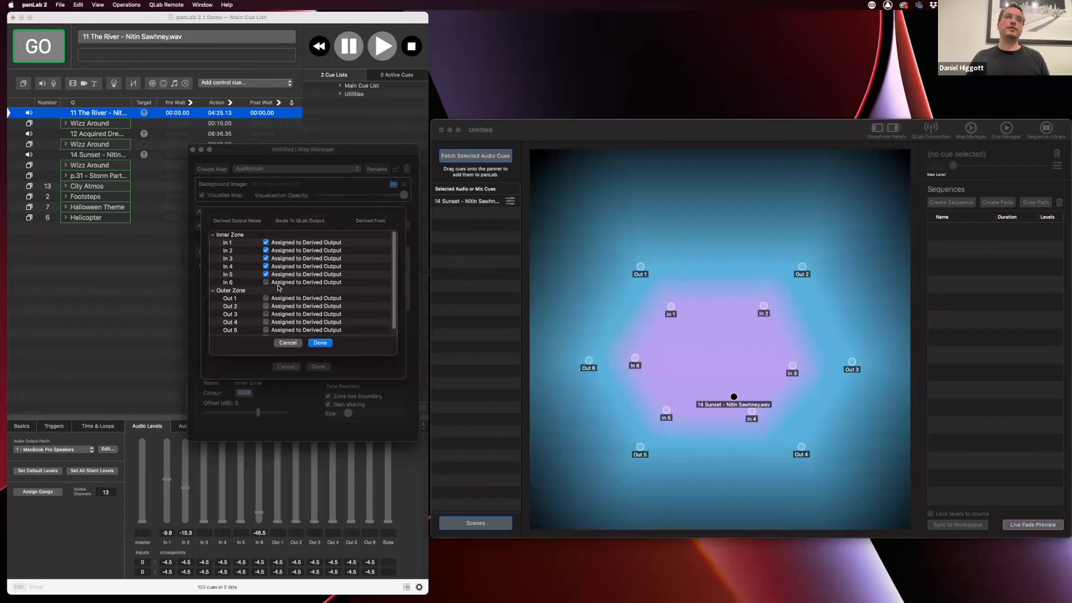
{"action": "left_click", "coordinate": [326, 343]}
{"action": "left_click", "coordinate": [327, 368]}
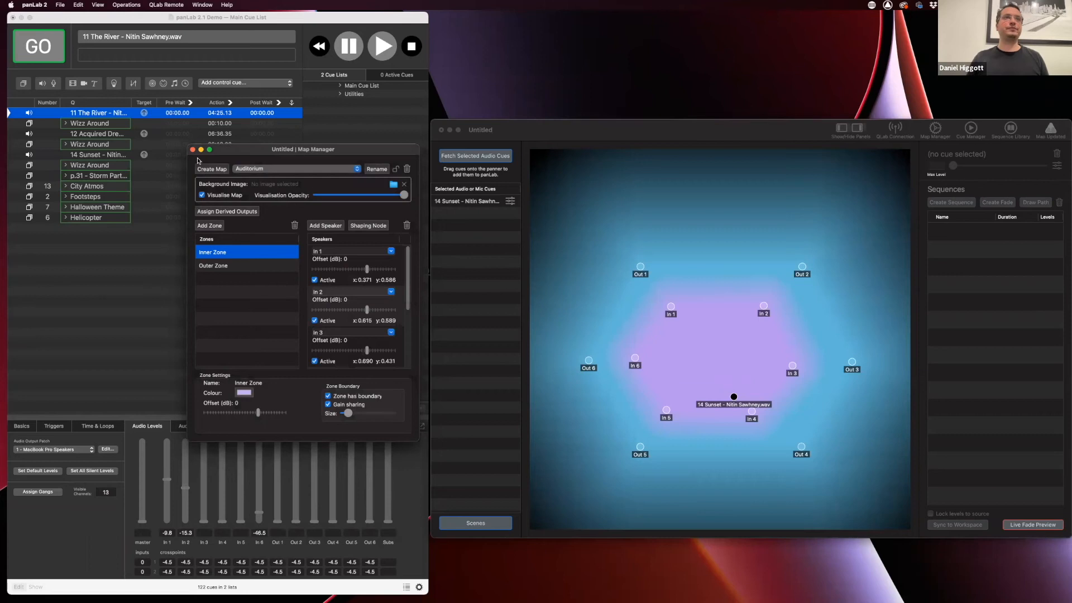
Back on the panner, set 14 Sunset's Max Level slider to roughly -11.7 dB
{"action": "left_click", "coordinate": [192, 149]}
{"action": "left_click", "coordinate": [486, 205]}
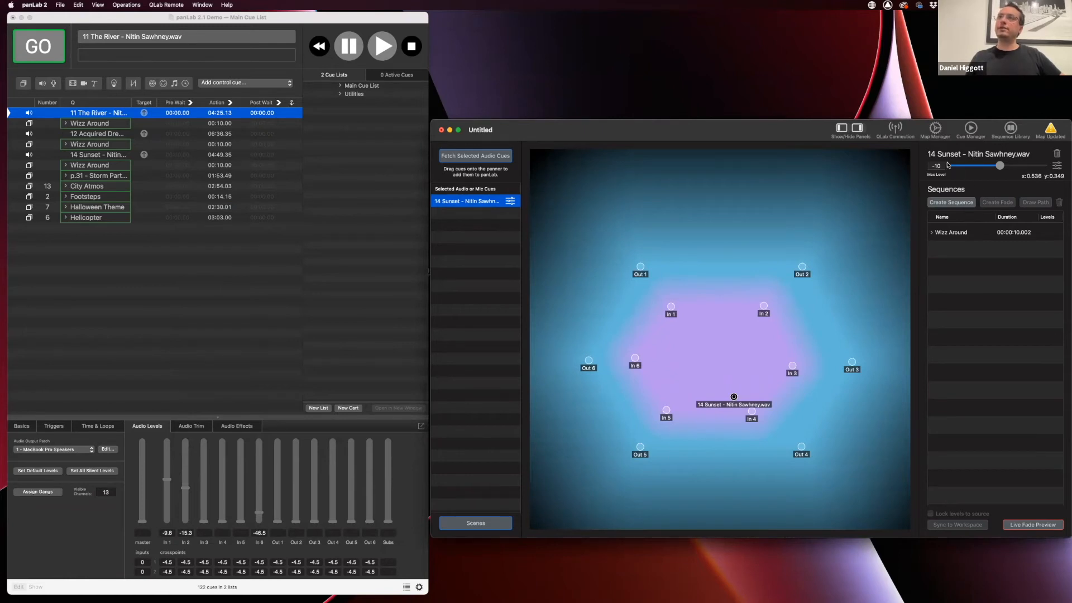
{"action": "left_click_drag", "start_coordinate": [1000, 166], "coordinate": [1004, 166]}
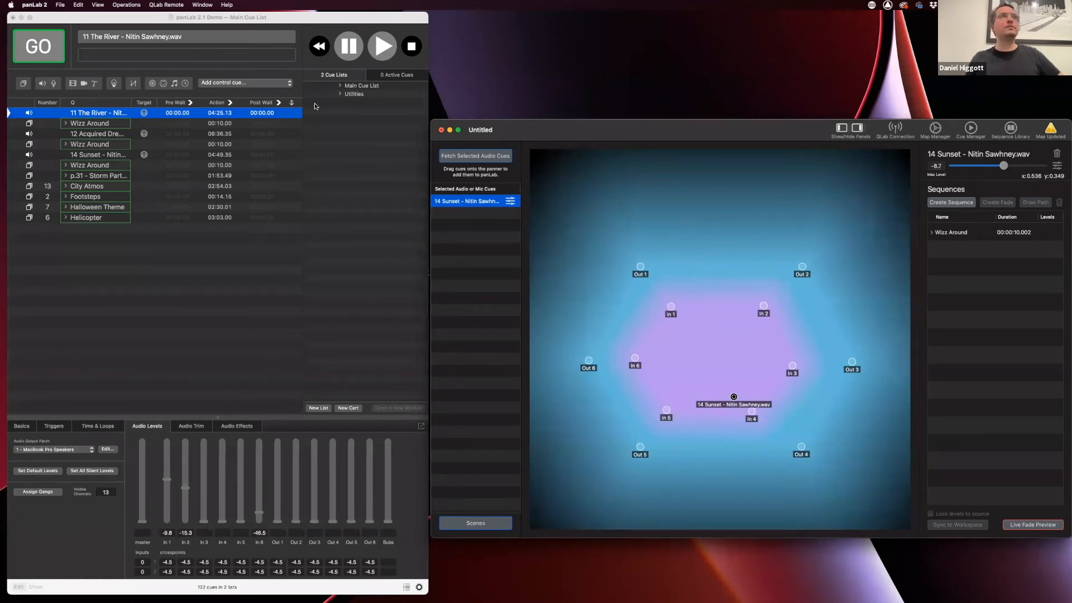
{"action": "left_click", "coordinate": [124, 155]}
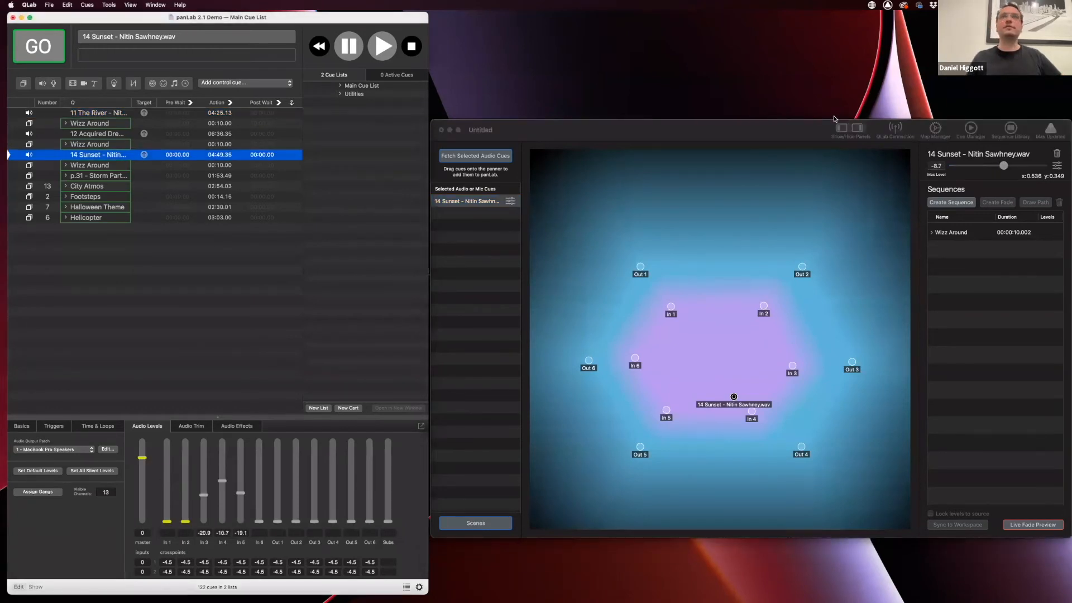
{"action": "left_click", "coordinate": [799, 130]}
{"action": "left_click_drag", "start_coordinate": [1003, 166], "coordinate": [997, 166]}
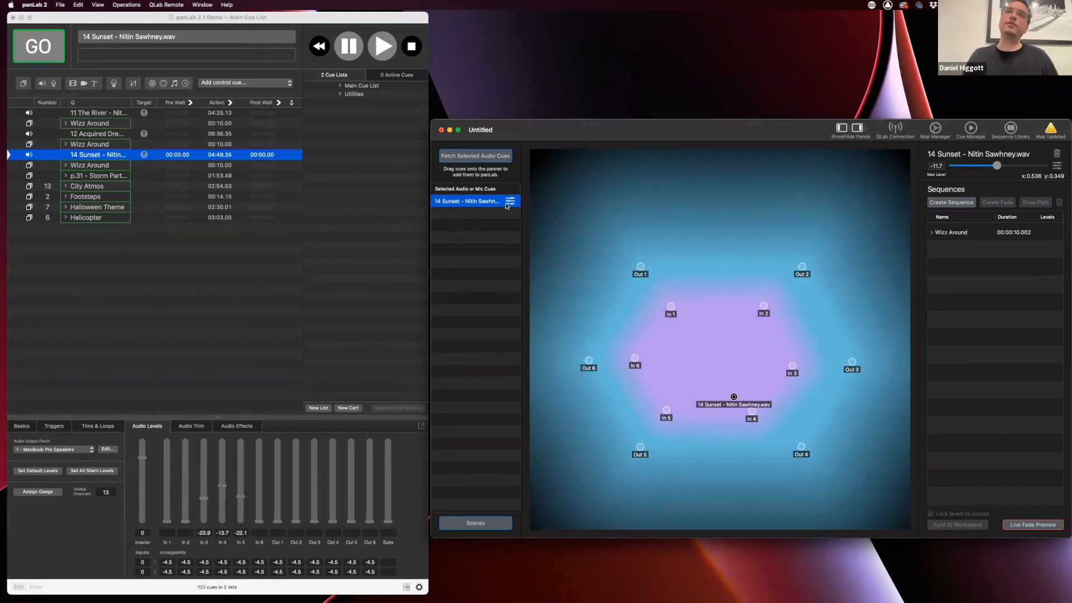
In 14 Sunset's Level Control, set Max Level to -7.4 and LFE from -100 to 0
{"action": "left_click", "coordinate": [511, 202]}
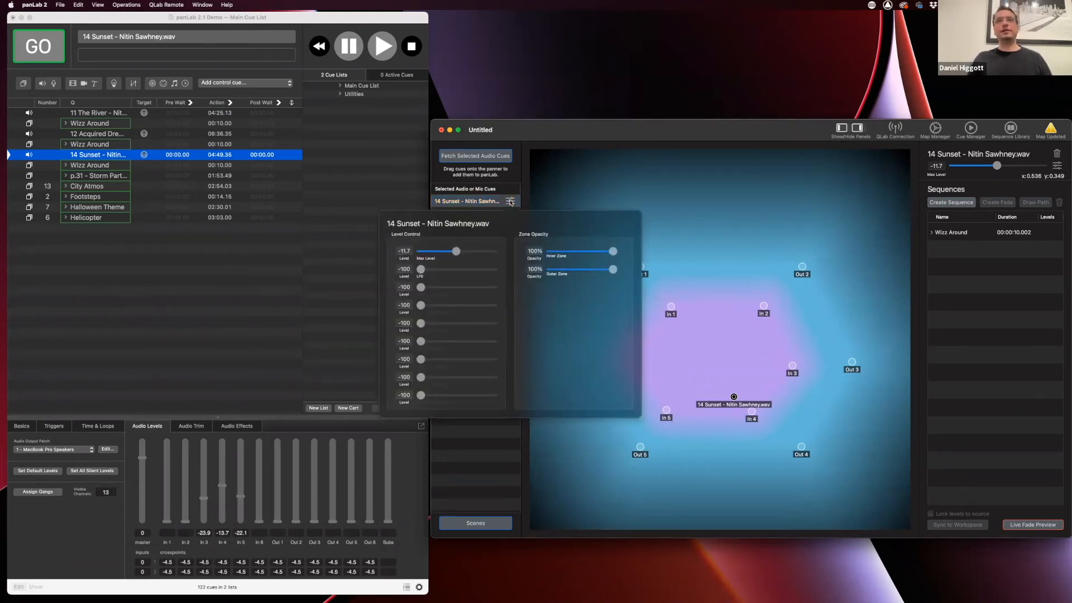
{"action": "left_click_drag", "start_coordinate": [457, 251], "coordinate": [464, 251]}
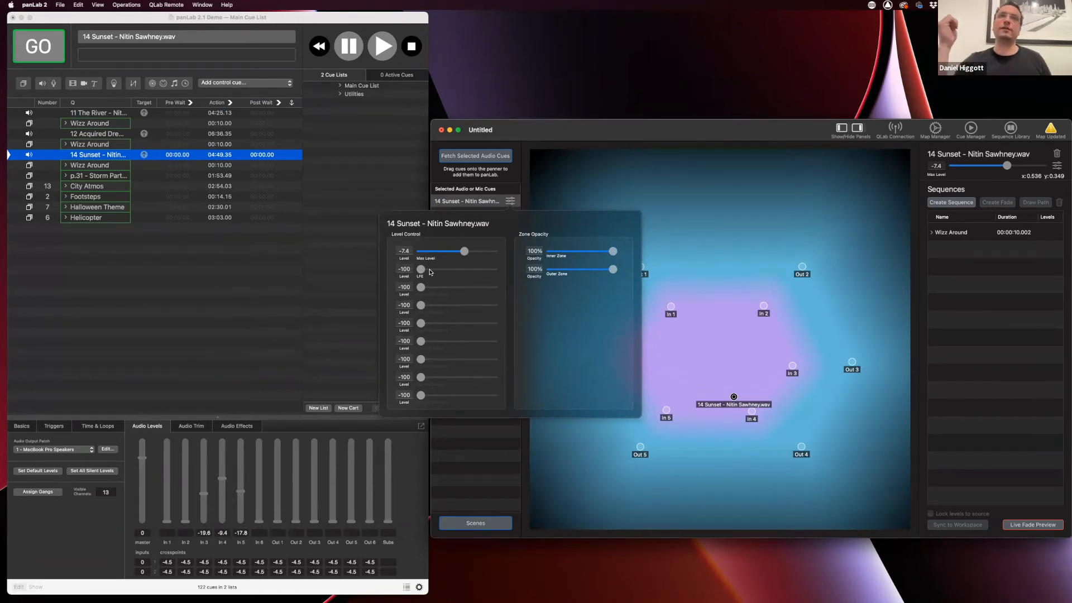
{"action": "left_click_drag", "start_coordinate": [423, 270], "coordinate": [478, 271]}
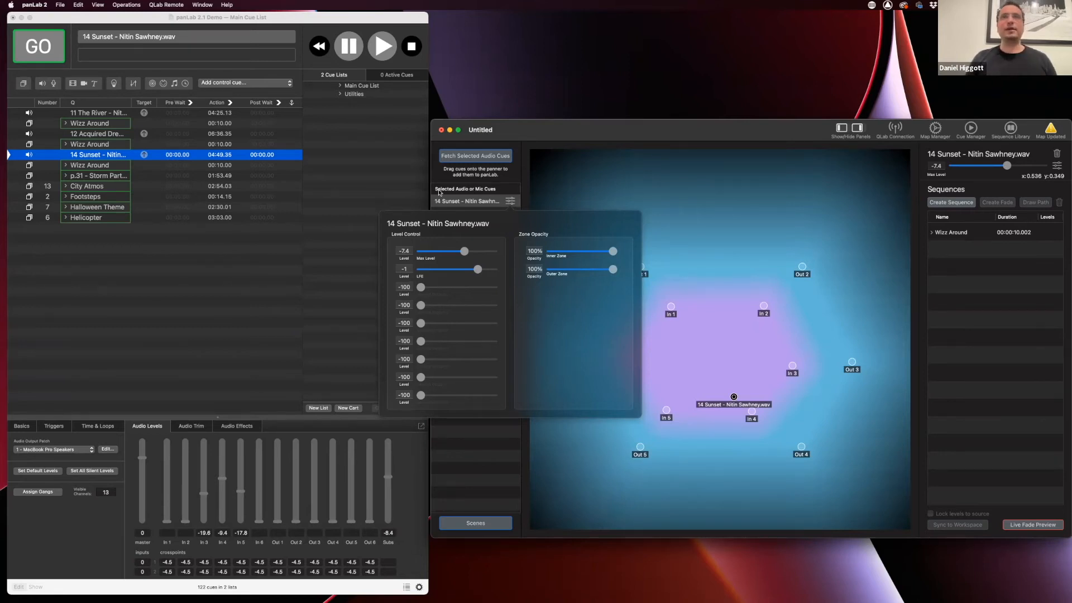
{"action": "left_click_drag", "start_coordinate": [478, 272], "coordinate": [482, 269]}
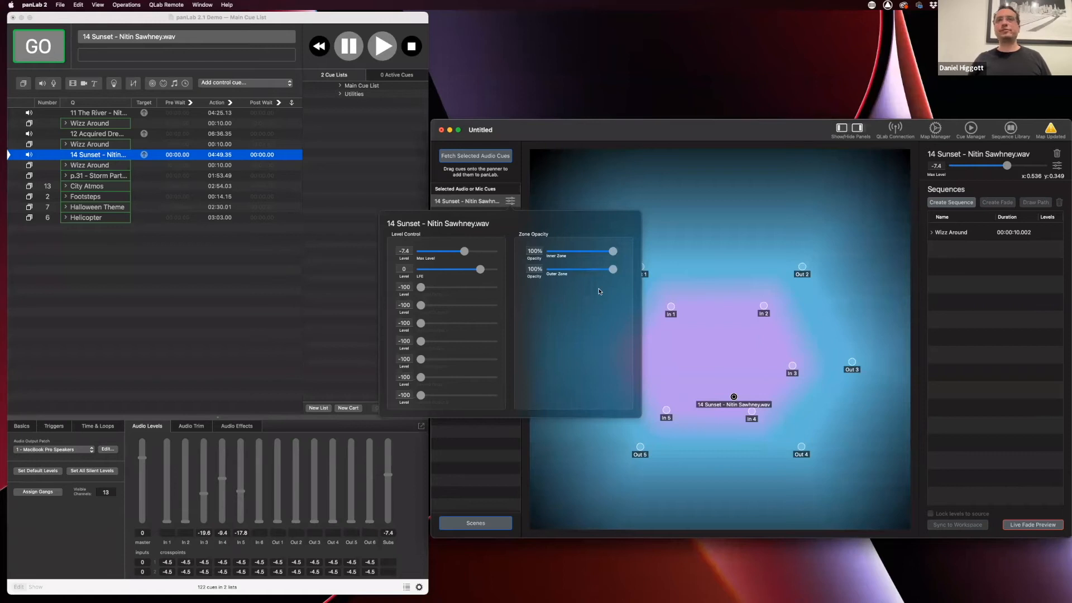
Drag the 14 Sunset puck up between In 1 and In 2, to x 0.474, y 0.544
{"action": "left_click", "coordinate": [724, 359]}
{"action": "left_click_drag", "start_coordinate": [735, 397], "coordinate": [717, 382]}
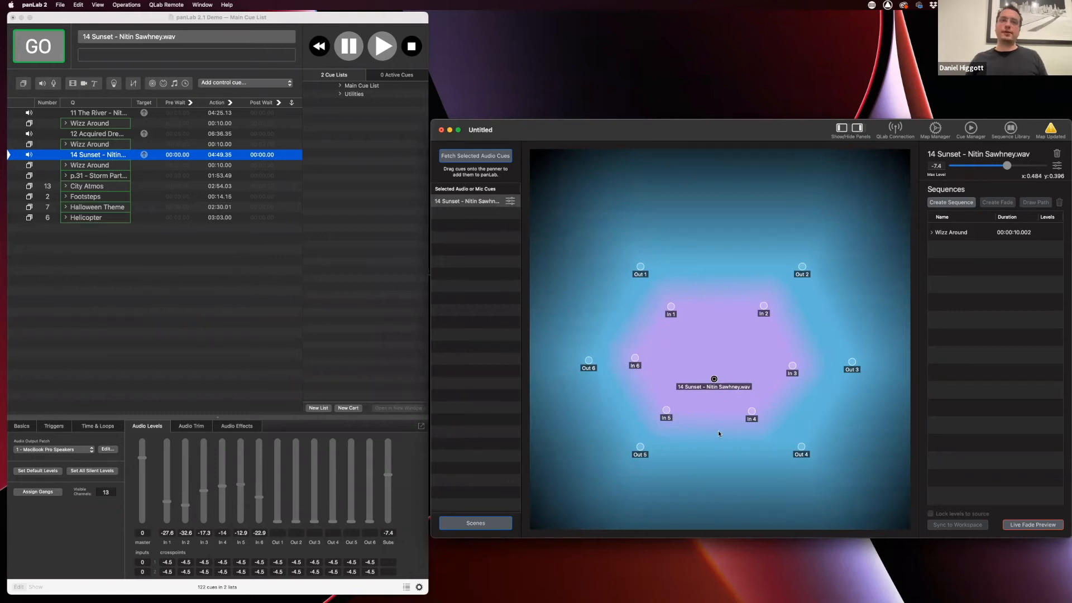
{"action": "left_click_drag", "start_coordinate": [714, 380], "coordinate": [698, 361]}
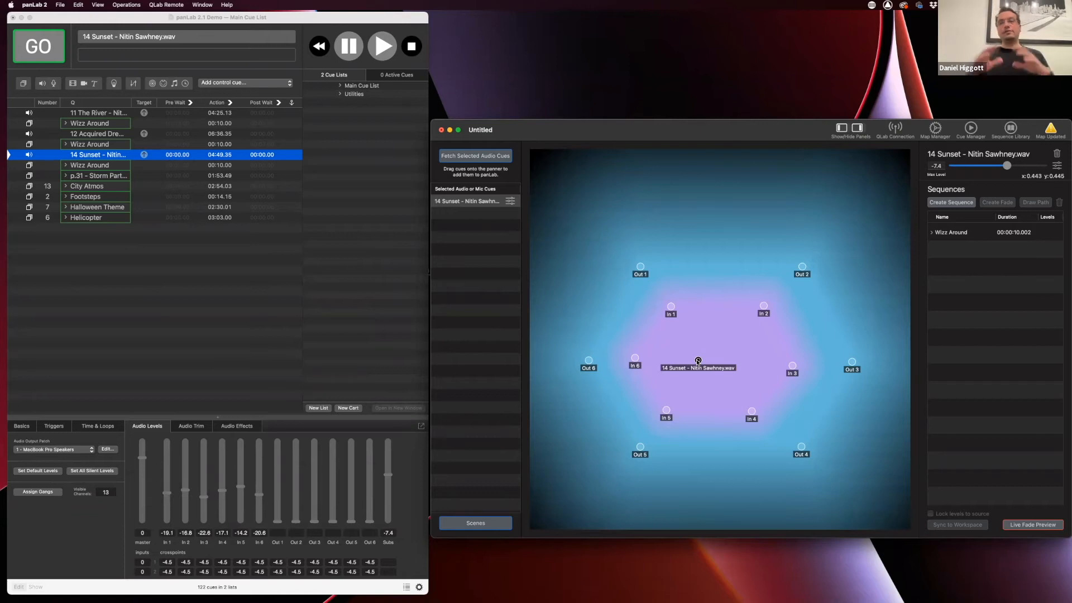
{"action": "left_click_drag", "start_coordinate": [698, 361], "coordinate": [710, 323]}
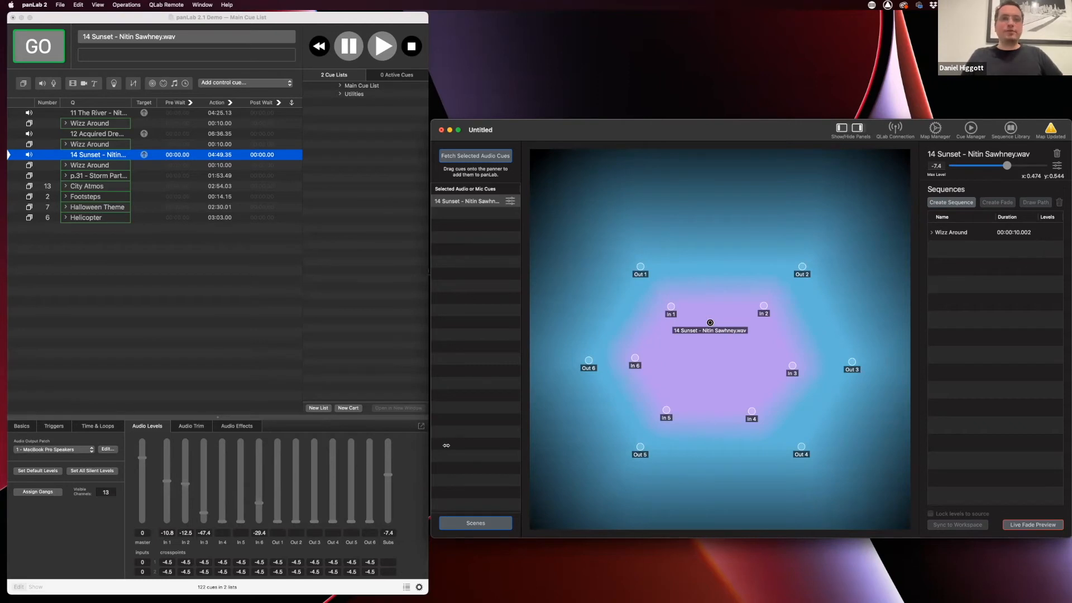
{"action": "left_click", "coordinate": [412, 466]}
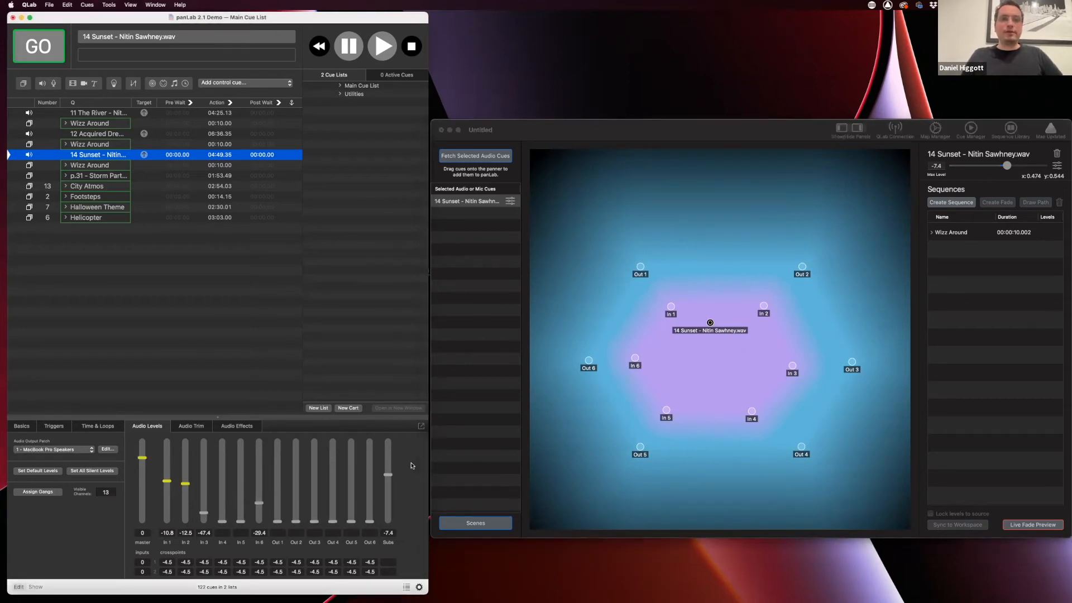
Set QLab's 14 Sunset cue to 14 visible channels, adding a Rear Subs column
{"action": "left_click", "coordinate": [107, 493]}
{"action": "key", "text": "BackSpace"}
{"action": "key", "text": "BackSpace"}
{"action": "type", "text": "14"}
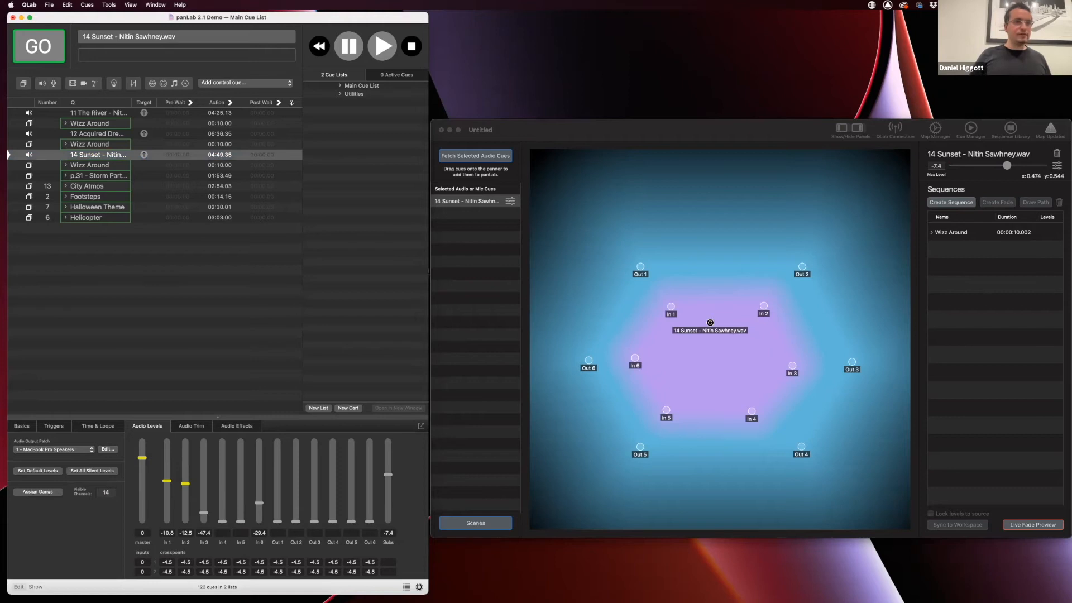
{"action": "key", "text": "Return"}
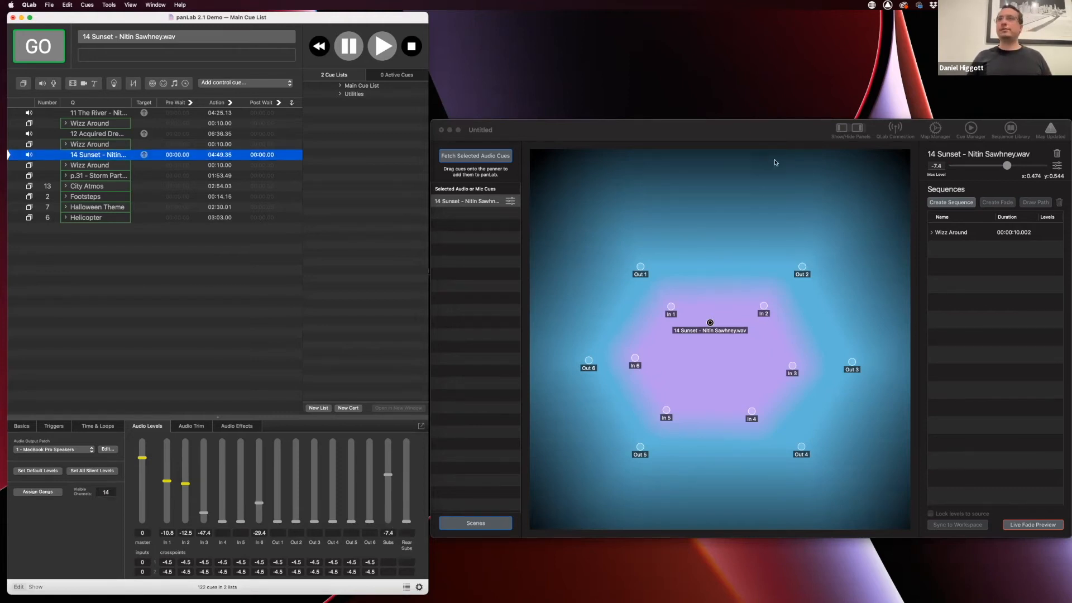
{"action": "left_click", "coordinate": [777, 133]}
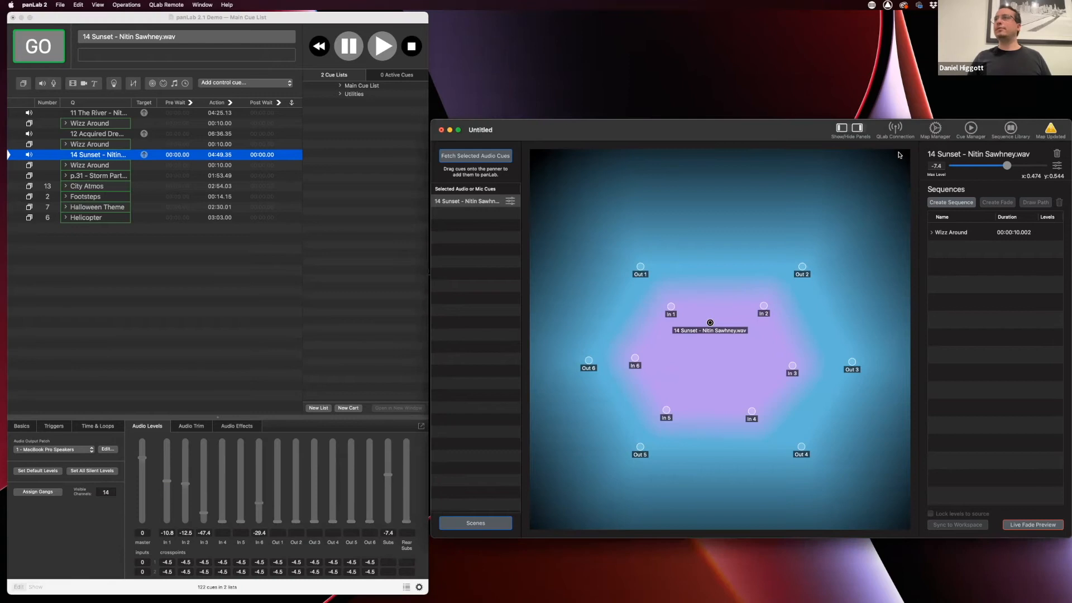
Add a derived output named Rear LFE routed to Rear Subs
{"action": "left_click", "coordinate": [936, 130]}
{"action": "left_click", "coordinate": [222, 213]}
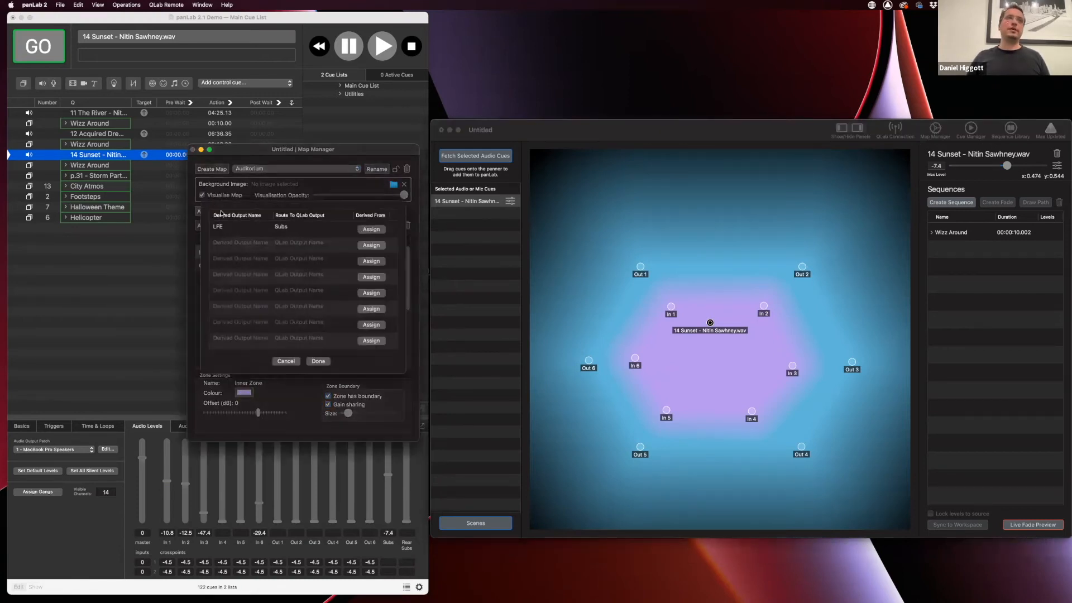
{"action": "left_click", "coordinate": [230, 247]}
{"action": "type", "text": "Rear LFE"}
{"action": "key", "text": "Tab"}
{"action": "type", "text": "Rea"}
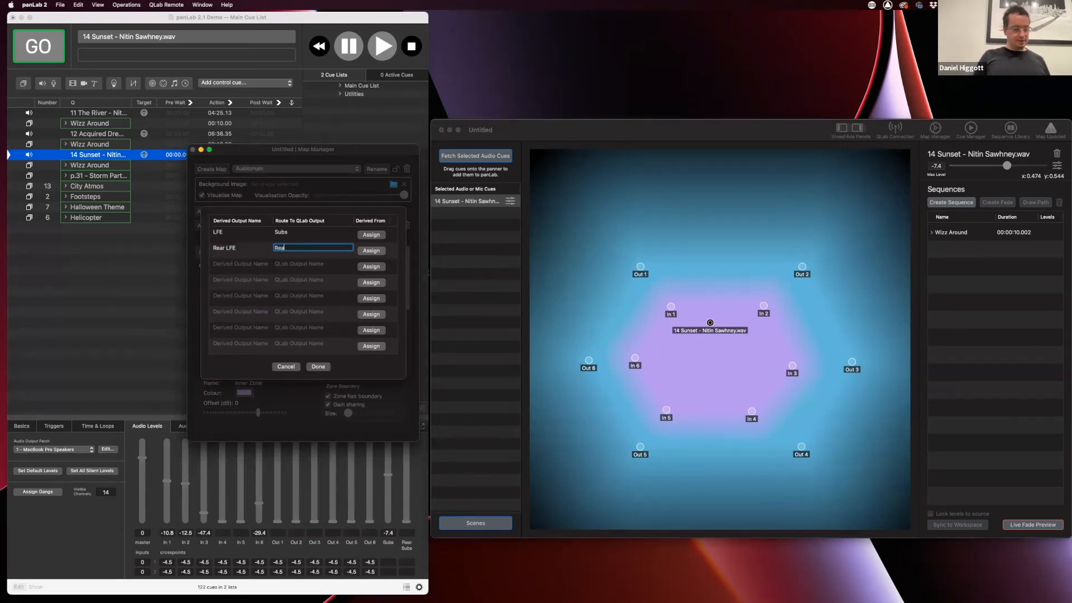
{"action": "type", "text": "r Subs"}
{"action": "key", "text": "Return"}
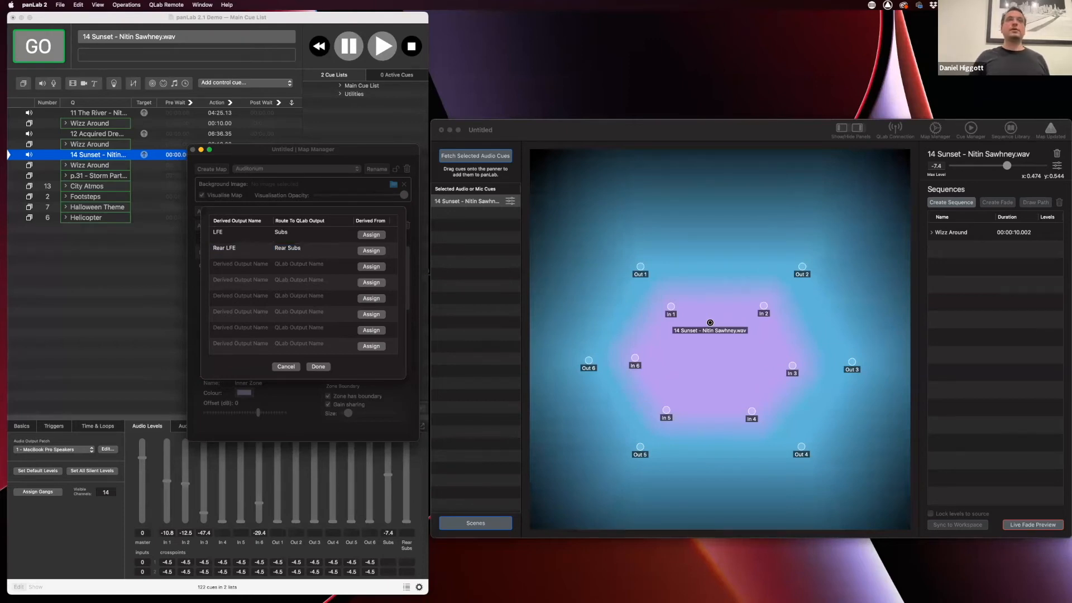
Remove In 4, In 5 and In 6 from the LFE output's speakers
{"action": "left_click", "coordinate": [372, 235]}
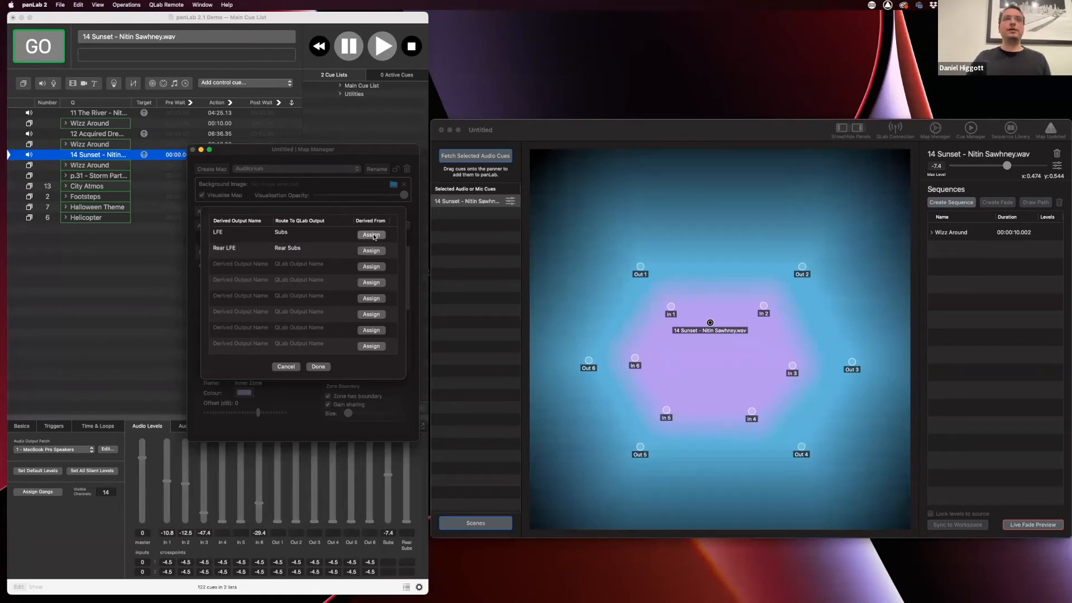
{"action": "left_click", "coordinate": [266, 283]}
{"action": "left_click", "coordinate": [266, 274]}
{"action": "left_click", "coordinate": [266, 267]}
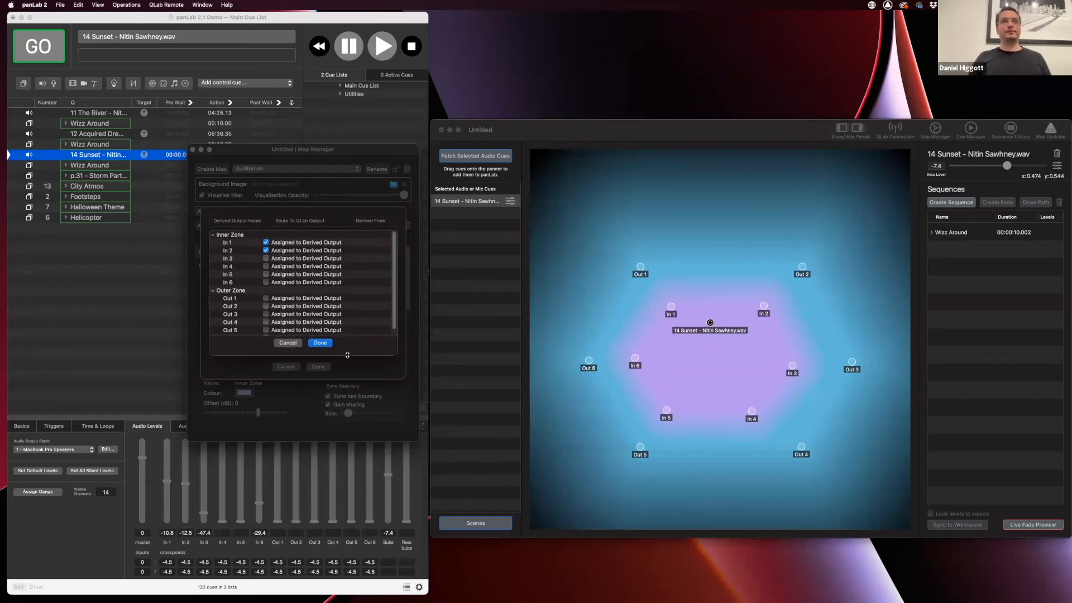
{"action": "left_click", "coordinate": [322, 344]}
Feed Rear LFE from speakers In 3 to In 6, then close the Map Manager
{"action": "left_click", "coordinate": [370, 251]}
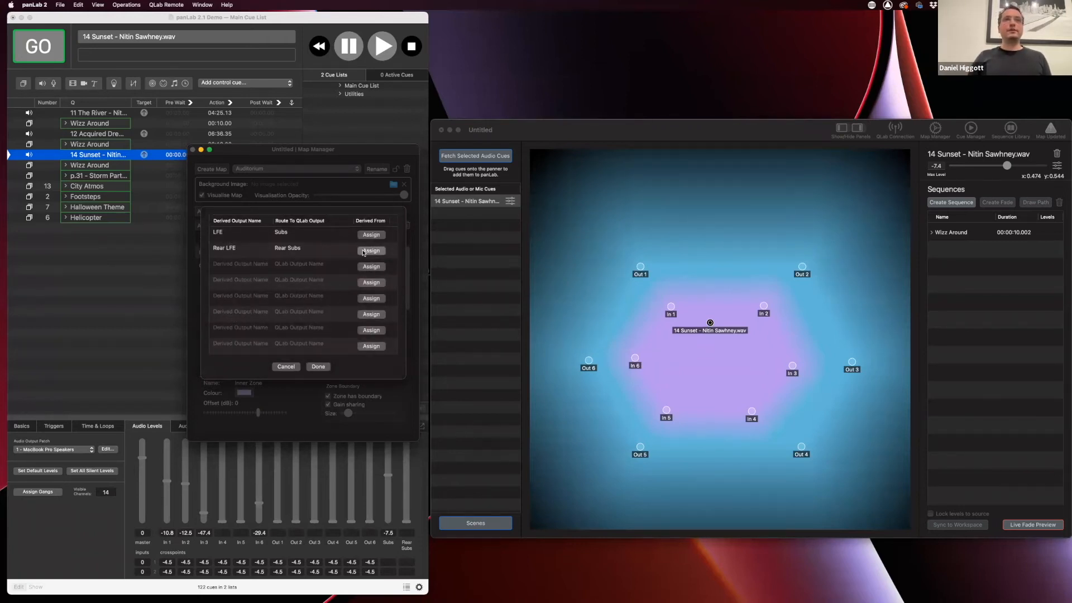
{"action": "left_click", "coordinate": [266, 259]}
{"action": "left_click", "coordinate": [266, 266]}
{"action": "left_click", "coordinate": [266, 275]}
{"action": "left_click", "coordinate": [265, 282]}
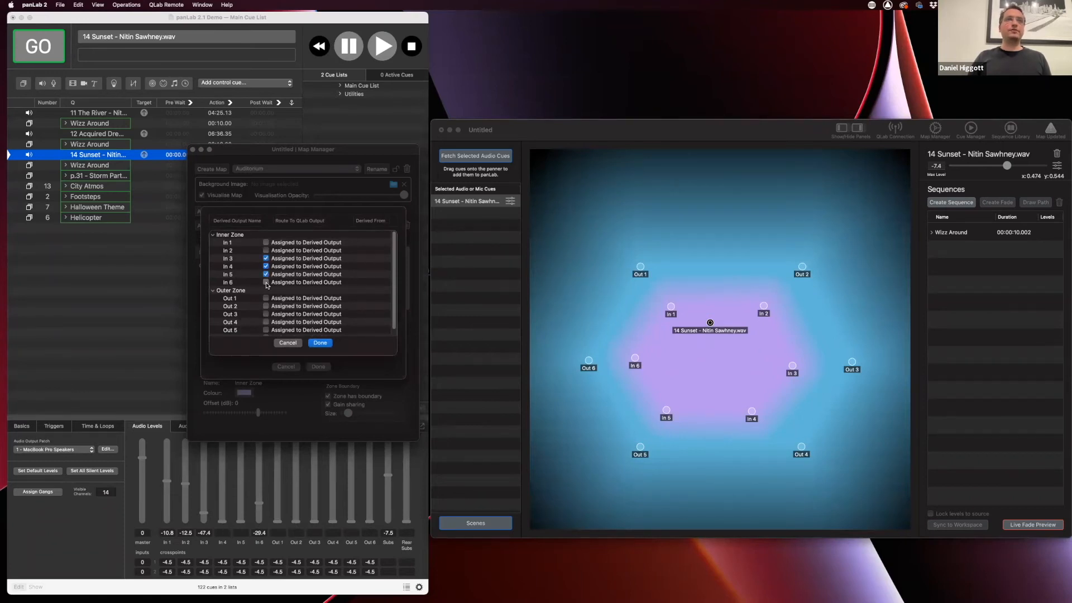
{"action": "left_click", "coordinate": [320, 343]}
{"action": "left_click", "coordinate": [319, 366]}
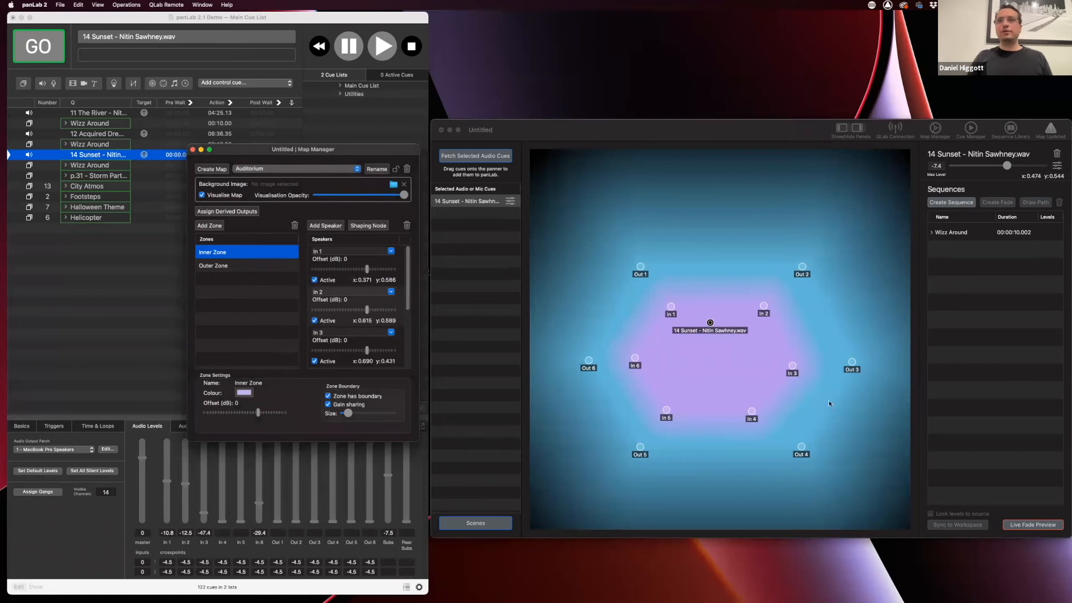
{"action": "left_click", "coordinate": [194, 149]}
{"action": "left_click", "coordinate": [718, 347]}
Raise 14 Sunset's Rear LFE level to 0 and move the sound down near In 4 and In 5
{"action": "left_click", "coordinate": [709, 323]}
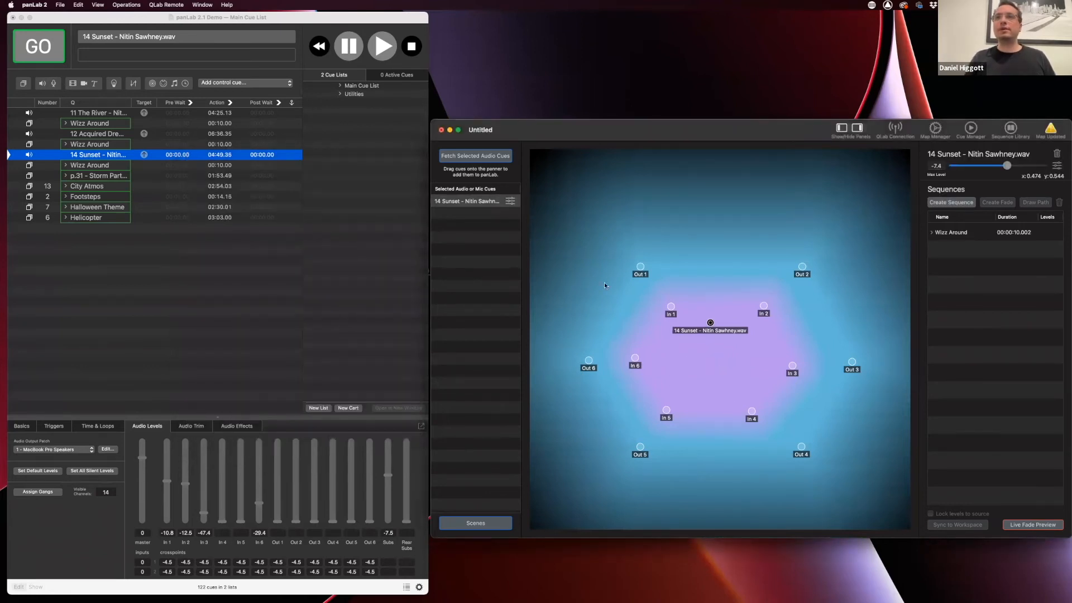
{"action": "left_click", "coordinate": [509, 201]}
{"action": "left_click_drag", "start_coordinate": [422, 288], "coordinate": [483, 289]}
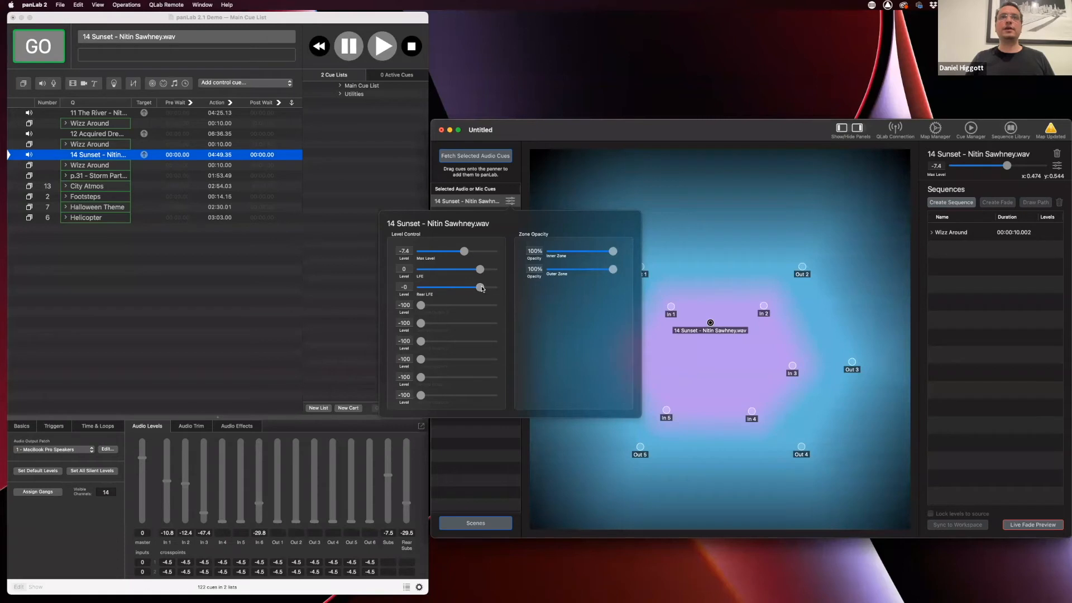
{"action": "left_click", "coordinate": [713, 369]}
{"action": "left_click_drag", "start_coordinate": [711, 323], "coordinate": [701, 405]}
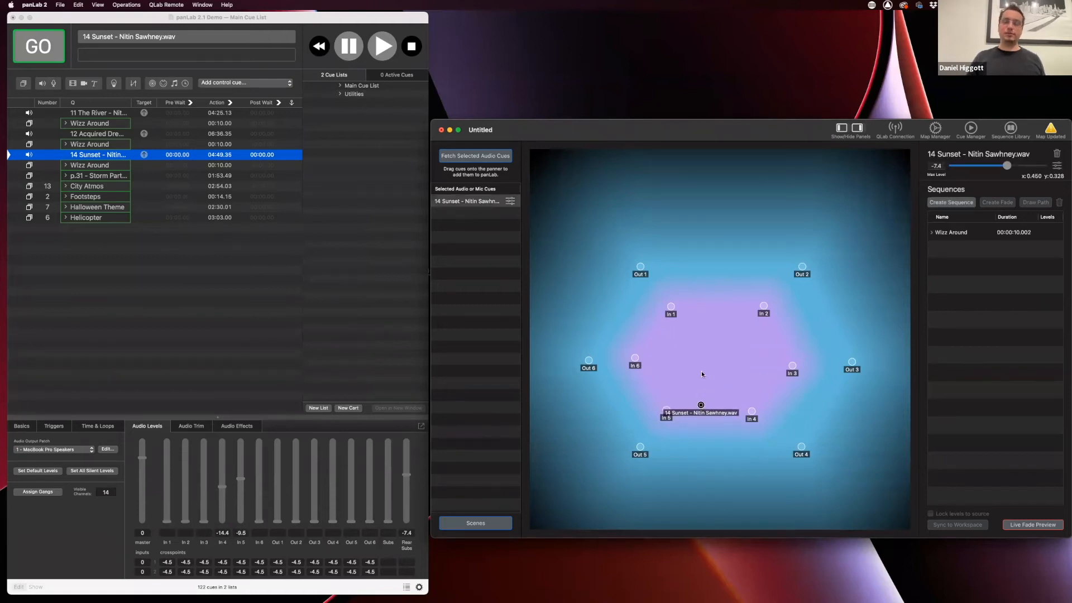
Drag 14 Sunset back to mid-map at x 0.476, y 0.450 and open its level settings
{"action": "left_click_drag", "start_coordinate": [701, 405], "coordinate": [715, 348]}
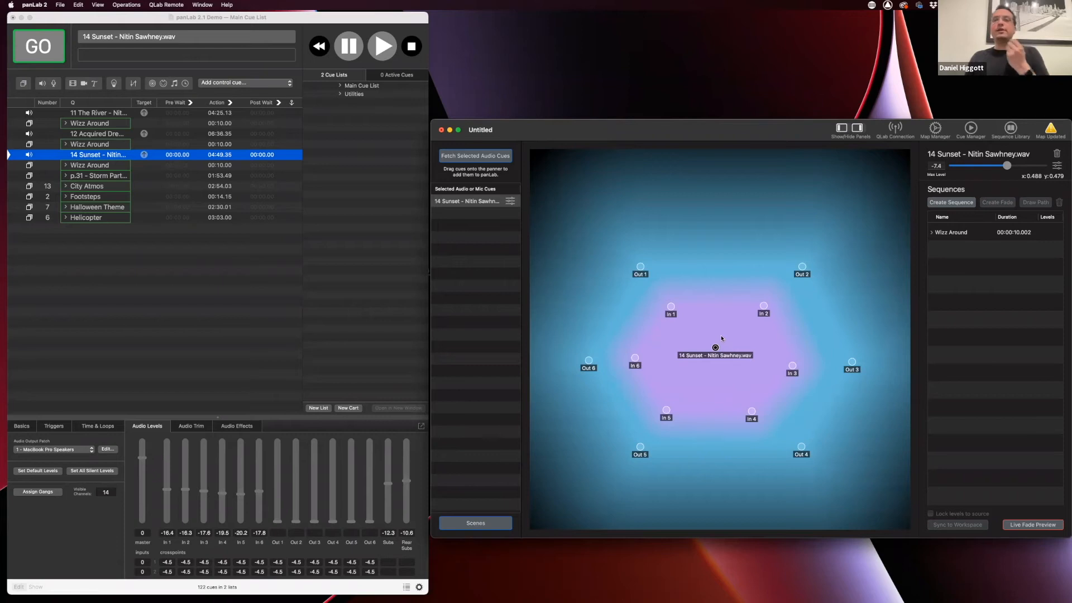
{"action": "left_click_drag", "start_coordinate": [710, 355], "coordinate": [710, 359]}
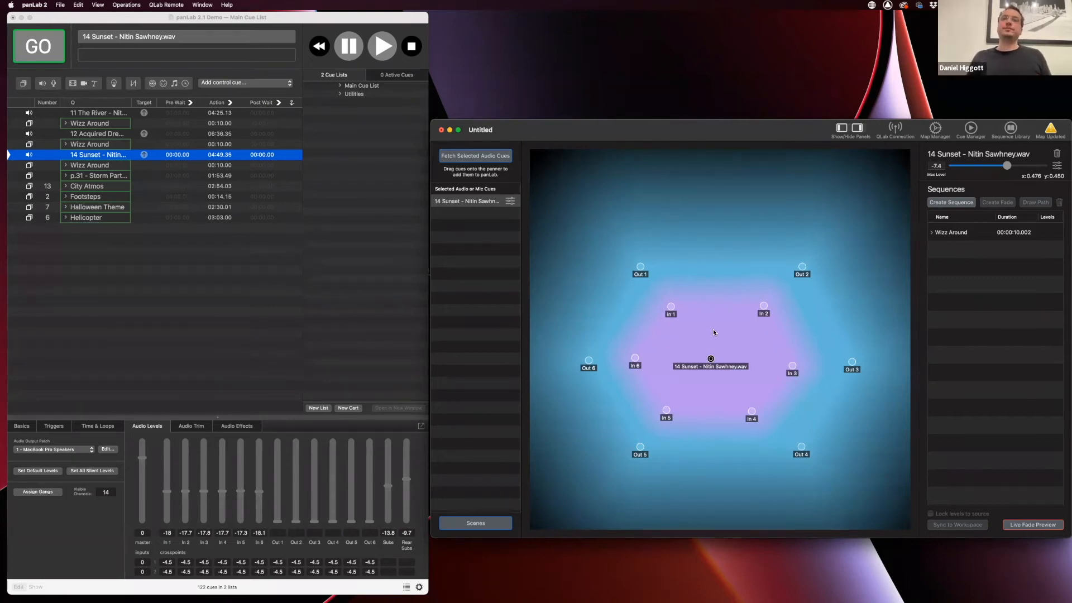
{"action": "left_click", "coordinate": [511, 206]}
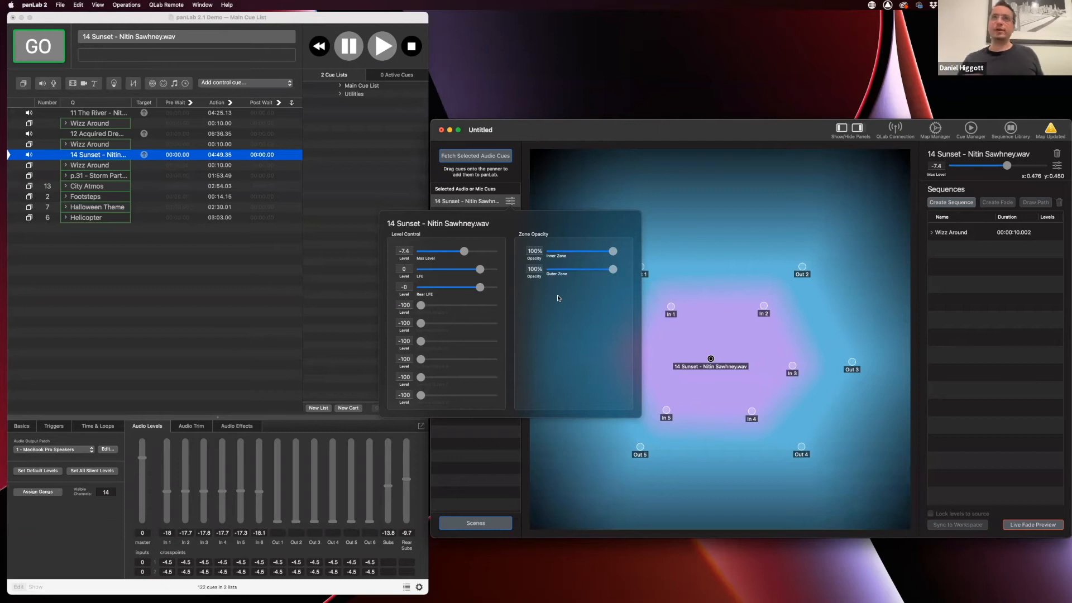
Drop 14 Sunset's Inner Zone opacity to 0% and nudge it to x 0.484, y 0.443
{"action": "left_click_drag", "start_coordinate": [613, 251], "coordinate": [570, 253]}
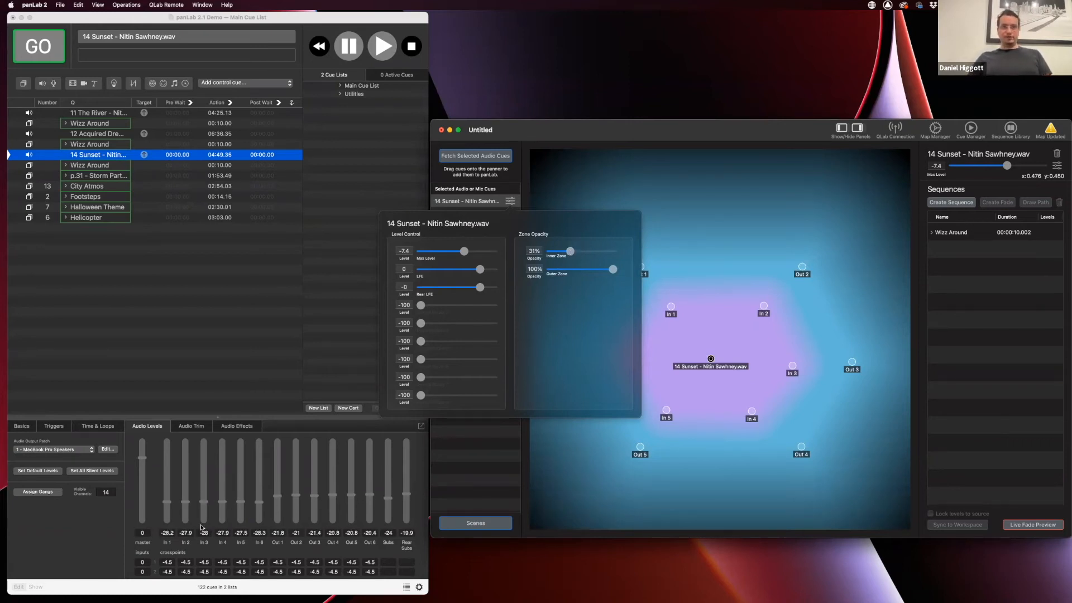
{"action": "left_click_drag", "start_coordinate": [570, 251], "coordinate": [545, 252]}
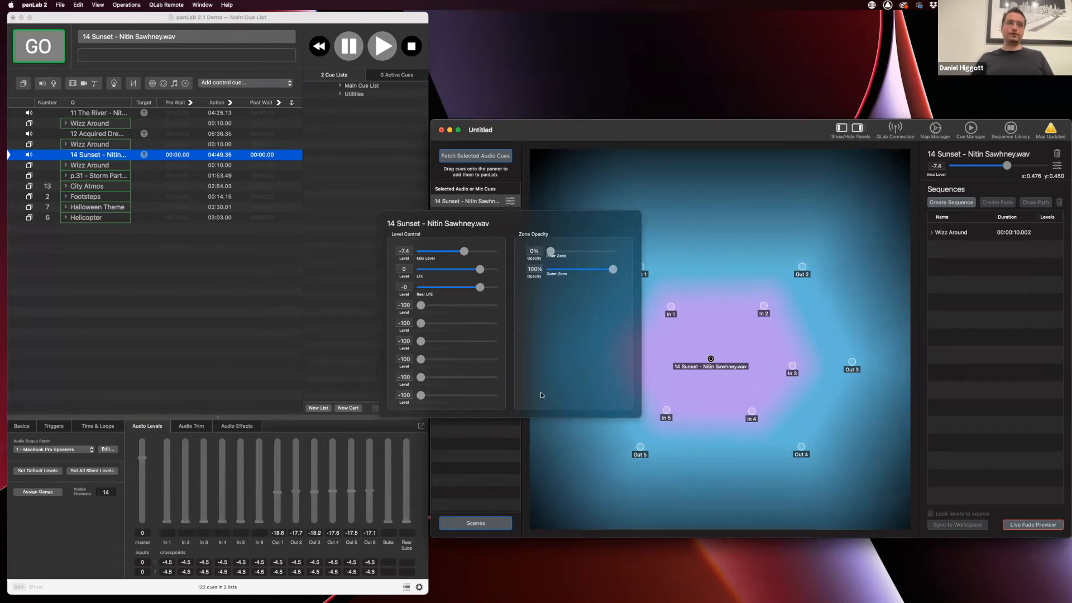
{"action": "left_click", "coordinate": [710, 337]}
{"action": "mouse_move", "coordinate": [709, 359]}
{"action": "left_mouse_down"}
{"action": "mouse_move", "coordinate": [703, 322]}
{"action": "mouse_move", "coordinate": [726, 306]}
{"action": "mouse_move", "coordinate": [748, 332]}
{"action": "mouse_move", "coordinate": [714, 362]}
{"action": "left_mouse_up"}
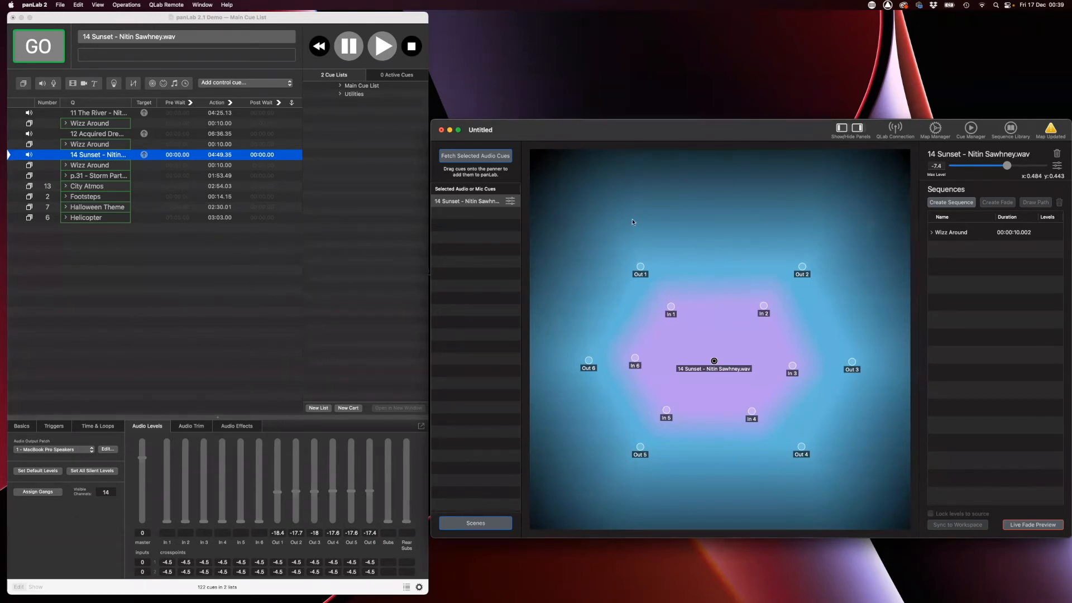
{"action": "left_click_drag", "start_coordinate": [658, 138], "coordinate": [659, 137]}
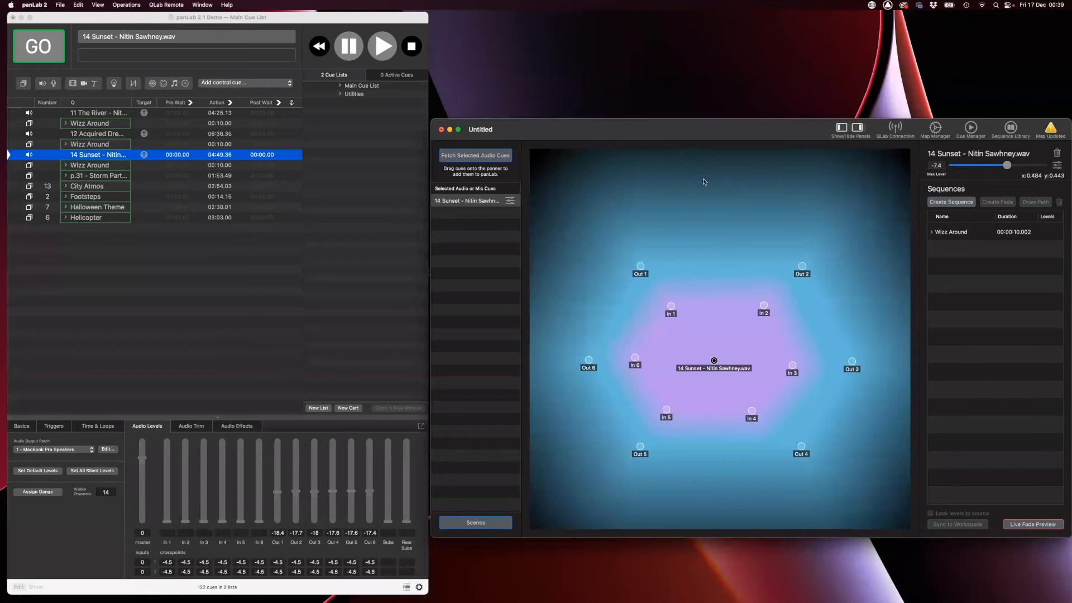
Set the Wizz Around sequence to 15 seconds, scaled proportionally, and show its QLab group cue
{"action": "left_click", "coordinate": [998, 236]}
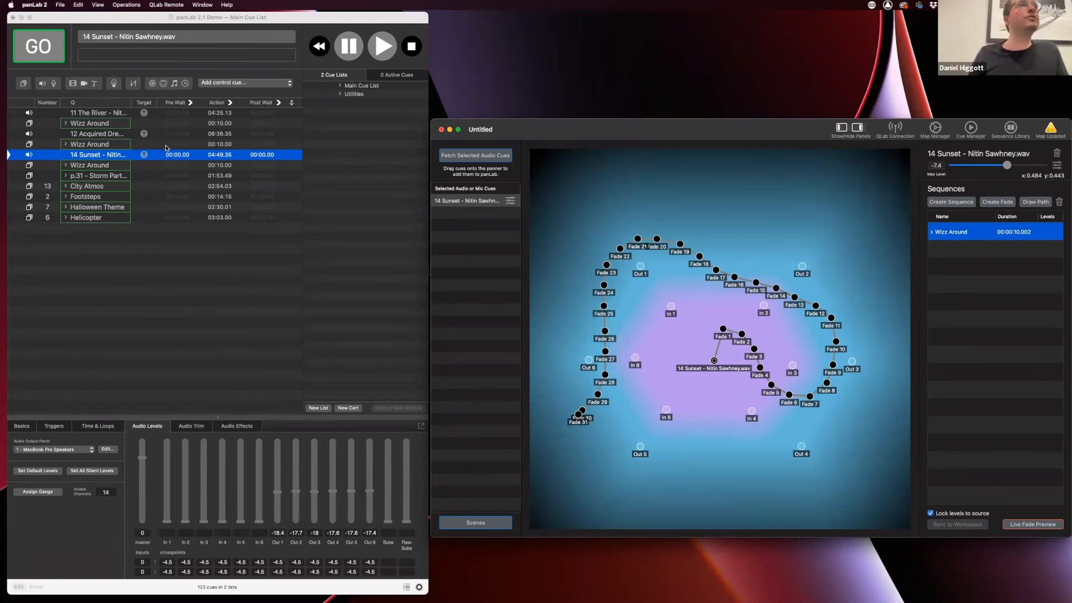
{"action": "double_click", "coordinate": [1011, 231]}
{"action": "type", "text": "1"}
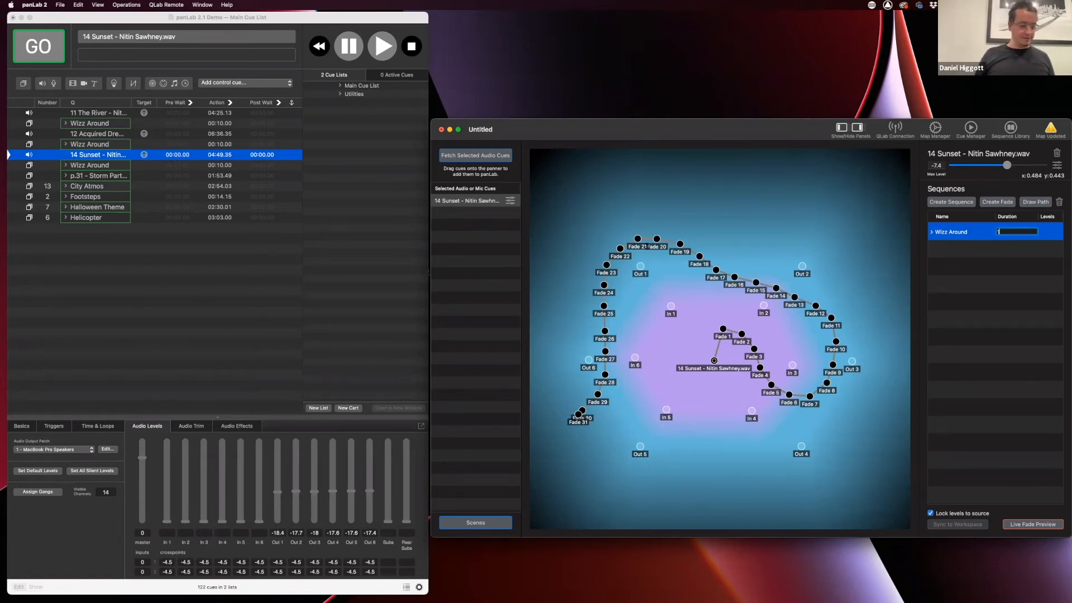
{"action": "type", "text": "5"}
{"action": "key", "text": "Return"}
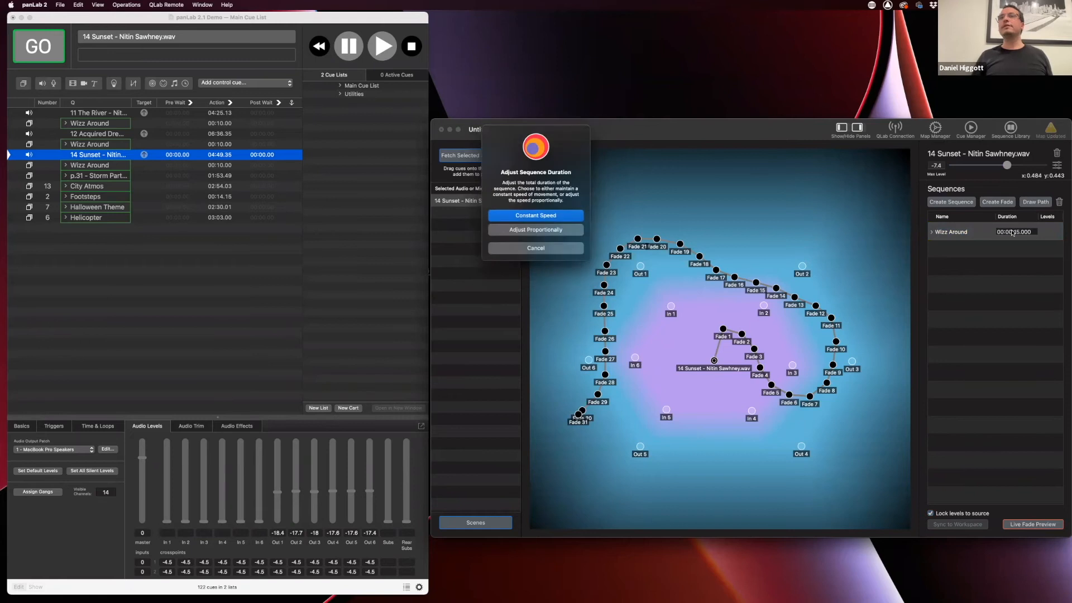
{"action": "left_click", "coordinate": [558, 230]}
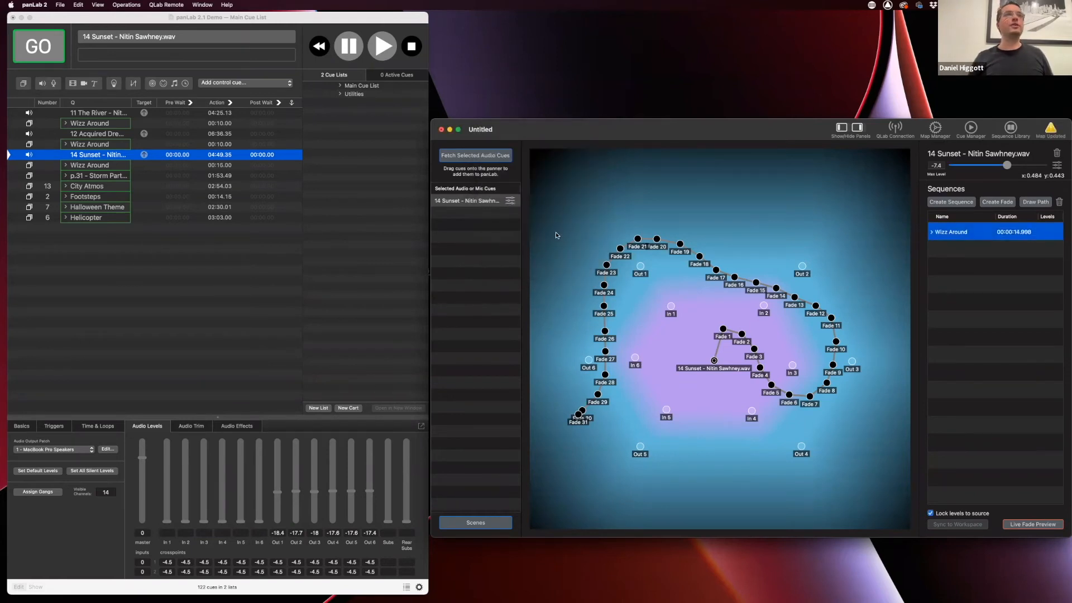
{"action": "left_click", "coordinate": [222, 165]}
{"action": "left_click", "coordinate": [218, 165]}
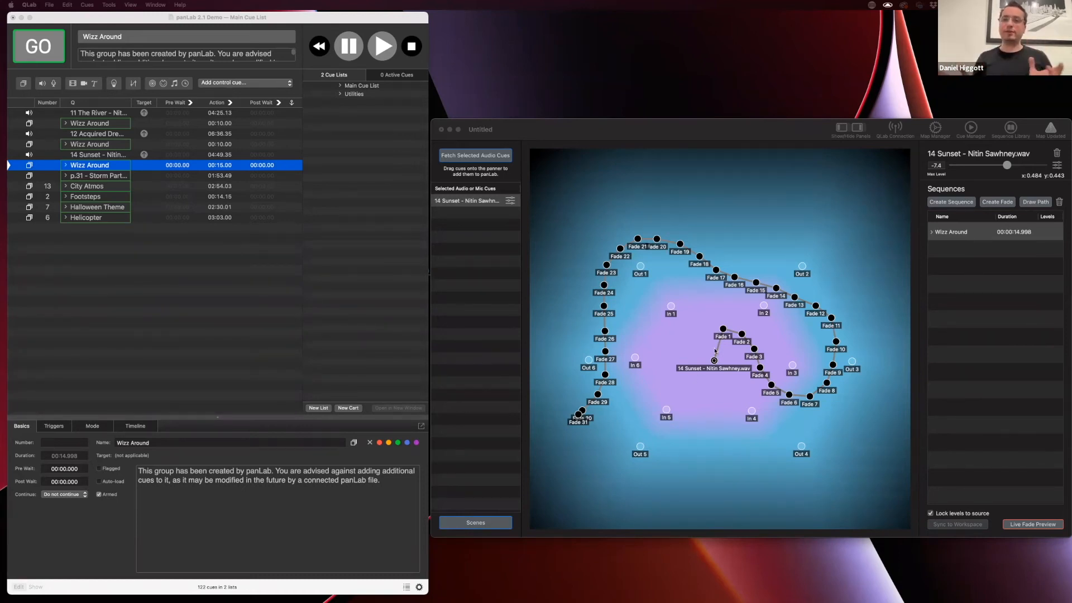
Deselect the Wizz Around sequence to hide its path and select the 14 Sunset source on the map
{"action": "left_click", "coordinate": [721, 396]}
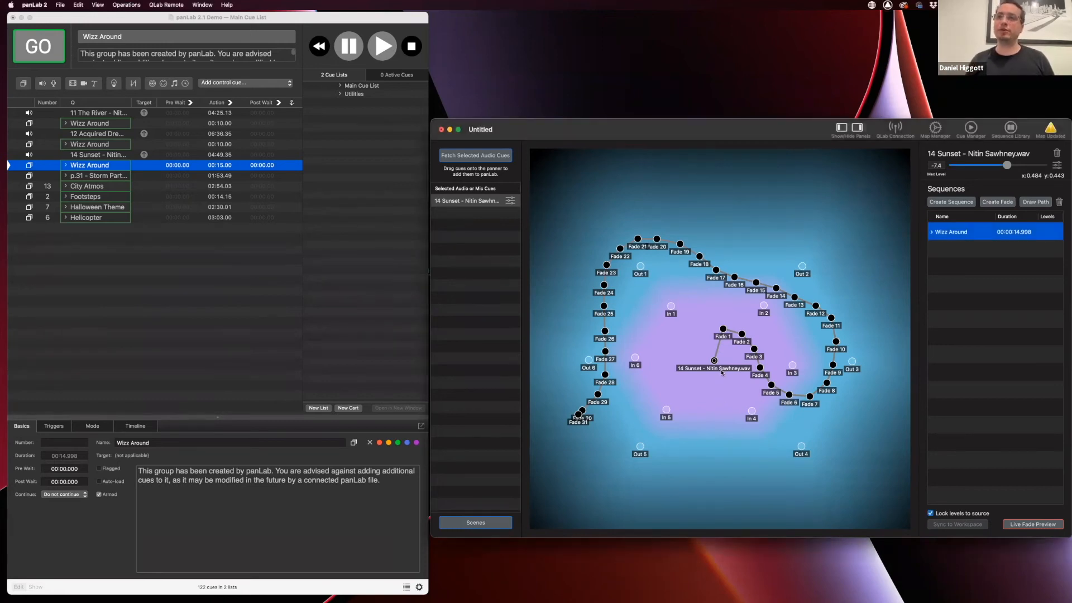
{"action": "left_click", "coordinate": [719, 381]}
{"action": "mouse_move", "coordinate": [714, 363]}
{"action": "left_mouse_down"}
{"action": "mouse_move", "coordinate": [713, 347]}
{"action": "mouse_move", "coordinate": [716, 360]}
{"action": "left_mouse_up"}
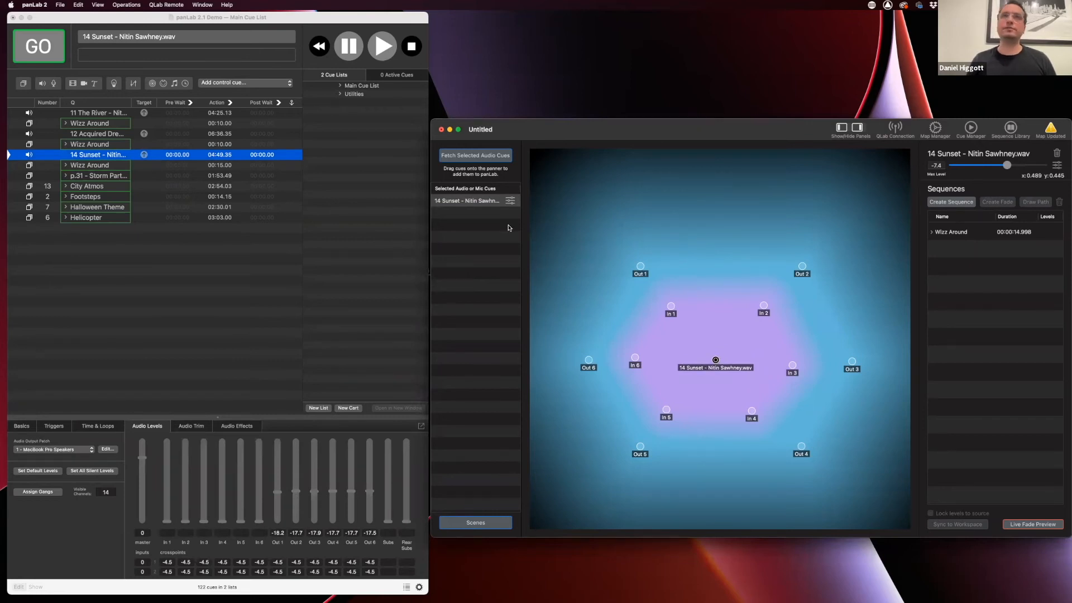
Show the 14 Sunset cue's level and Inner/Outer Zone opacity settings
{"action": "left_click", "coordinate": [512, 202]}
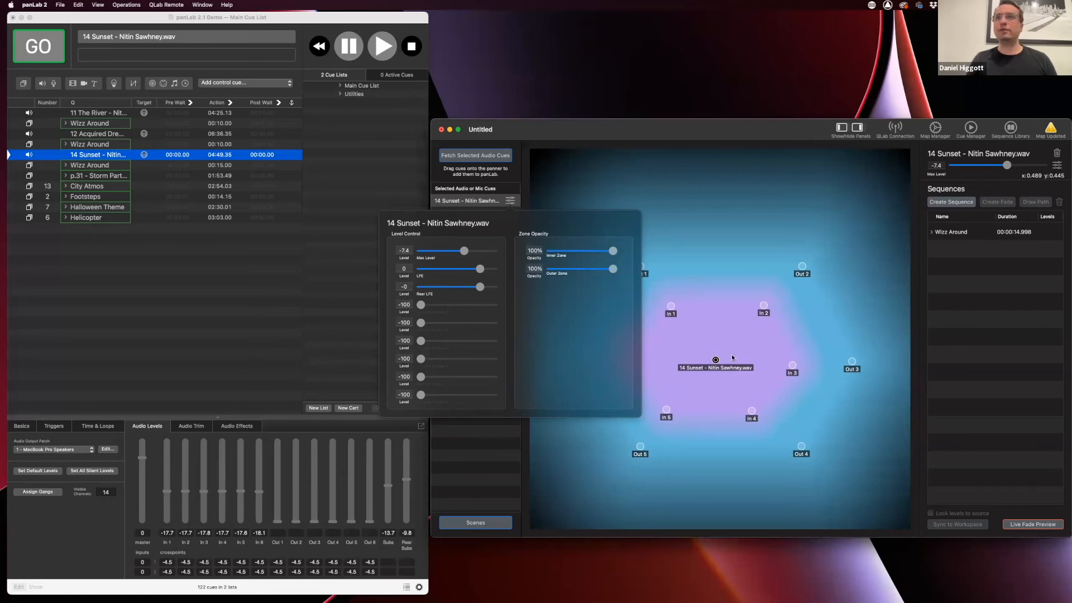
Move 14 Sunset up between In 1 and In 2, lower its Inner Zone opacity to 24%, then deselect it
{"action": "left_click", "coordinate": [717, 359]}
{"action": "left_click_drag", "start_coordinate": [717, 359], "coordinate": [716, 313]}
{"action": "left_click", "coordinate": [510, 200]}
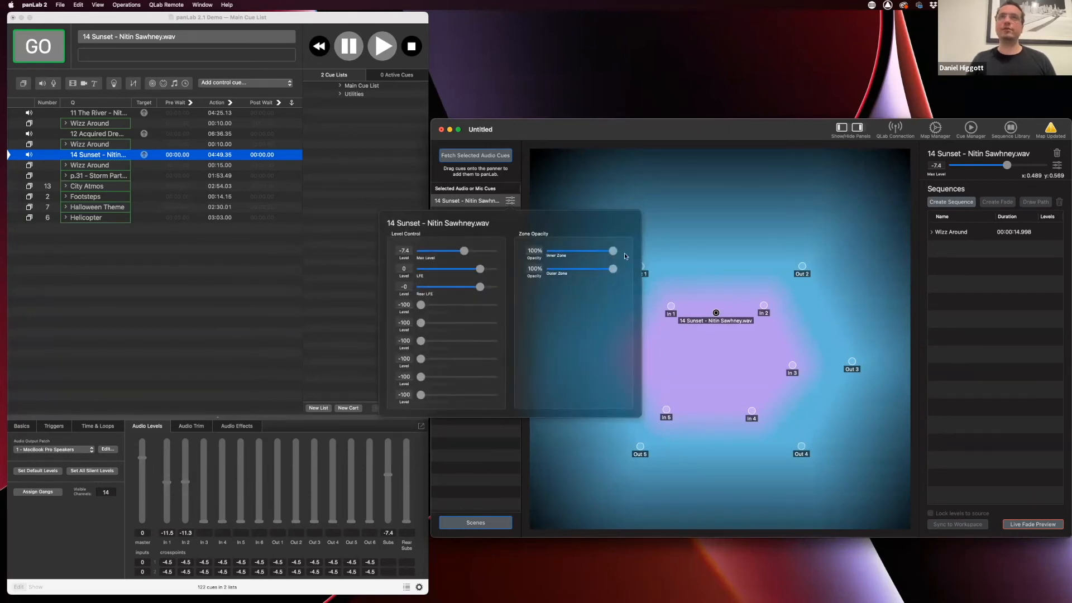
{"action": "left_click_drag", "start_coordinate": [613, 251], "coordinate": [590, 252]}
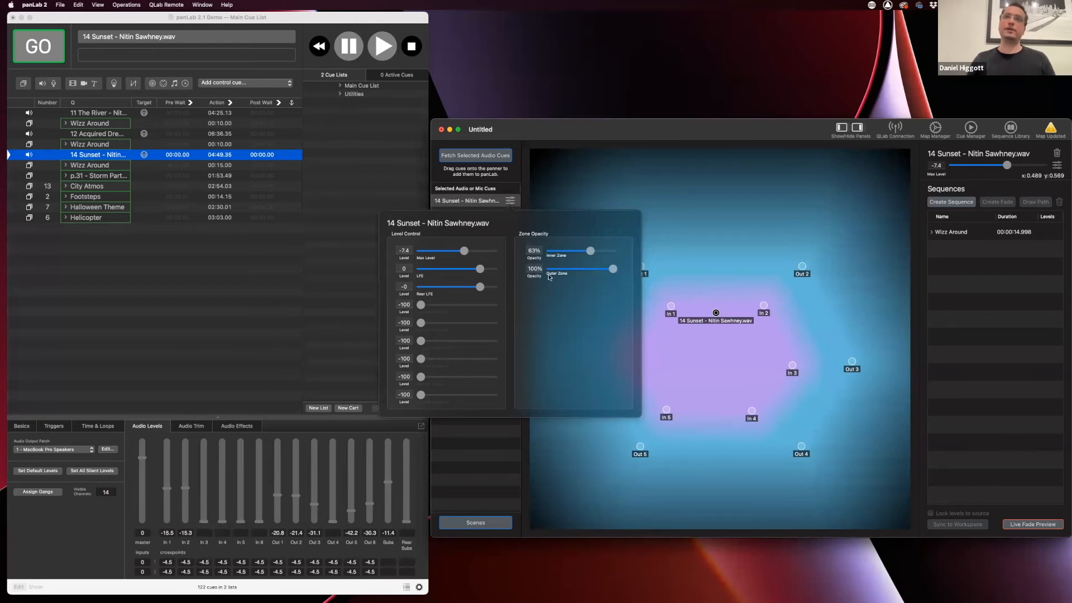
{"action": "left_click", "coordinate": [582, 251]}
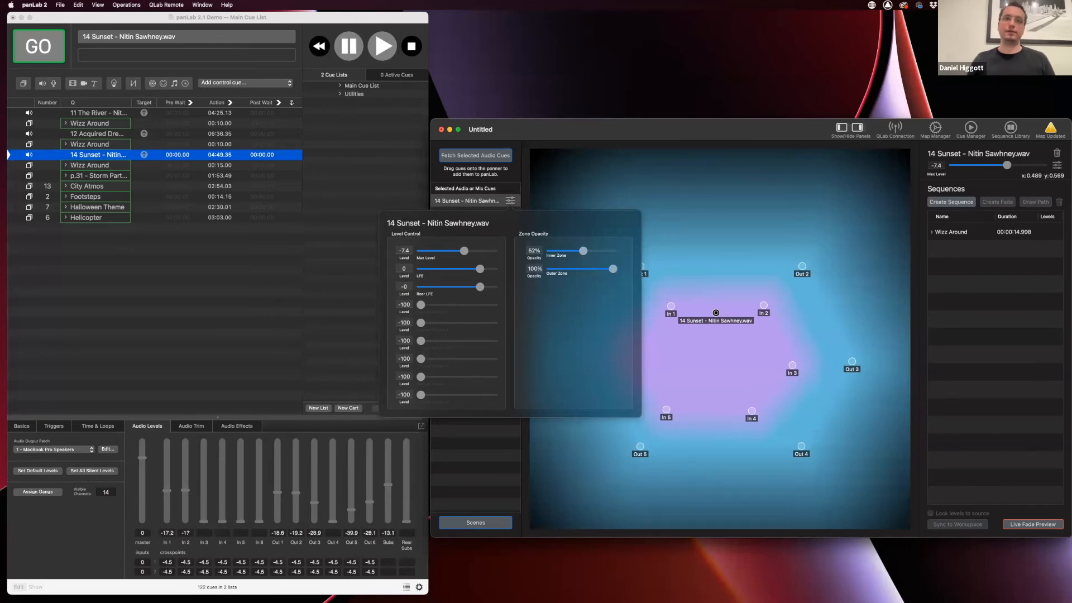
{"action": "left_click_drag", "start_coordinate": [584, 251], "coordinate": [566, 251]}
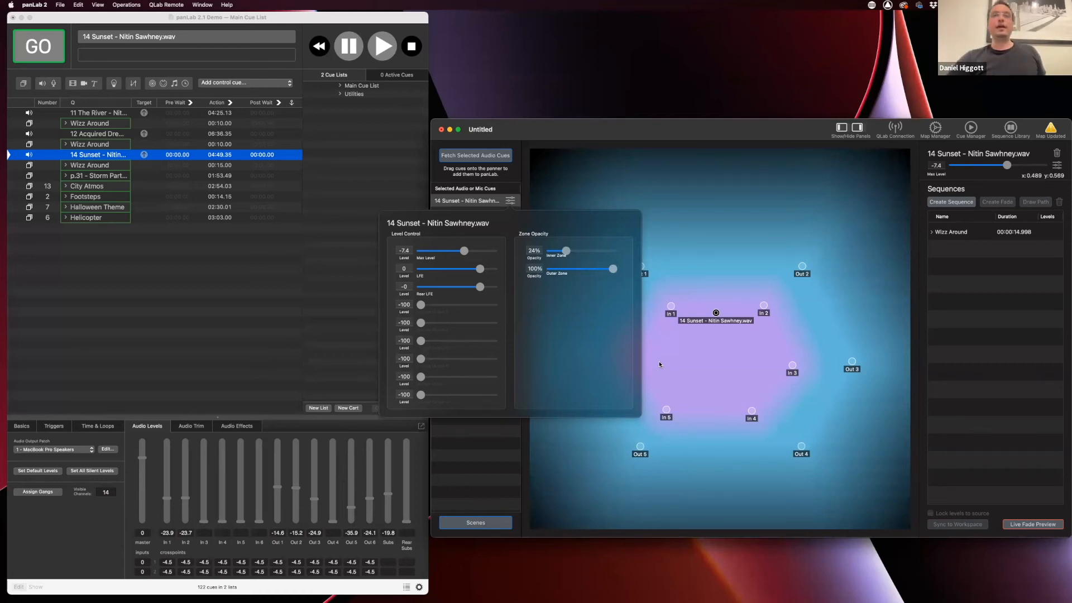
{"action": "left_click", "coordinate": [849, 163]}
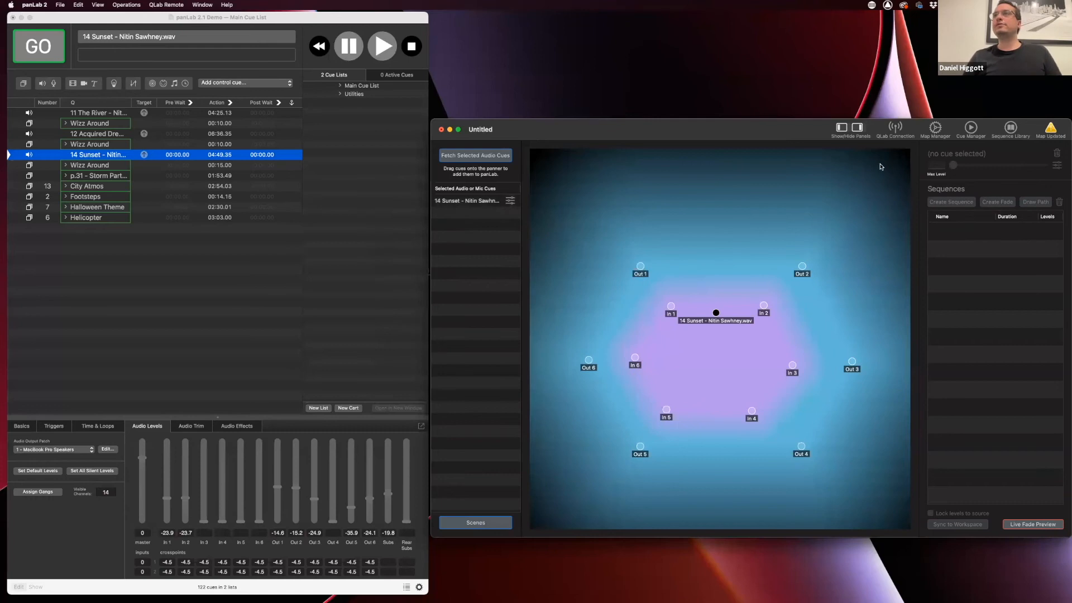
In Map Manager, search 'plan' and set Plan.jpg as the Auditorium map's background image
{"action": "left_click", "coordinate": [935, 128]}
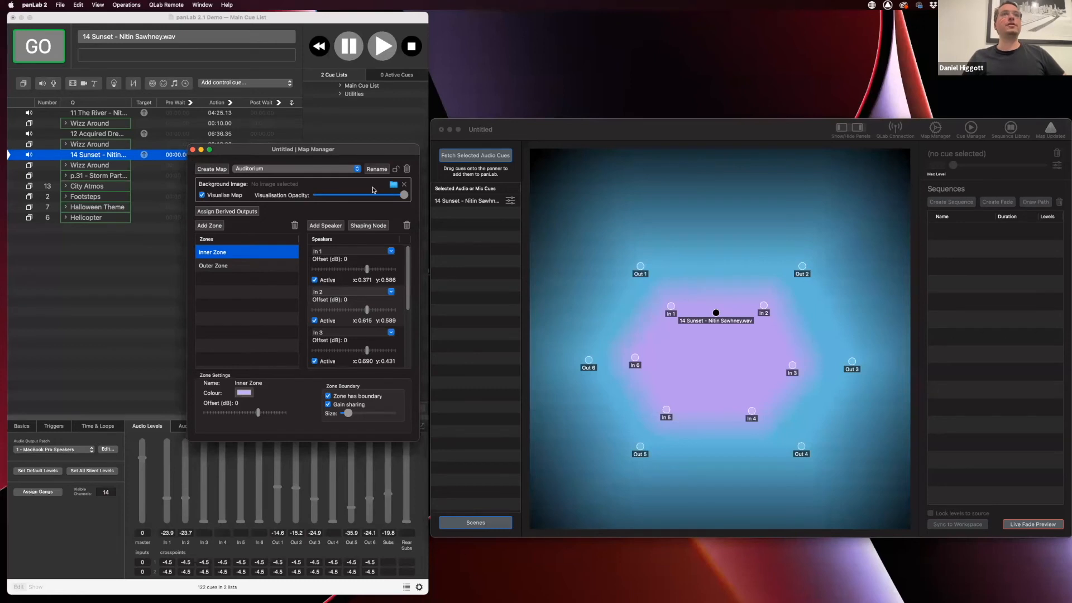
{"action": "left_click", "coordinate": [394, 185]}
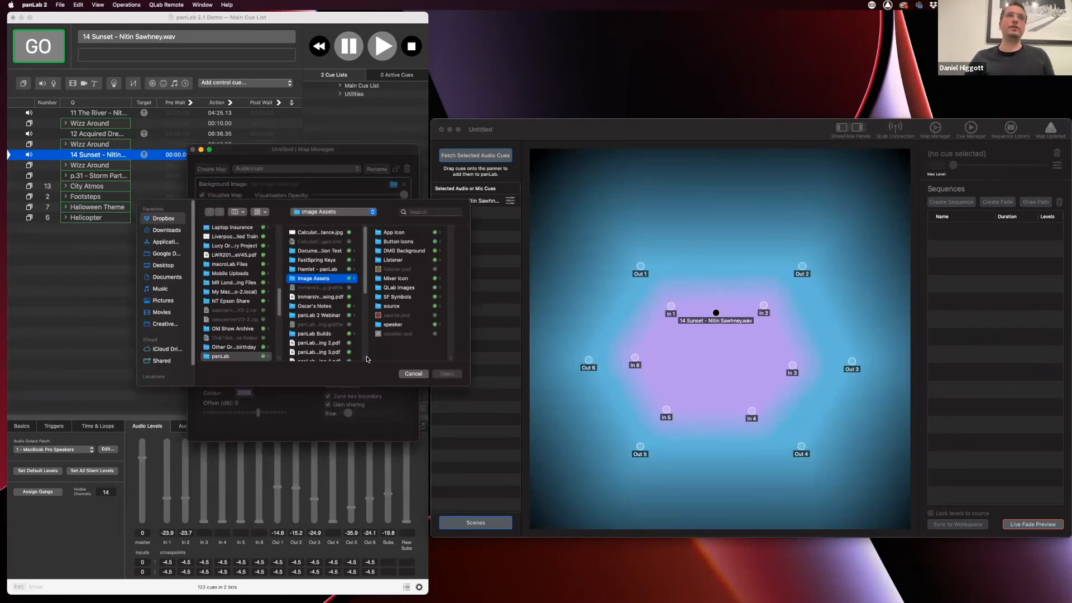
{"action": "left_click", "coordinate": [413, 374]}
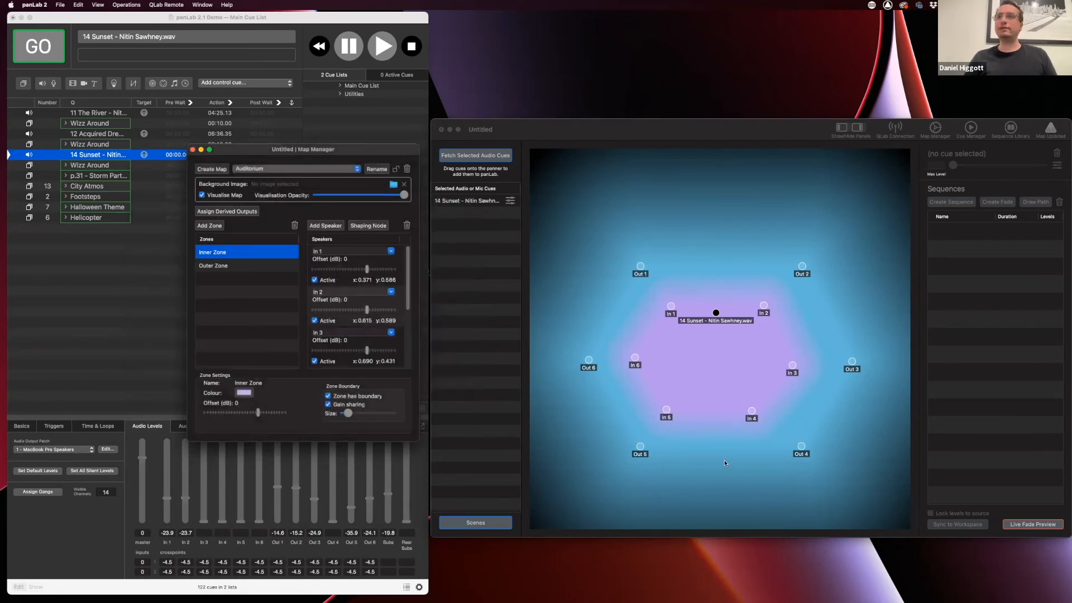
{"action": "left_click", "coordinate": [393, 185]}
{"action": "left_click", "coordinate": [420, 211]}
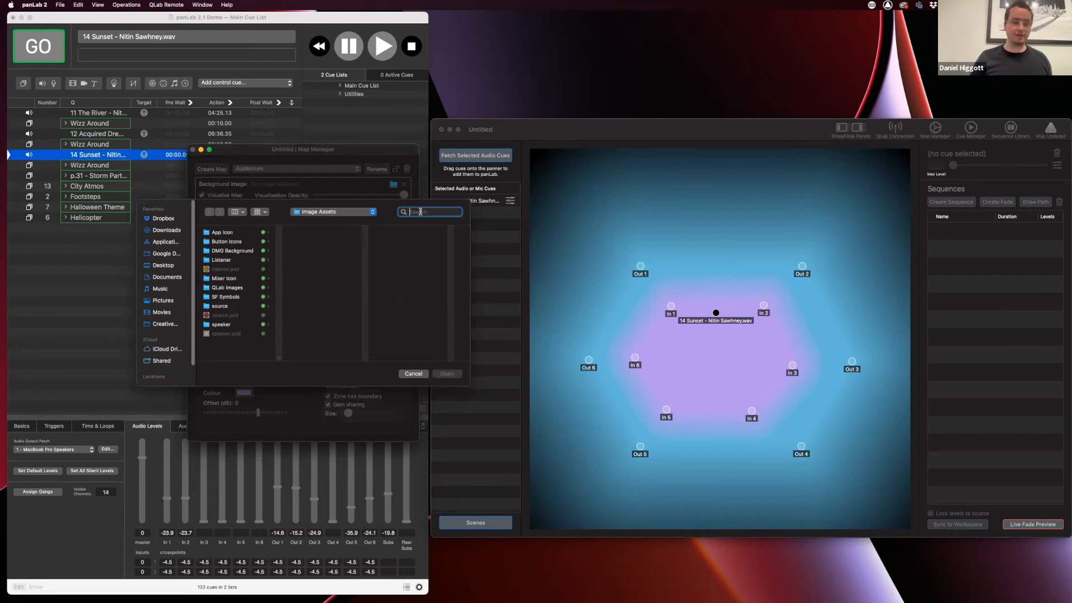
{"action": "type", "text": "plan"}
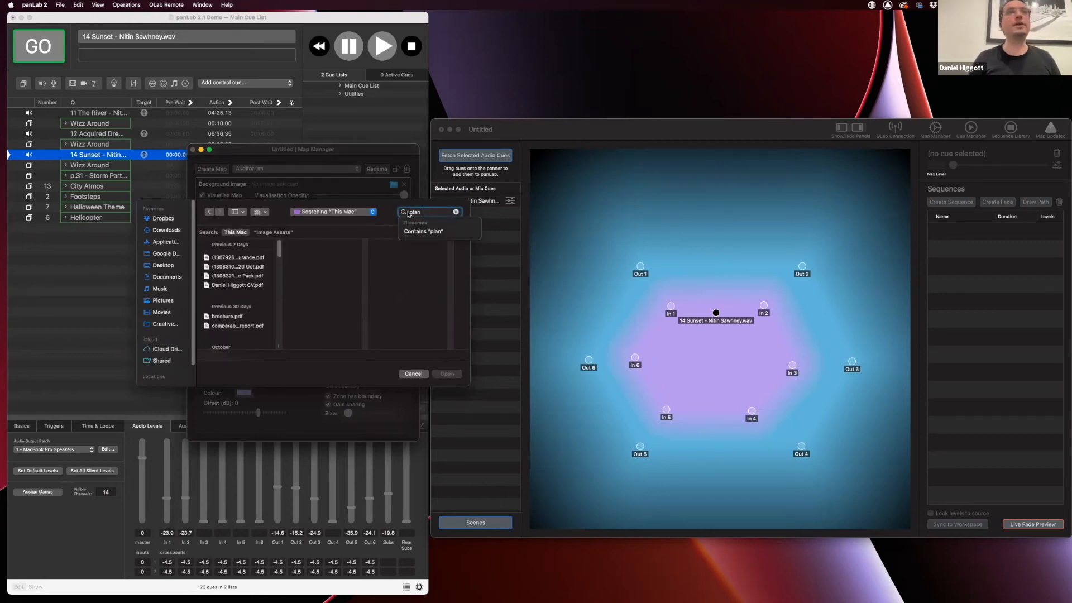
{"action": "scroll", "coordinate": [269, 314], "scroll_direction": "down", "scroll_amount": 5}
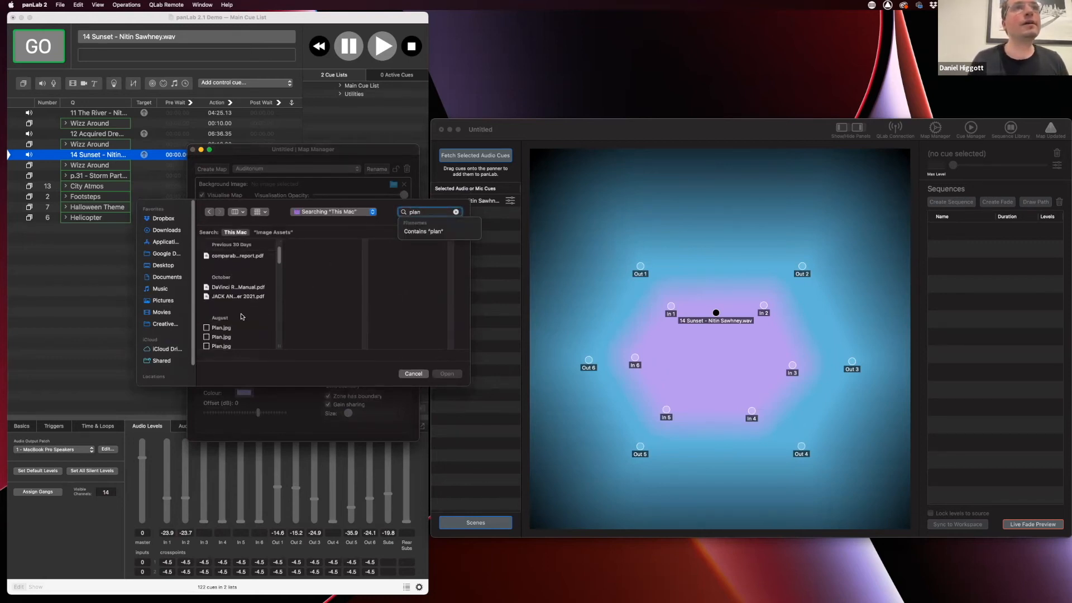
{"action": "left_click", "coordinate": [223, 328]}
{"action": "left_click", "coordinate": [447, 374]}
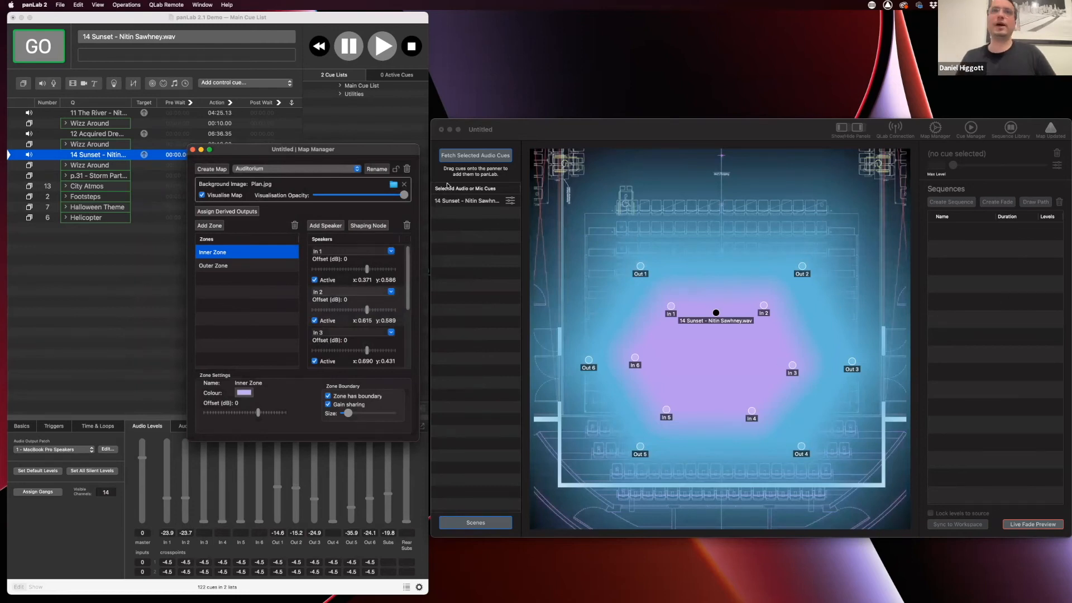
Lower the Visualisation Opacity slider and inspect speaker In 1's x and y position fields
{"action": "left_click_drag", "start_coordinate": [402, 195], "coordinate": [347, 195]}
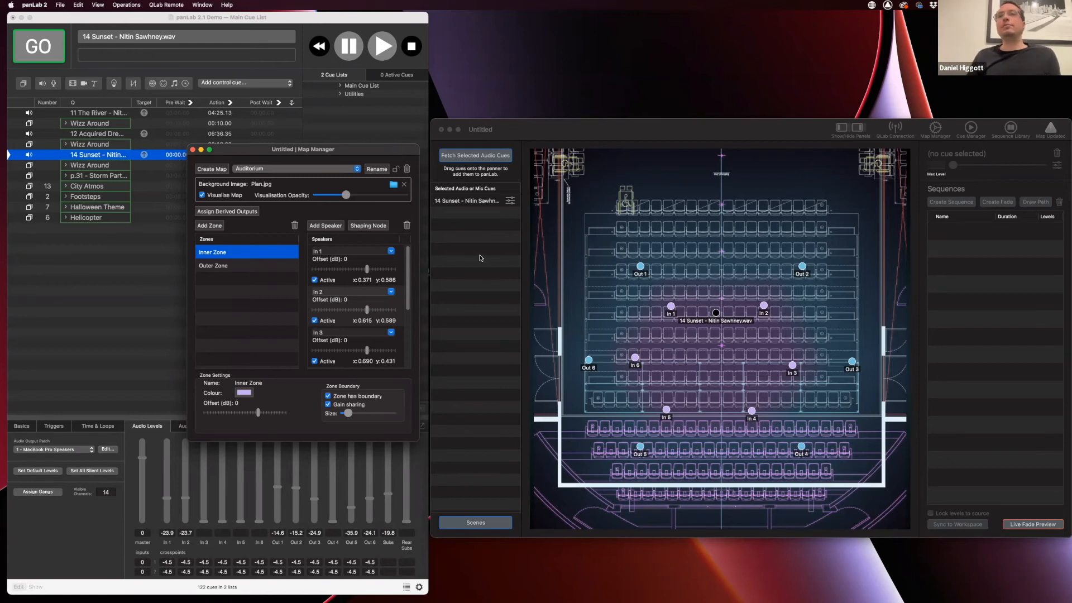
{"action": "left_click", "coordinate": [364, 280]}
{"action": "left_click", "coordinate": [390, 280]}
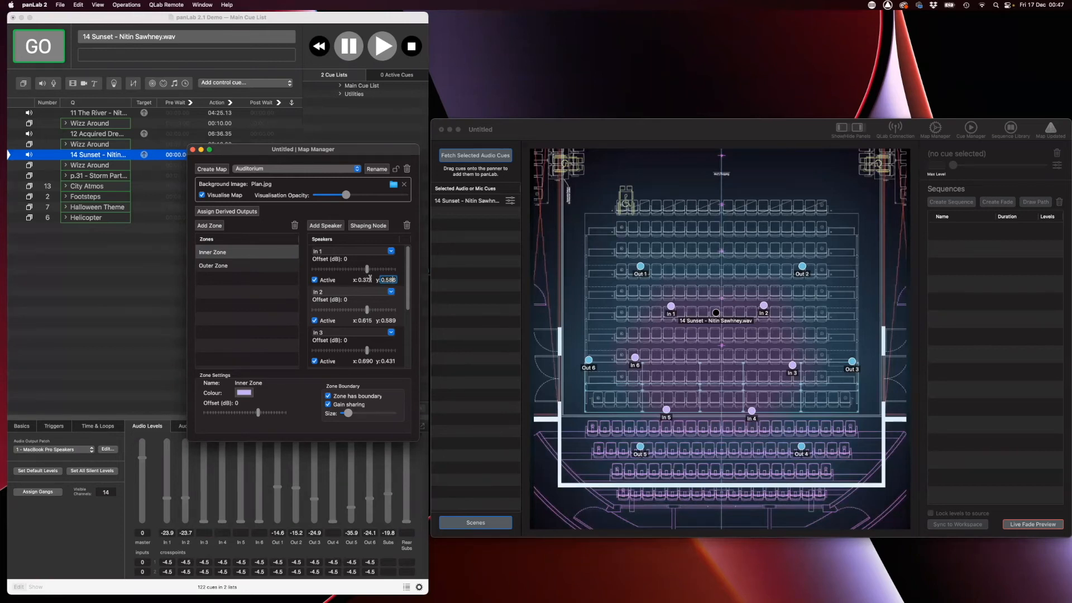
Raise the Visualisation Opacity, then give 14 Sunset Inner Zone 100% and Outer Zone 0% opacity
{"action": "left_click", "coordinate": [362, 182]}
{"action": "left_click_drag", "start_coordinate": [346, 195], "coordinate": [381, 195]}
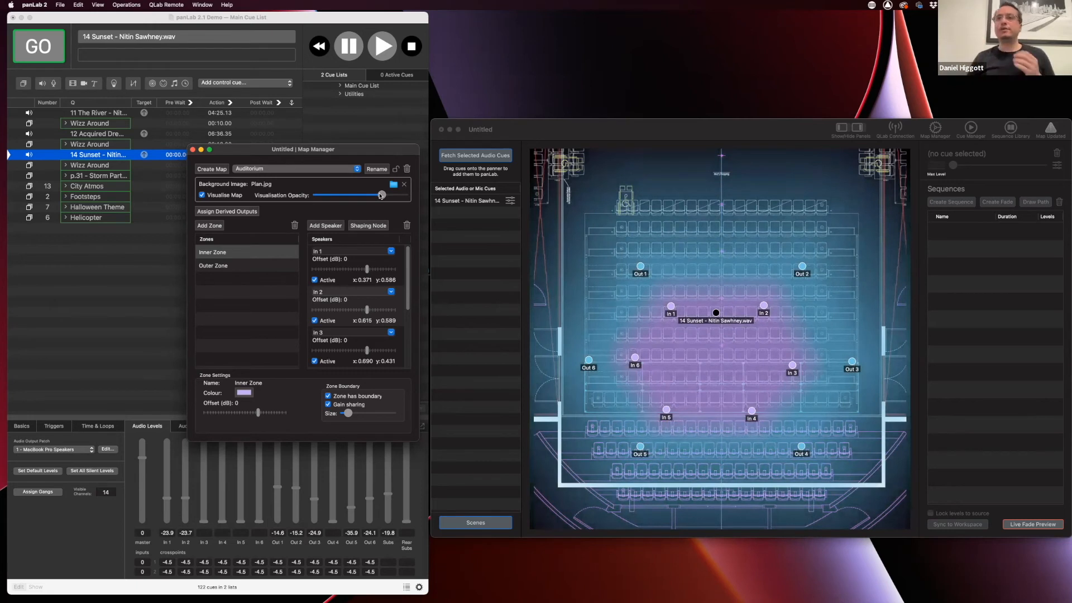
{"action": "left_click", "coordinate": [733, 347]}
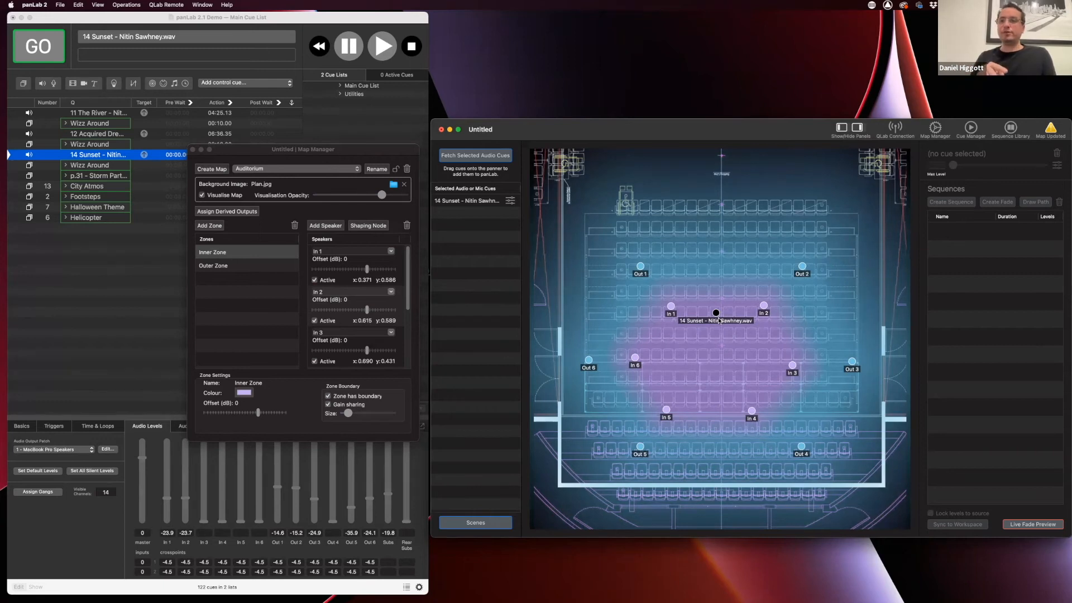
{"action": "left_click_drag", "start_coordinate": [717, 314], "coordinate": [713, 312]}
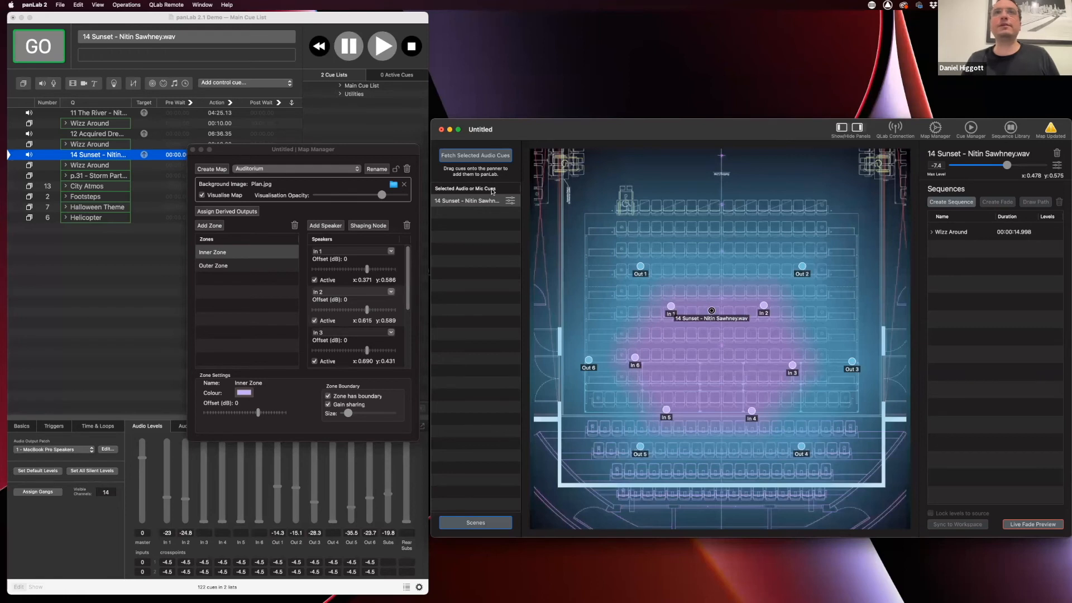
{"action": "left_click", "coordinate": [510, 201]}
{"action": "left_click_drag", "start_coordinate": [566, 251], "coordinate": [551, 271]}
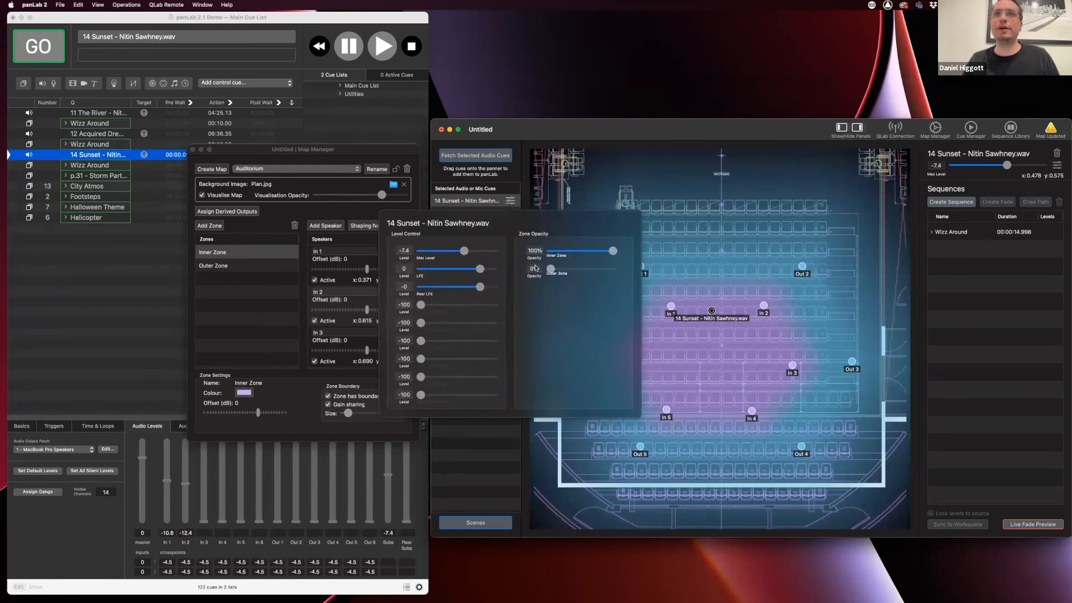
{"action": "left_click", "coordinate": [722, 337]}
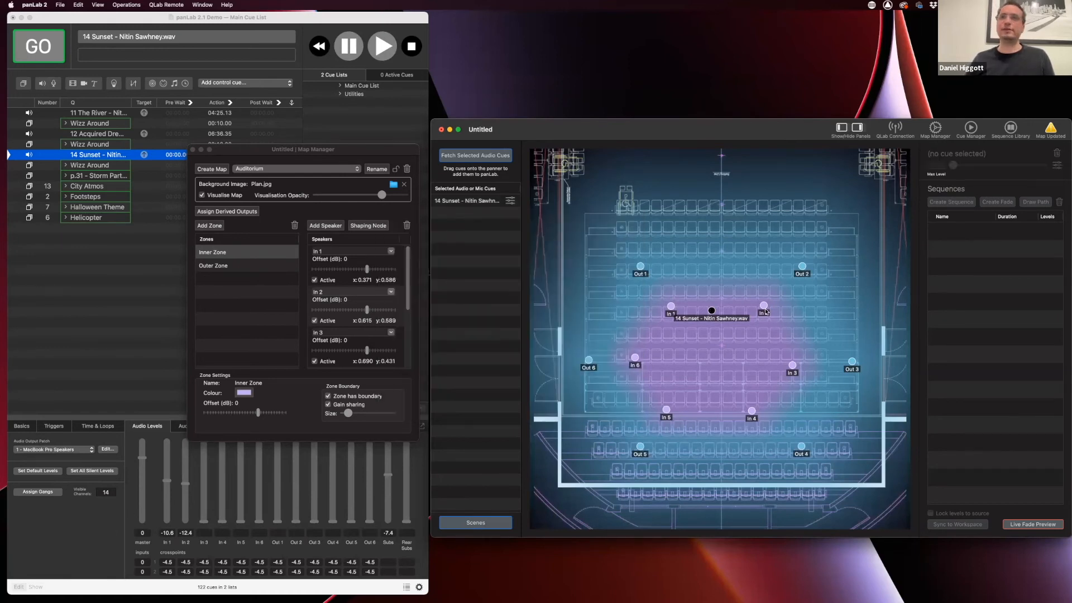
Nudge 14 Sunset to x 0.478, y 0.543, between In 1 and In 2
{"action": "mouse_move", "coordinate": [712, 310]}
{"action": "left_mouse_down"}
{"action": "mouse_move", "coordinate": [688, 308]}
{"action": "mouse_move", "coordinate": [714, 303]}
{"action": "mouse_move", "coordinate": [713, 322]}
{"action": "left_mouse_up"}
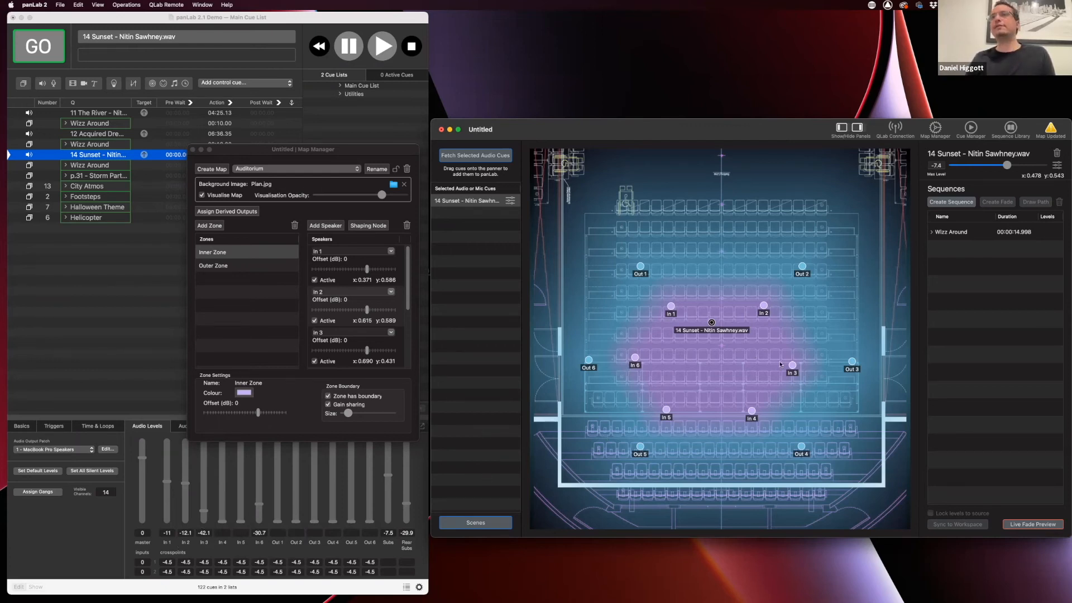
Drag 14 Sunset down, back up, then left onto In 1 at x 0.372, y 0.584
{"action": "left_click_drag", "start_coordinate": [712, 324], "coordinate": [709, 356]}
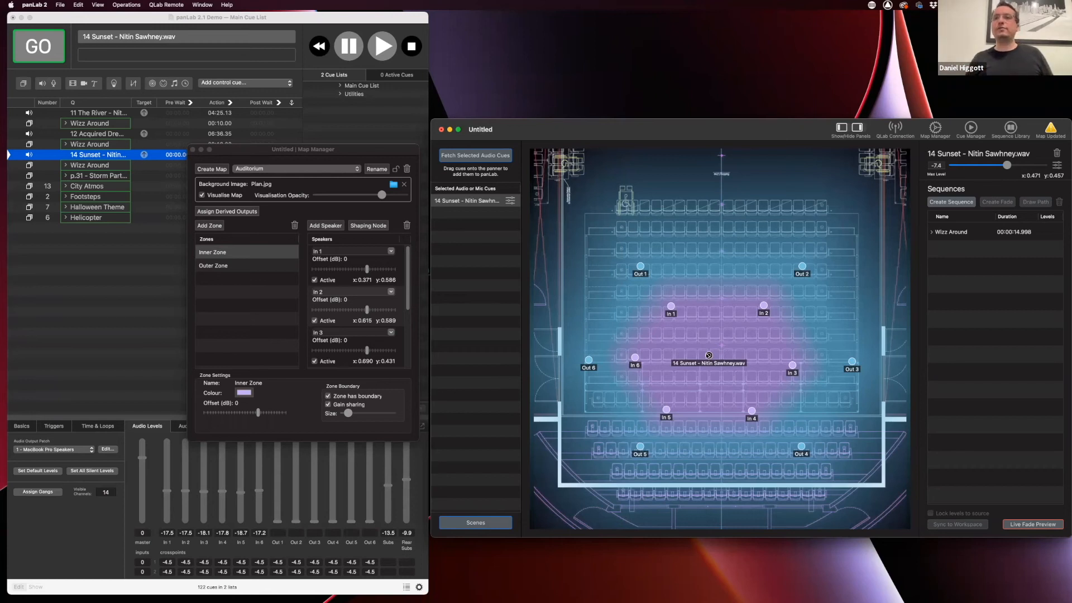
{"action": "left_click_drag", "start_coordinate": [709, 356], "coordinate": [712, 311]}
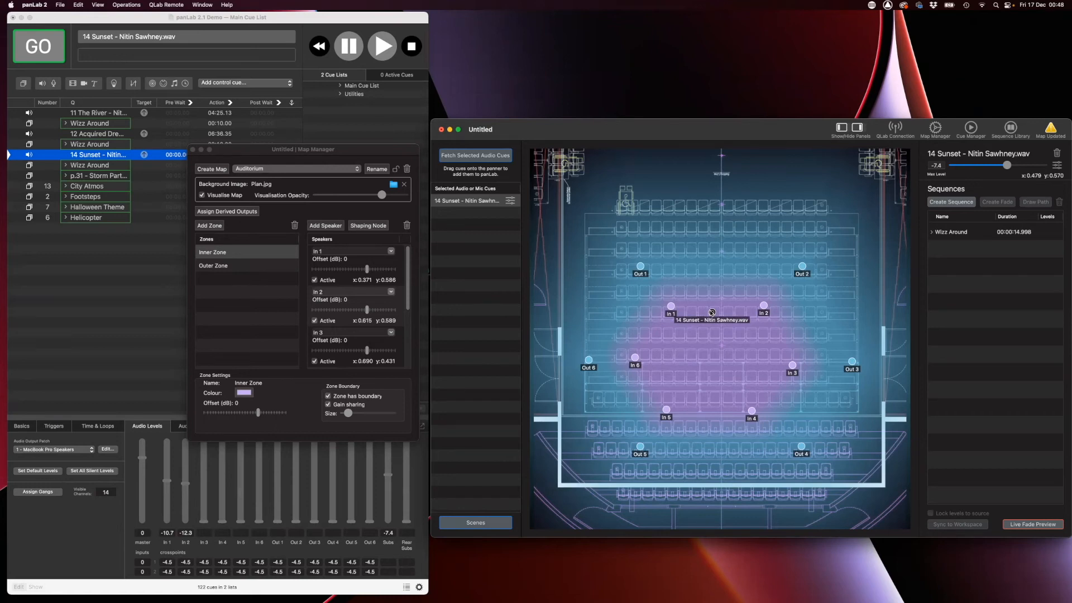
{"action": "left_click_drag", "start_coordinate": [712, 312], "coordinate": [671, 308]}
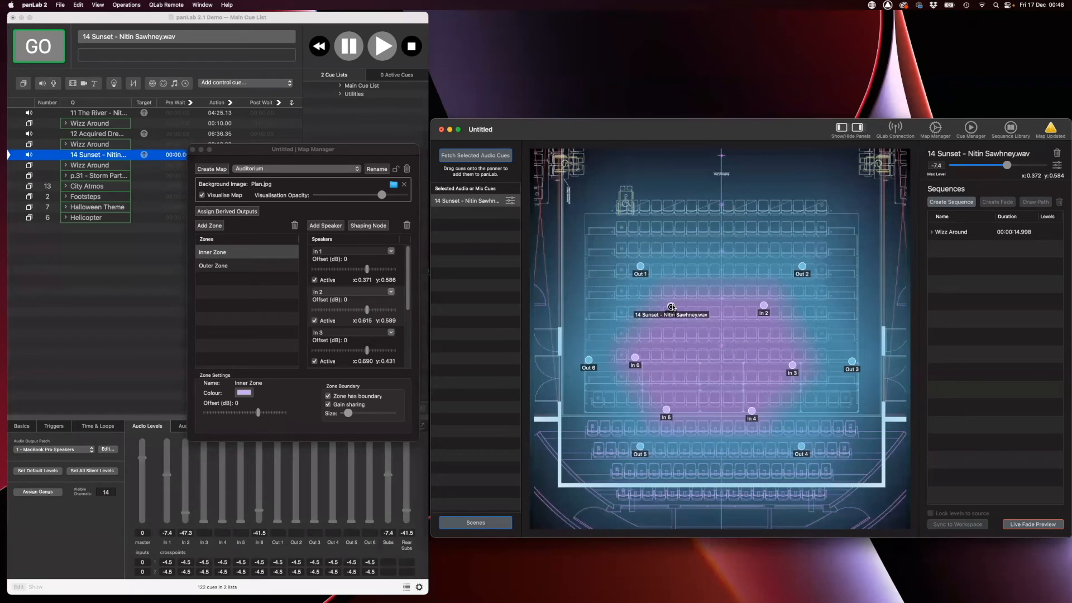
Pull 14 Sunset slightly down-right off In 1 to x 0.401, y 0.543
{"action": "left_click_drag", "start_coordinate": [673, 308], "coordinate": [682, 323]}
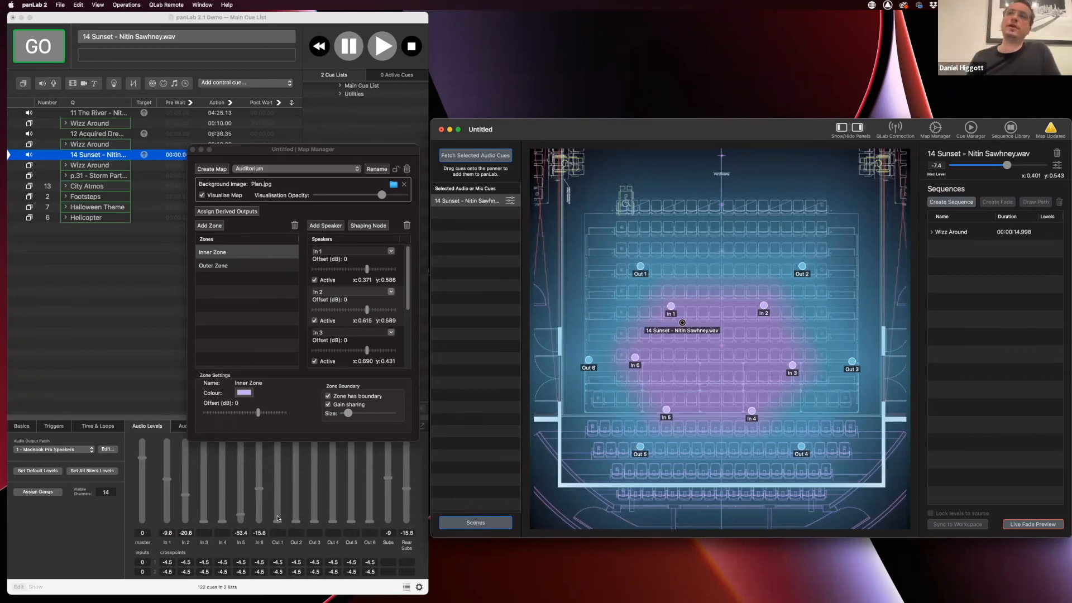
Try 14 Sunset on In 1, then settle it at x 0.416, y 0.524
{"action": "mouse_move", "coordinate": [683, 323]}
{"action": "left_mouse_down"}
{"action": "mouse_move", "coordinate": [671, 309]}
{"action": "mouse_move", "coordinate": [676, 317]}
{"action": "left_mouse_up"}
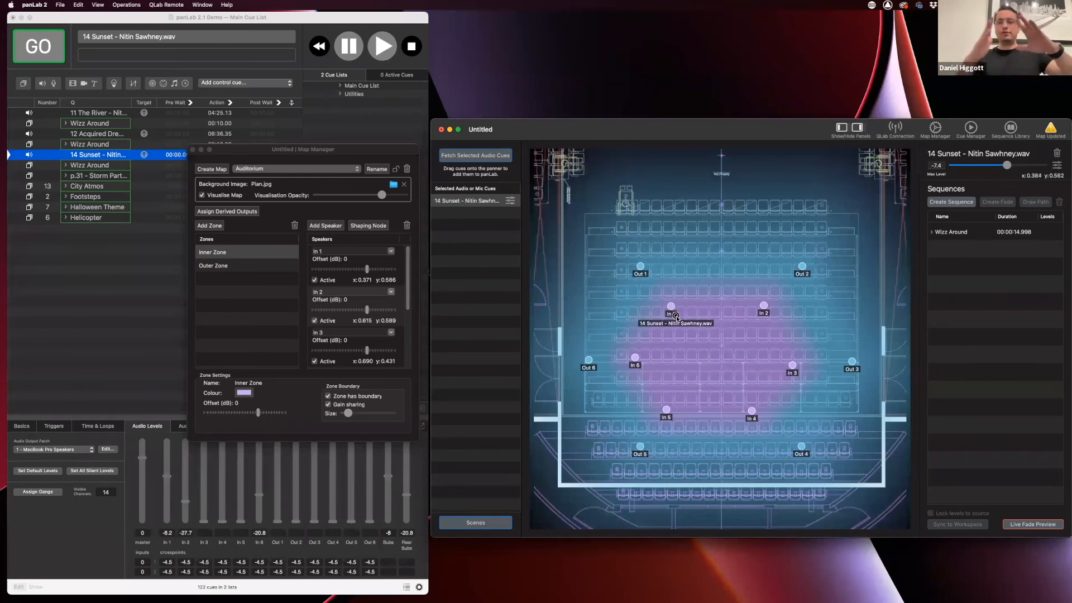
{"action": "mouse_move", "coordinate": [676, 317]}
{"action": "left_mouse_down"}
{"action": "mouse_move", "coordinate": [682, 327]}
{"action": "mouse_move", "coordinate": [671, 308]}
{"action": "left_mouse_up"}
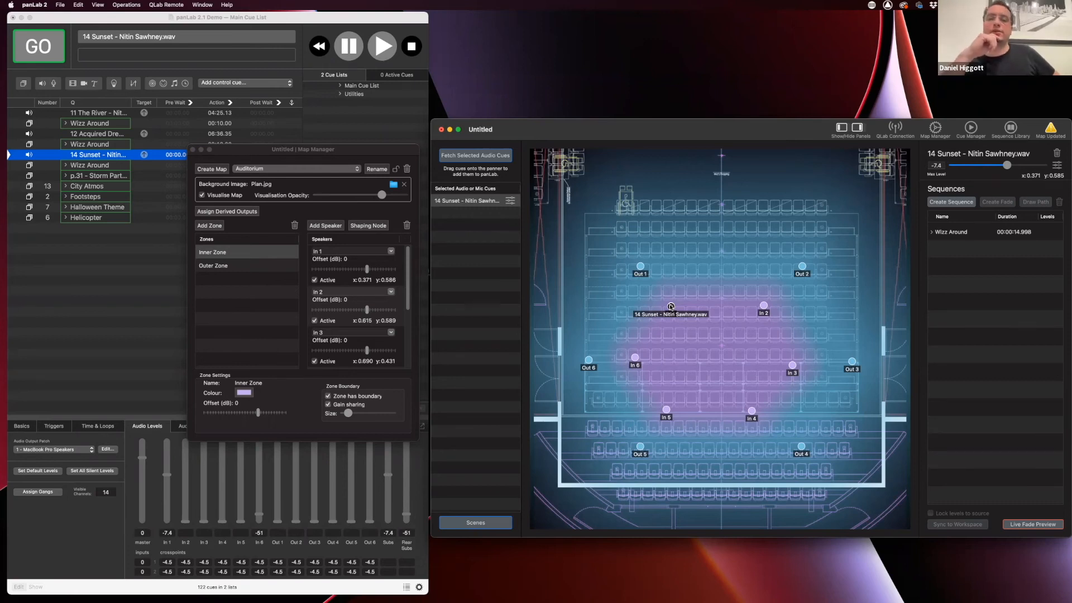
{"action": "left_click_drag", "start_coordinate": [670, 307], "coordinate": [682, 330]}
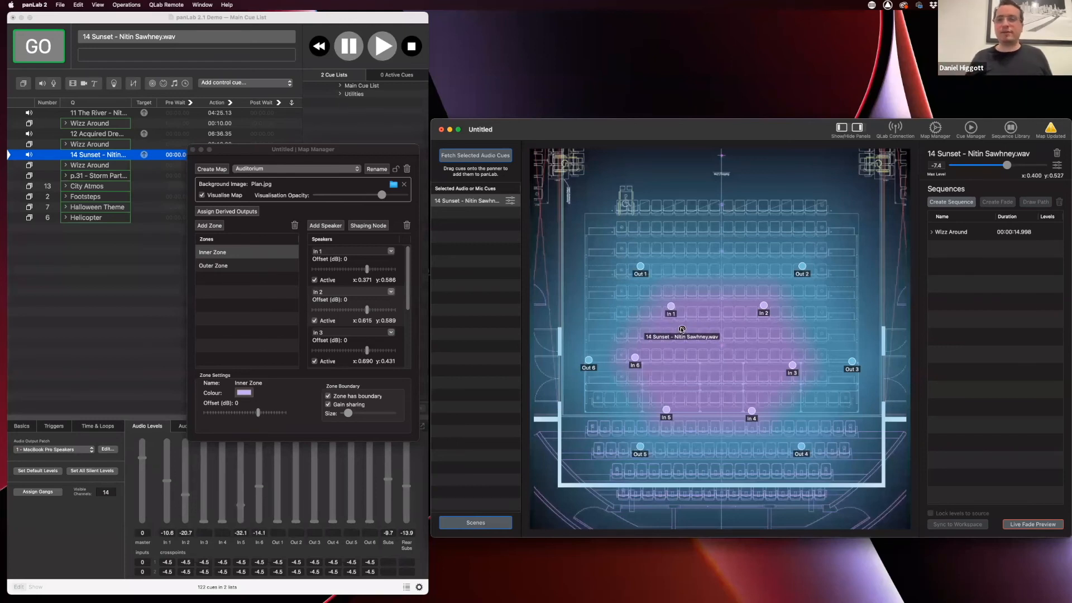
{"action": "mouse_move", "coordinate": [681, 329]}
{"action": "left_mouse_down"}
{"action": "mouse_move", "coordinate": [670, 306]}
{"action": "mouse_move", "coordinate": [687, 329]}
{"action": "left_mouse_up"}
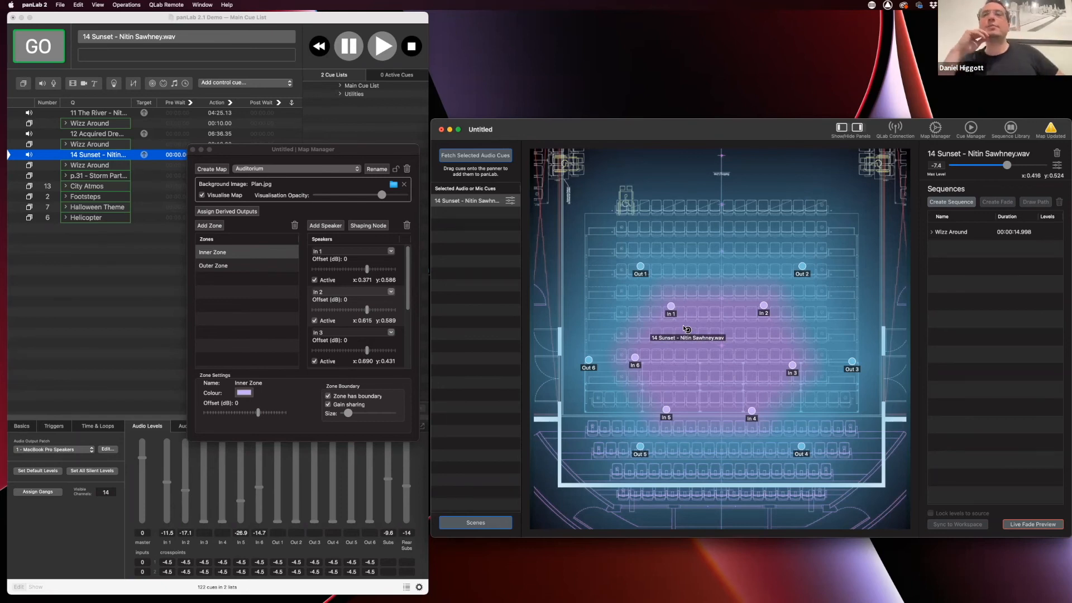
{"action": "left_click_drag", "start_coordinate": [688, 330], "coordinate": [674, 313]}
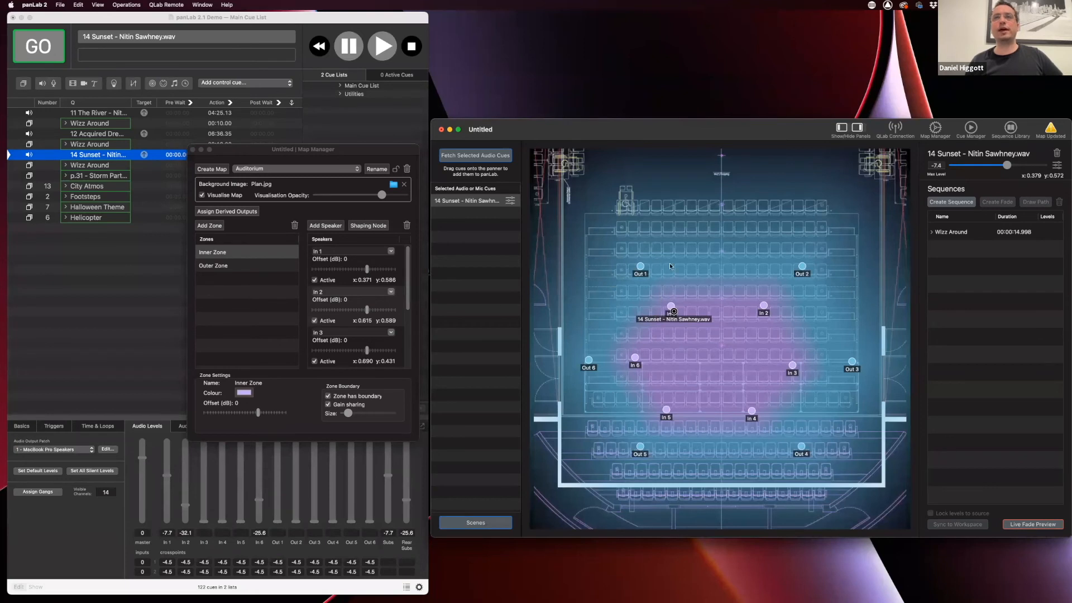
{"action": "left_click_drag", "start_coordinate": [675, 312], "coordinate": [680, 320]}
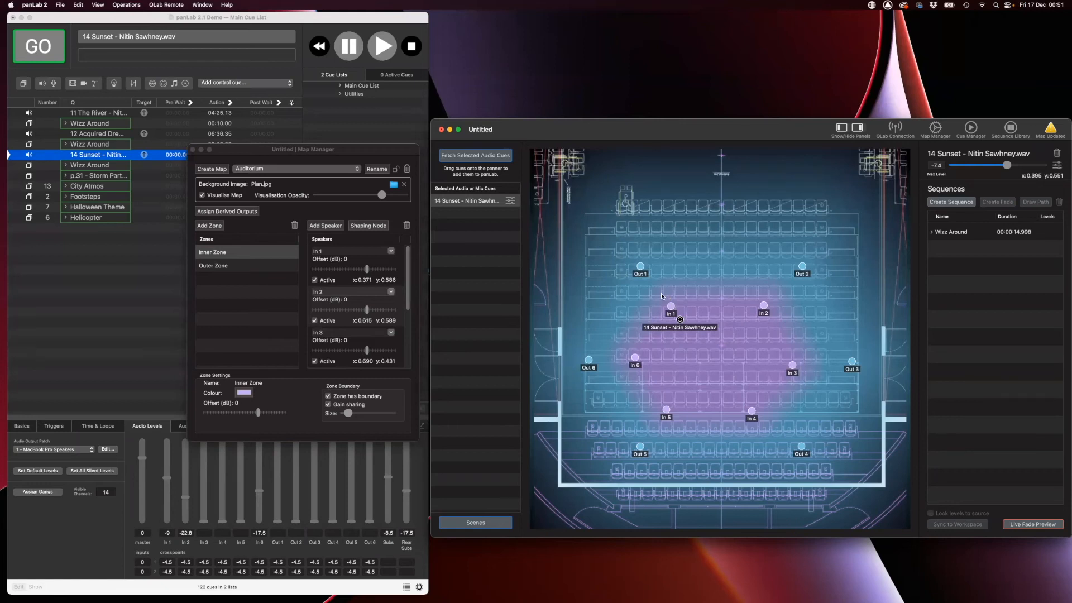
{"action": "left_click_drag", "start_coordinate": [680, 319], "coordinate": [672, 307]}
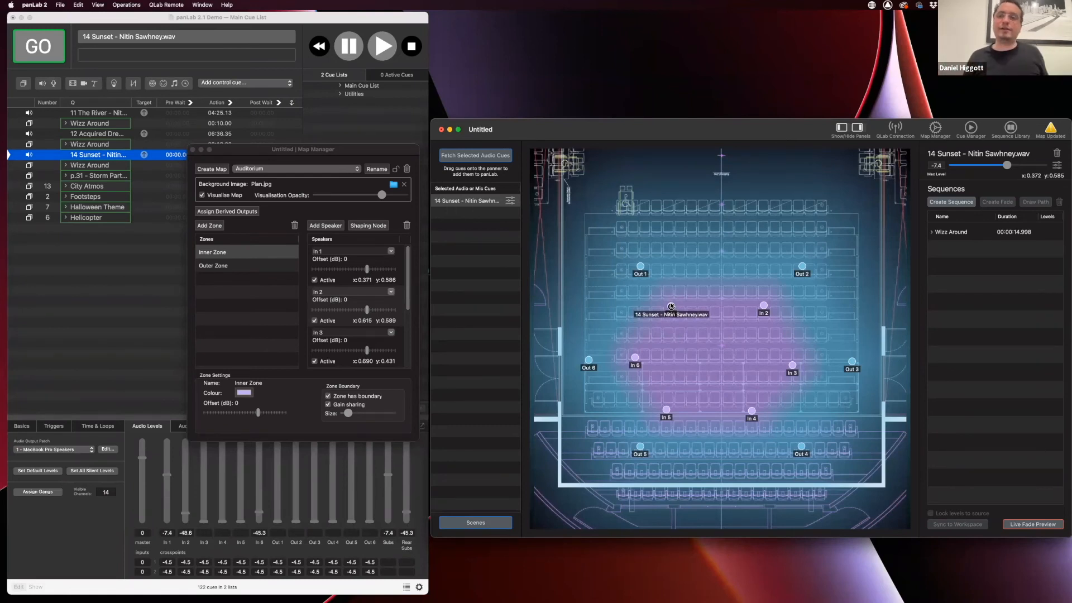
{"action": "left_click_drag", "start_coordinate": [672, 306], "coordinate": [690, 331]}
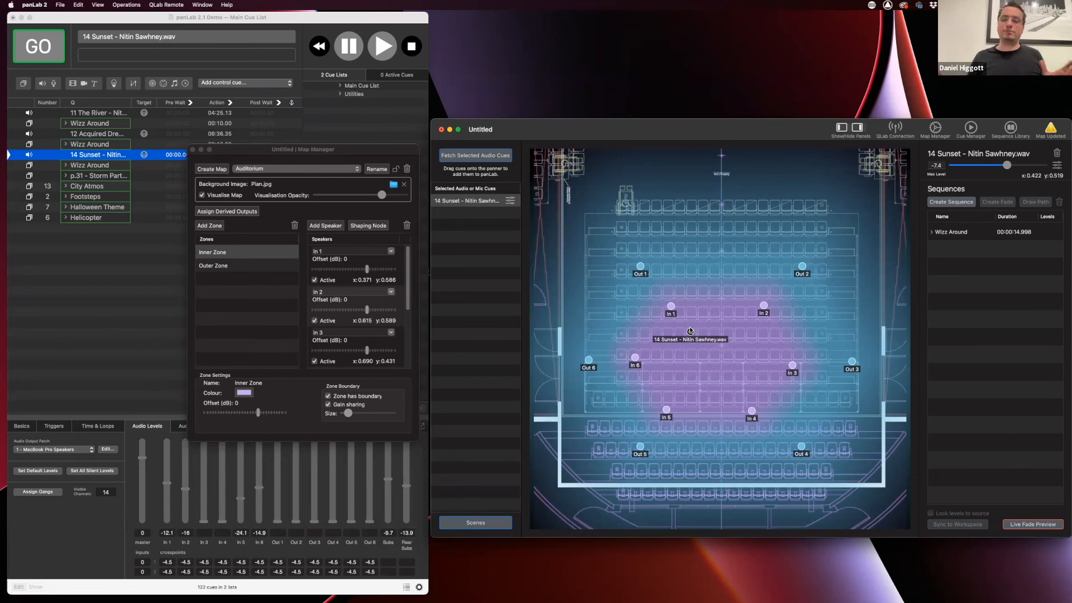
{"action": "left_click_drag", "start_coordinate": [690, 331], "coordinate": [671, 306]}
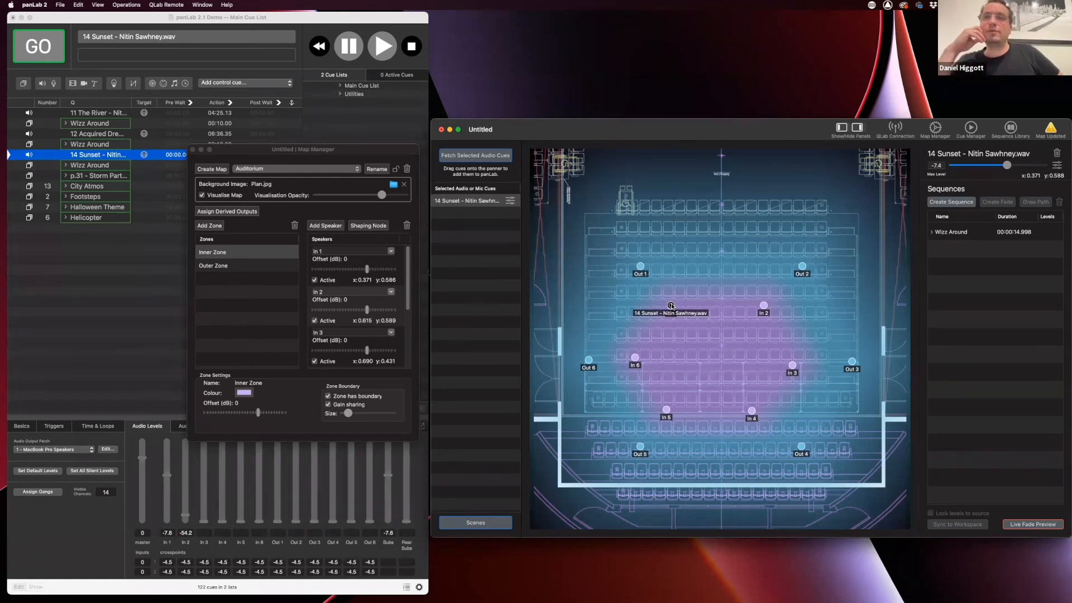
{"action": "left_click_drag", "start_coordinate": [672, 306], "coordinate": [688, 331]}
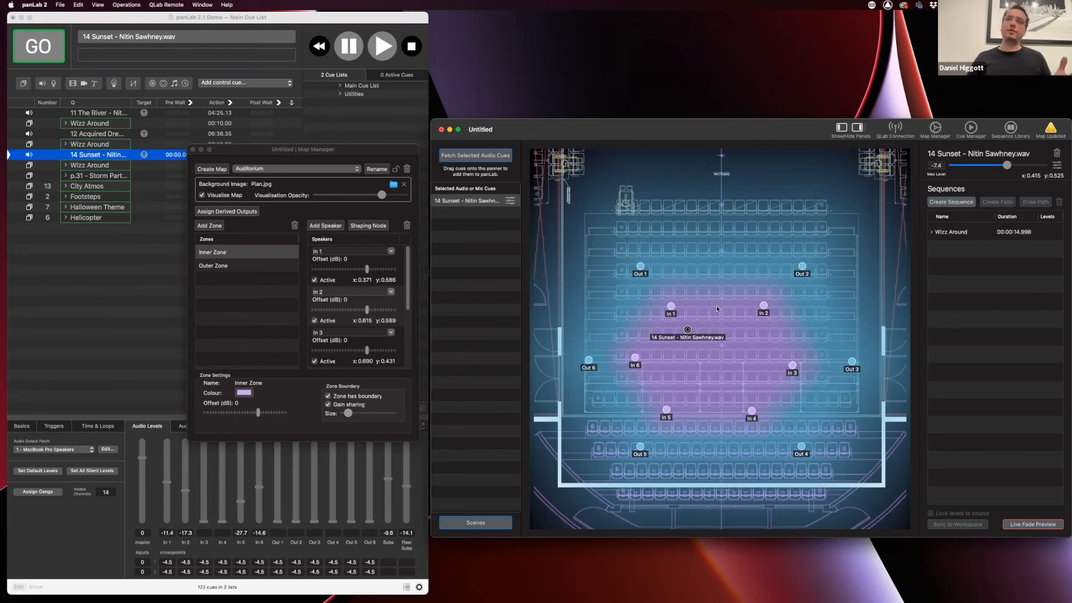
{"action": "mouse_move", "coordinate": [687, 330]}
{"action": "left_mouse_down"}
{"action": "mouse_move", "coordinate": [690, 303]}
{"action": "mouse_move", "coordinate": [686, 331]}
{"action": "left_mouse_up"}
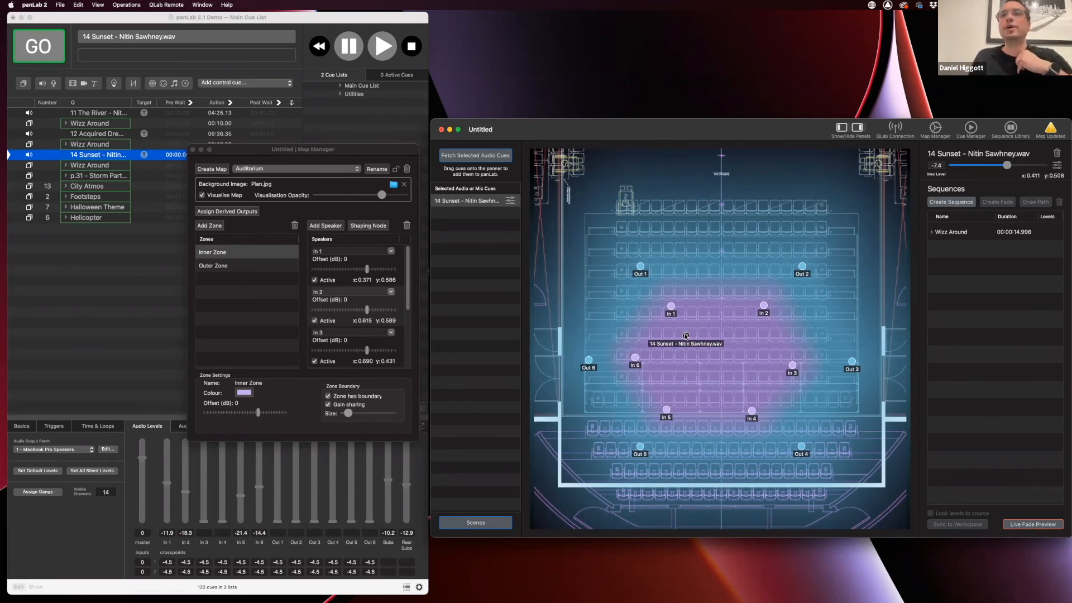
Move 14 Sunset to x 0.393, y 0.546, just beneath In 1
{"action": "left_click", "coordinate": [679, 327]}
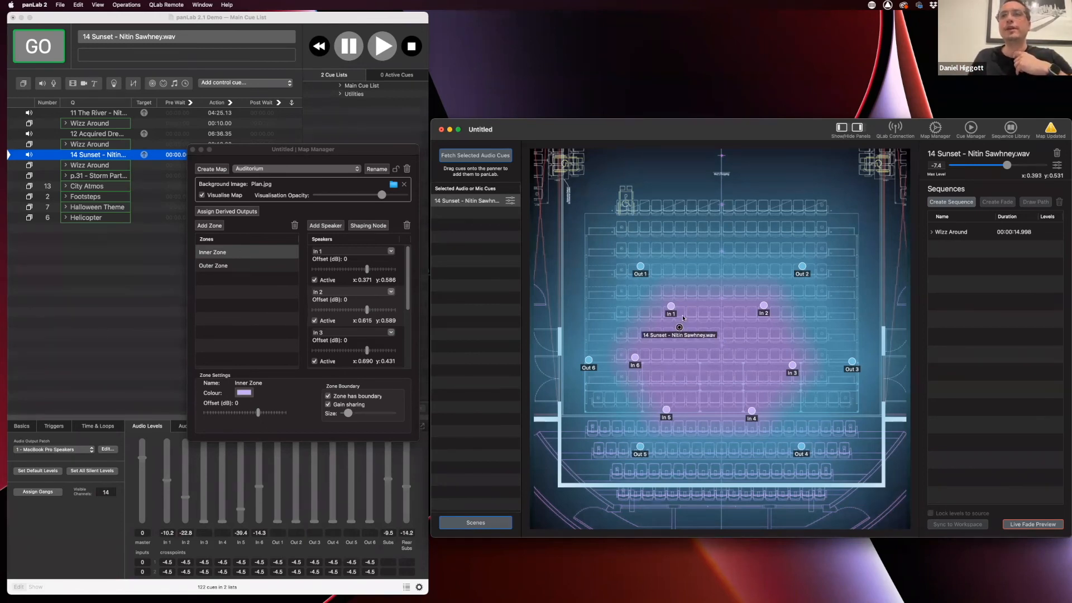
{"action": "left_click_drag", "start_coordinate": [680, 327], "coordinate": [680, 323]}
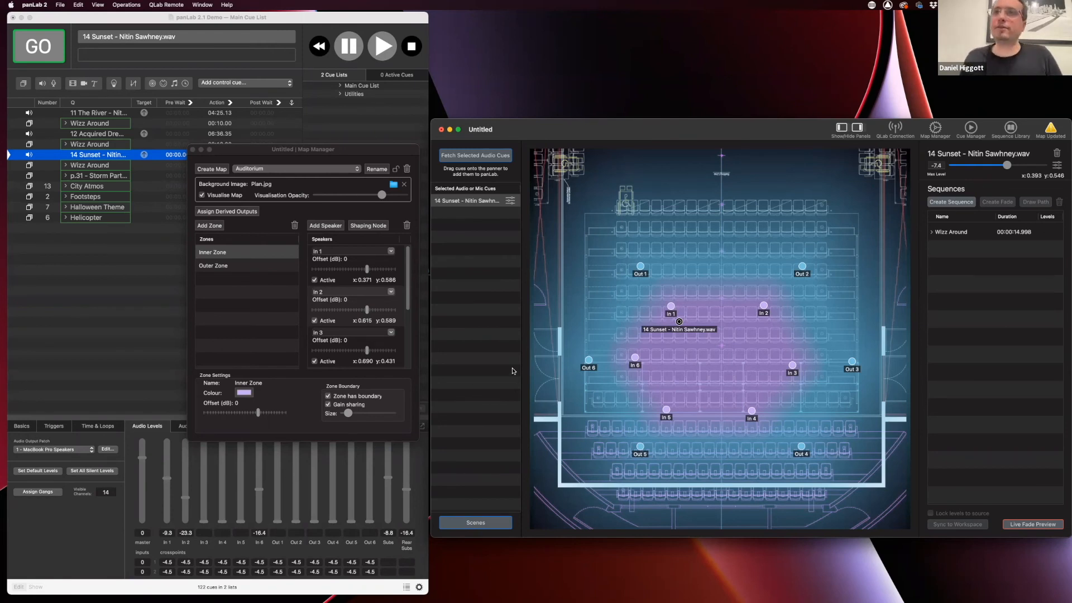
Reselect 14 Sunset and open the Map Updated alert about refreshing QLab cue levels
{"action": "left_click", "coordinate": [846, 231]}
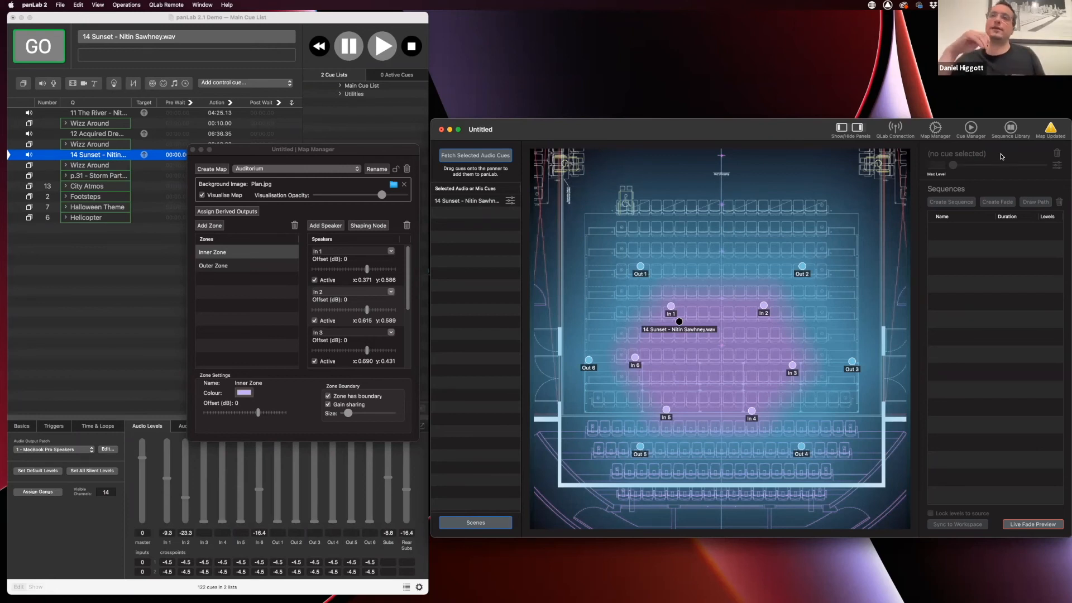
{"action": "left_click", "coordinate": [679, 323]}
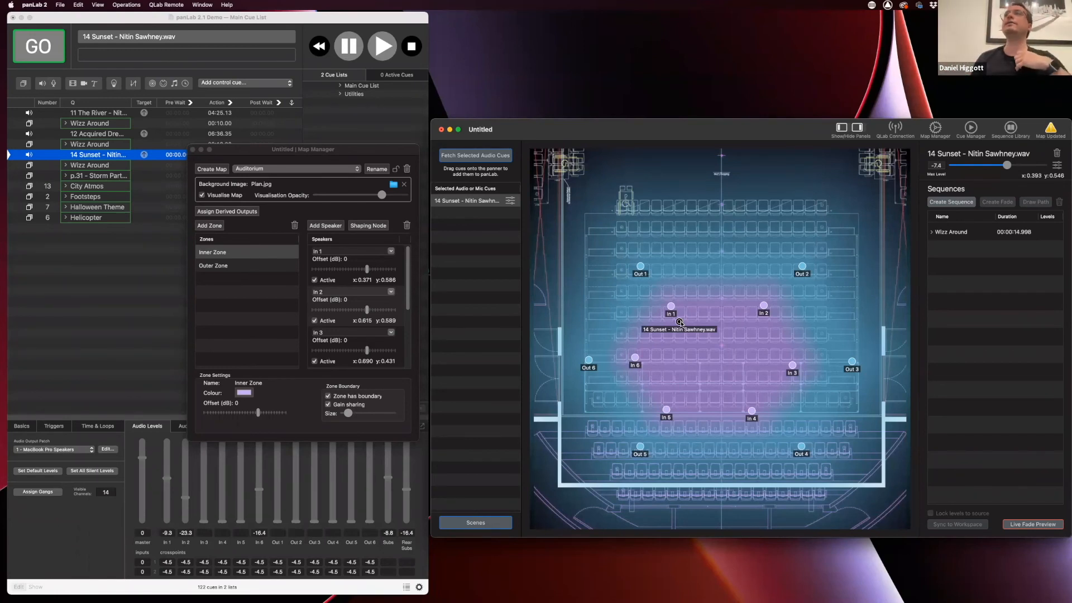
{"action": "left_click", "coordinate": [1053, 128]}
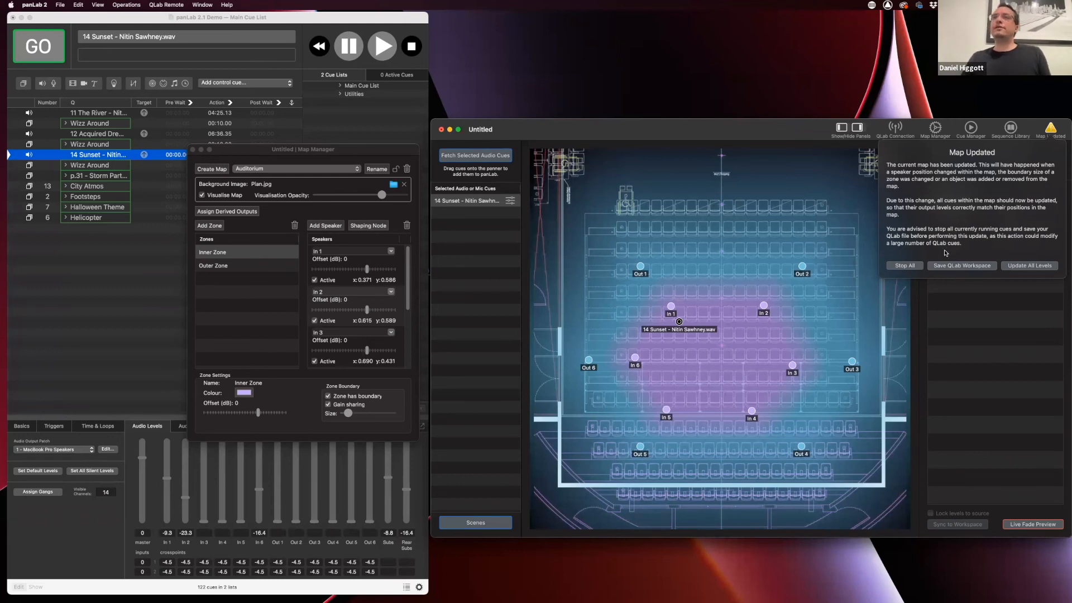
Stop running cues, save the QLab workspace, dismiss the Map Updated notice, and bring QLab forward
{"action": "left_click", "coordinate": [914, 267]}
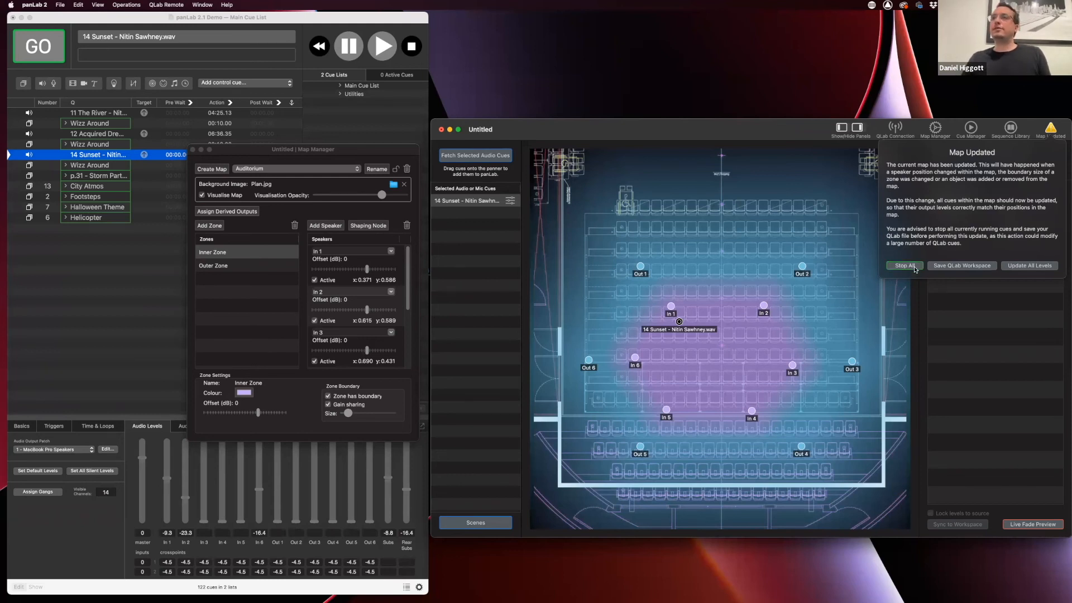
{"action": "left_click", "coordinate": [962, 267]}
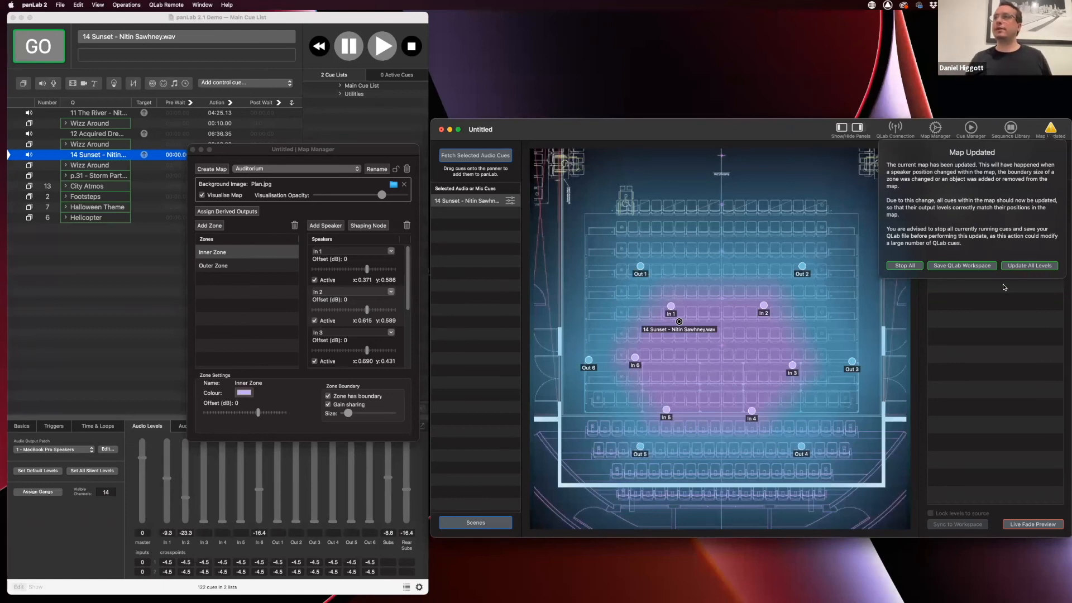
{"action": "left_click", "coordinate": [869, 311]}
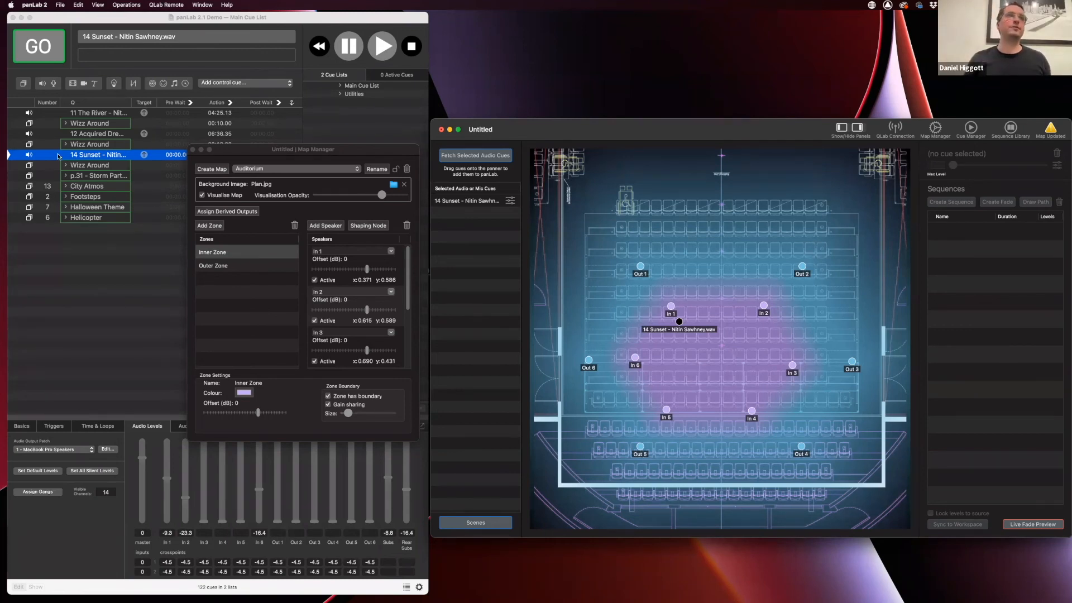
{"action": "left_click", "coordinate": [91, 114]}
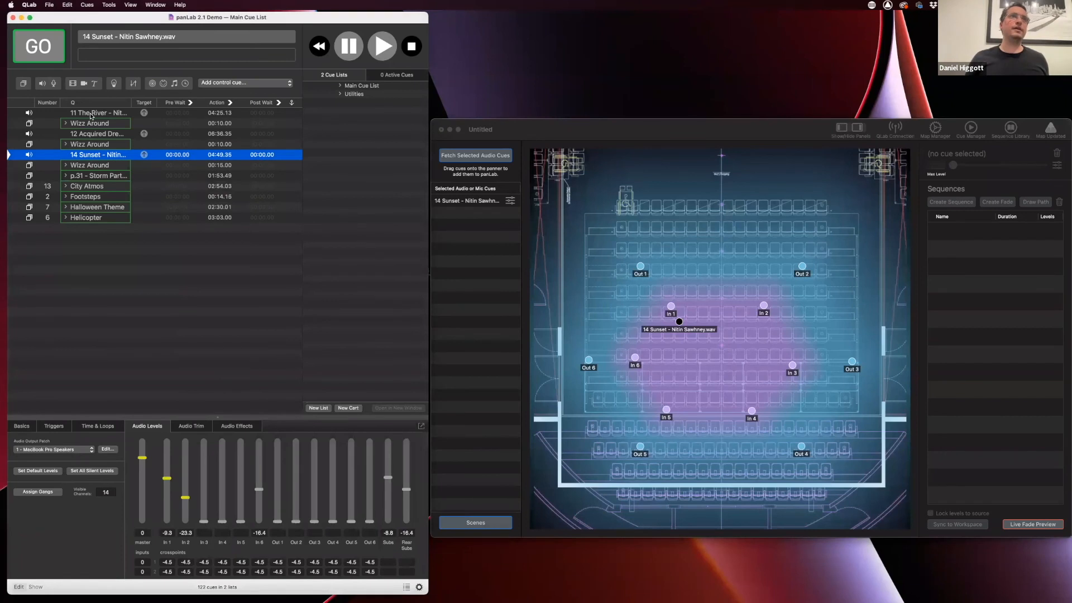
Select QLab cues 11 The River through 14 Sunset and fetch them into panLab
{"action": "left_click", "coordinate": [92, 115]}
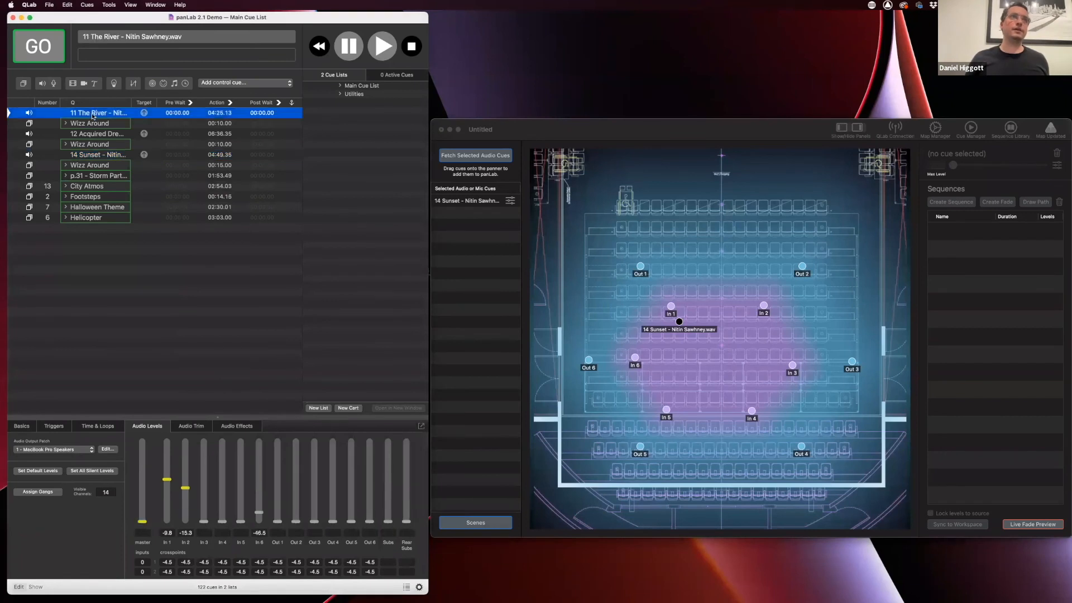
{"action": "left_click", "coordinate": [87, 156], "text": "shift"}
{"action": "left_click", "coordinate": [451, 153]}
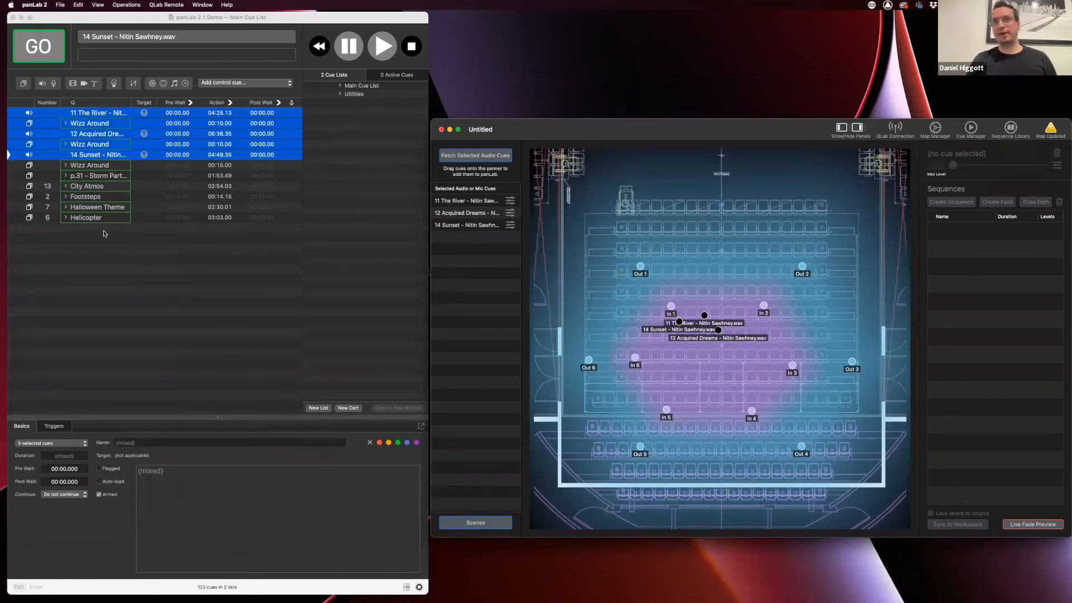
Fetch only the CT-09-11.01_Helicopter cue and open the Cue Manager list
{"action": "left_click", "coordinate": [67, 220]}
{"action": "left_click", "coordinate": [66, 218]}
{"action": "left_click", "coordinate": [78, 228]}
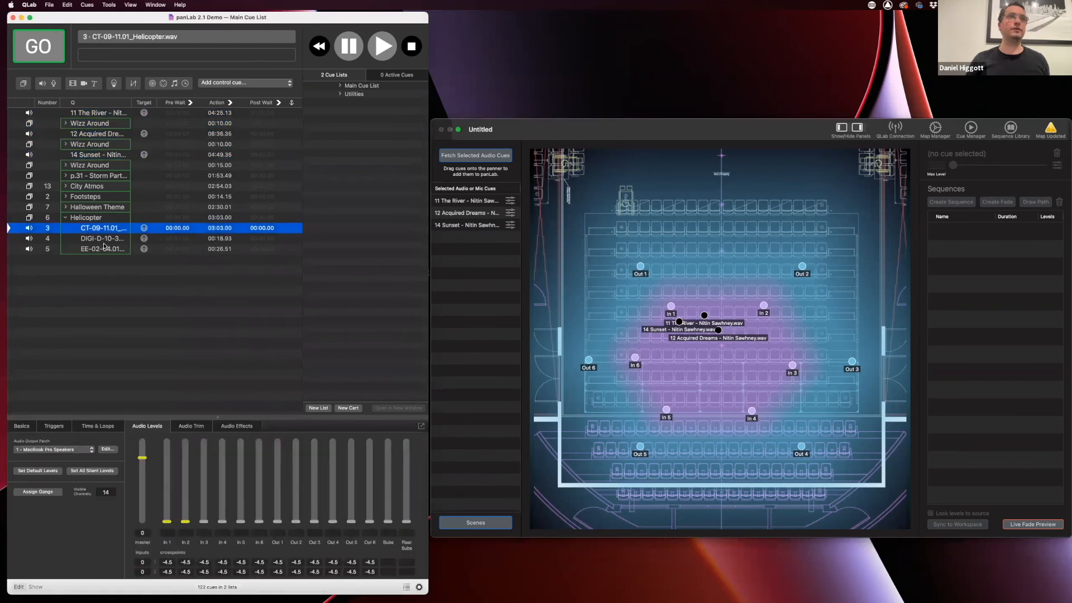
{"action": "left_click", "coordinate": [464, 156]}
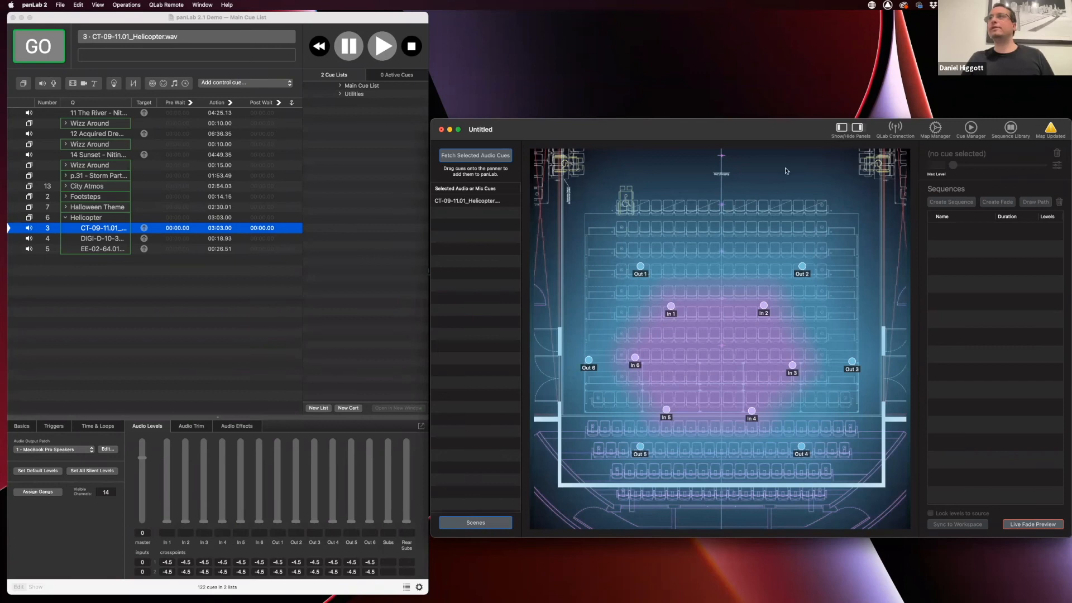
{"action": "left_click", "coordinate": [971, 128]}
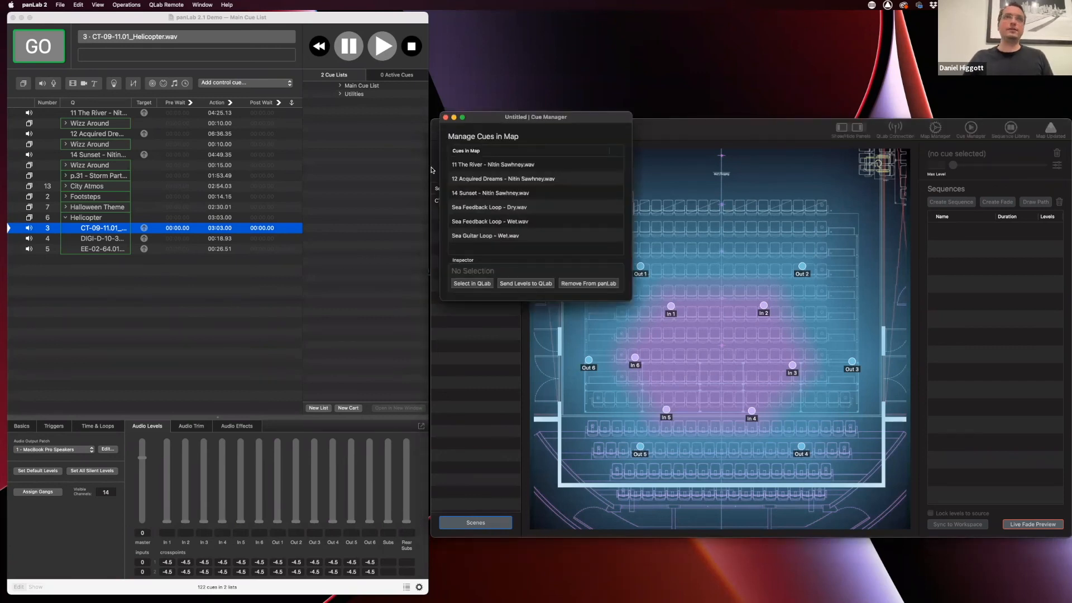
Select 14 Sunset, then 12 Acquired Dreams, in QLab from Cue Manager, then close it
{"action": "left_click", "coordinate": [479, 235]}
{"action": "left_click", "coordinate": [483, 194]}
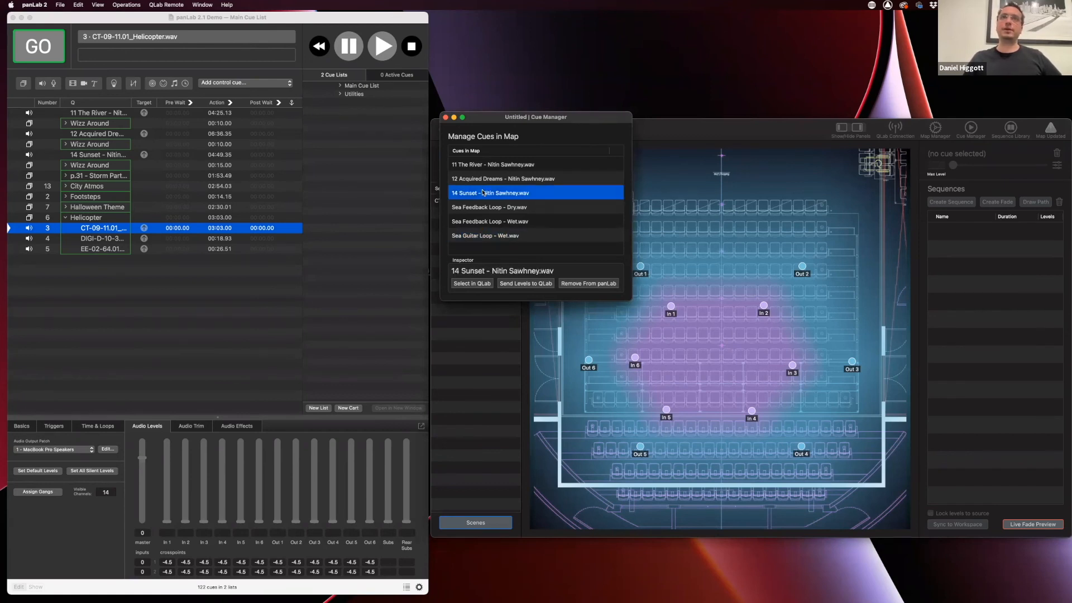
{"action": "left_click", "coordinate": [473, 284]}
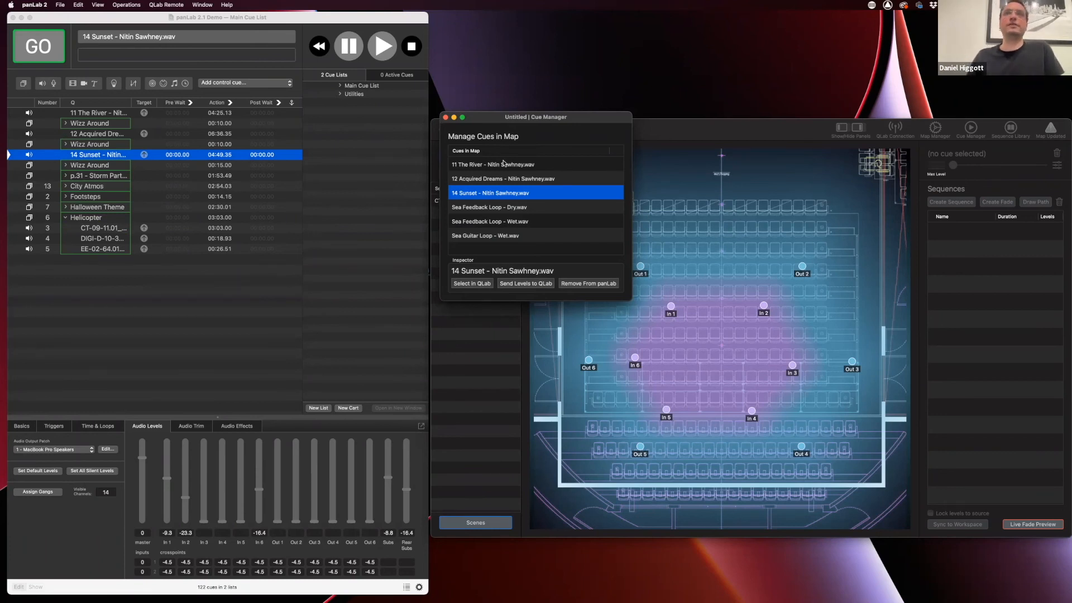
{"action": "left_click", "coordinate": [493, 178]}
{"action": "left_click", "coordinate": [472, 283]}
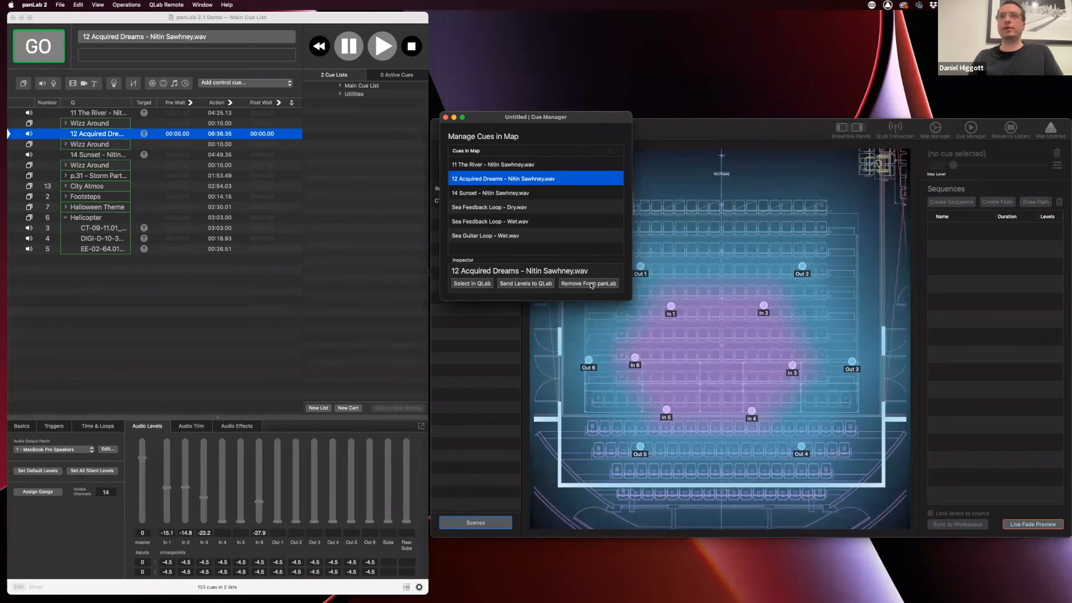
{"action": "left_click", "coordinate": [446, 117]}
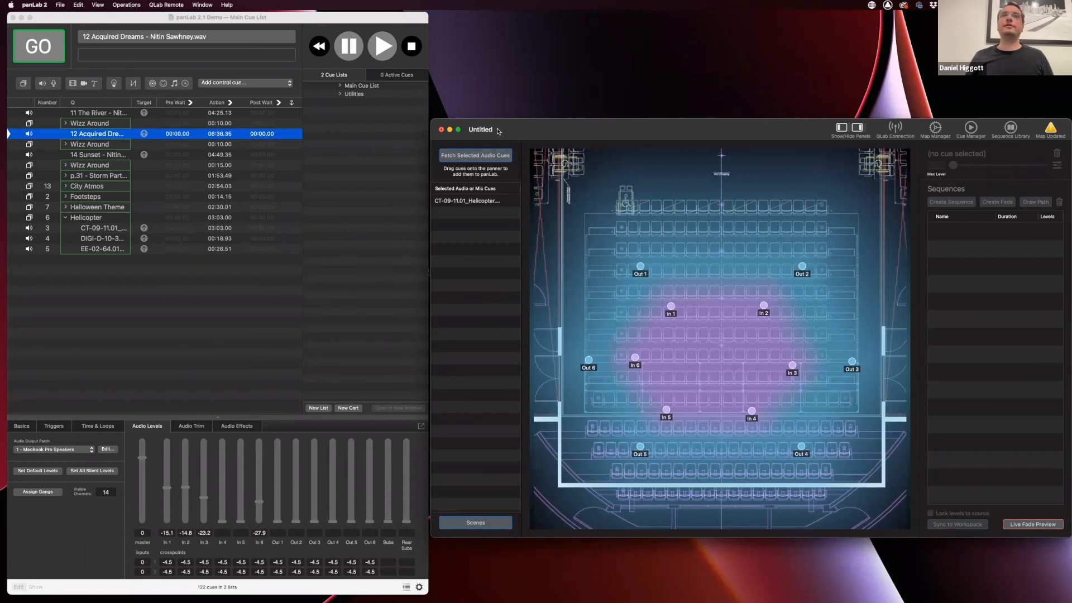
Save the map via File > Save… on the Desktop as 'TSDCA panLab Demo'
{"action": "left_click", "coordinate": [60, 4]}
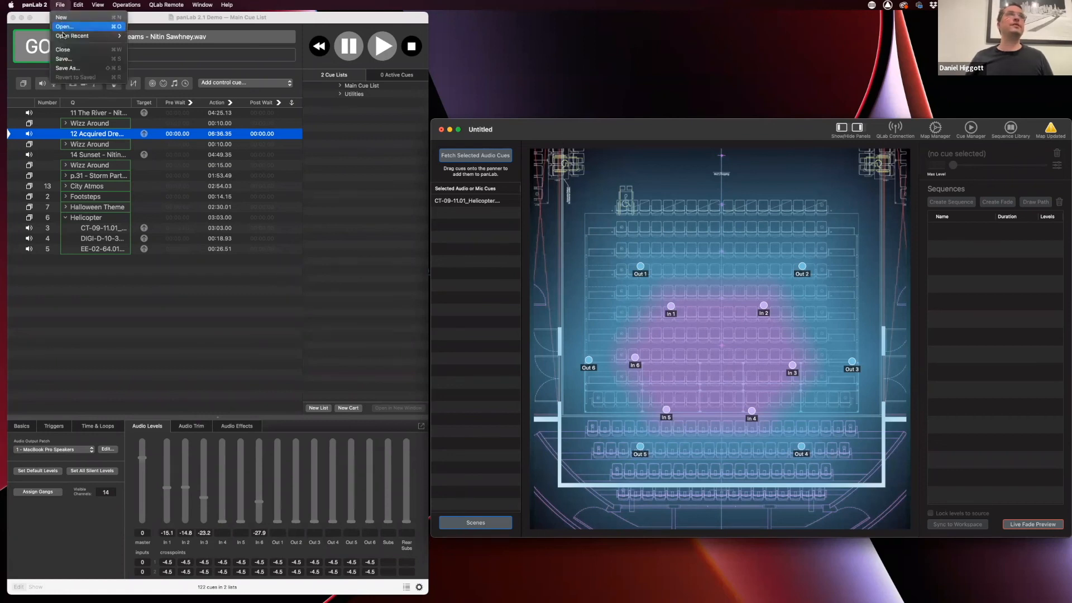
{"action": "left_click", "coordinate": [64, 60]}
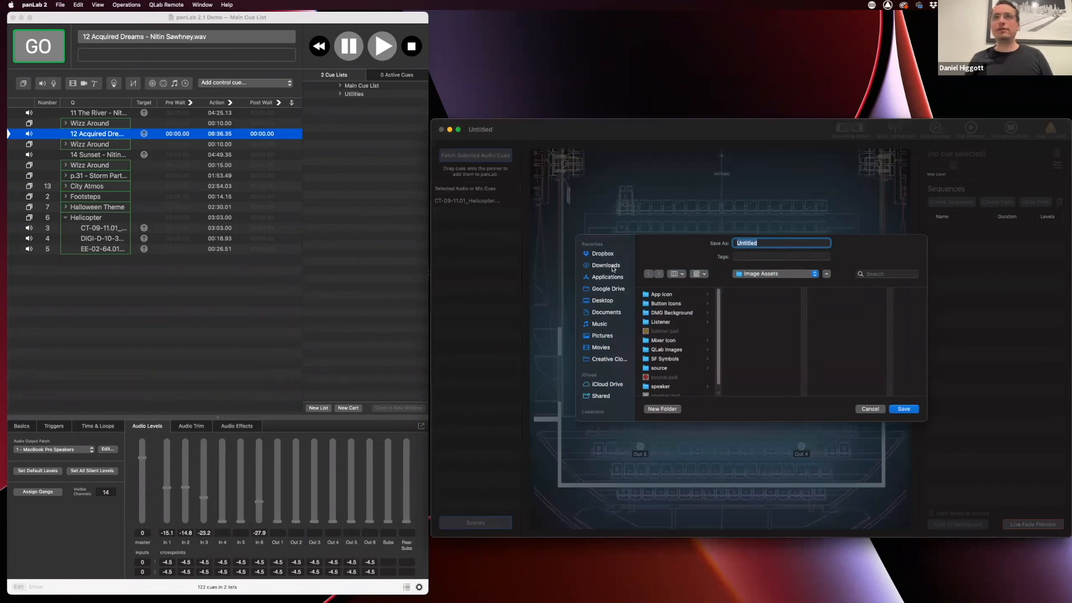
{"action": "left_click", "coordinate": [604, 301]}
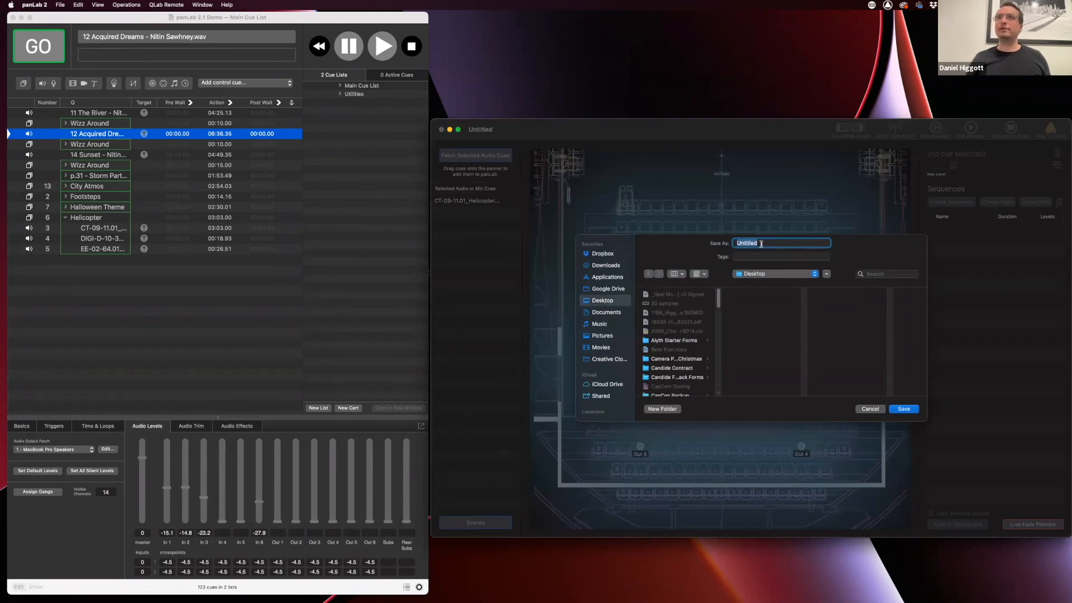
{"action": "type", "text": "TSDCA panLab Dem"}
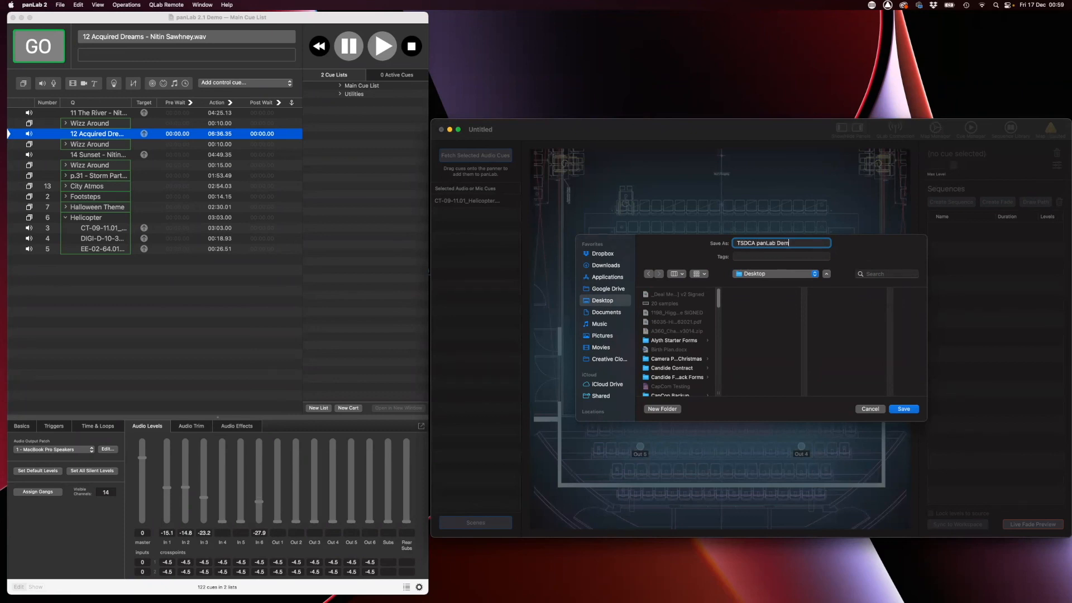
{"action": "type", "text": "po"}
{"action": "key", "text": "Return"}
{"action": "left_click_drag", "start_coordinate": [733, 125], "coordinate": [736, 112]}
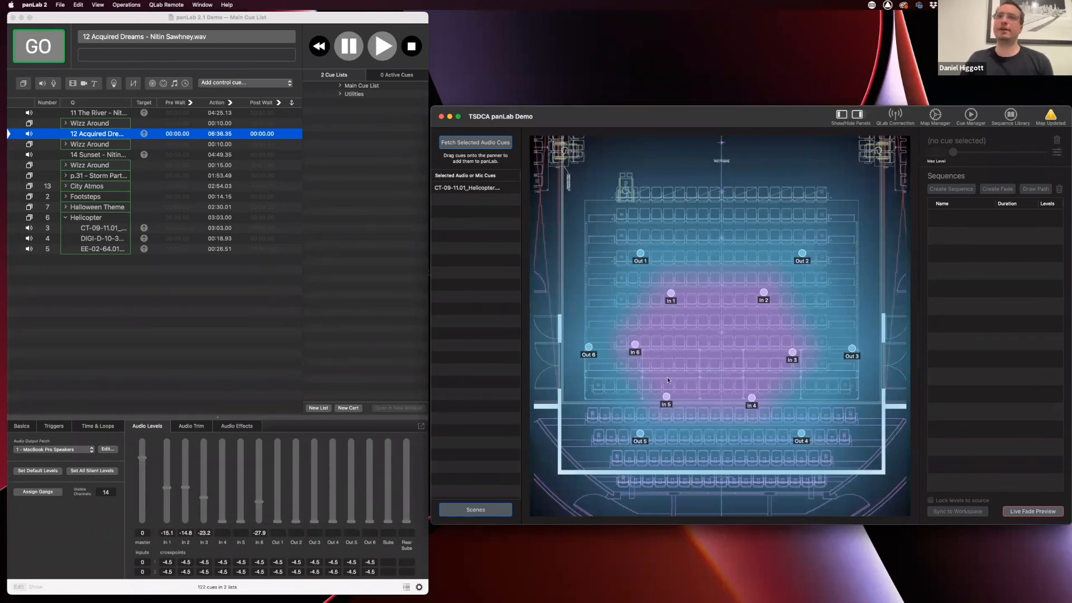
Place the Helicopter cue at x 0.466, y 0.459 and set speaker In 6 inactive
{"action": "left_click_drag", "start_coordinate": [480, 189], "coordinate": [707, 342]}
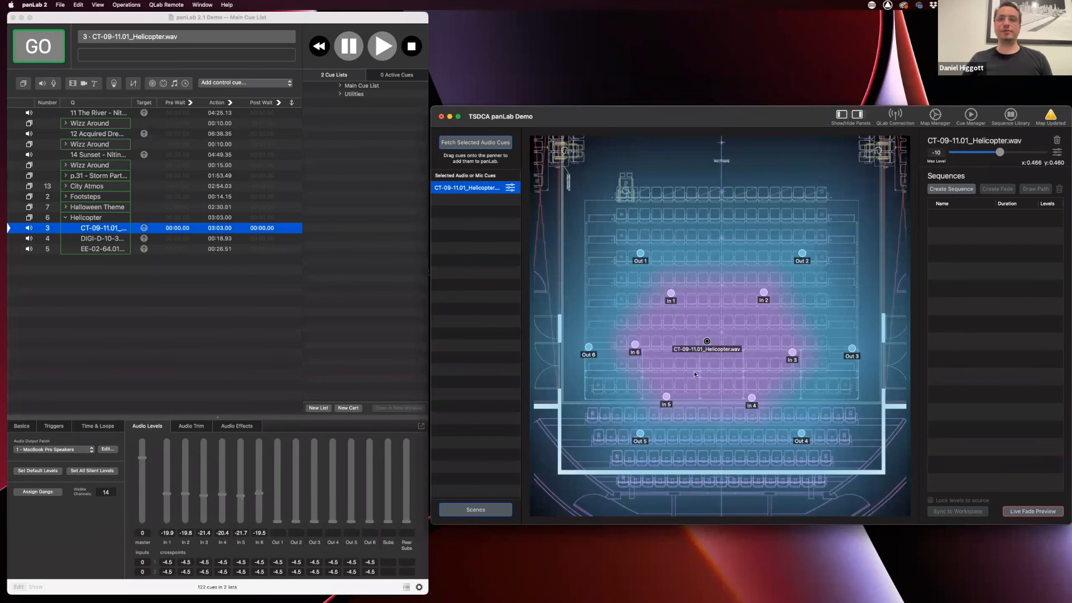
{"action": "left_click", "coordinate": [935, 114]}
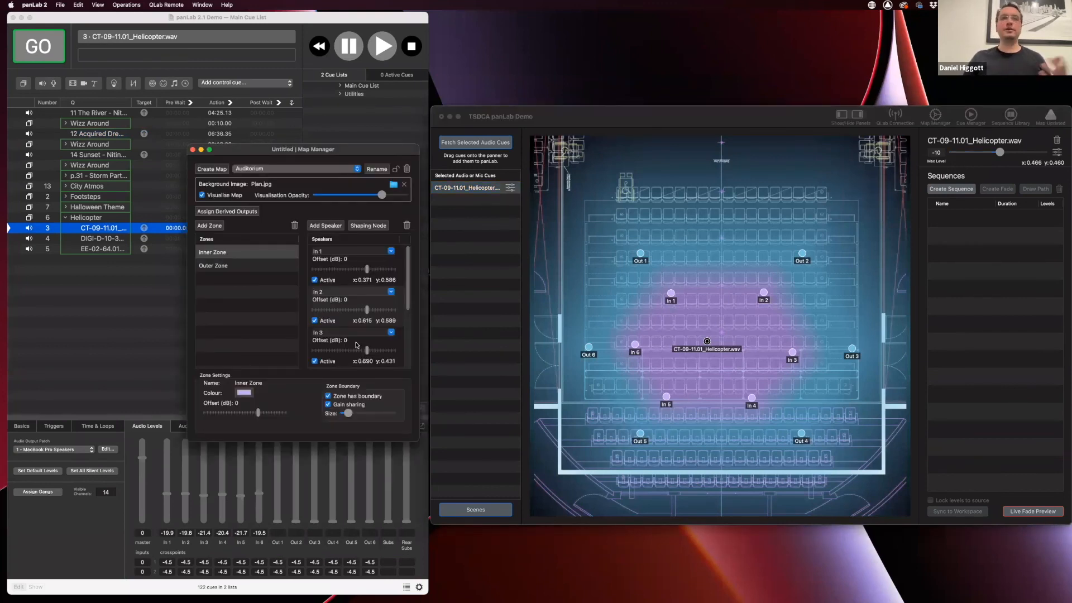
{"action": "scroll", "coordinate": [347, 339], "scroll_direction": "down", "scroll_amount": 1}
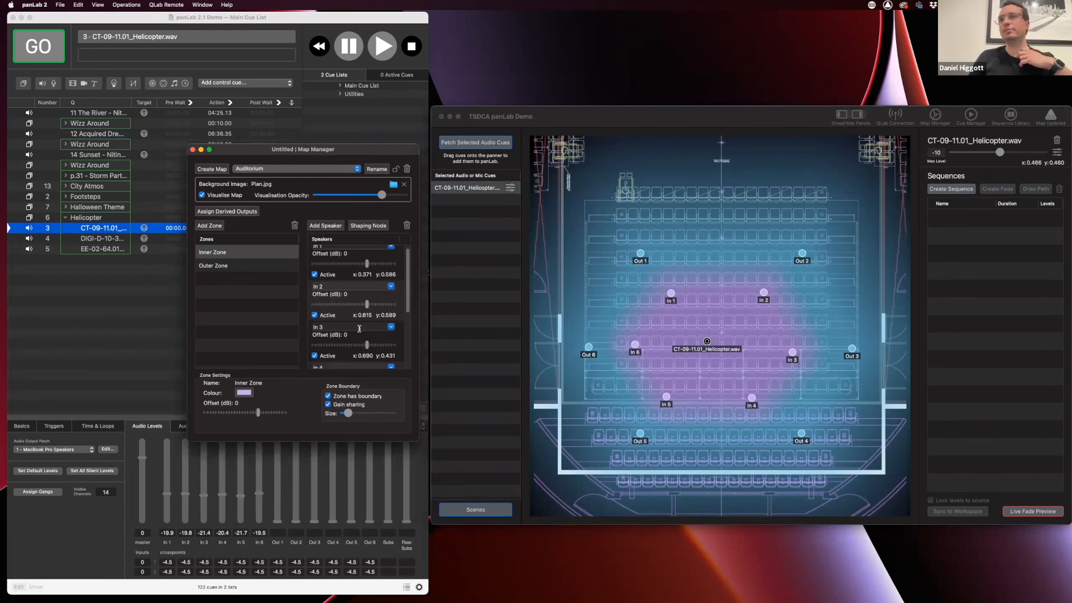
{"action": "scroll", "coordinate": [366, 351], "scroll_direction": "down", "scroll_amount": 2}
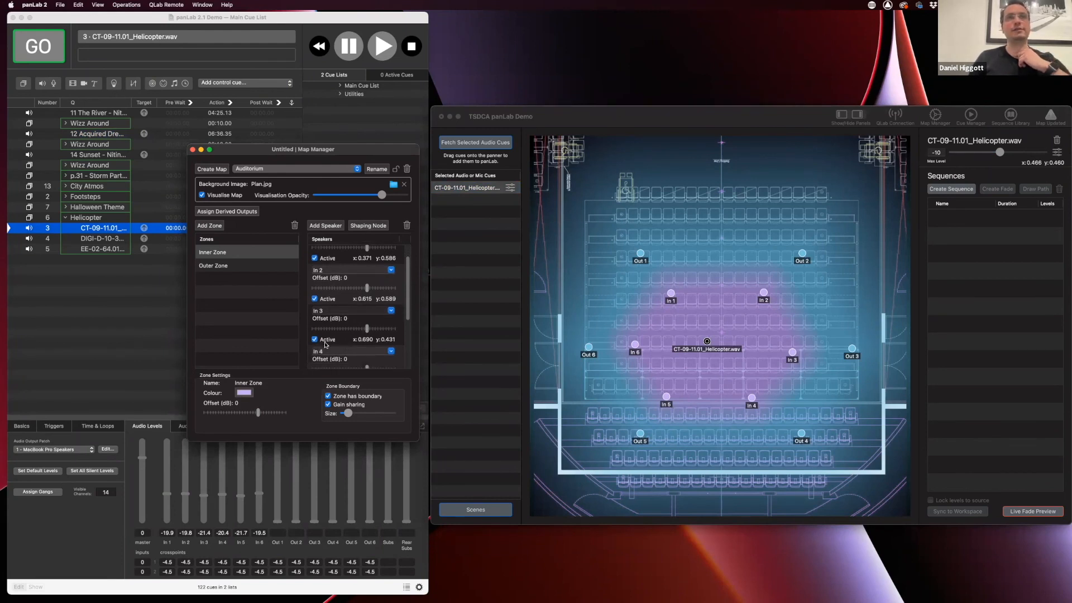
{"action": "scroll", "coordinate": [316, 343], "scroll_direction": "down", "scroll_amount": 5}
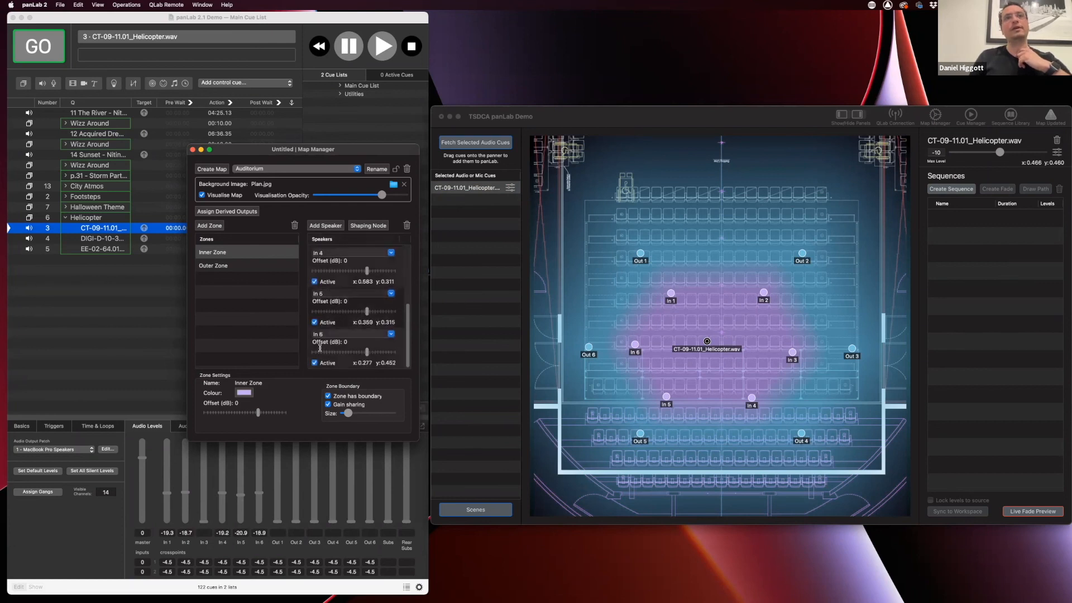
{"action": "left_click", "coordinate": [314, 363]}
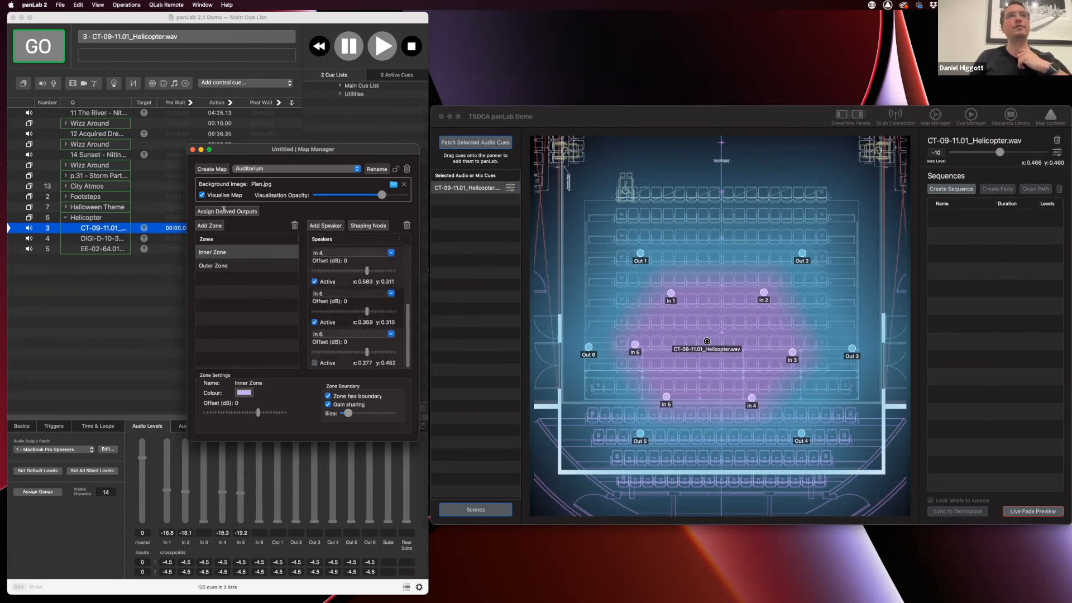
{"action": "left_click", "coordinate": [193, 150]}
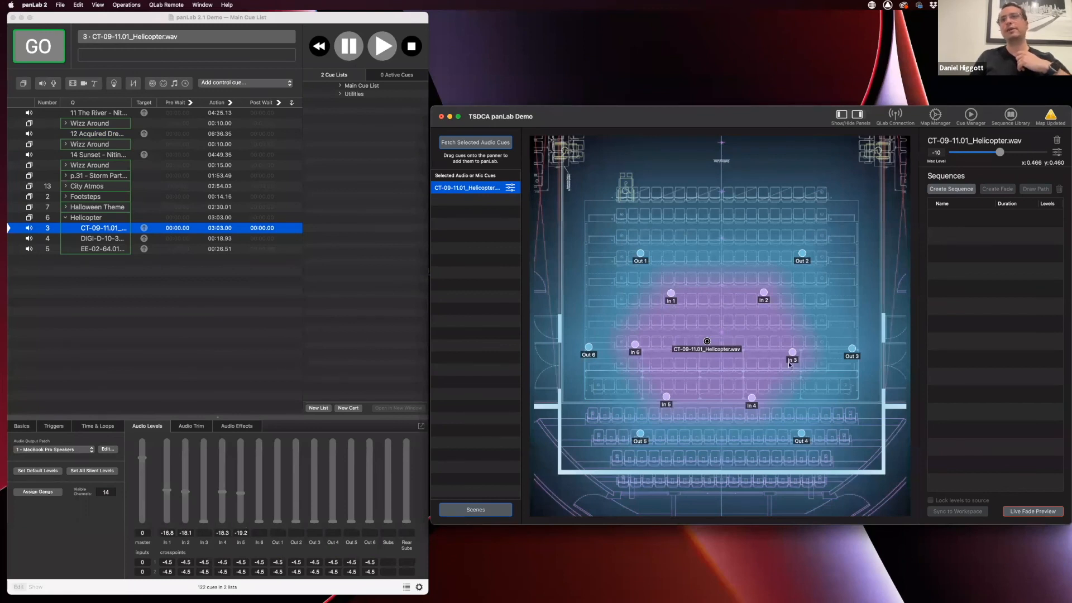
{"action": "mouse_move", "coordinate": [708, 341]}
{"action": "left_mouse_down"}
{"action": "mouse_move", "coordinate": [736, 357]}
{"action": "mouse_move", "coordinate": [710, 342]}
{"action": "left_mouse_up"}
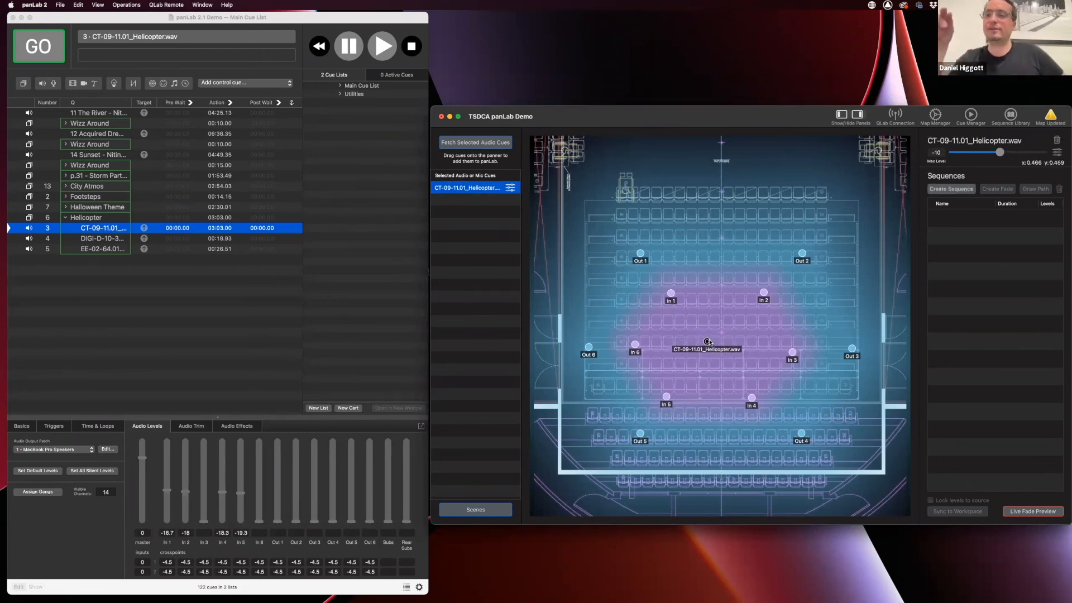
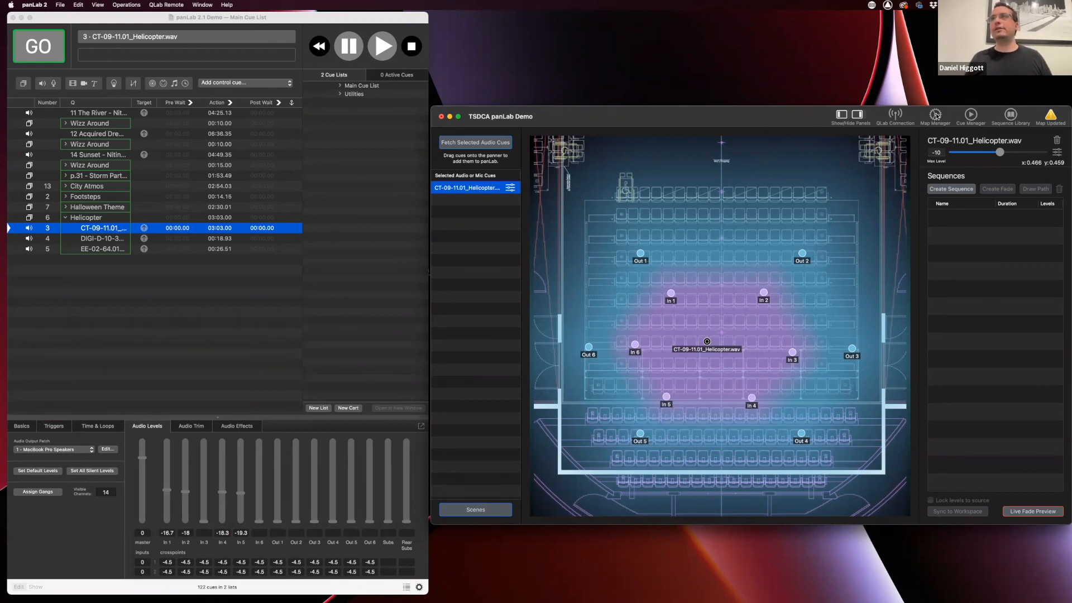
In Map Manager's Inner Zone speaker list, toggle the active state of In 5 and a neighbouring speaker
{"action": "left_click", "coordinate": [937, 116]}
{"action": "scroll", "coordinate": [342, 345], "scroll_direction": "down", "scroll_amount": 3}
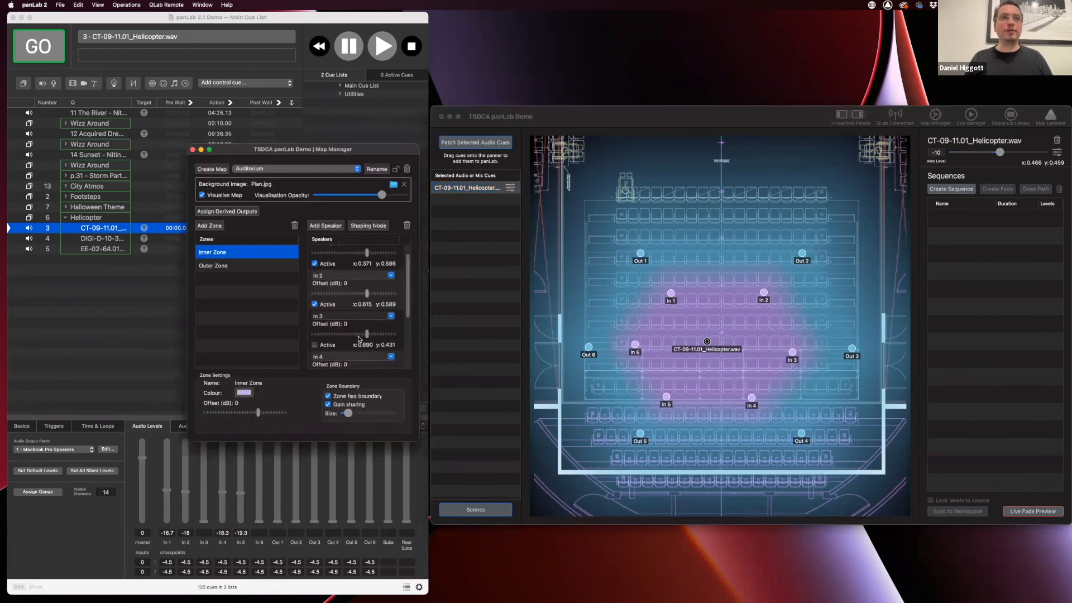
{"action": "scroll", "coordinate": [343, 345], "scroll_direction": "down", "scroll_amount": 2}
{"action": "left_click", "coordinate": [315, 323]}
{"action": "scroll", "coordinate": [318, 305], "scroll_direction": "up", "scroll_amount": 1}
{"action": "left_click", "coordinate": [315, 292]}
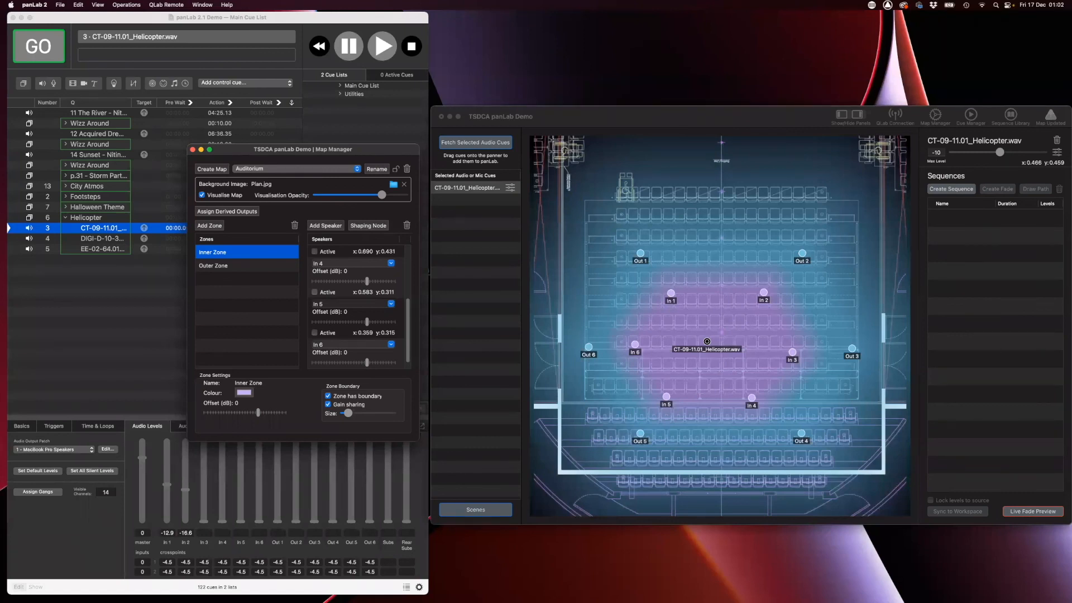
{"action": "scroll", "coordinate": [342, 295], "scroll_direction": "up", "scroll_amount": 3}
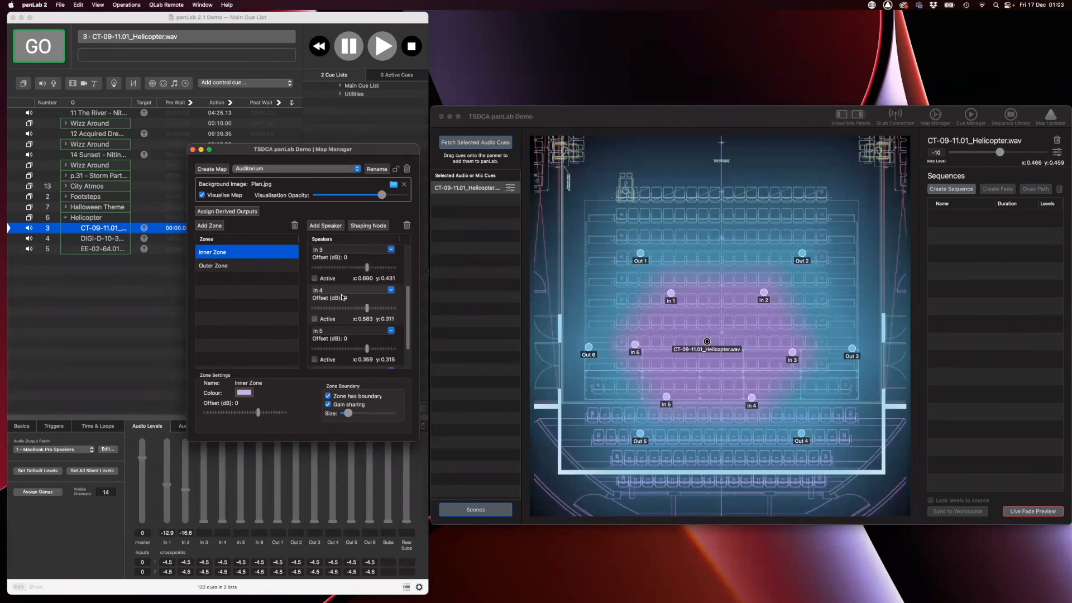
{"action": "scroll", "coordinate": [342, 294], "scroll_direction": "up", "scroll_amount": 3}
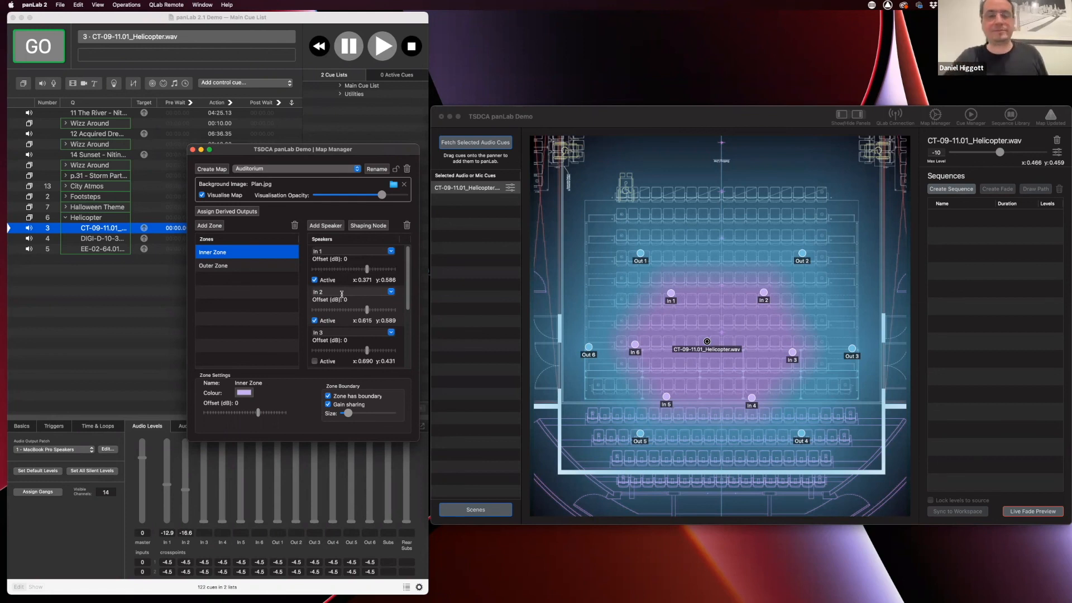
Mark In 4, In 5 and In 6 Active in the Inner Zone and close the map settings
{"action": "scroll", "coordinate": [335, 325], "scroll_direction": "down", "scroll_amount": 3}
{"action": "left_click", "coordinate": [316, 293]}
{"action": "left_click", "coordinate": [316, 335]}
{"action": "scroll", "coordinate": [320, 340], "scroll_direction": "down", "scroll_amount": 1}
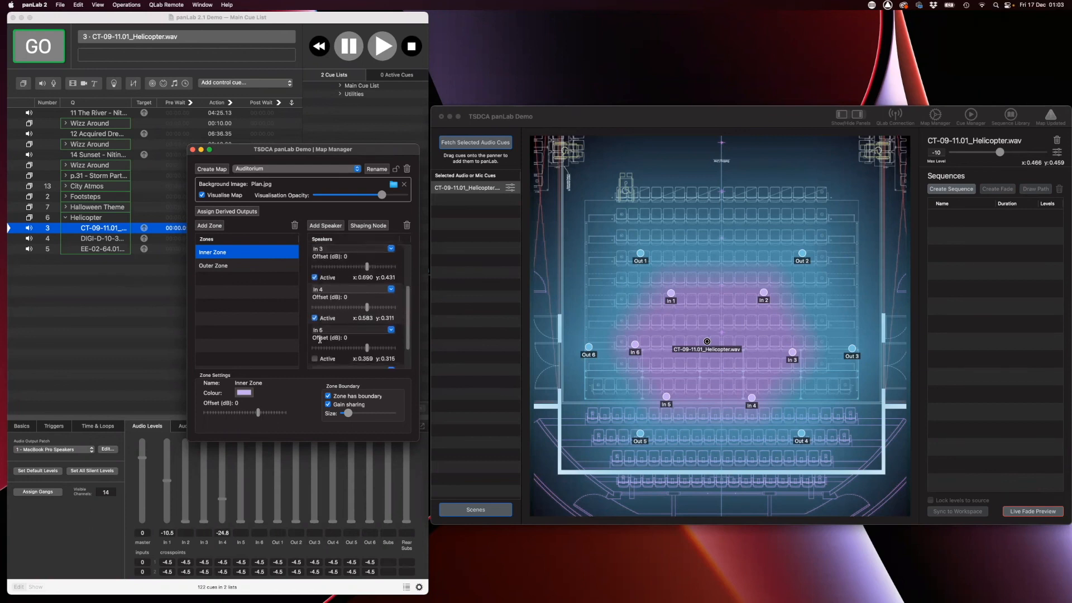
{"action": "scroll", "coordinate": [317, 338], "scroll_direction": "down", "scroll_amount": 1}
{"action": "left_click", "coordinate": [317, 337]}
{"action": "scroll", "coordinate": [317, 337], "scroll_direction": "down", "scroll_amount": 1}
{"action": "left_click", "coordinate": [314, 365]}
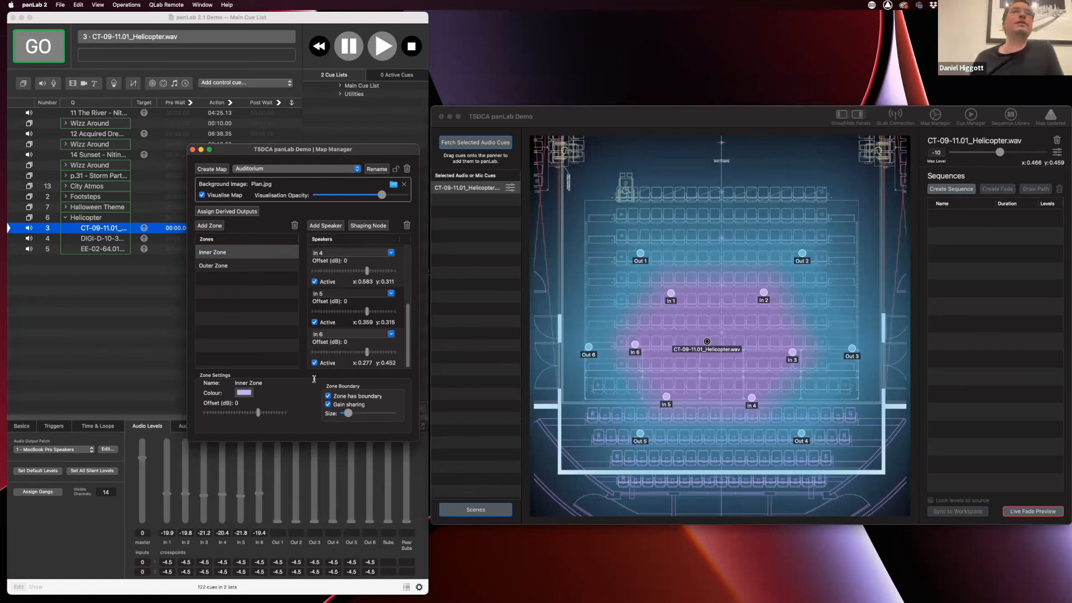
{"action": "left_click", "coordinate": [193, 150]}
{"action": "left_click", "coordinate": [58, 5]}
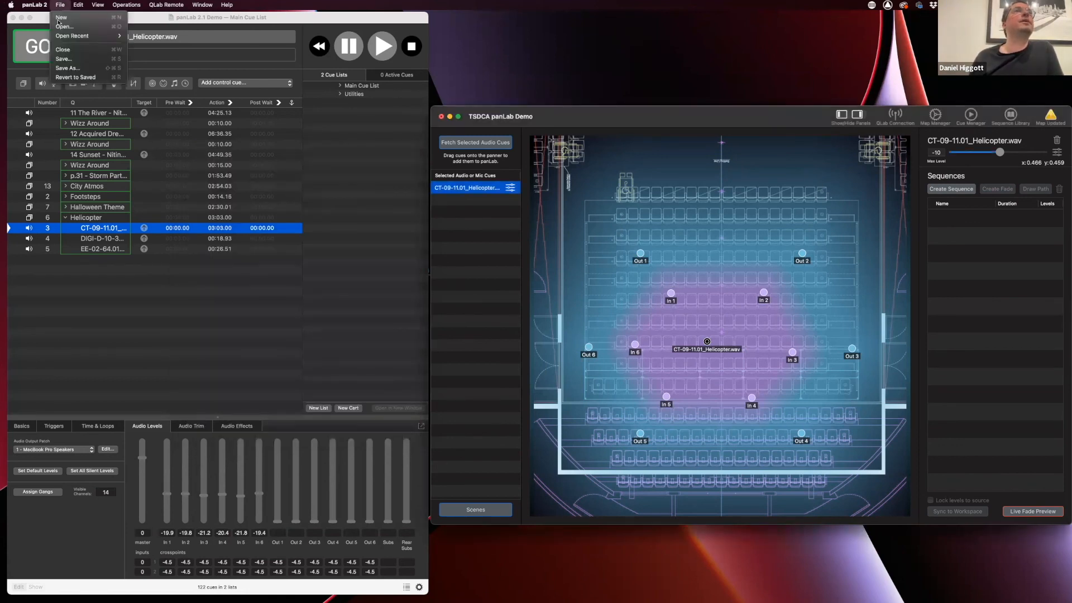
{"action": "mouse_move", "coordinate": [35, 5]}
{"action": "left_click", "coordinate": [45, 31]}
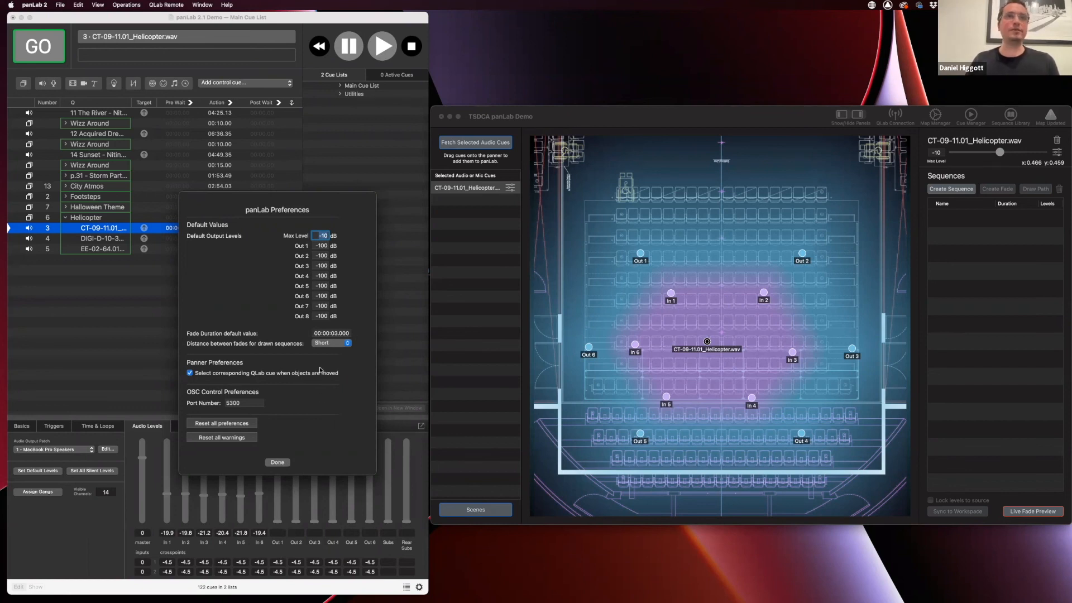
{"action": "left_click", "coordinate": [277, 463]}
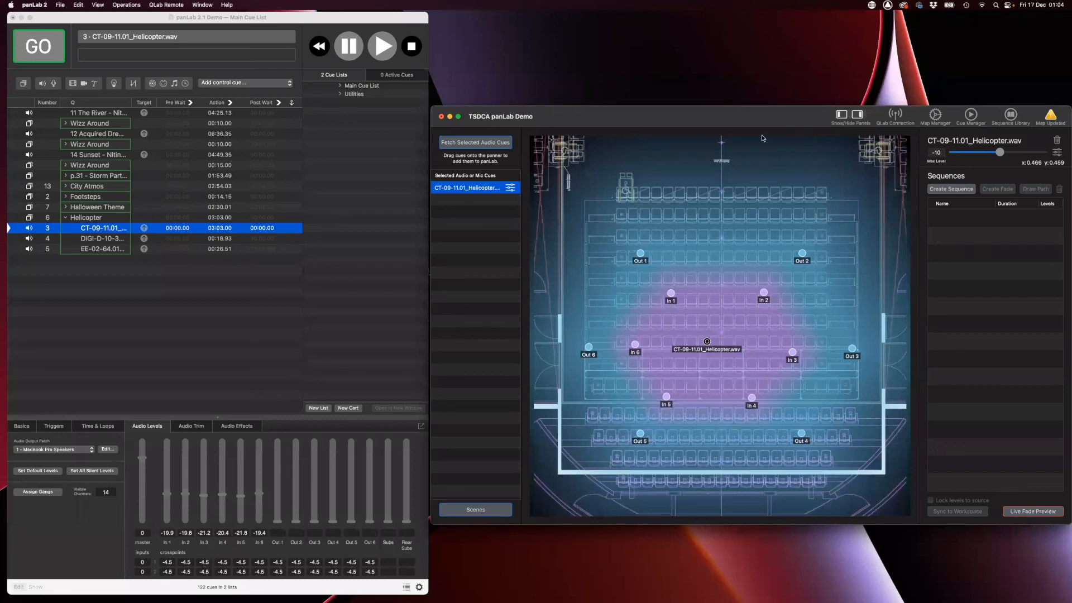
Create a New Sequence by dragging a path up the auditorium map, nudging Fade 1 left
{"action": "left_click", "coordinate": [953, 189]}
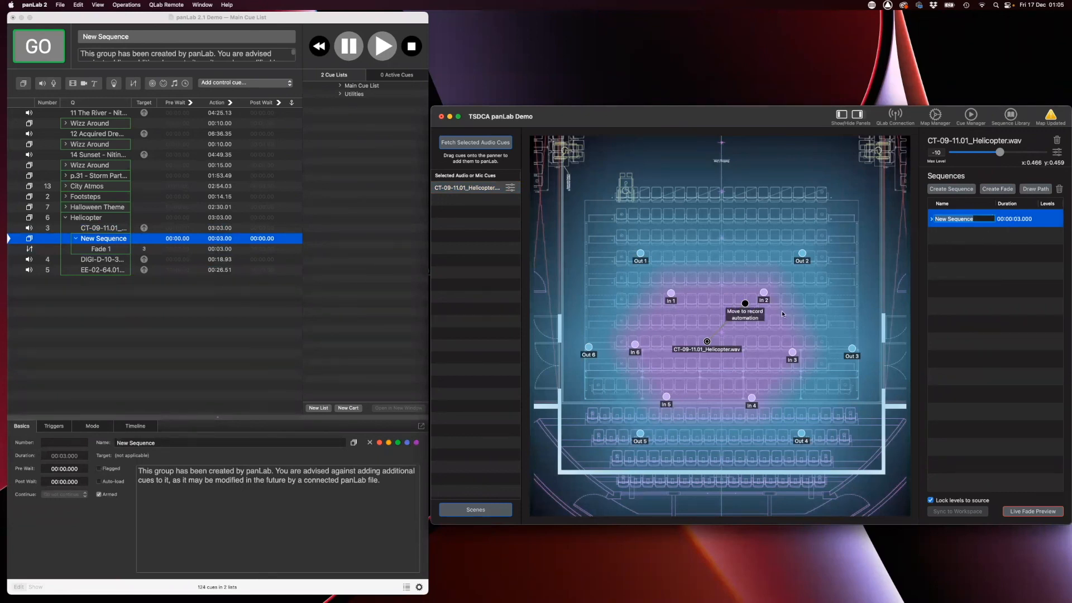
{"action": "mouse_move", "coordinate": [745, 303]}
{"action": "left_mouse_down"}
{"action": "mouse_move", "coordinate": [739, 281]}
{"action": "mouse_move", "coordinate": [705, 249]}
{"action": "mouse_move", "coordinate": [720, 211]}
{"action": "mouse_move", "coordinate": [784, 207]}
{"action": "left_mouse_up"}
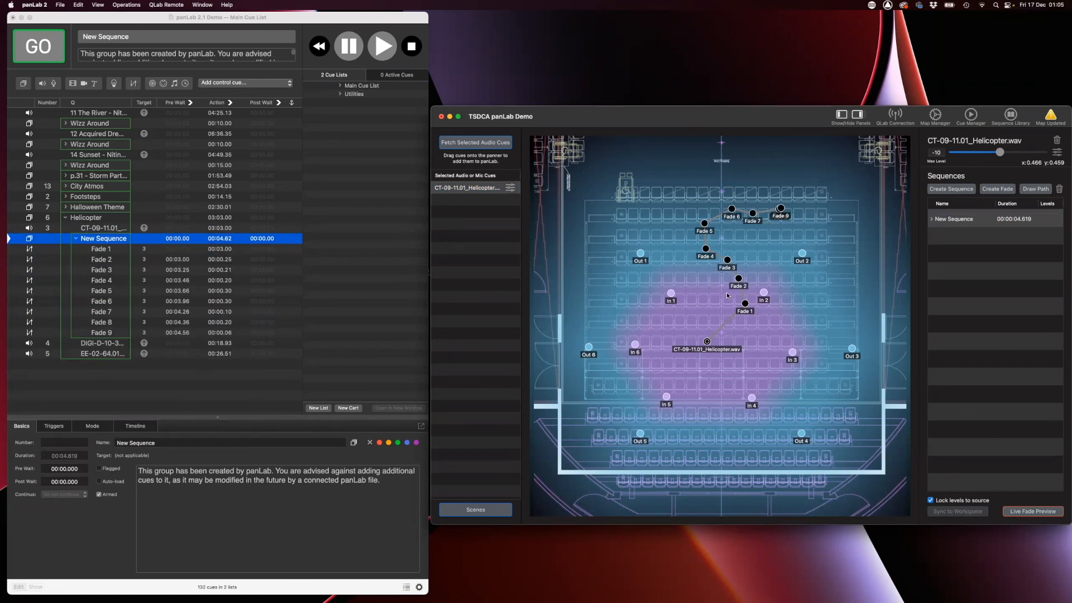
{"action": "left_click_drag", "start_coordinate": [746, 304], "coordinate": [694, 239]}
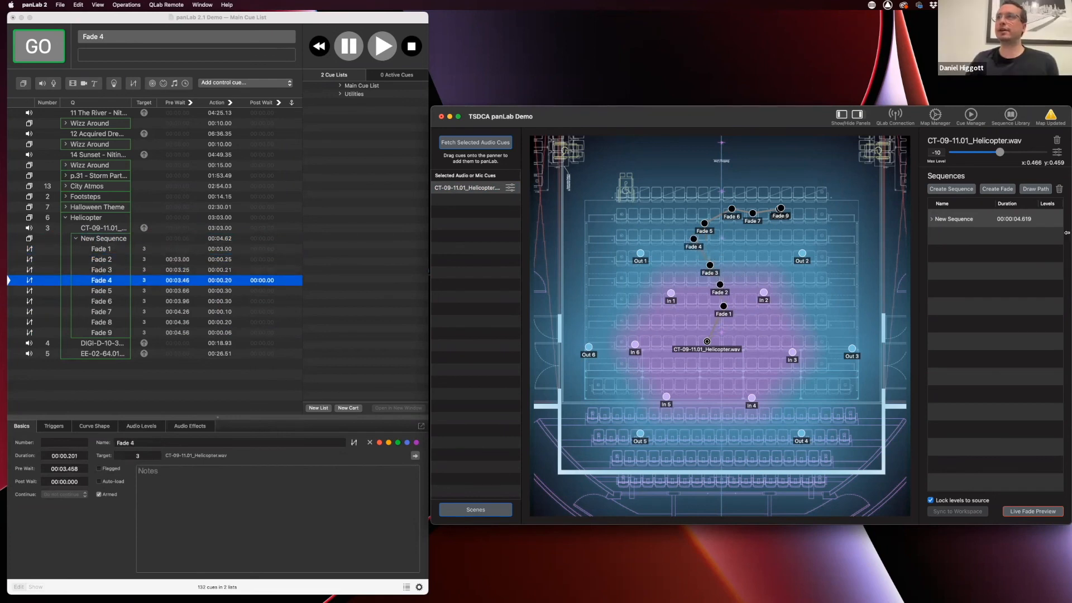
{"action": "left_click", "coordinate": [933, 219]}
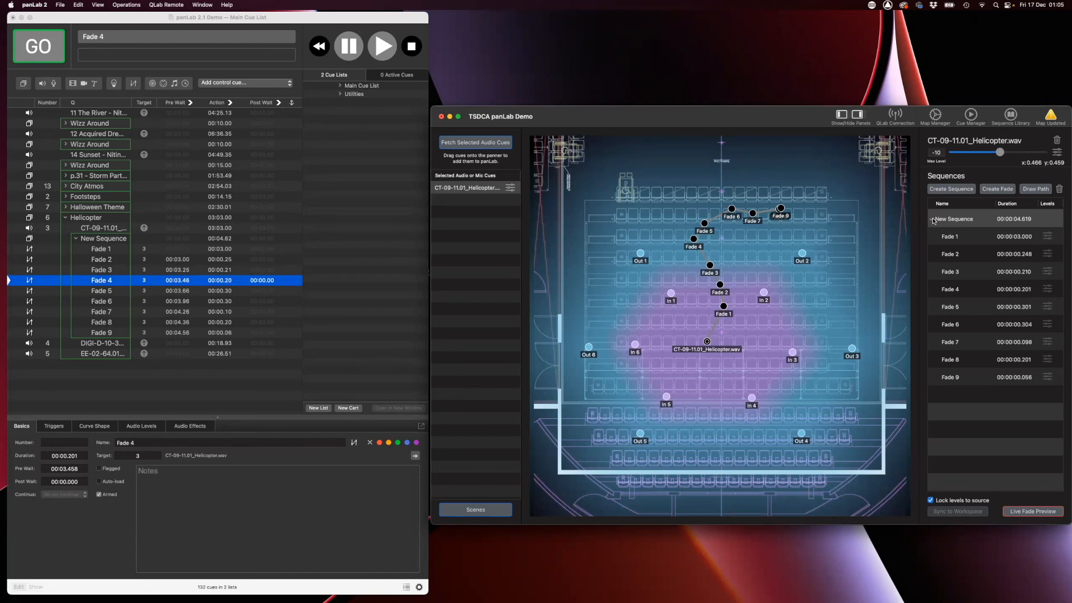
{"action": "left_click", "coordinate": [933, 219]}
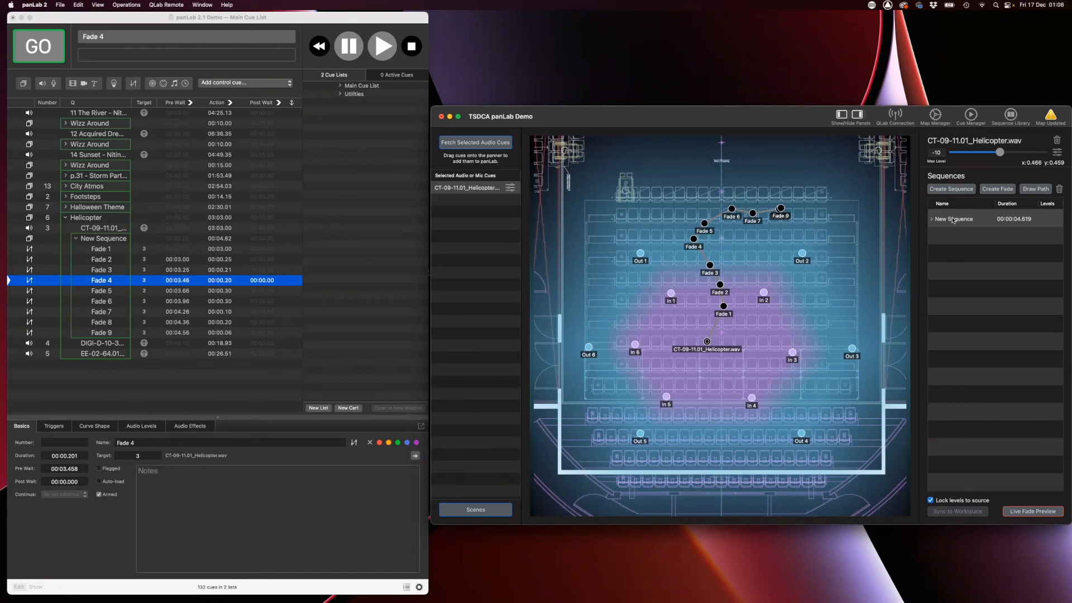
Drag New Sequence into the Sequences Library beside Wizz Around, then close the library
{"action": "left_click", "coordinate": [1014, 117]}
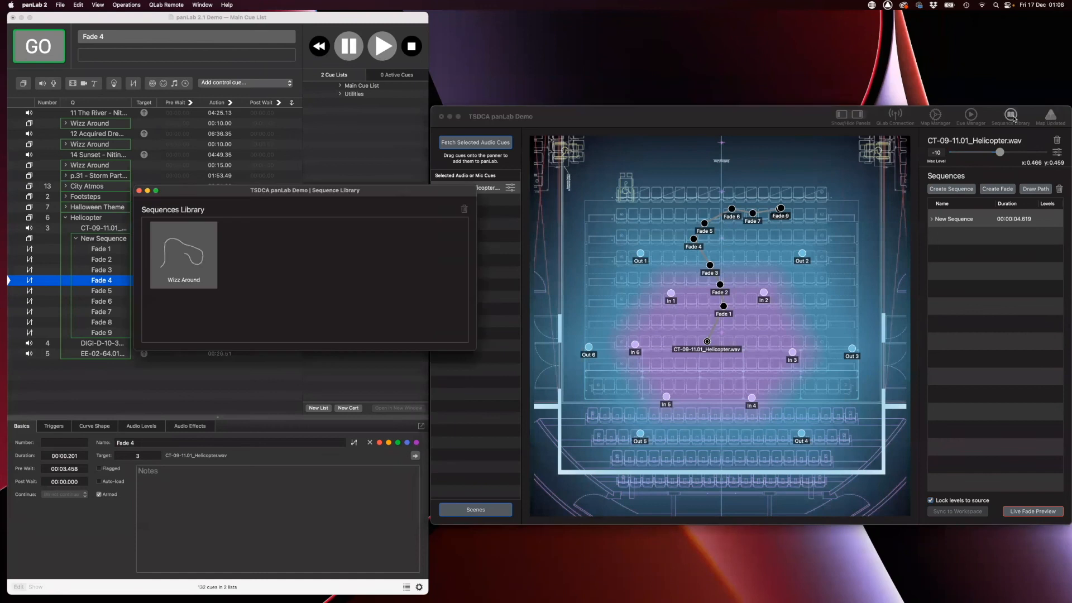
{"action": "left_click_drag", "start_coordinate": [967, 222], "coordinate": [402, 277]}
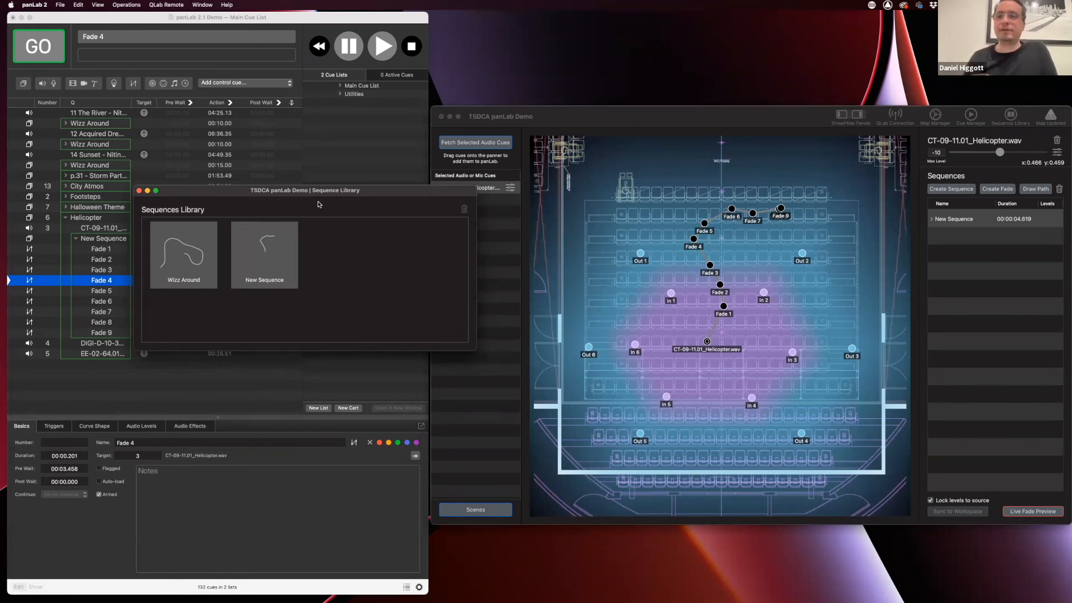
{"action": "left_click", "coordinate": [139, 193]}
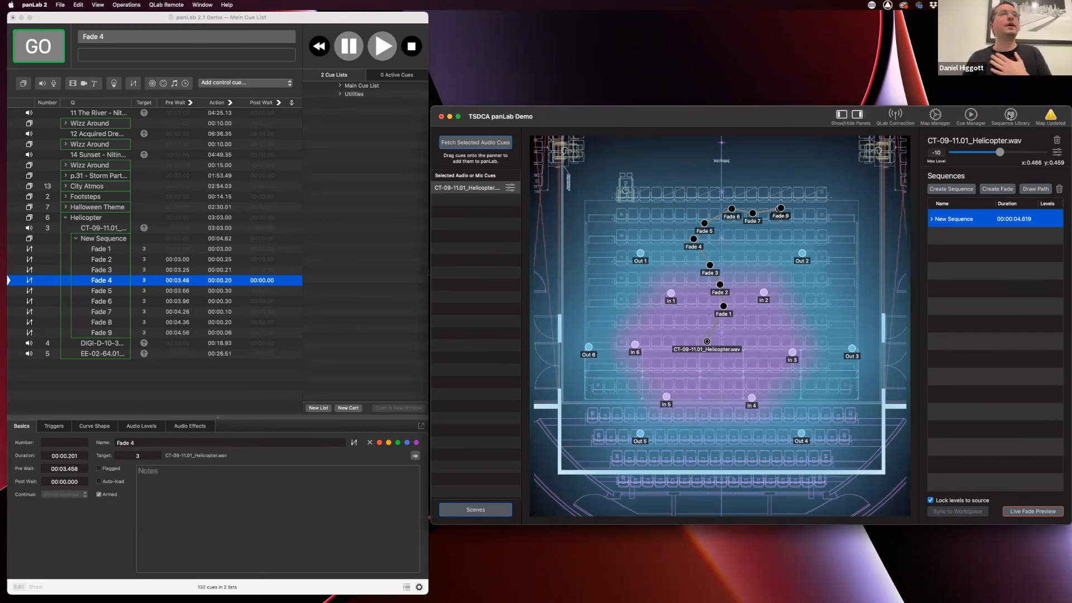
Delete the New Sequence group from under the Helicopter cue in QLab
{"action": "left_click", "coordinate": [101, 230]}
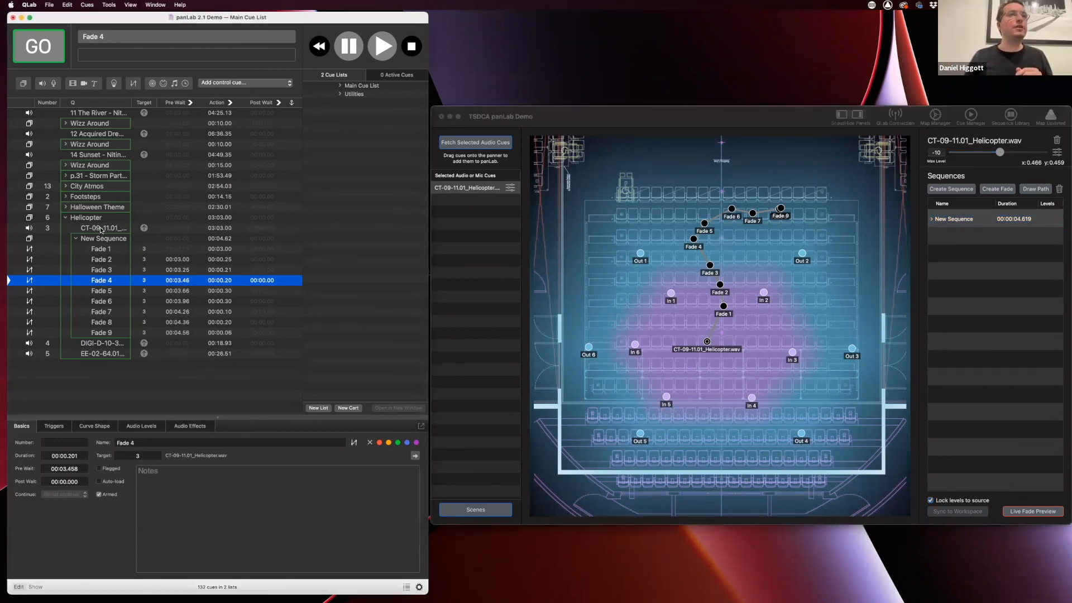
{"action": "left_click", "coordinate": [101, 229]}
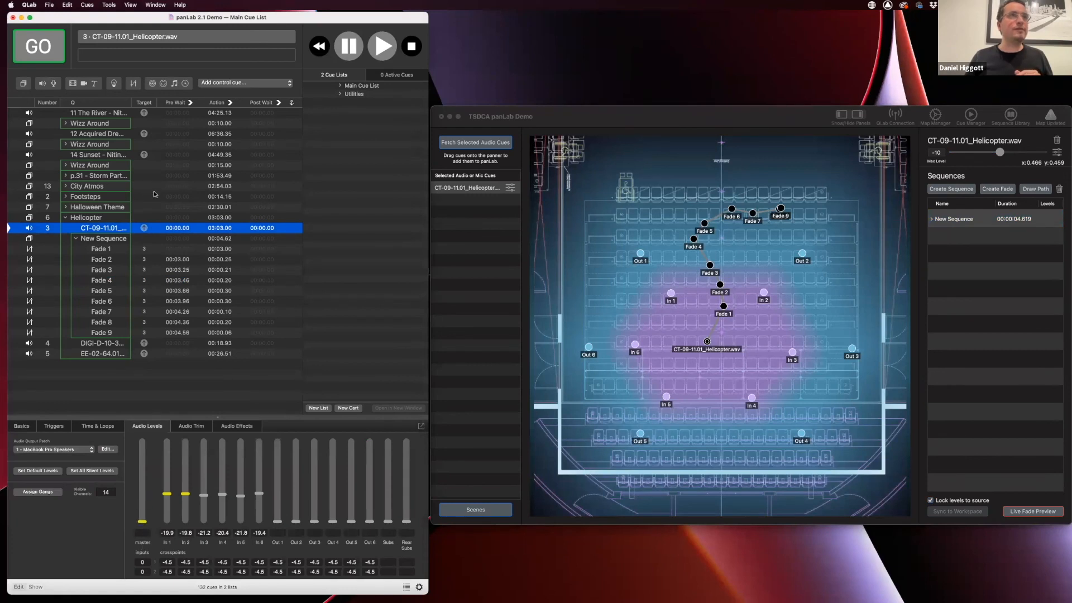
{"action": "left_click", "coordinate": [76, 239]}
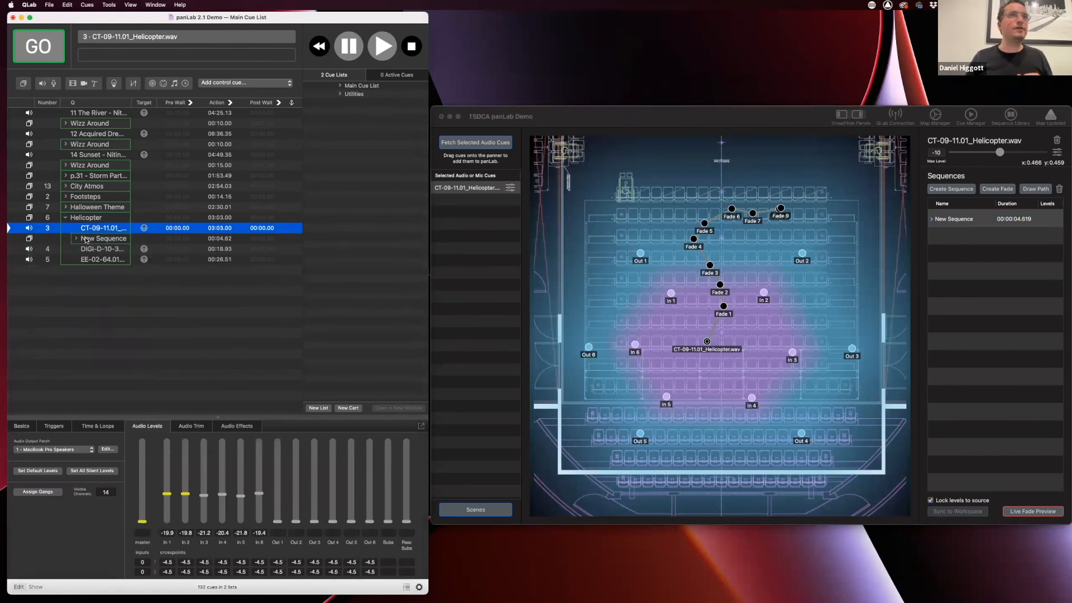
{"action": "left_click", "coordinate": [86, 241]}
{"action": "key", "text": "BackSpace"}
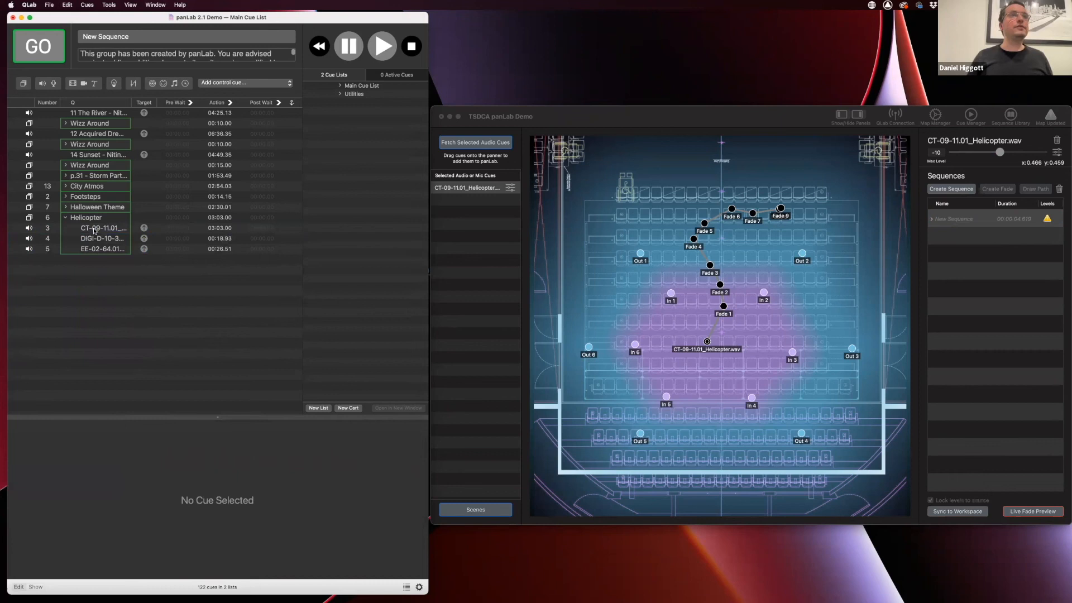
Play the Helicopter cue in QLab and select its audio cue CT-09 in panLab
{"action": "left_click", "coordinate": [98, 228]}
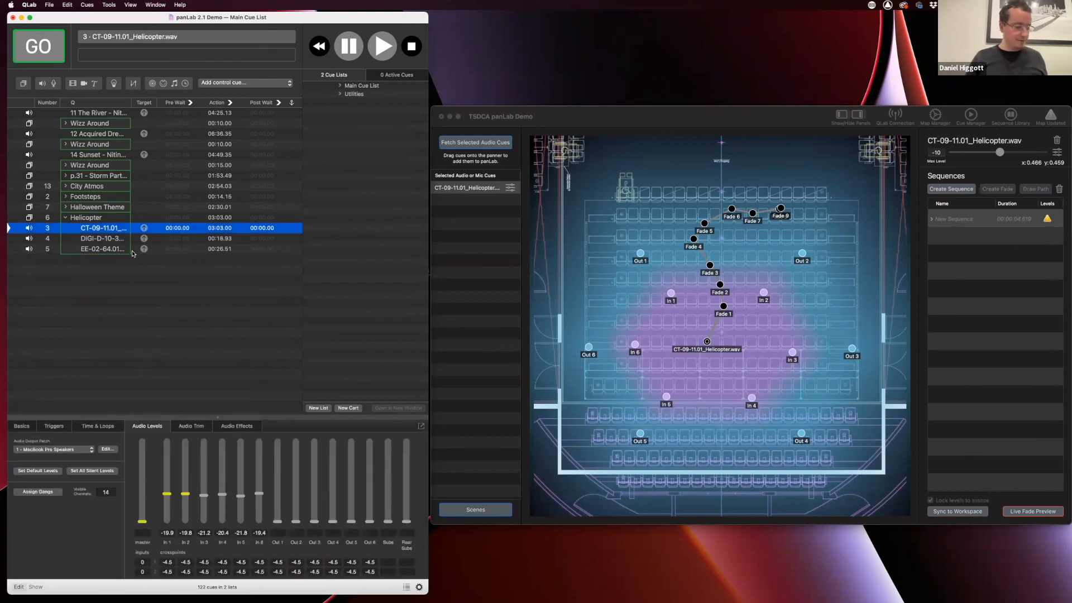
{"action": "key", "text": "space"}
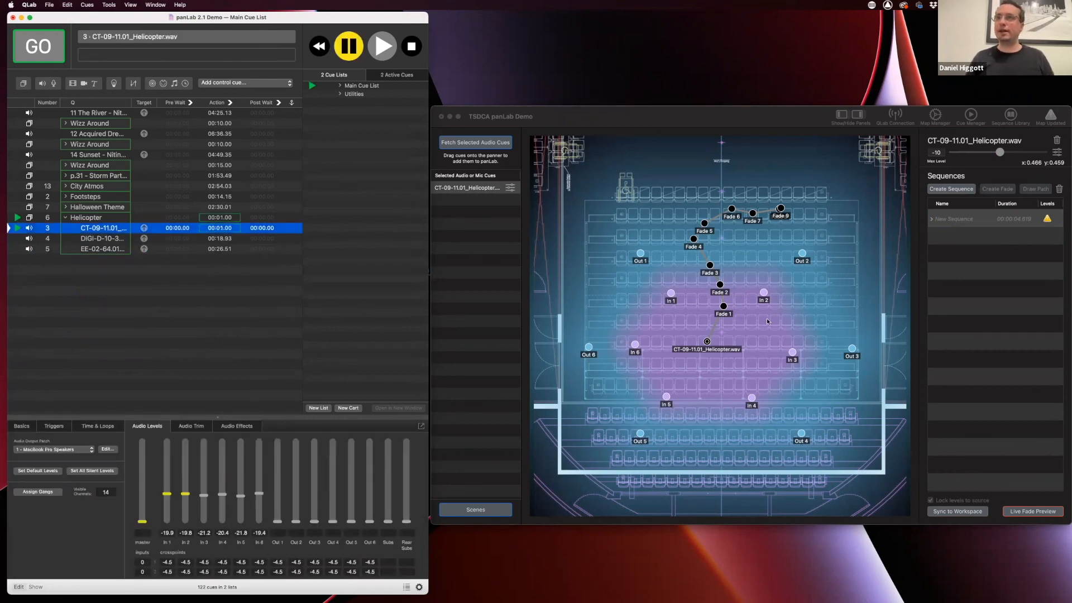
{"action": "left_click", "coordinate": [473, 140]}
{"action": "left_click", "coordinate": [484, 190]}
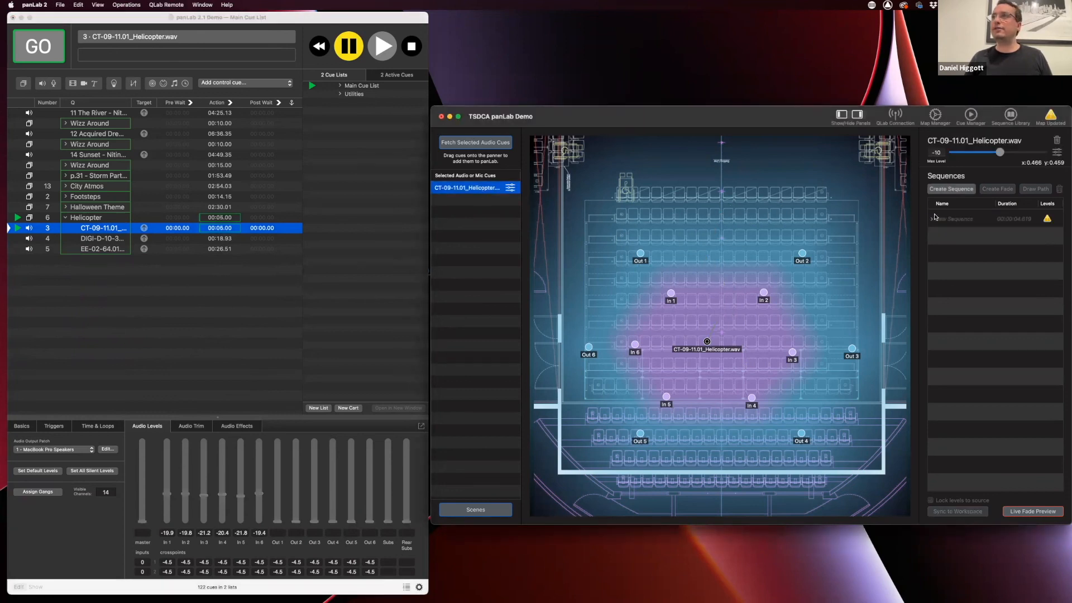
Create a sequence named Demo and shorten its Fade 1 duration to 0.5 seconds
{"action": "left_click", "coordinate": [951, 190]}
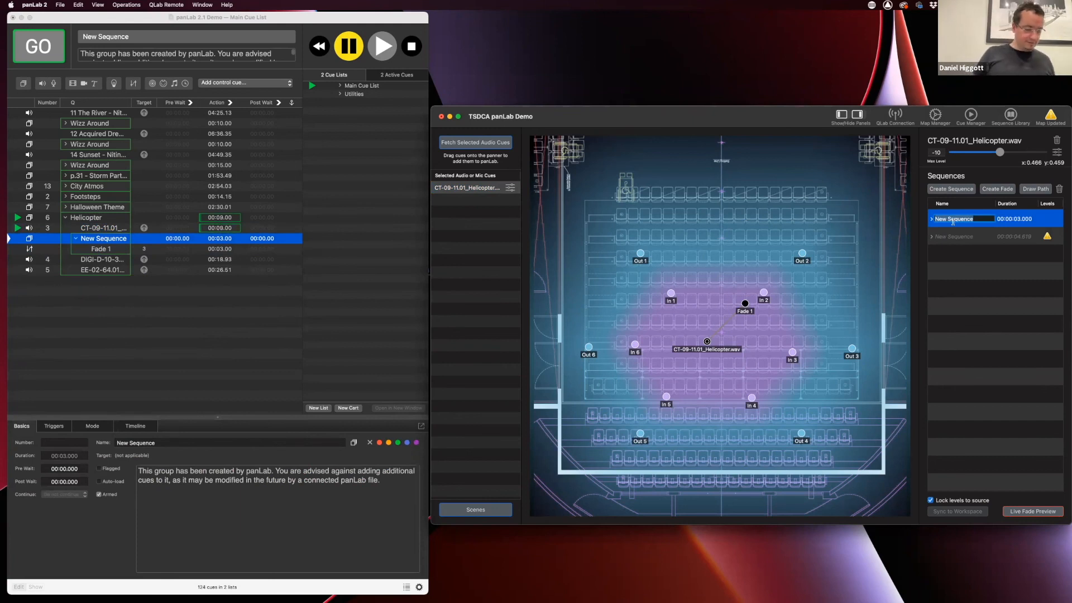
{"action": "type", "text": "Demo"}
{"action": "key", "text": "Return"}
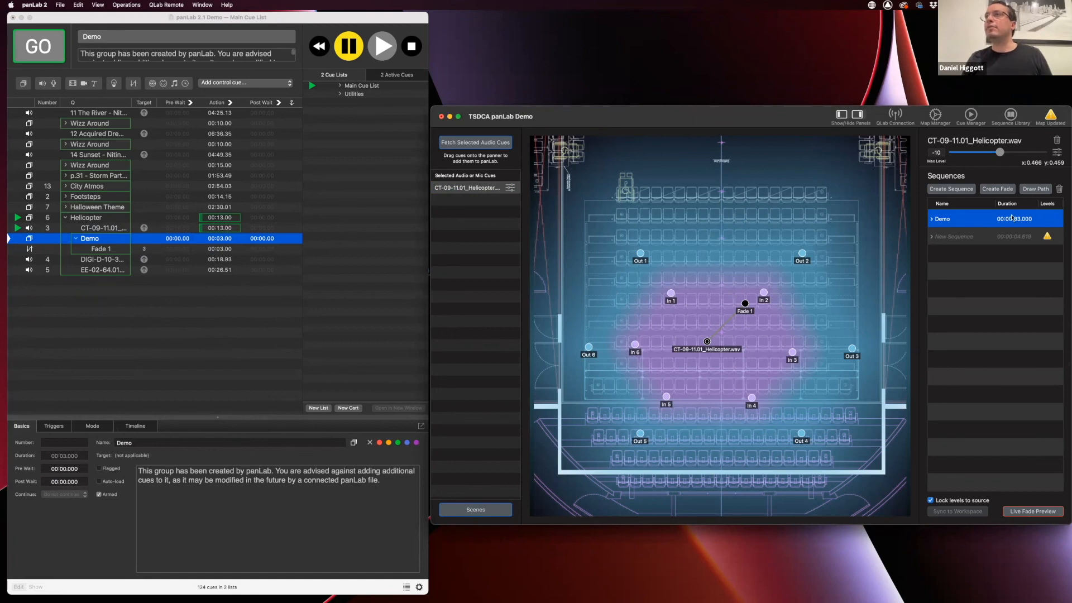
{"action": "left_click", "coordinate": [932, 219]}
{"action": "left_click", "coordinate": [1019, 237]}
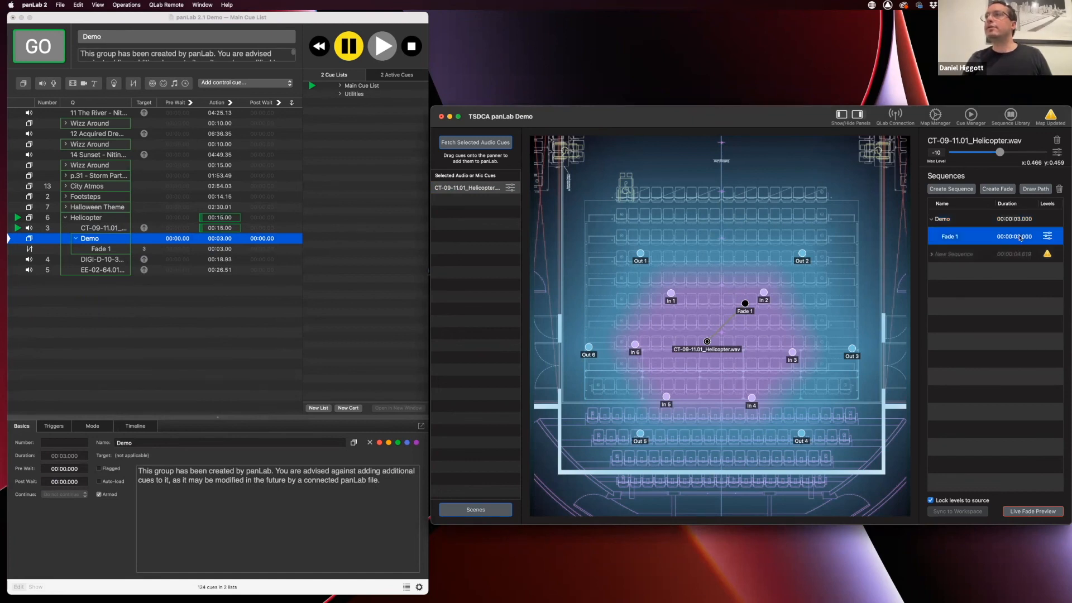
{"action": "double_click", "coordinate": [1019, 237]}
{"action": "type", "text": "0.5"}
{"action": "key", "text": "Return"}
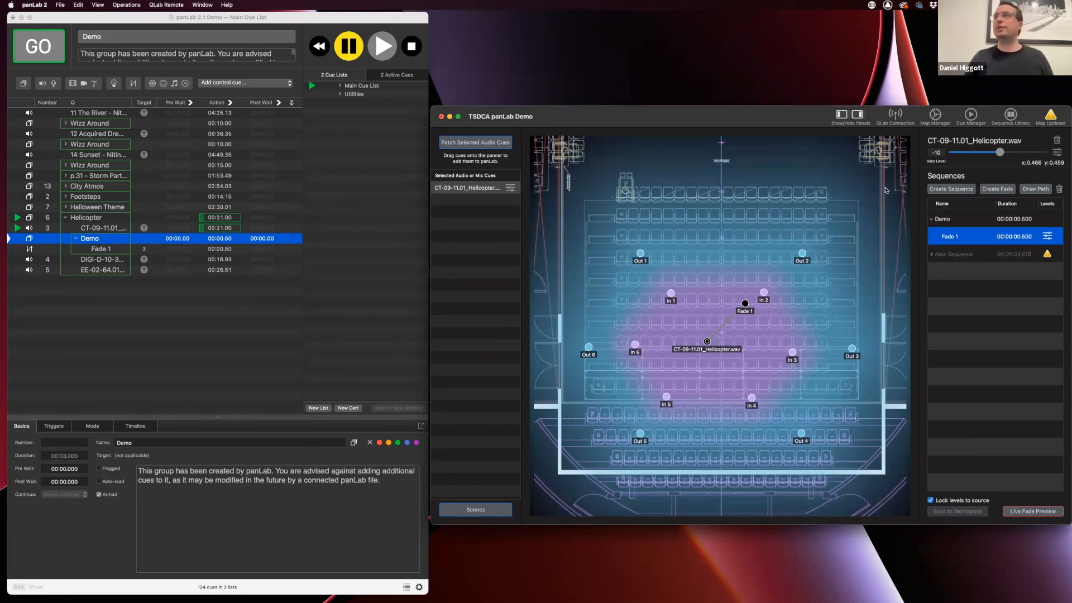
{"action": "left_click", "coordinate": [975, 223]}
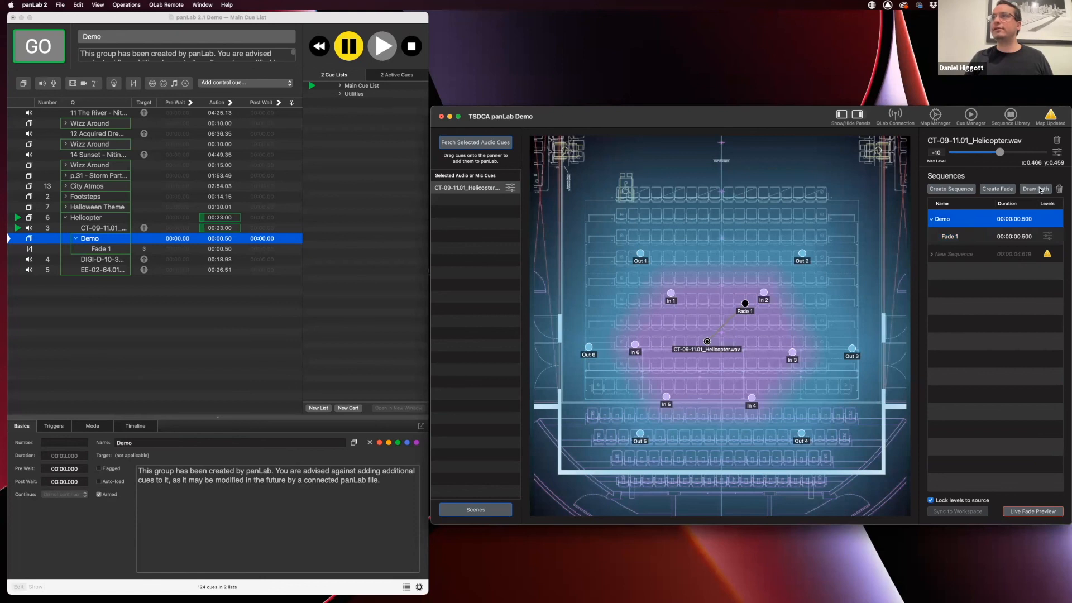
Draw Demo's path up the map during playback to make Fades 1–8, accepting the 24.65 s pre-wait
{"action": "left_click", "coordinate": [1037, 190]}
{"action": "mouse_move", "coordinate": [737, 278]}
{"action": "left_mouse_down"}
{"action": "mouse_move", "coordinate": [701, 261]}
{"action": "mouse_move", "coordinate": [712, 225]}
{"action": "mouse_move", "coordinate": [740, 205]}
{"action": "left_mouse_up"}
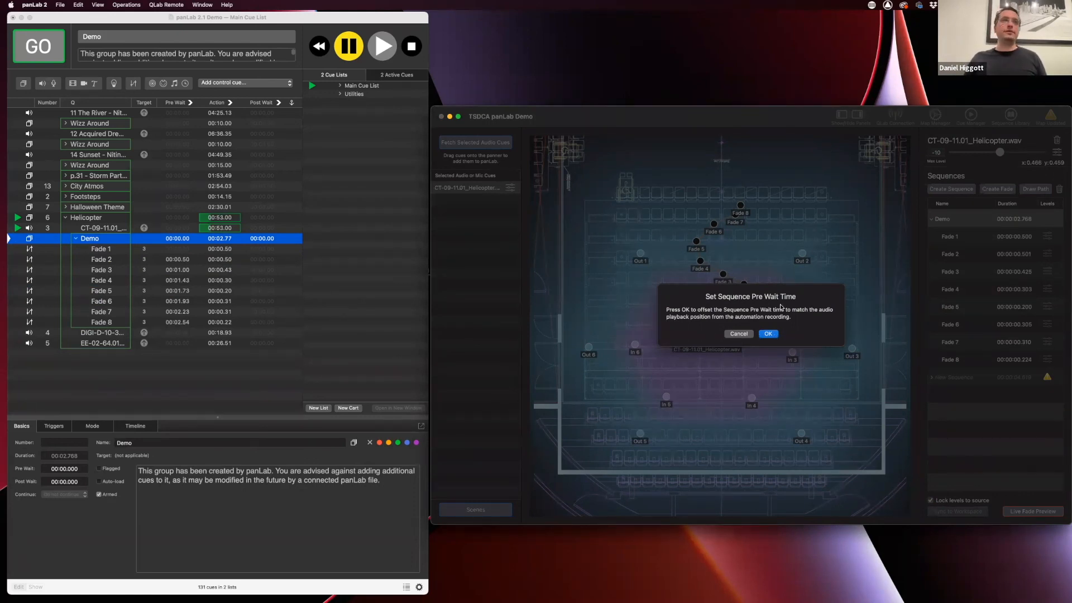
{"action": "left_click", "coordinate": [774, 332]}
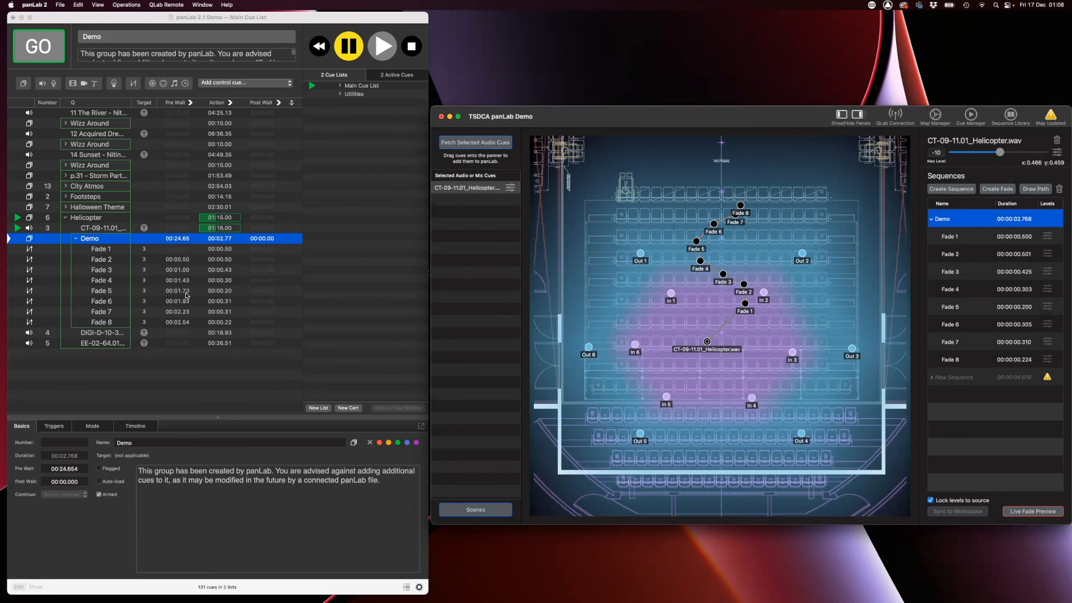
Change the Demo group's pre-wait in QLab from 24.654 to 10 seconds
{"action": "left_click", "coordinate": [180, 244]}
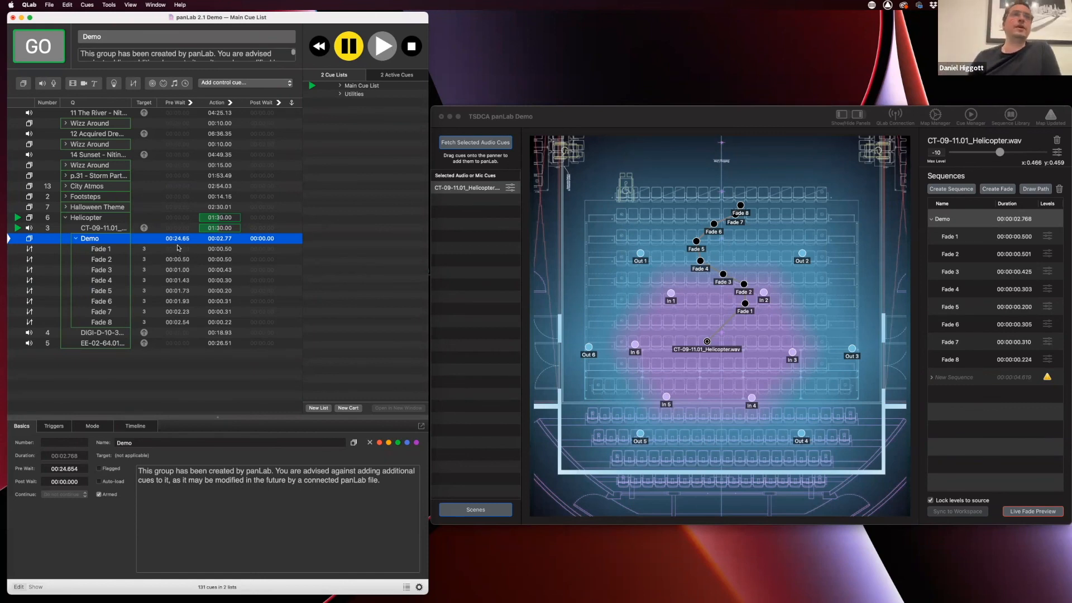
{"action": "double_click", "coordinate": [177, 239]}
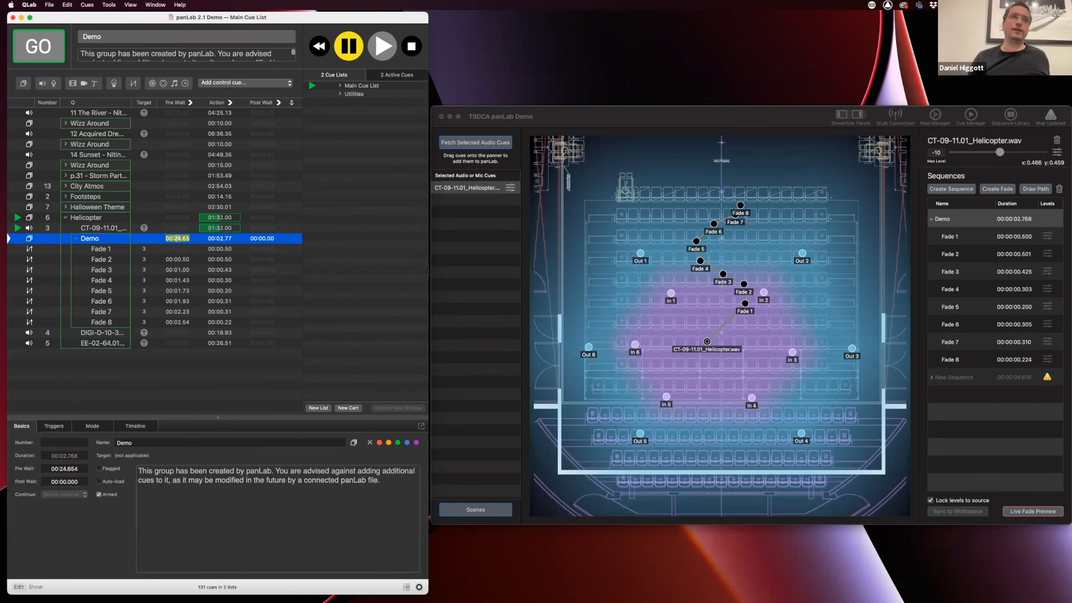
{"action": "type", "text": "10"}
{"action": "key", "text": "Return"}
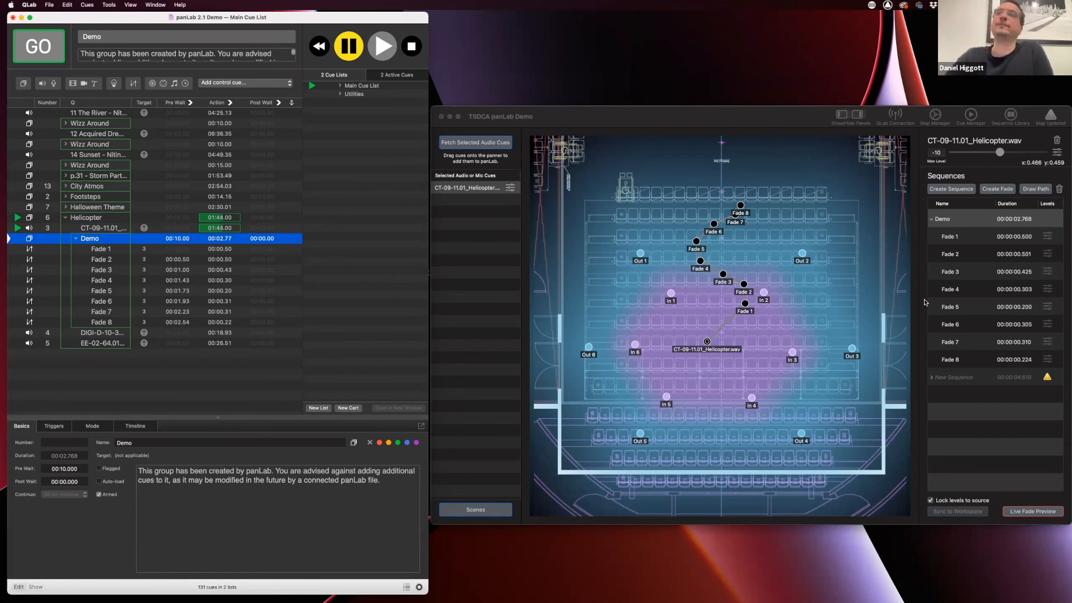
Select the nine-fade New Sequence in panLab and sync it to the QLab workspace
{"action": "left_click", "coordinate": [980, 376]}
{"action": "left_click", "coordinate": [978, 379]}
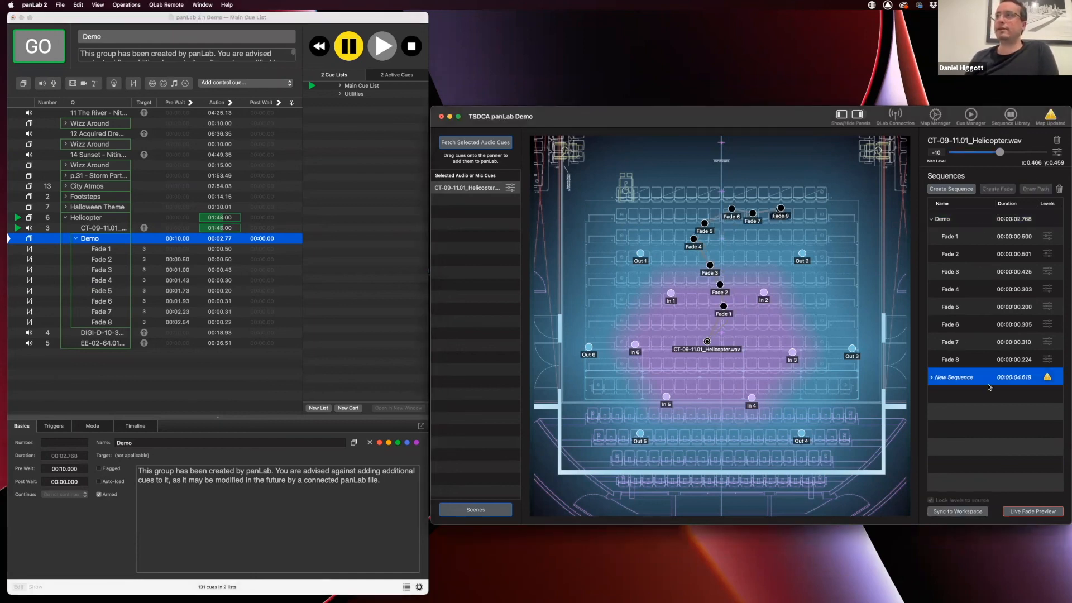
{"action": "left_click", "coordinate": [931, 377]}
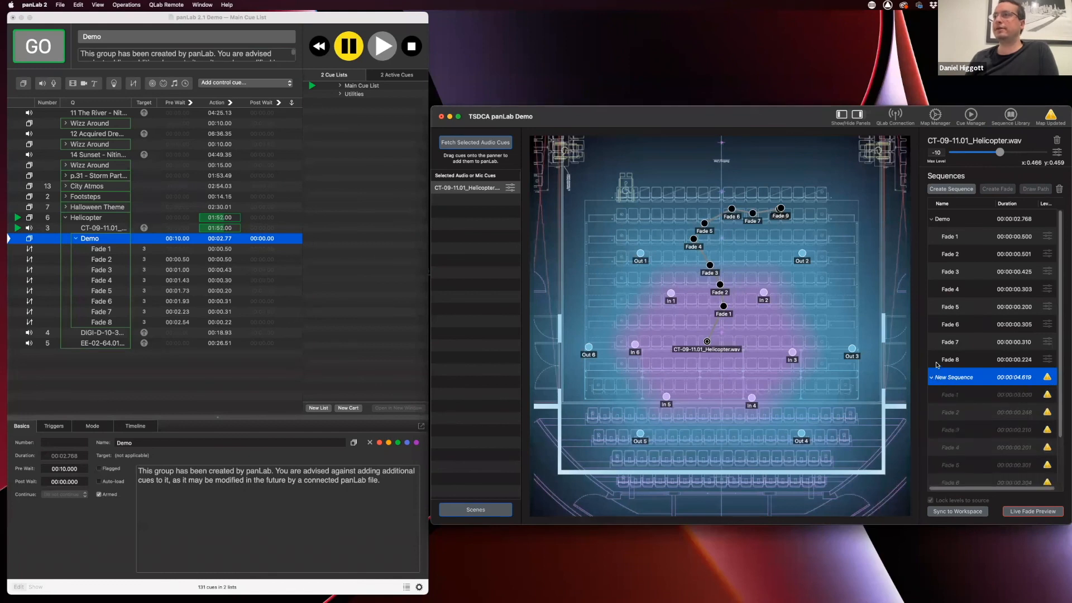
{"action": "left_click", "coordinate": [933, 378]}
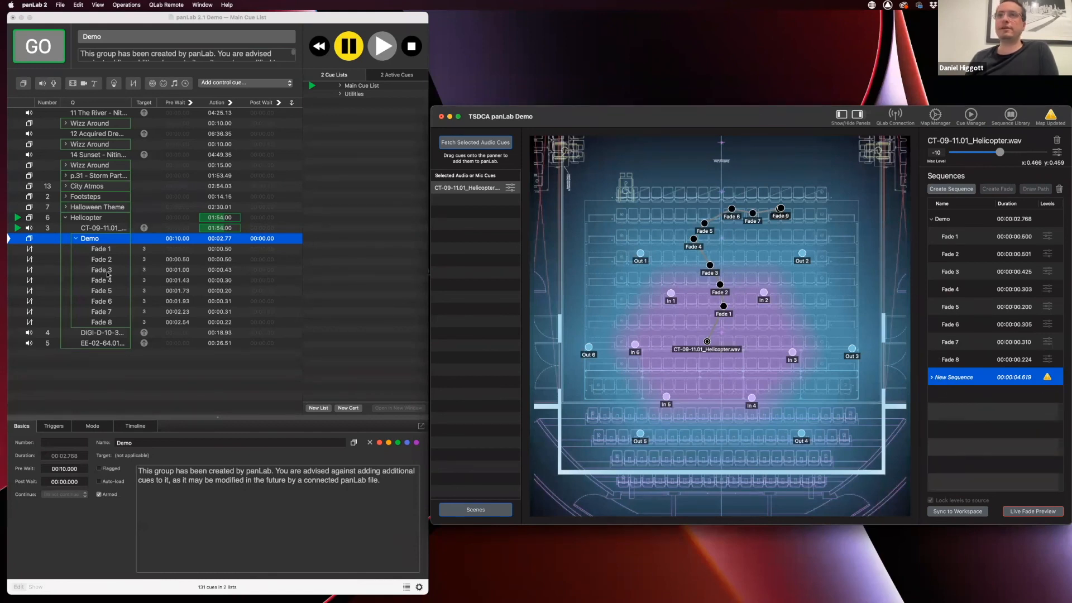
{"action": "left_click", "coordinate": [966, 515]}
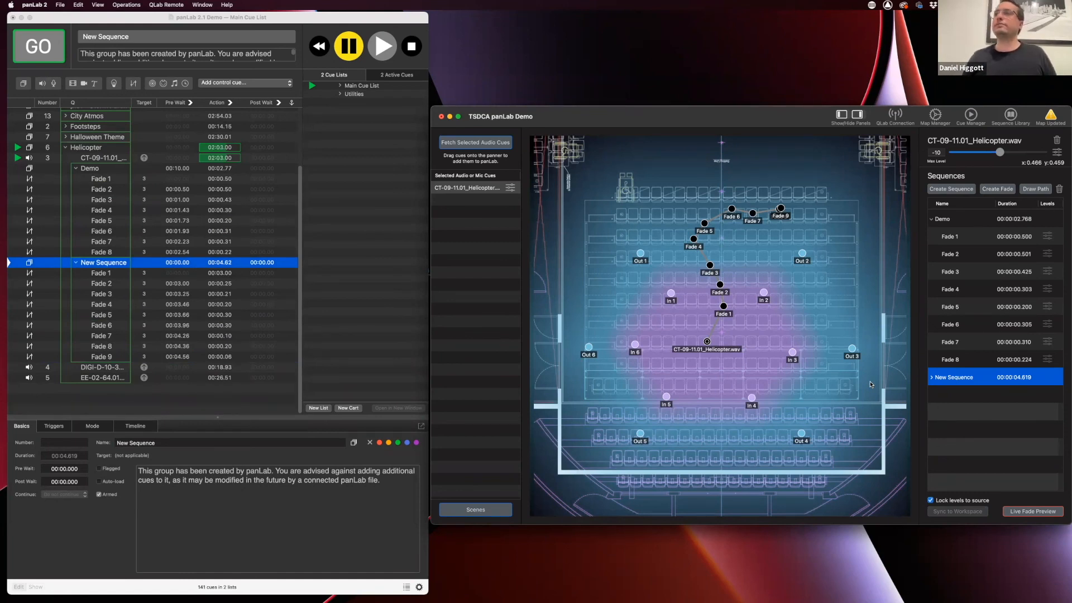
Delete Demo's Fade 4 through Fade 8 cues in QLab
{"action": "left_click", "coordinate": [102, 217]}
{"action": "left_click_drag", "start_coordinate": [102, 216], "coordinate": [99, 252]}
{"action": "key", "text": "Delete"}
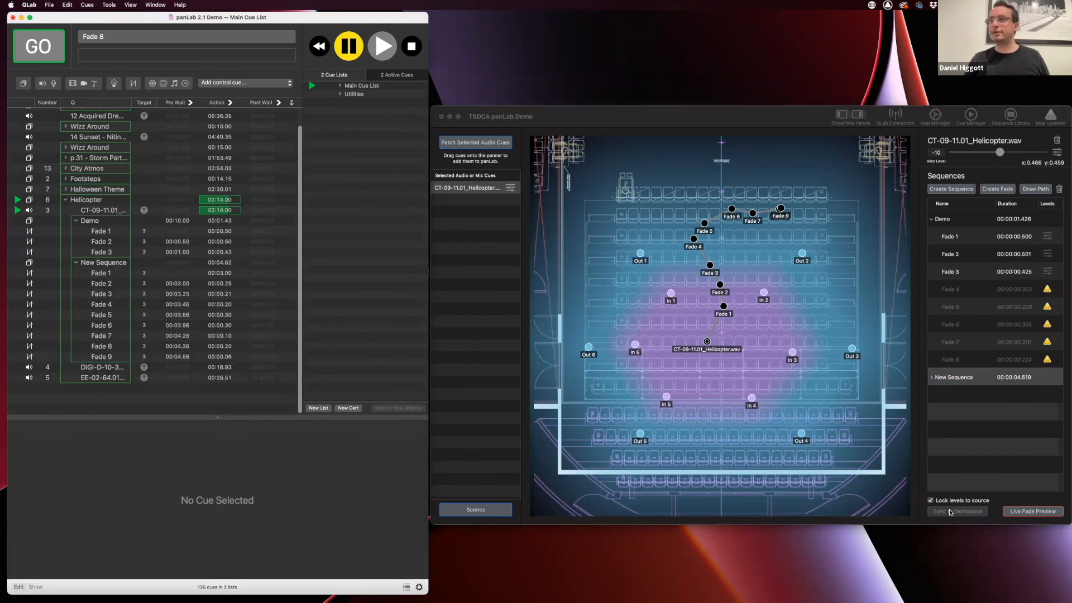
Resync Demo from panLab so Fades 4–8 return to QLab, then switch to PowerPoint
{"action": "left_click", "coordinate": [970, 374]}
{"action": "left_click", "coordinate": [973, 330]}
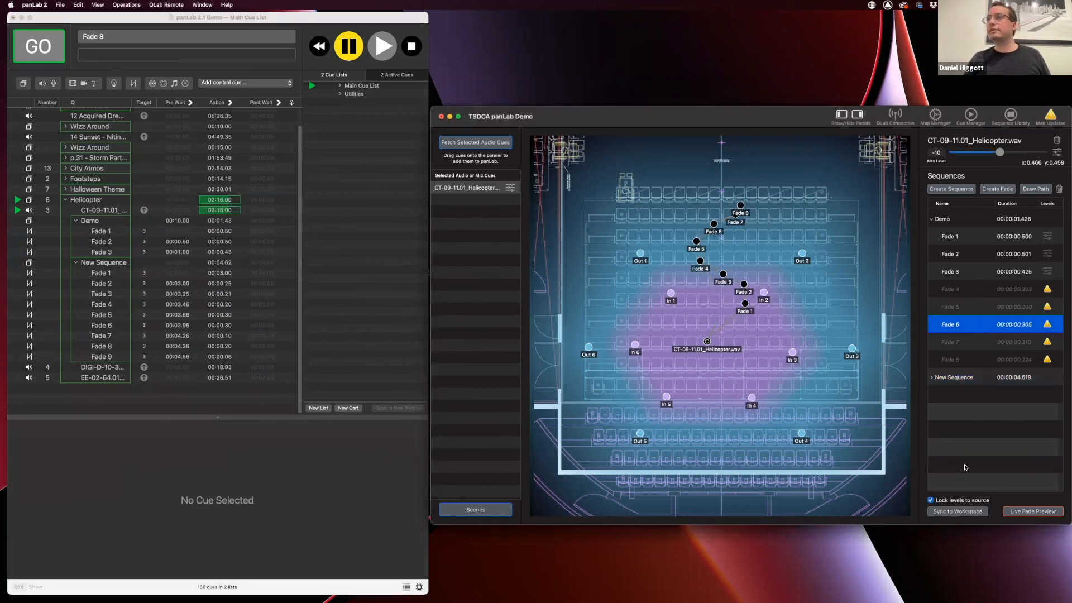
{"action": "left_click", "coordinate": [953, 511]}
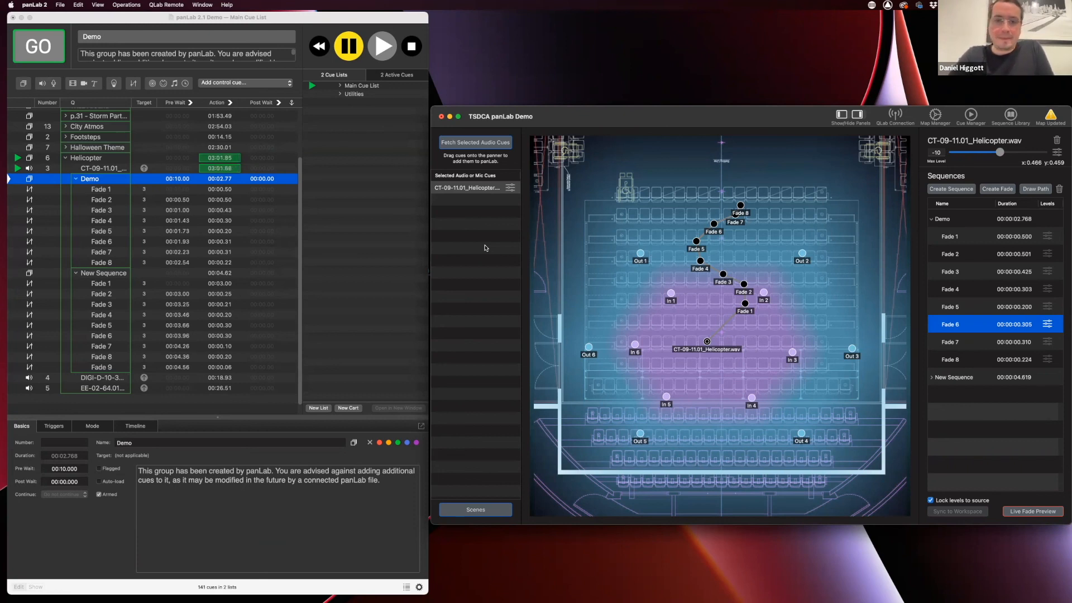
{"action": "key", "text": "super+Tab"}
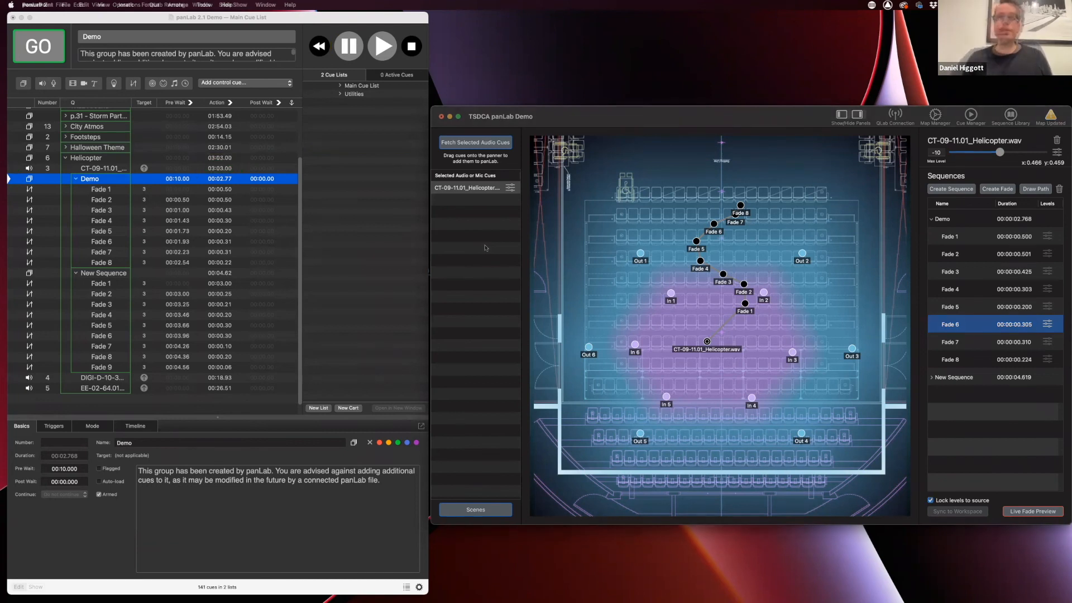